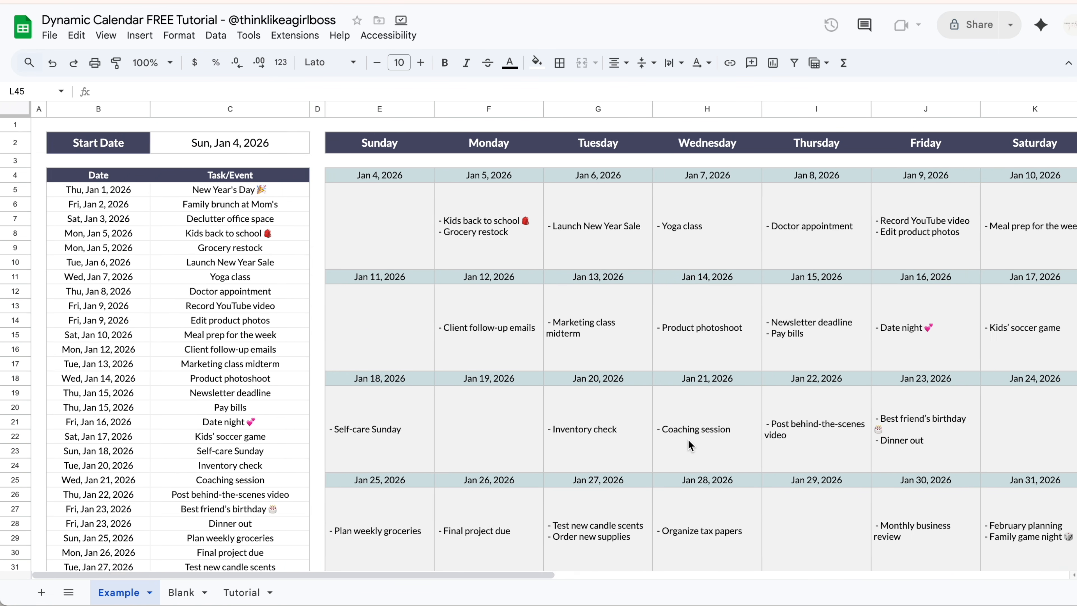
On the Blank sheet, set the calendar's start date to Sun, Dec 28, 2025.
scroll(688, 439, "down", 8)
scroll(688, 440, "up", 8)
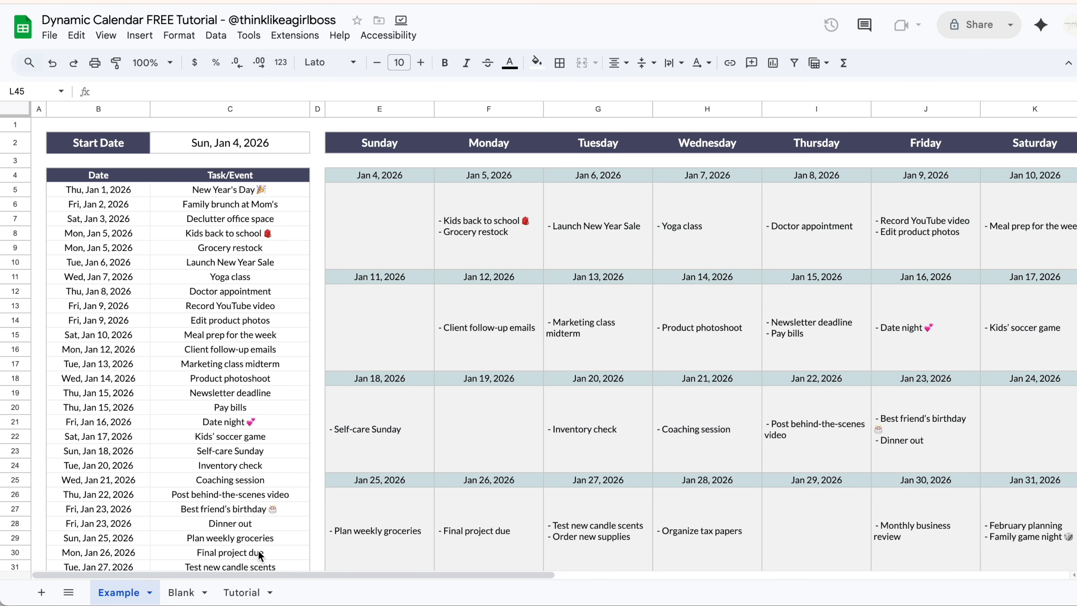
left_click(183, 590)
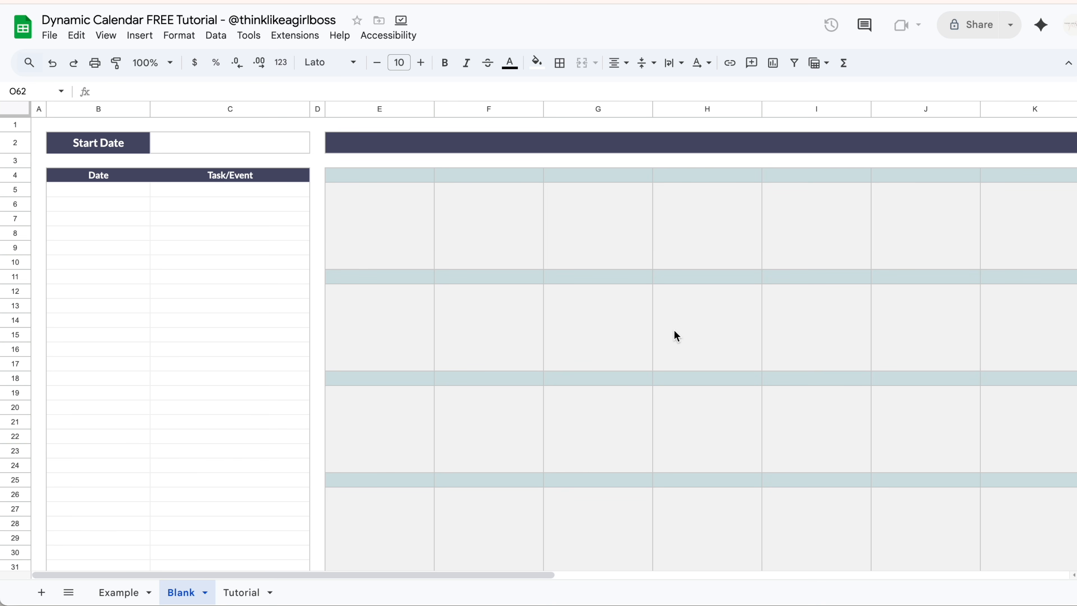
double_click(254, 148)
left_click(291, 167)
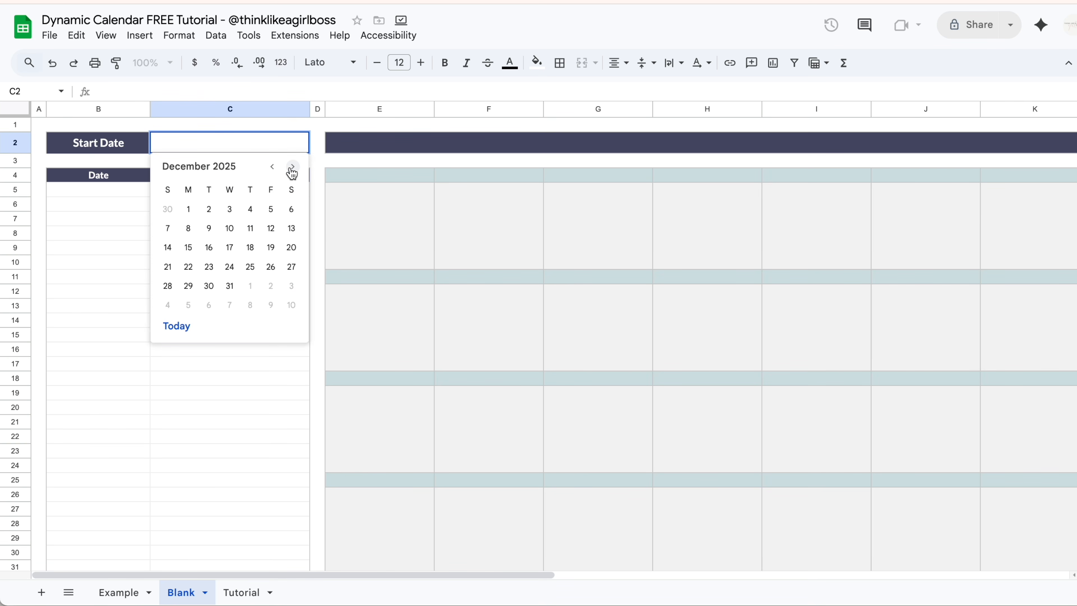
left_click(168, 286)
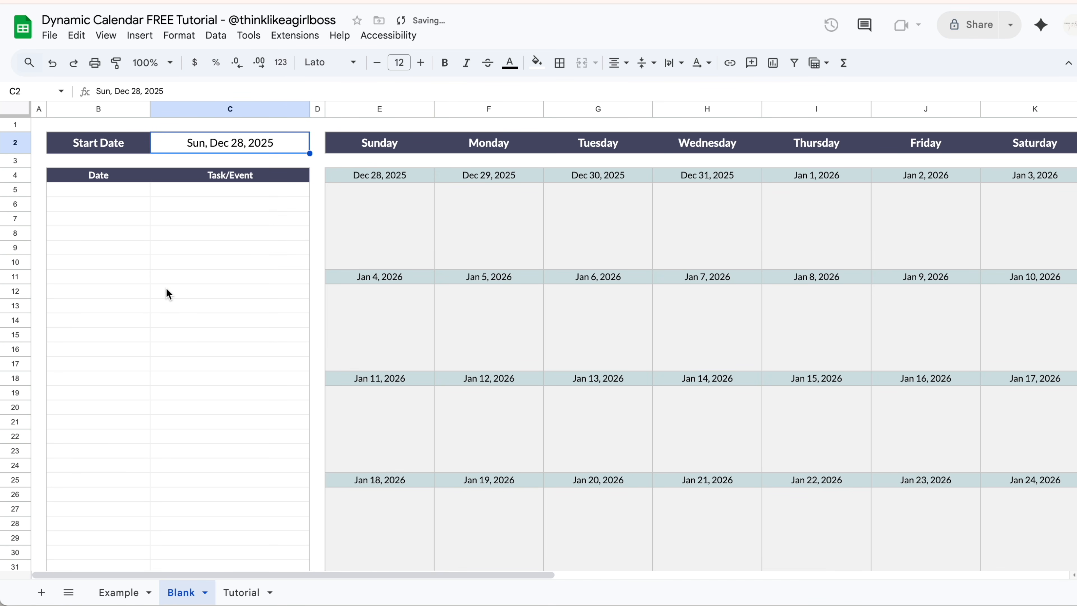
scroll(721, 354, "down", 5)
scroll(721, 354, "up", 5)
scroll(721, 354, "right", 3)
scroll(721, 356, "left", 3)
left_click_drag(125, 190, 239, 352)
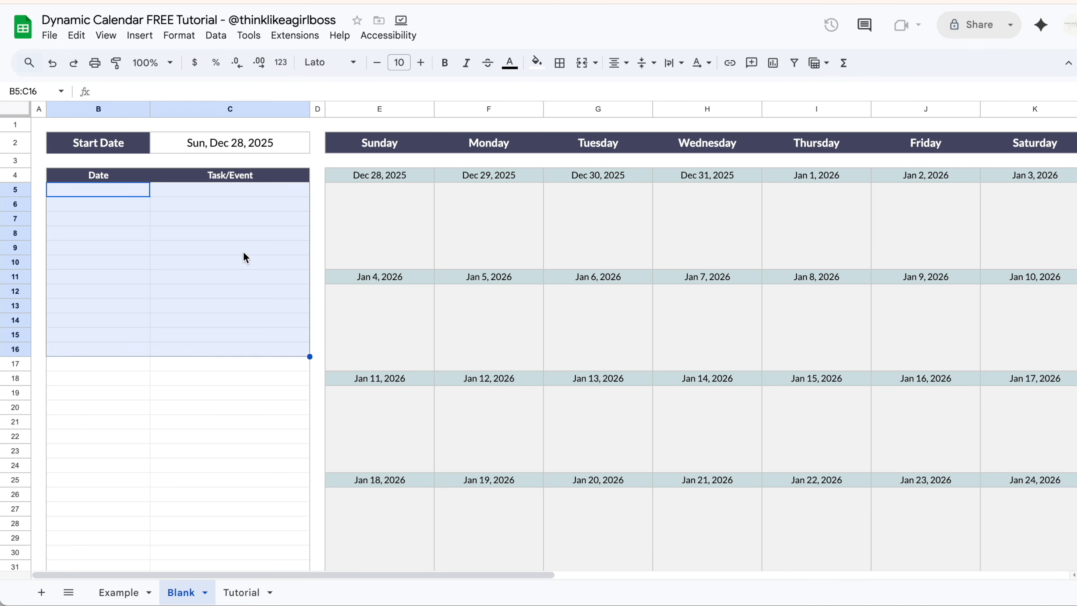
left_click(244, 252)
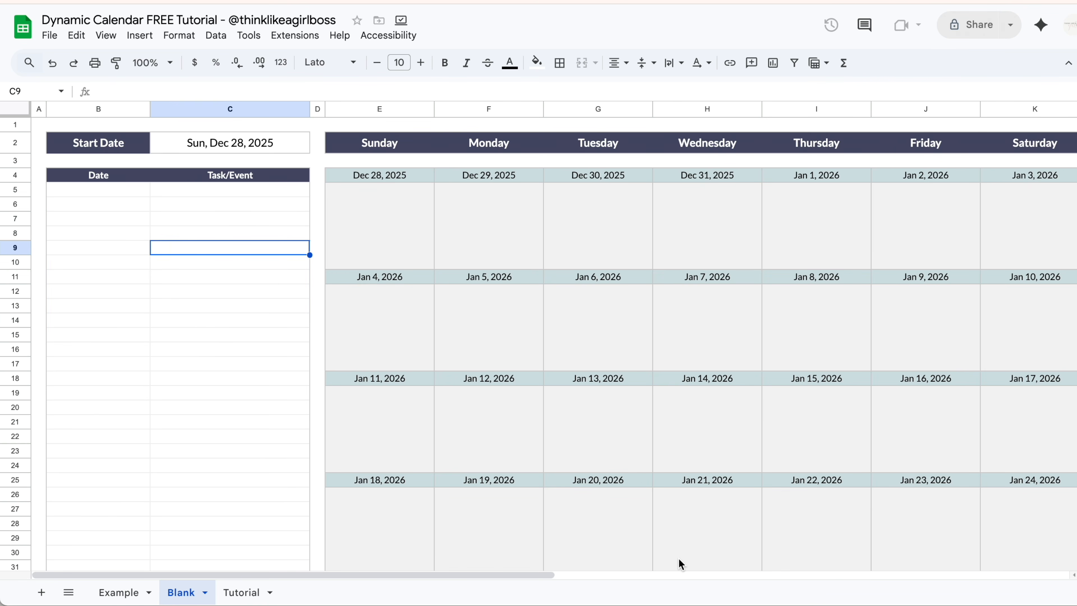
Add the event "New Year's" dated Thu, Jan 1, 2026 in the first row of the task list.
double_click(100, 191)
left_click(118, 331)
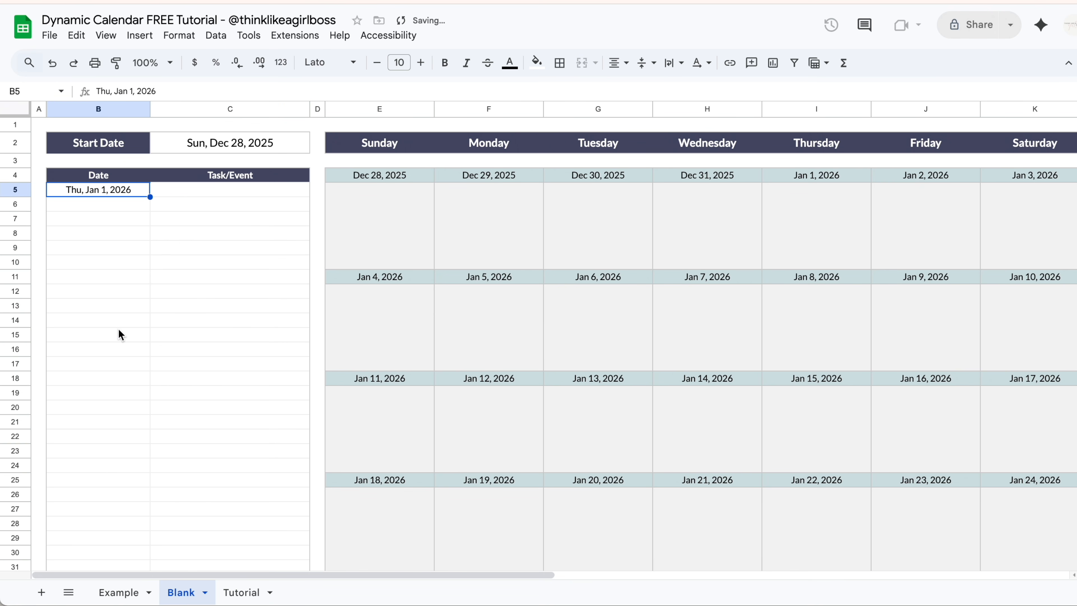
left_click(181, 187)
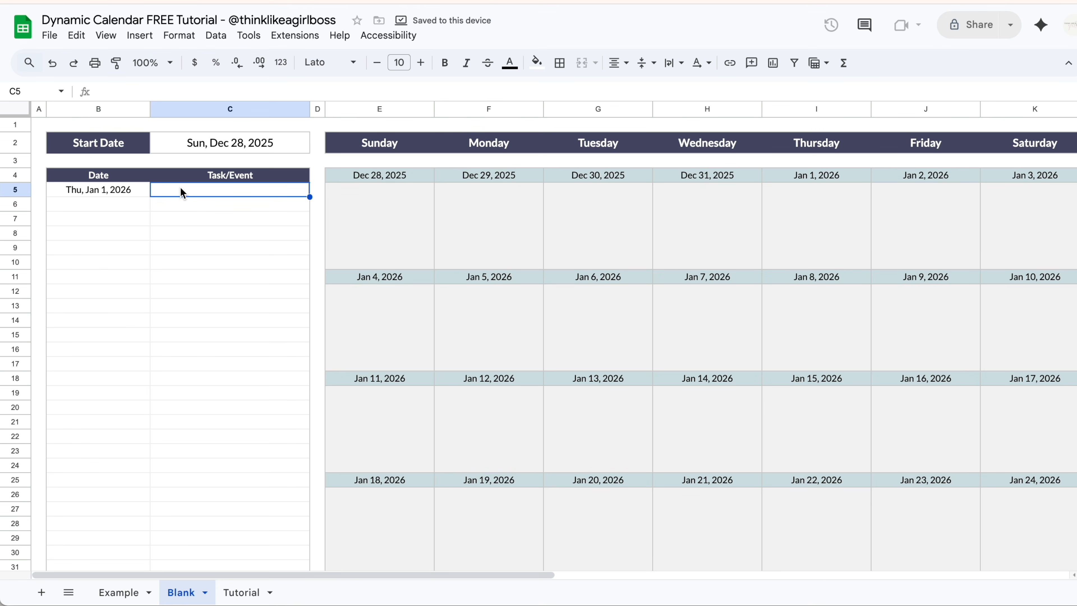
type("N")
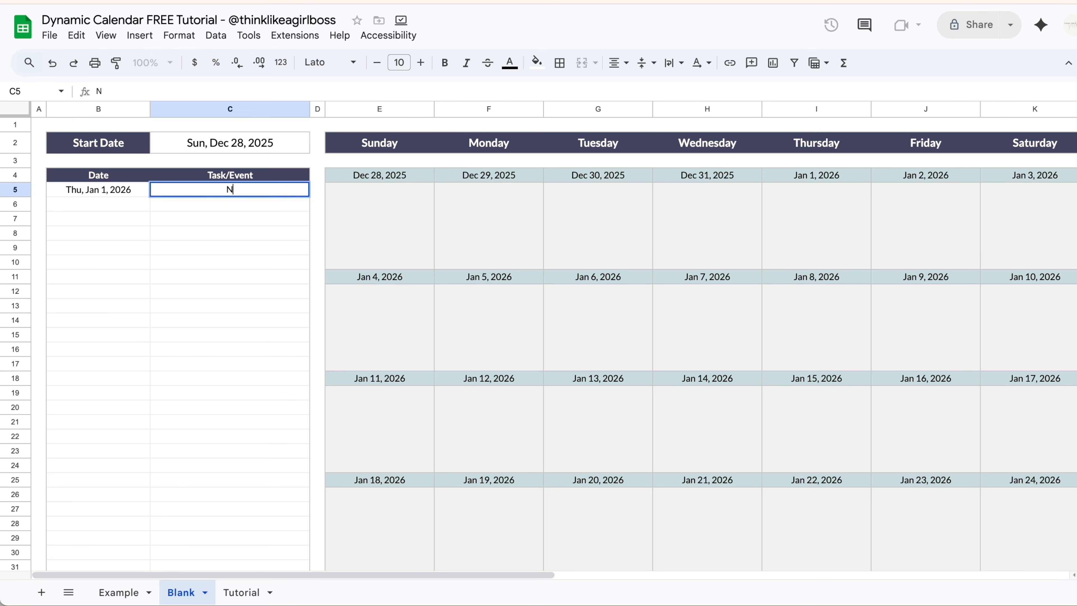
type("ew Year's")
key("ctrl+Return")
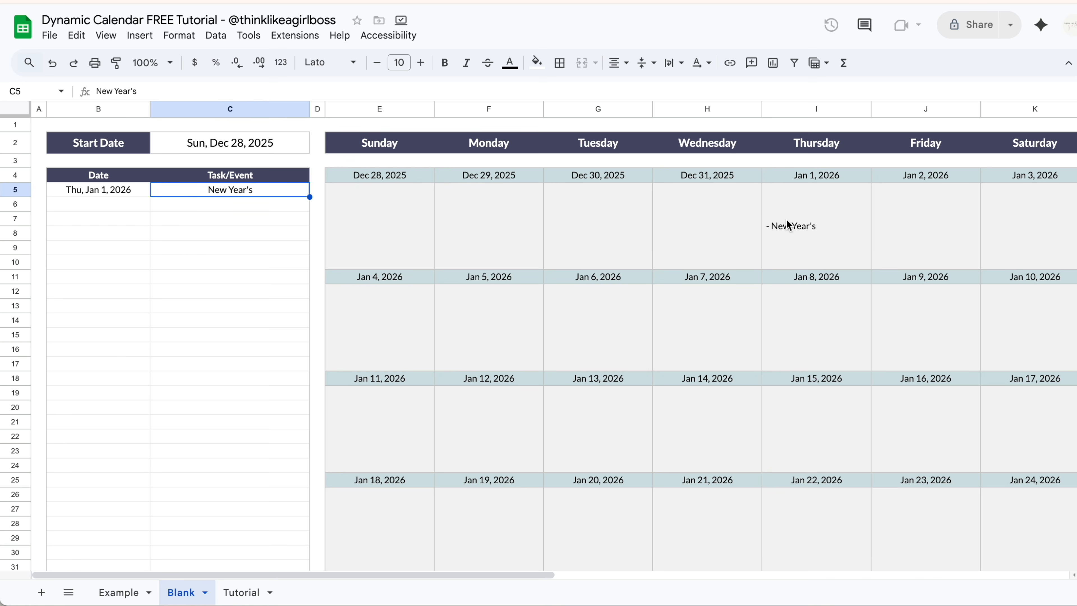
Add a second event, "Brunch at mom's", dated Thu, Jan 1, 2026 in row 6 of the task list.
double_click(126, 206)
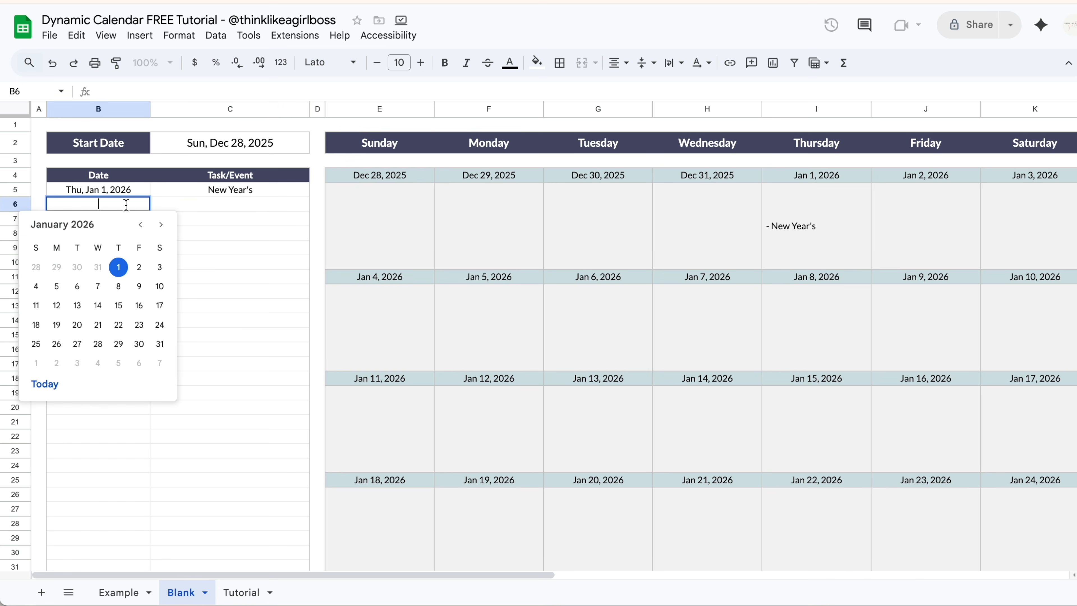
left_click(120, 271)
left_click(204, 210)
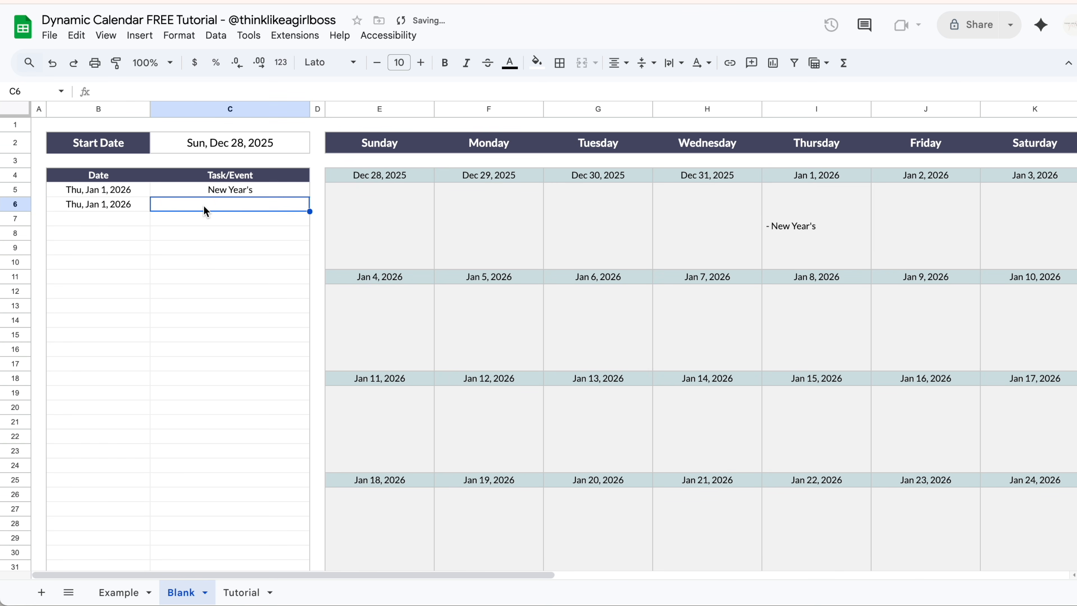
type("Brunch at mom's")
left_click(846, 255)
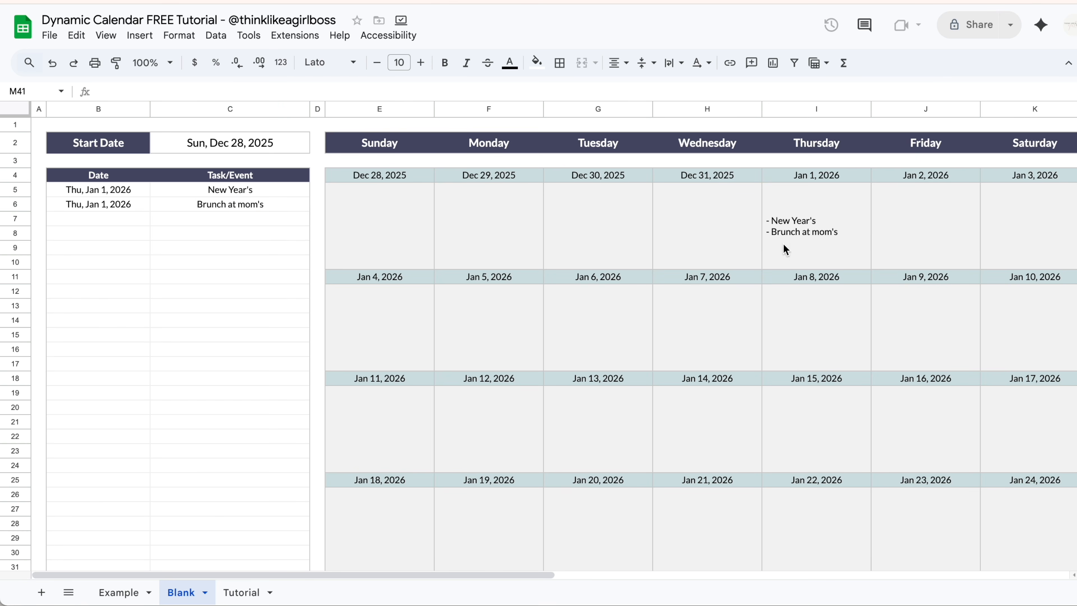
On the Example sheet, change the calendar's start date to Tue, Jan 13, 2026.
left_click(115, 590)
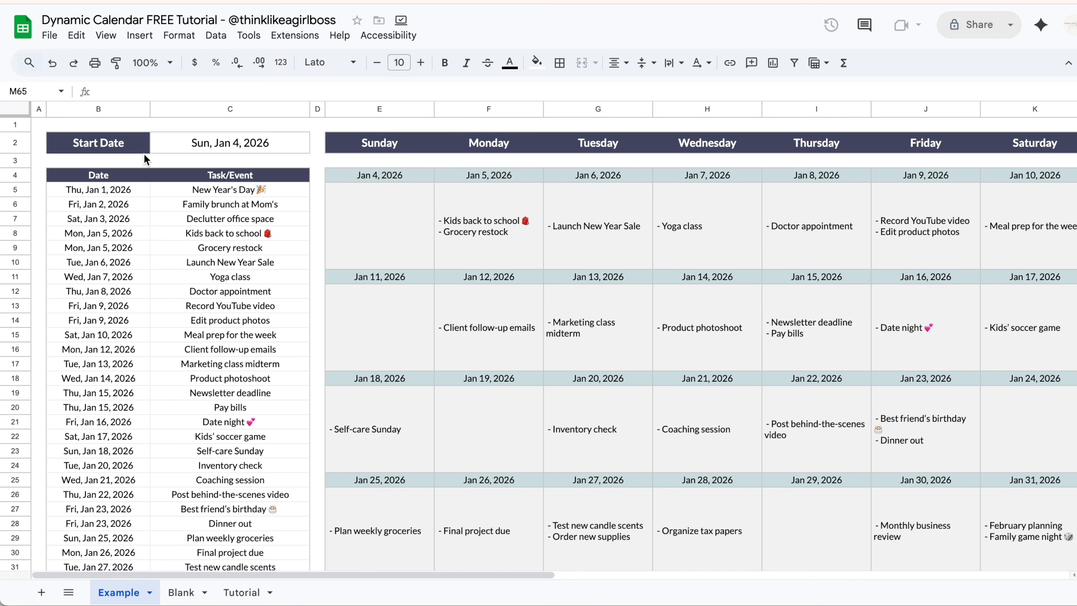
left_click_drag(120, 194, 206, 499)
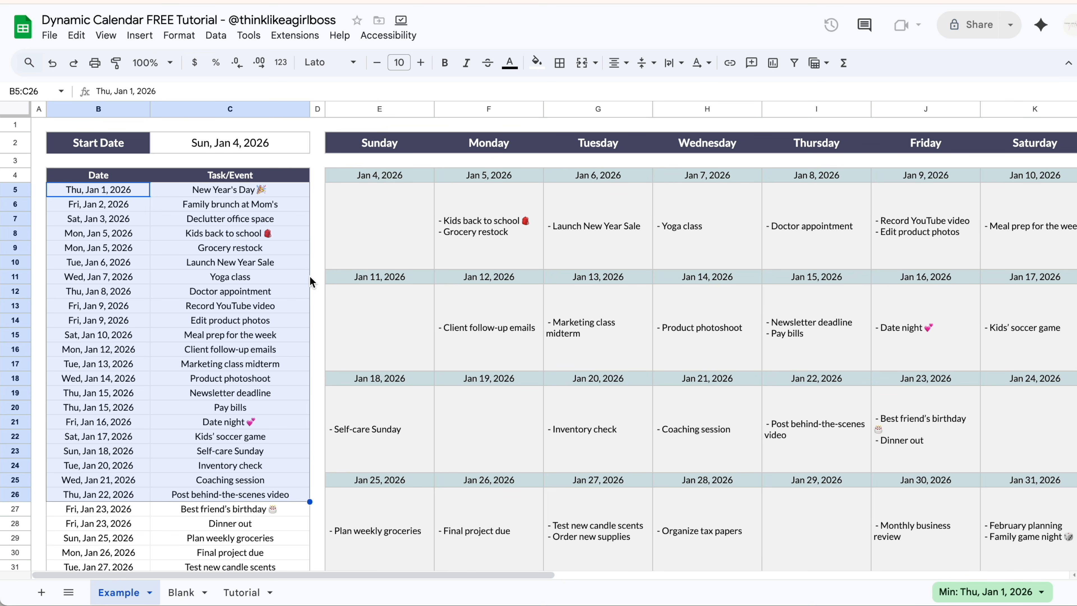
left_click(321, 339)
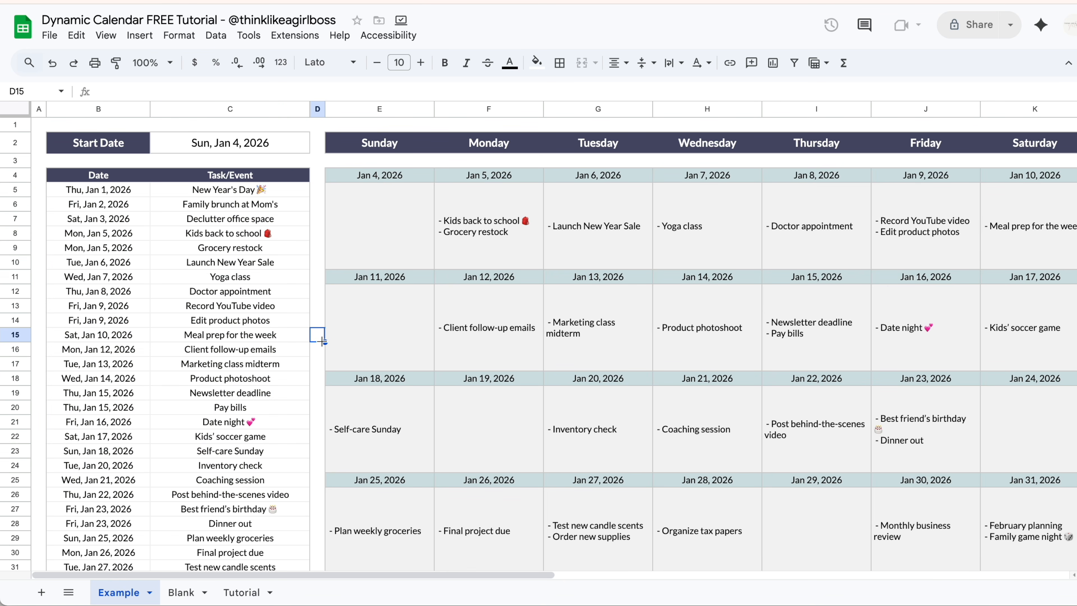
double_click(224, 143)
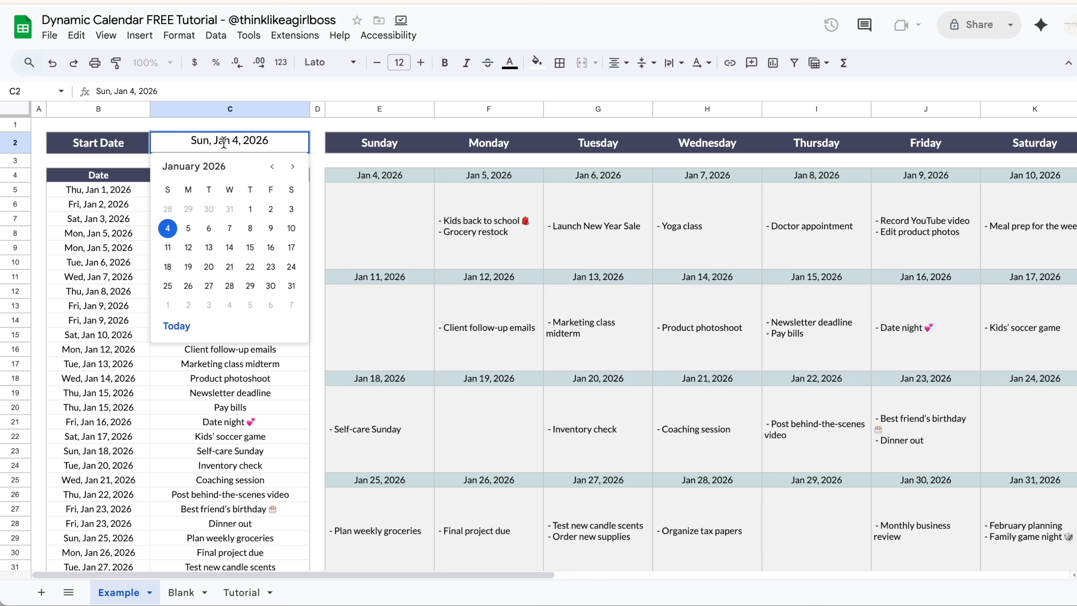
left_click(209, 247)
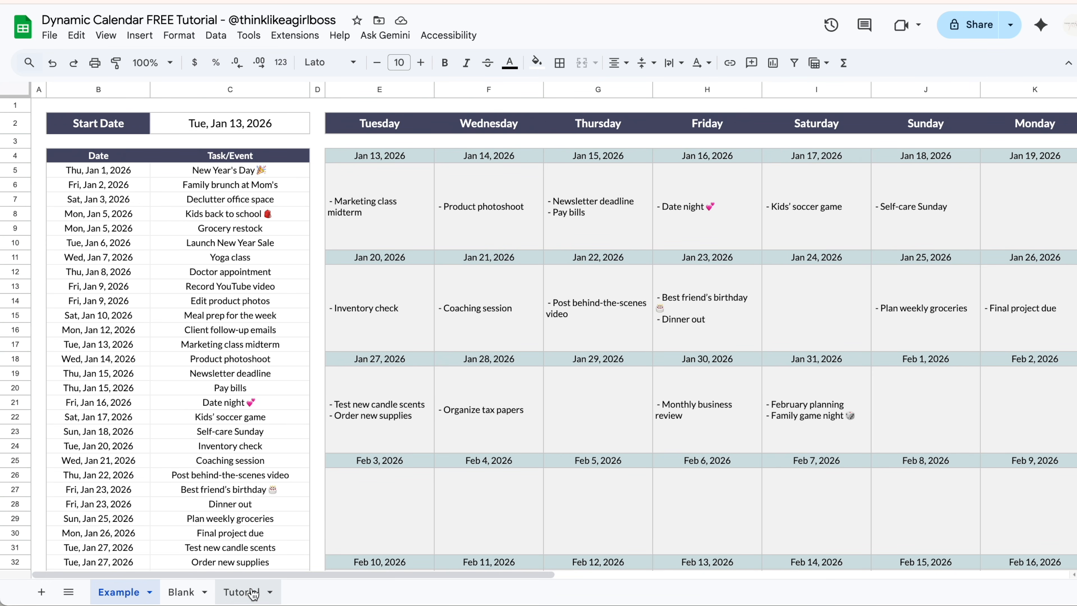
On the Tutorial sheet, apply black borders on all sides of cells B2:C2.
left_click(242, 592)
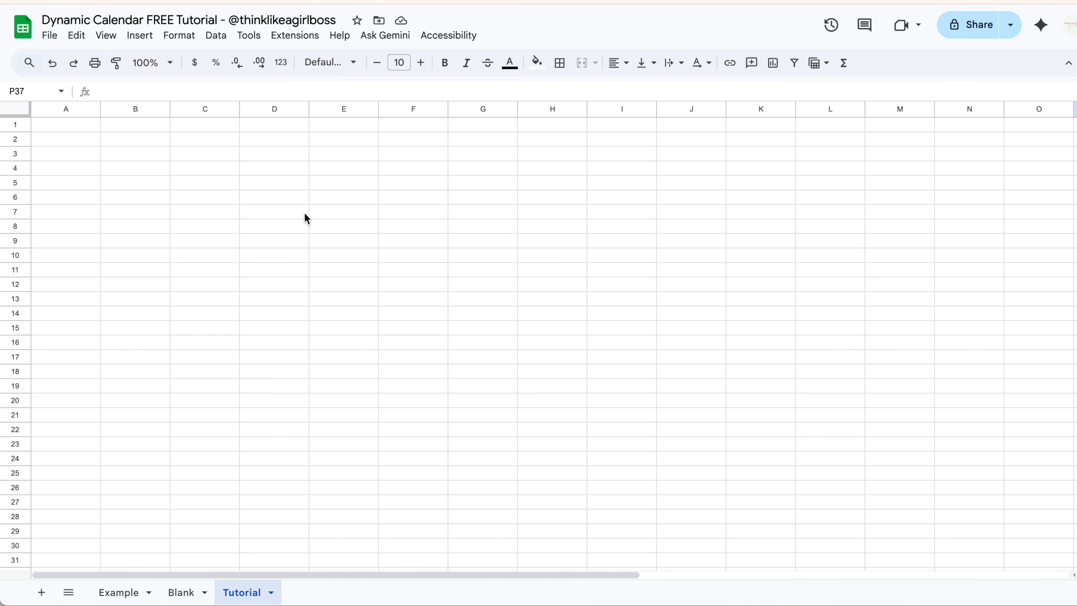
left_click_drag(151, 139, 201, 141)
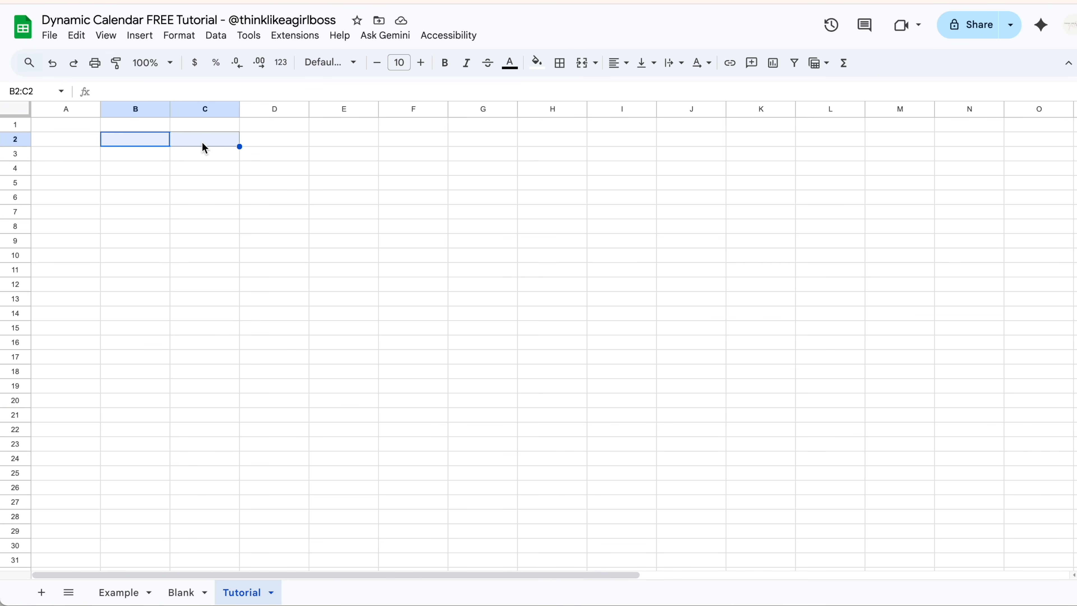
left_click(560, 64)
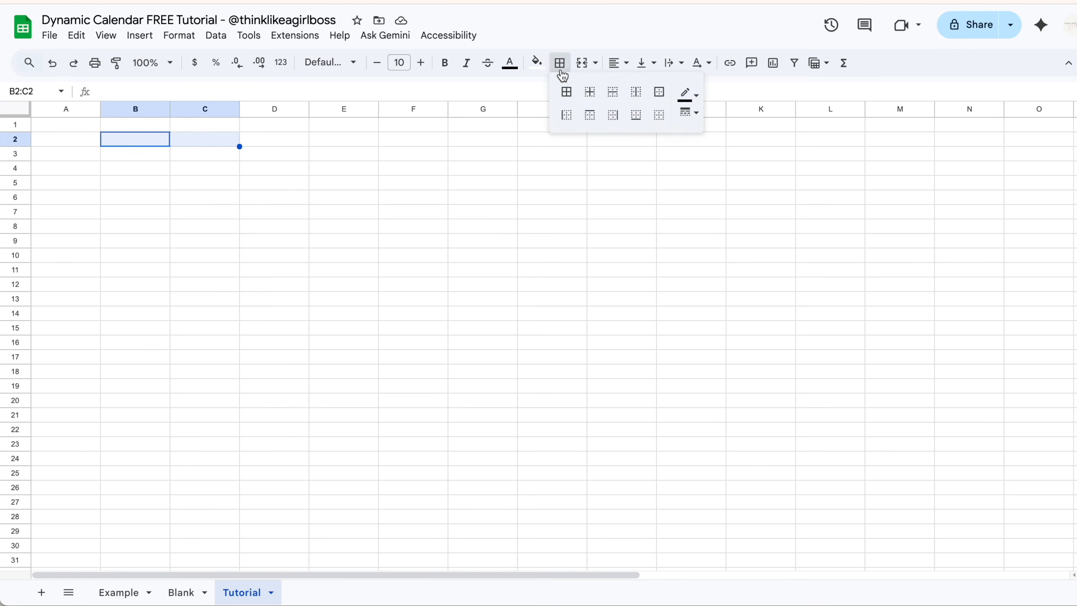
left_click(689, 94)
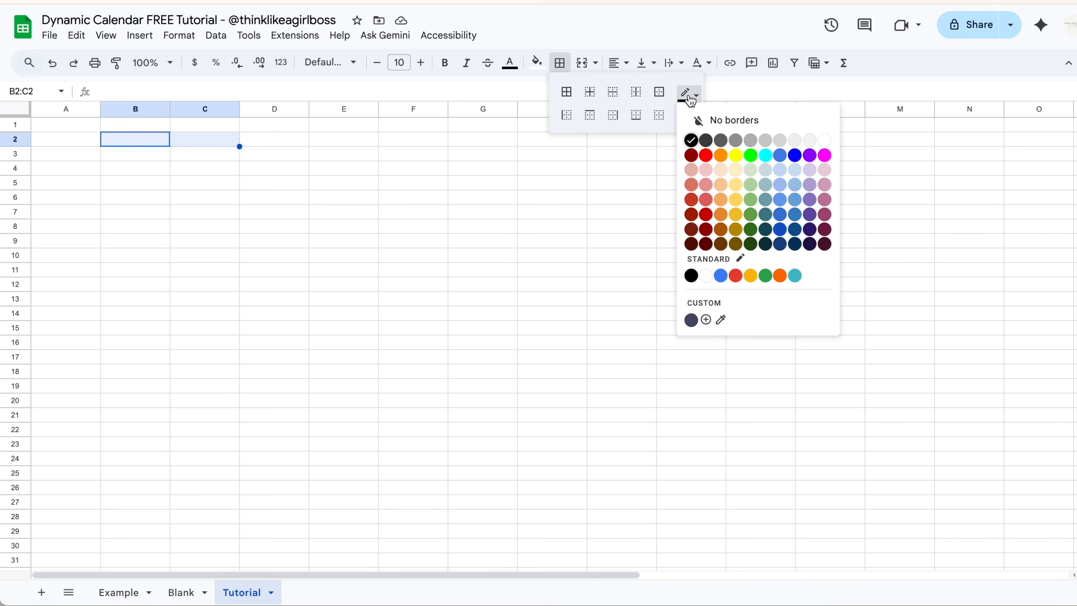
left_click(691, 141)
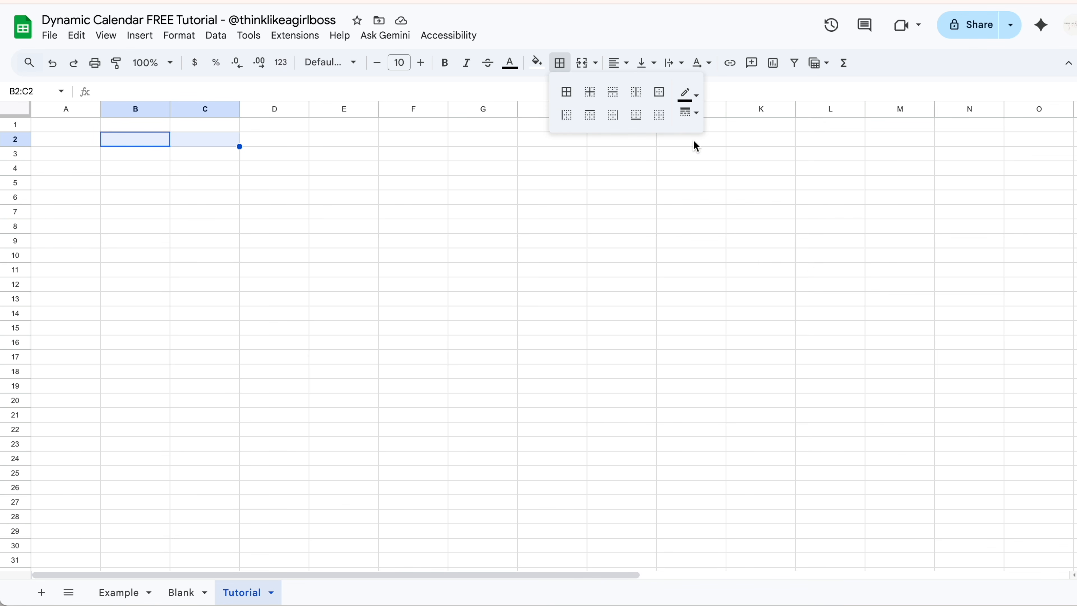
left_click(570, 95)
left_click(346, 168)
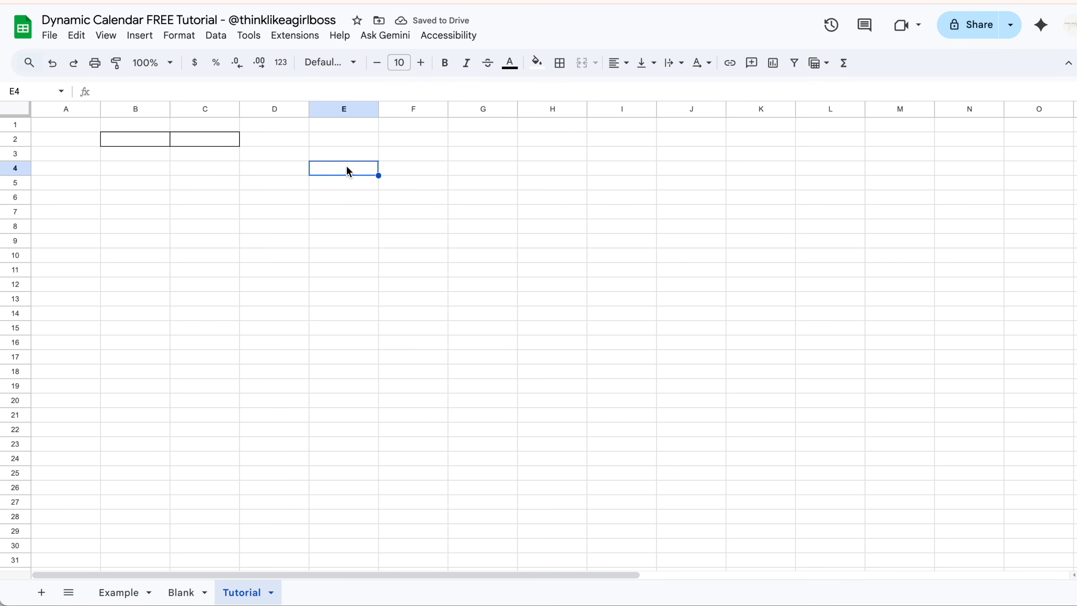
Apply all borders to cells E4:K4 to outline the seven date cells of the first calendar week.
left_click_drag(332, 170, 738, 164)
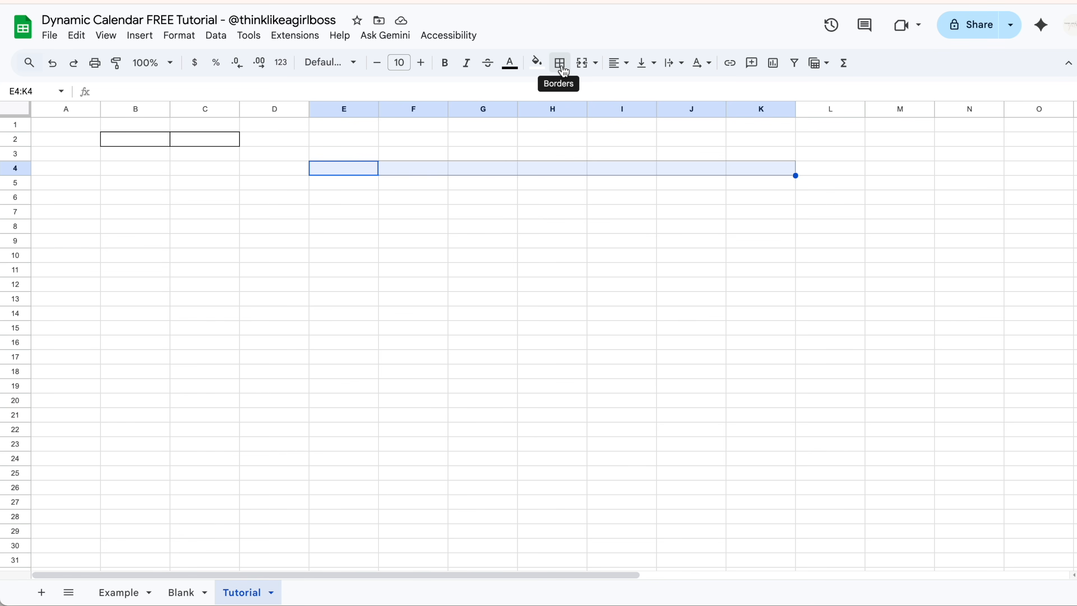
left_click(560, 64)
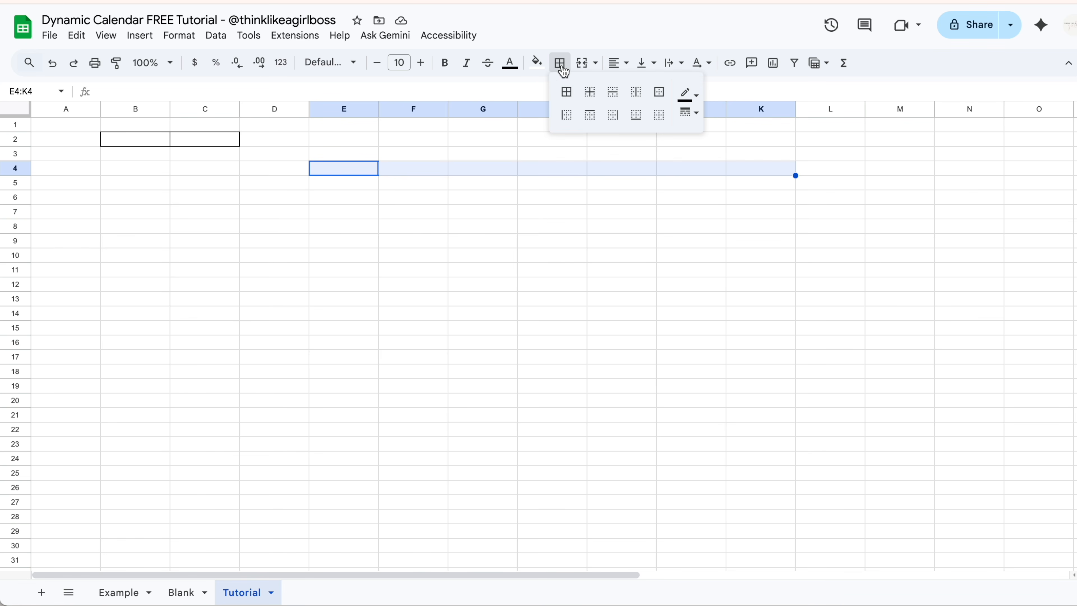
left_click(568, 94)
left_click(401, 217)
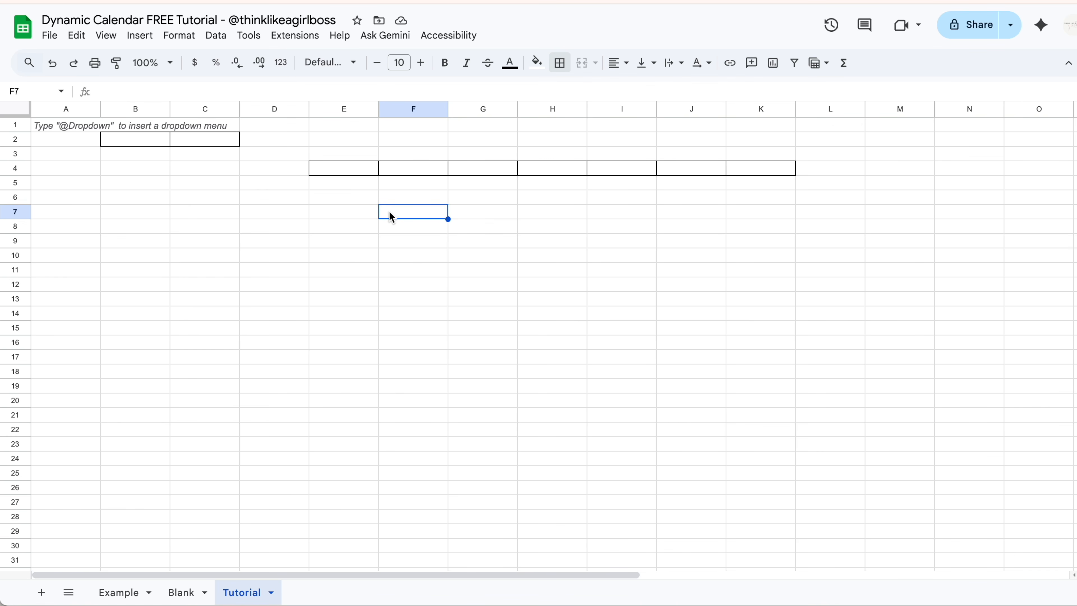
Merge cells E5:E10 into one day box and give it an outer border.
left_click_drag(349, 187, 344, 255)
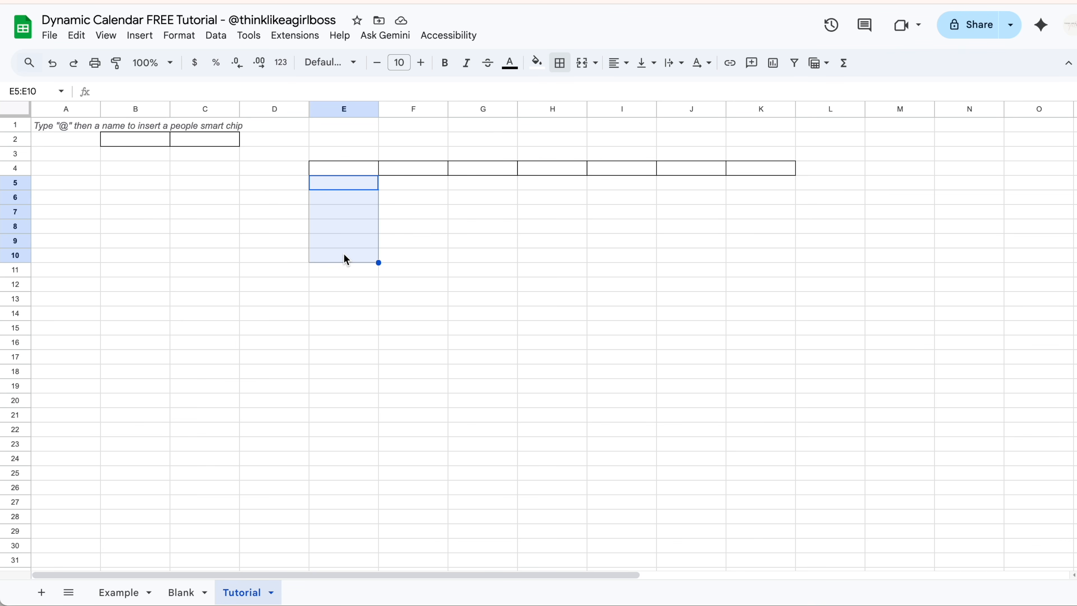
left_click(584, 73)
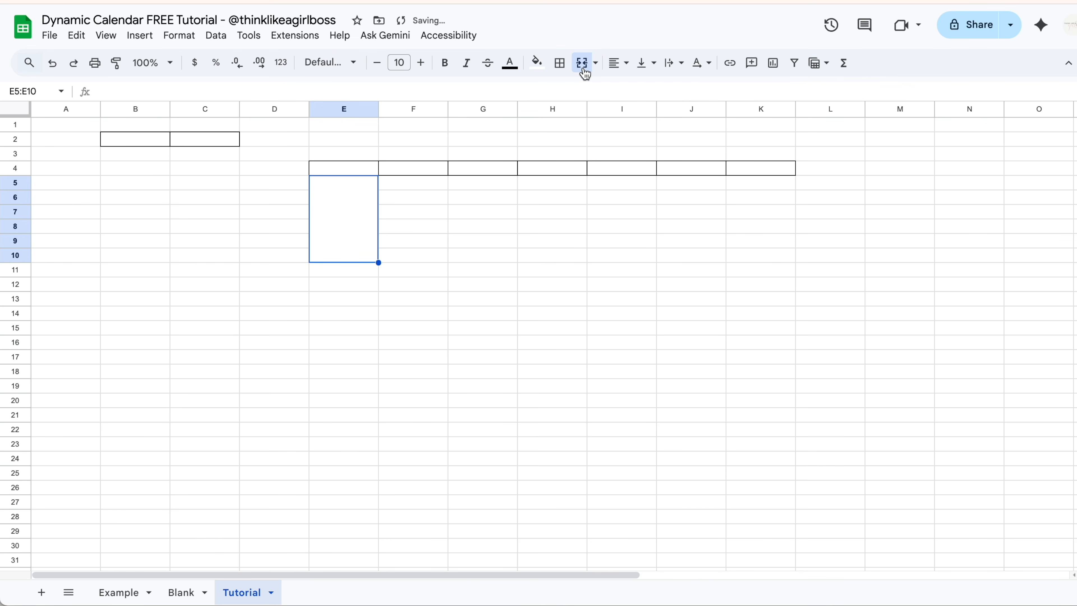
left_click(560, 65)
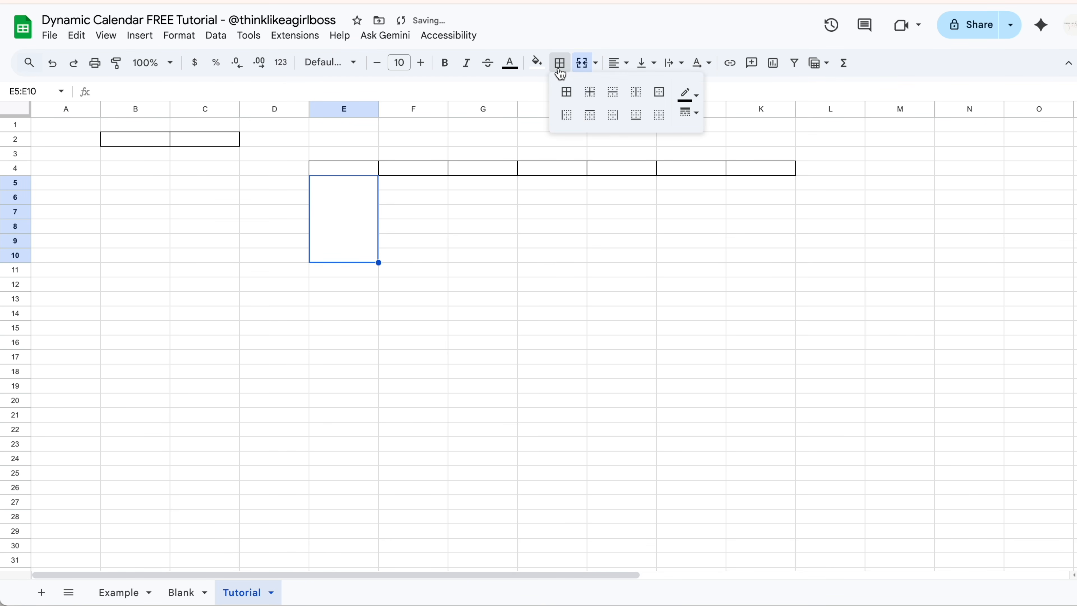
left_click(658, 91)
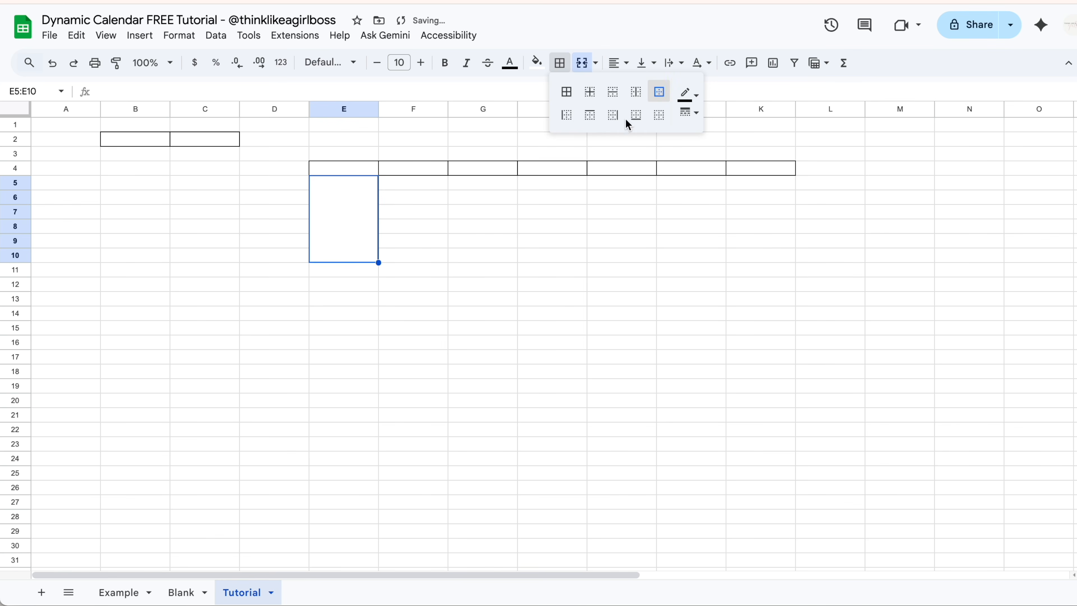
left_click(472, 302)
Copy the merged, bordered day box E5:E10 across F5:K10 to complete the week.
left_click(356, 217)
key("ctrl+c")
left_click(411, 189)
mouse_move(411, 189)
left_mouse_down()
mouse_move(457, 186)
mouse_move(742, 260)
left_mouse_up()
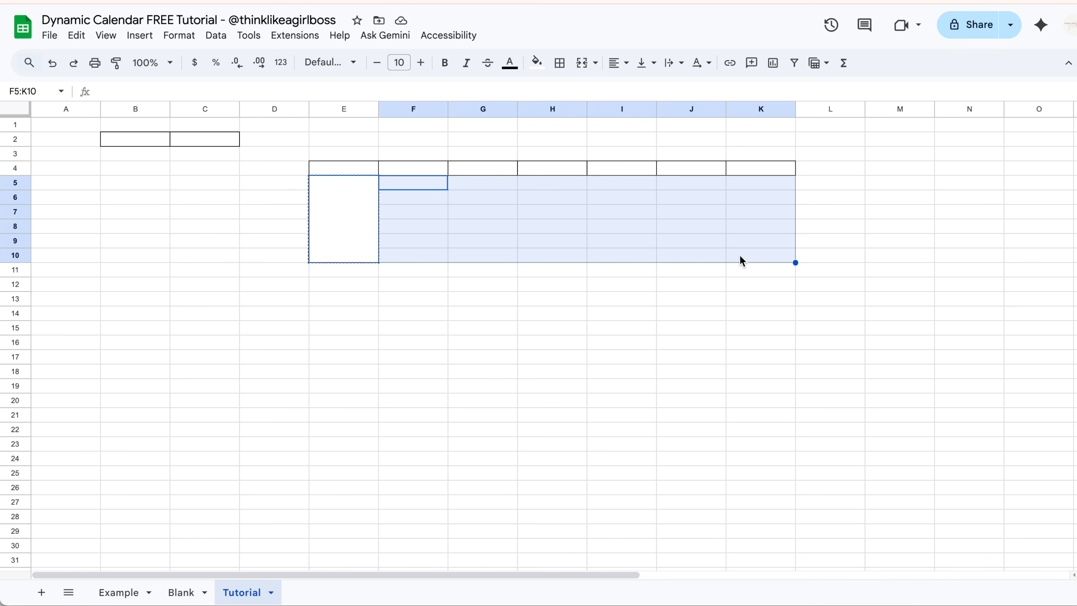
key("ctrl+v")
left_click(736, 313)
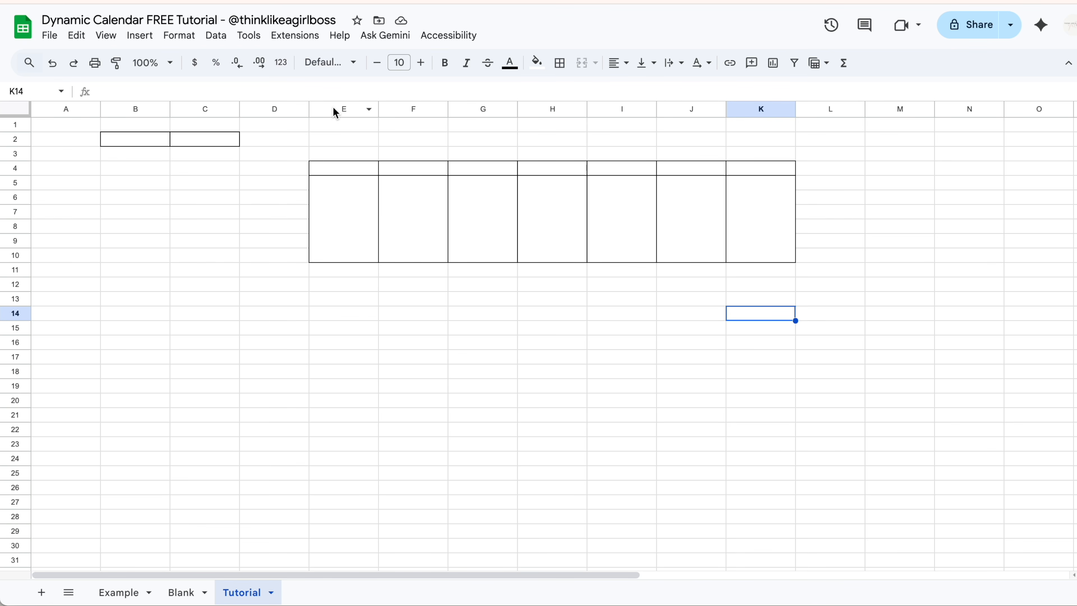
Widen columns E through K equally to about one and a half times their default width.
left_click_drag(322, 108, 742, 106)
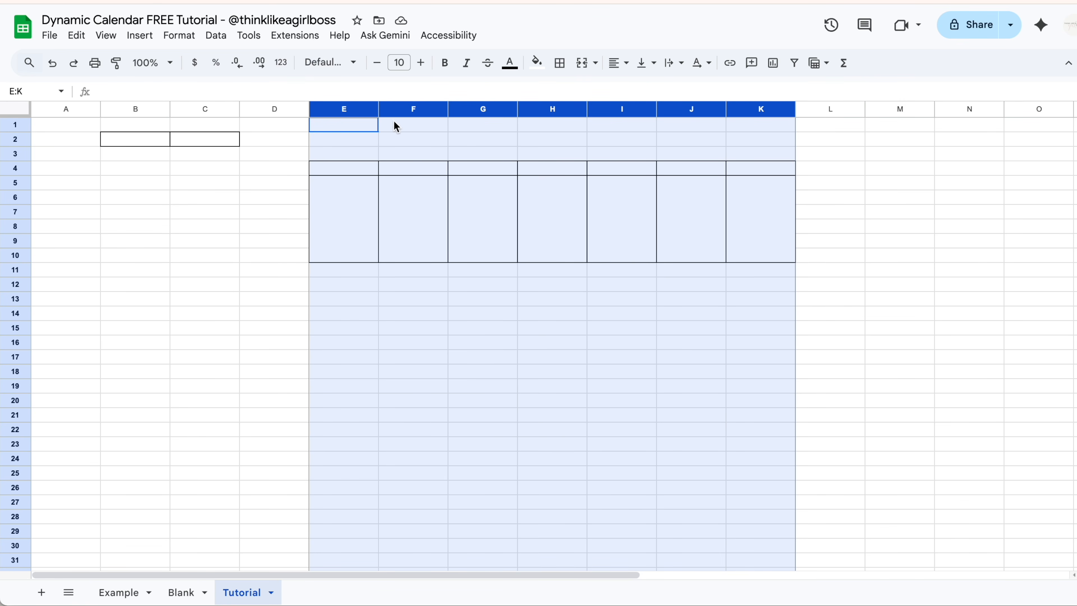
left_click_drag(378, 109, 408, 110)
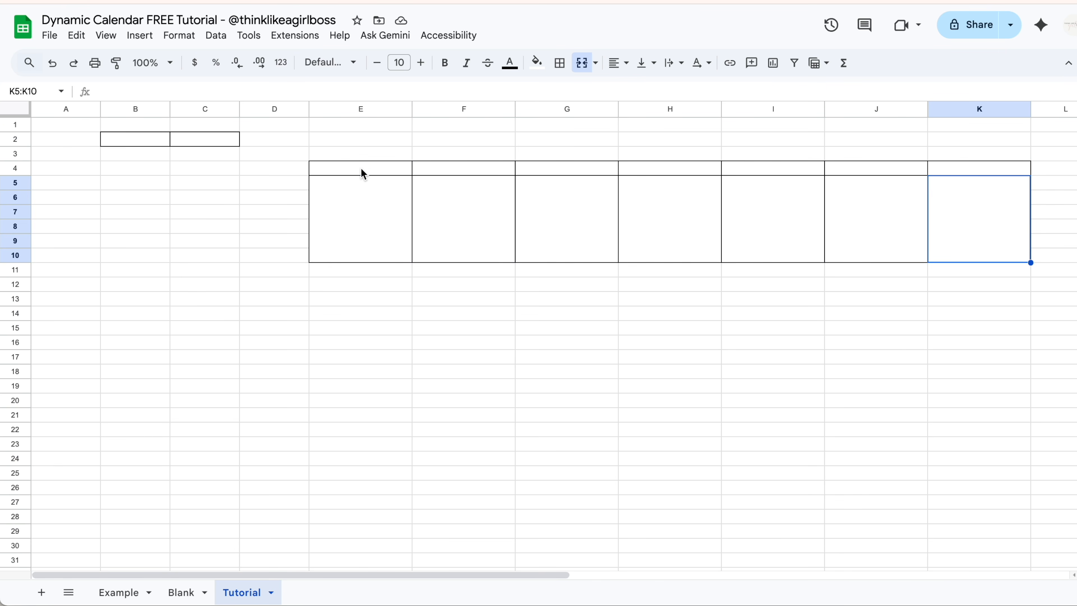
Copy the first calendar week block E4:K10 directly below itself, starting at cell E11.
left_click(361, 169)
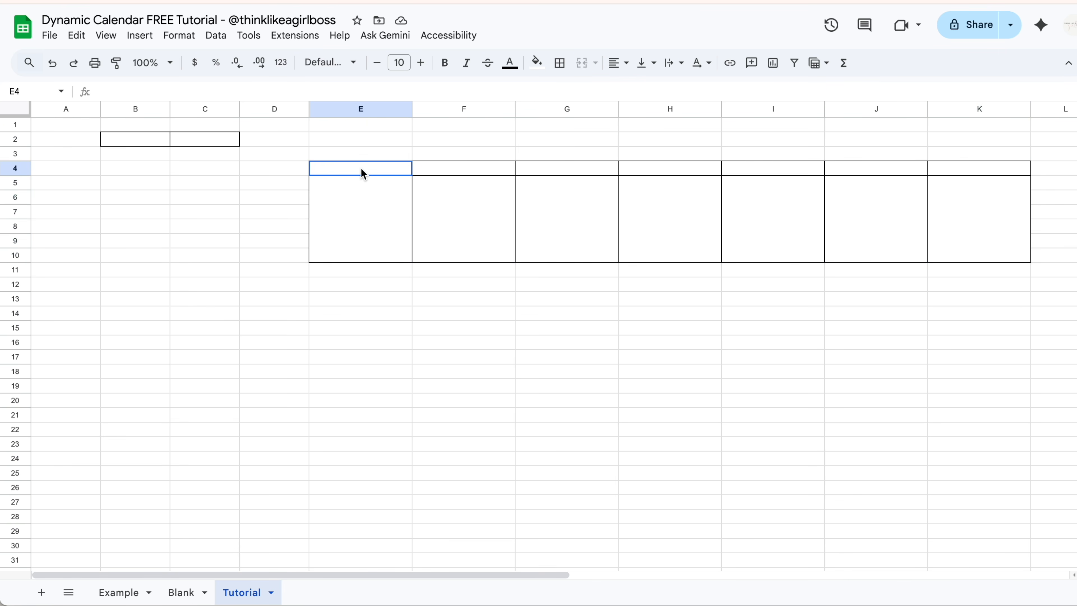
left_click(552, 200, "shift")
left_click_drag(552, 198, 971, 232)
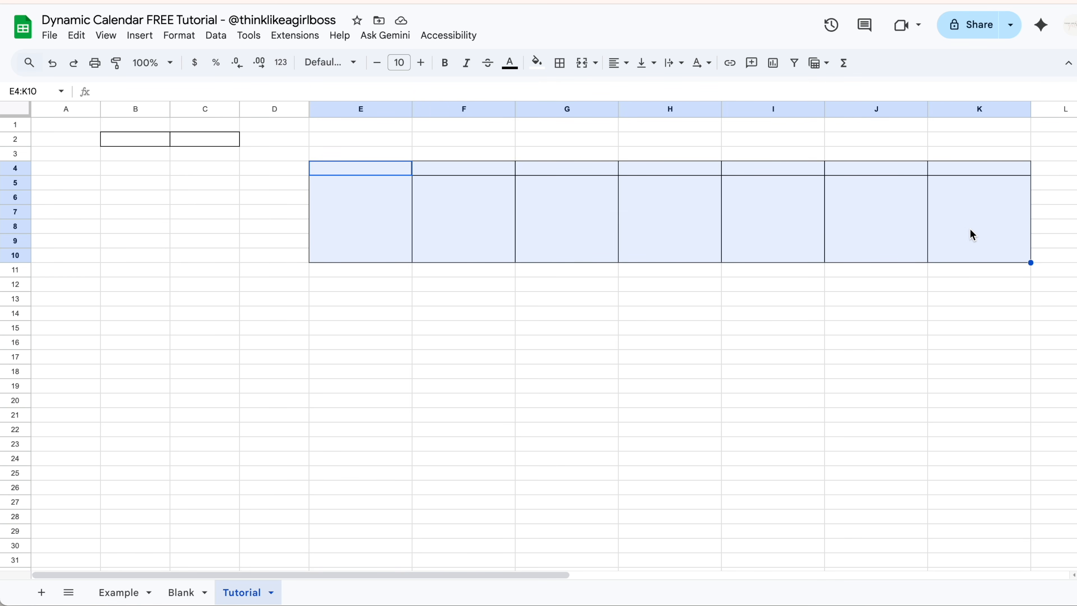
key("ctrl+c")
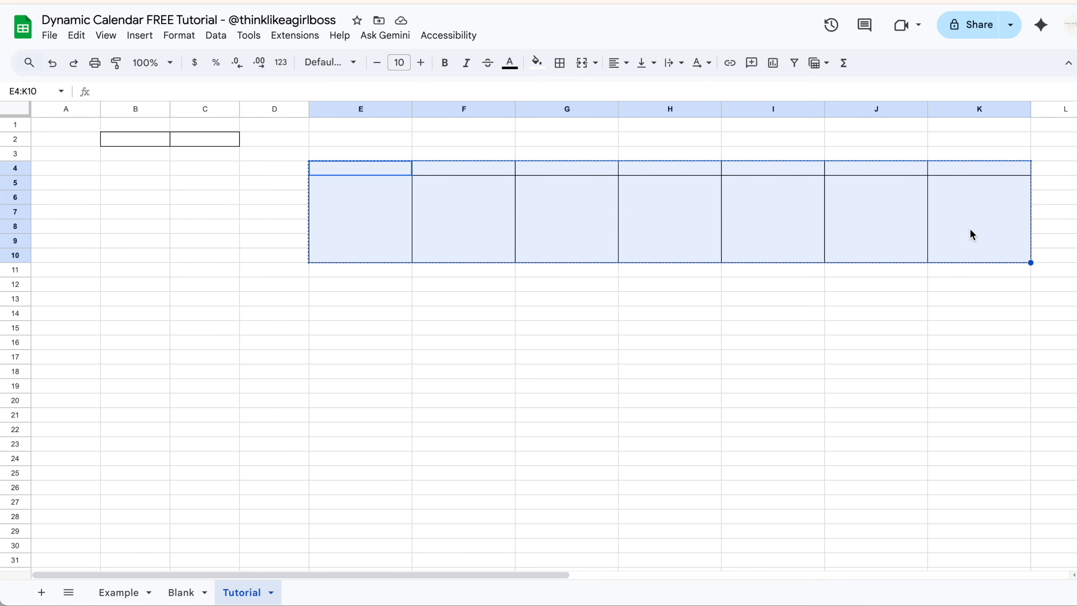
left_click(381, 273)
key("ctrl+v")
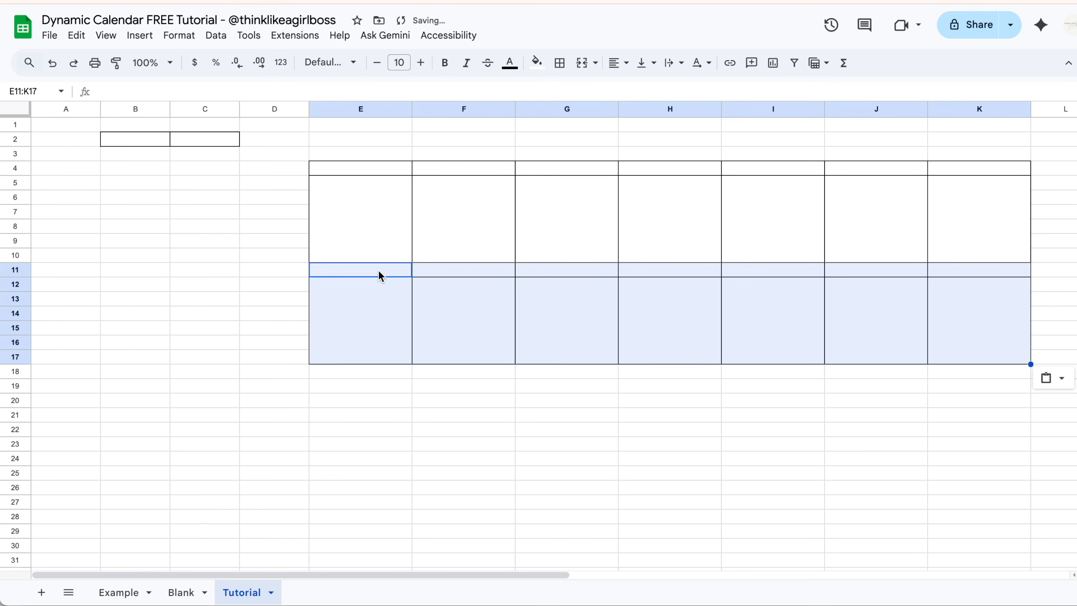
Paste the same week block three more times, starting at E18, E25 and E32, to complete a five-week grid.
left_click(371, 373)
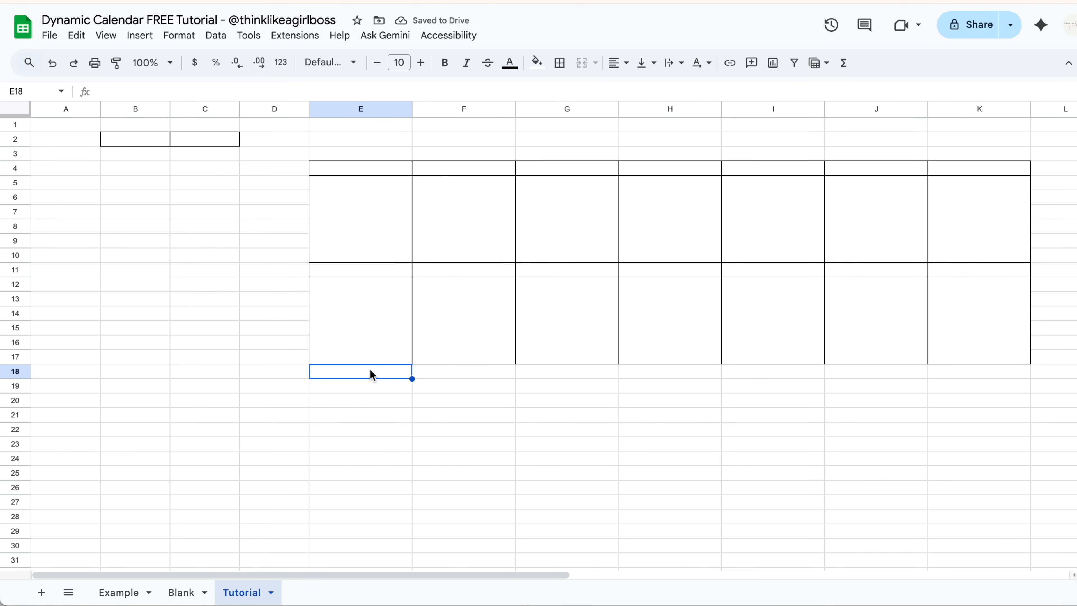
key("ctrl+v")
scroll(373, 373, "down", 2)
left_click(373, 413)
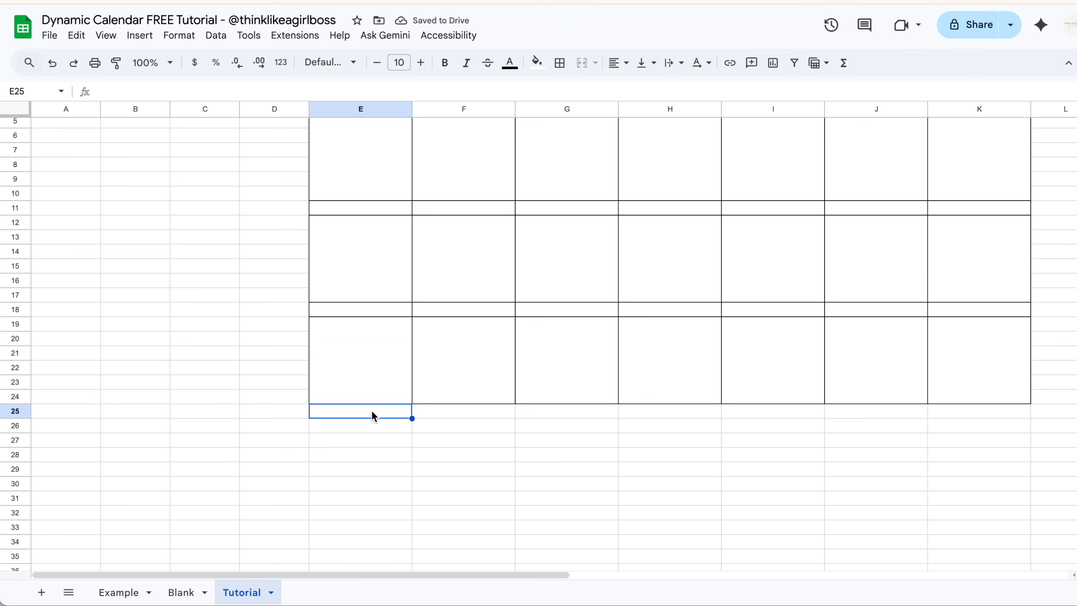
key("ctrl+v")
scroll(373, 414, "down", 2)
left_click(365, 455)
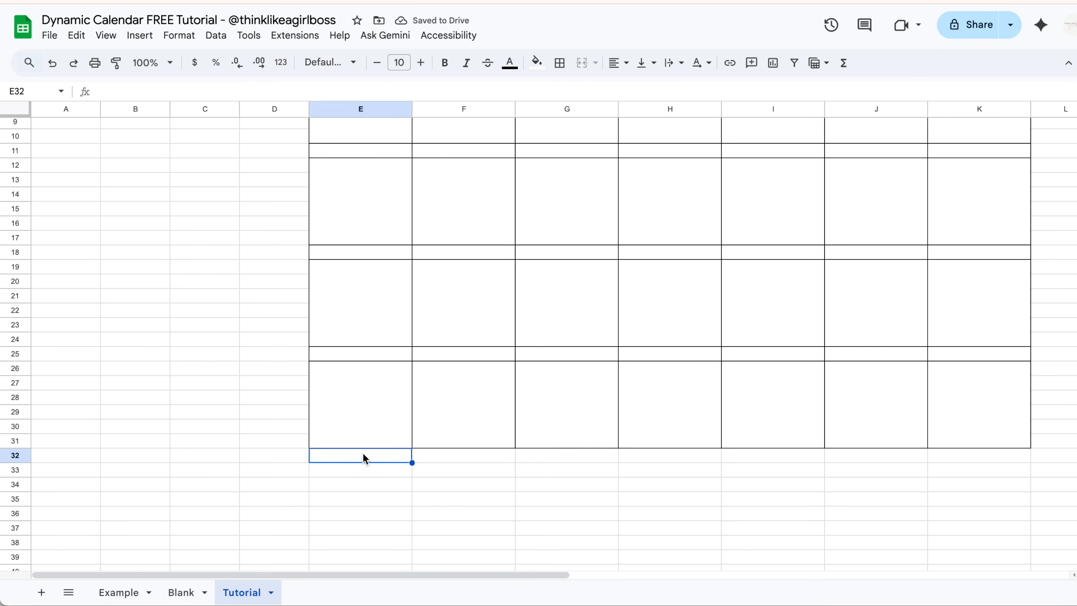
key("ctrl+v")
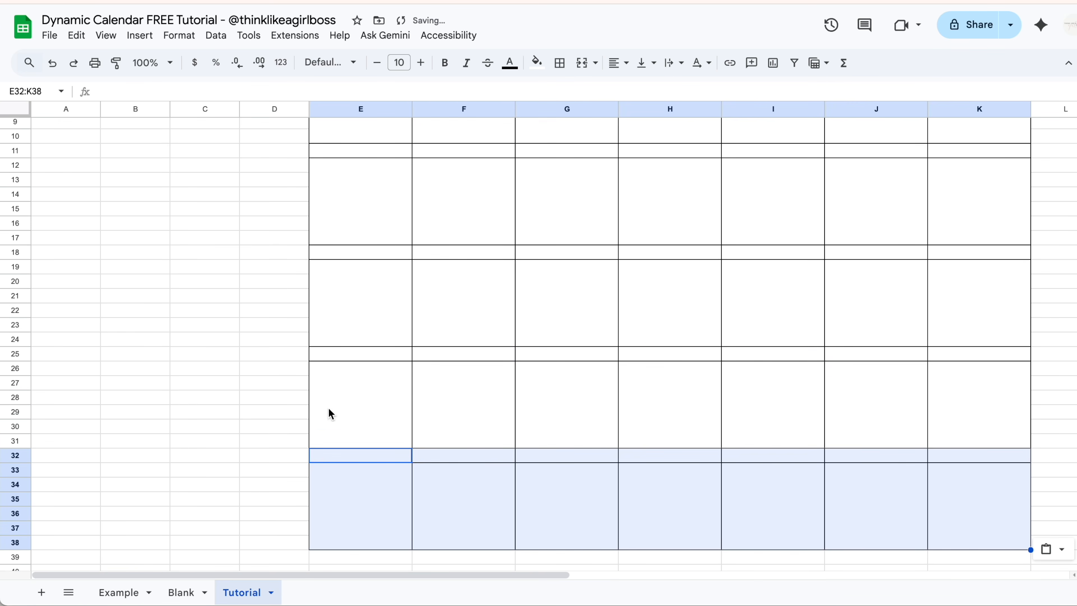
left_click(271, 386)
scroll(269, 392, "up", 4)
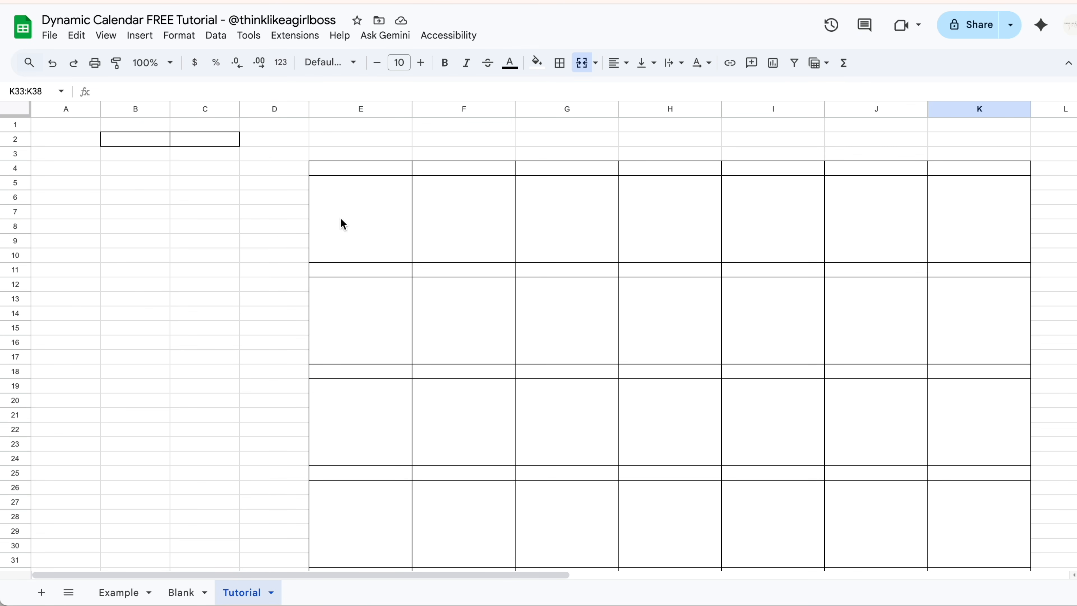
Enter the label Start Date in cell B2.
left_click(157, 142)
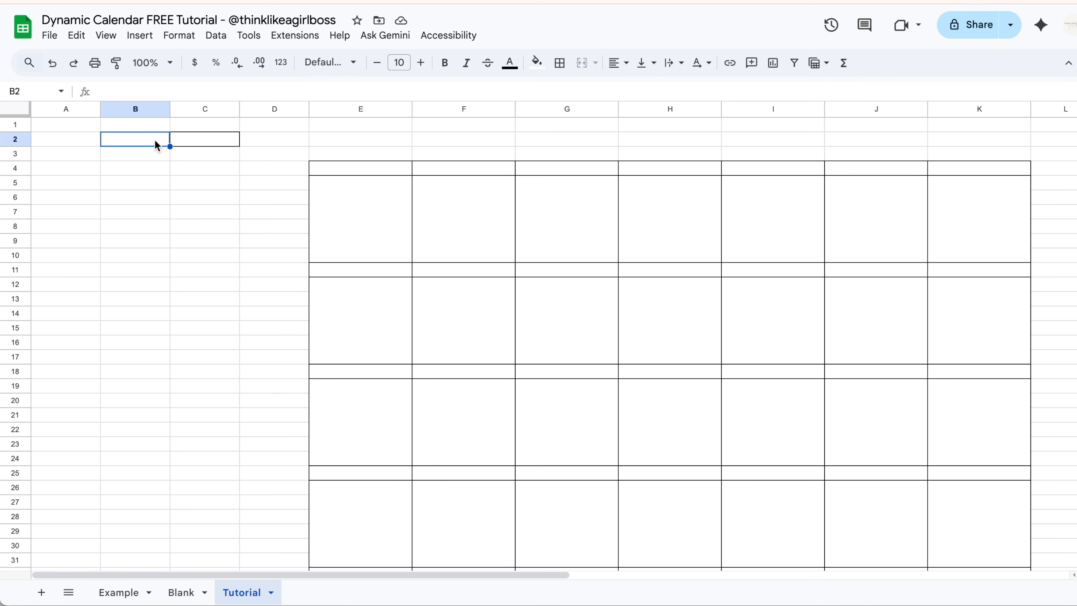
type("tart Date")
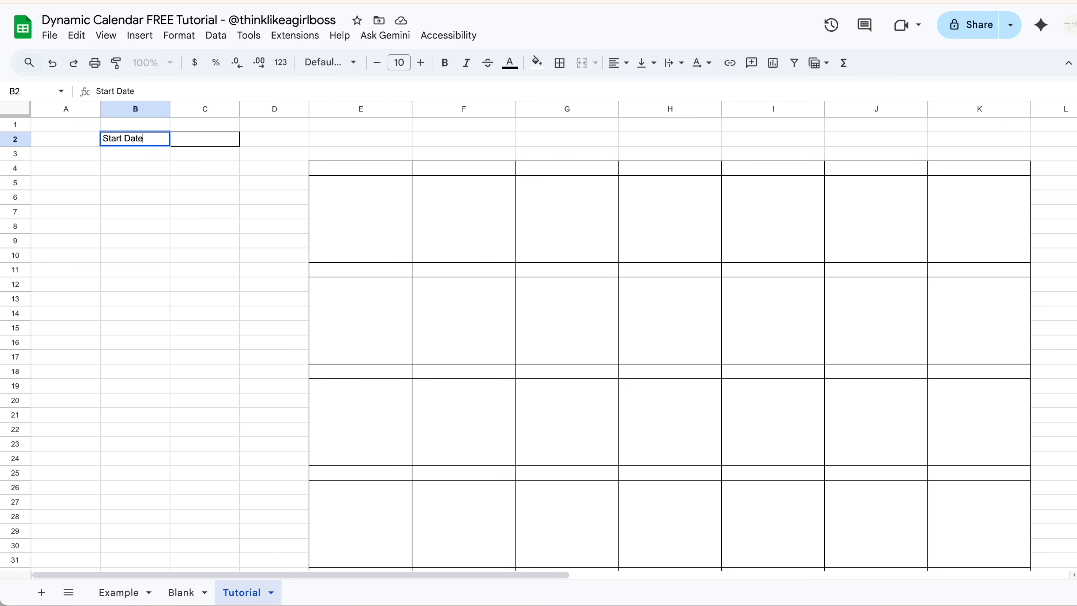
left_click(118, 170)
left_click_drag(118, 170, 225, 388)
left_click(207, 271)
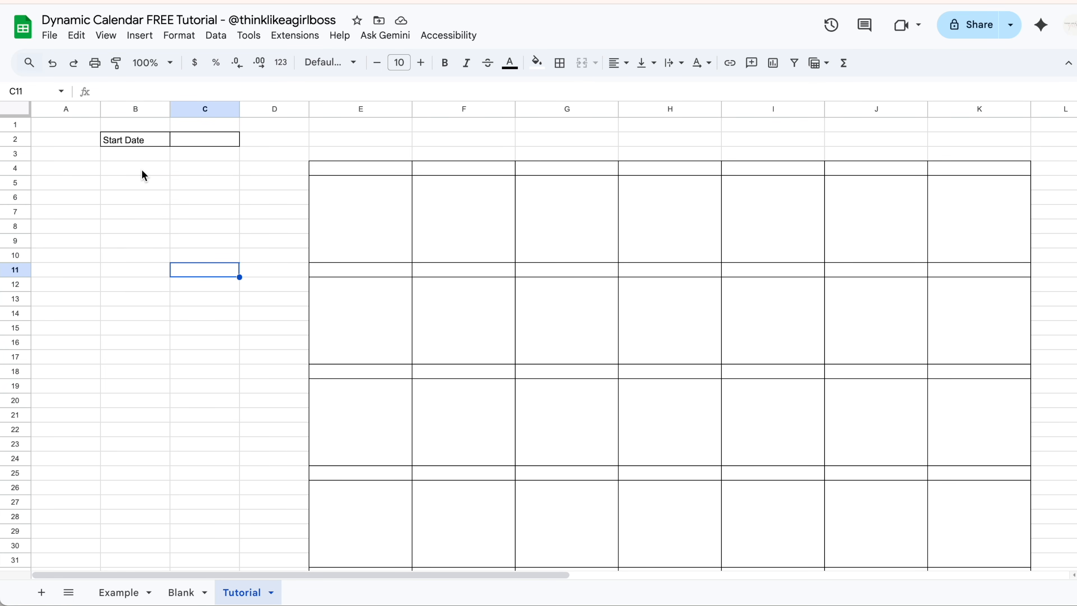
Apply an outer border around the range B4:C54 to frame the task list area.
left_click_drag(142, 170, 211, 447)
scroll(212, 288, "down", 4)
scroll(209, 282, "down", 6)
scroll(211, 447, "up", 10)
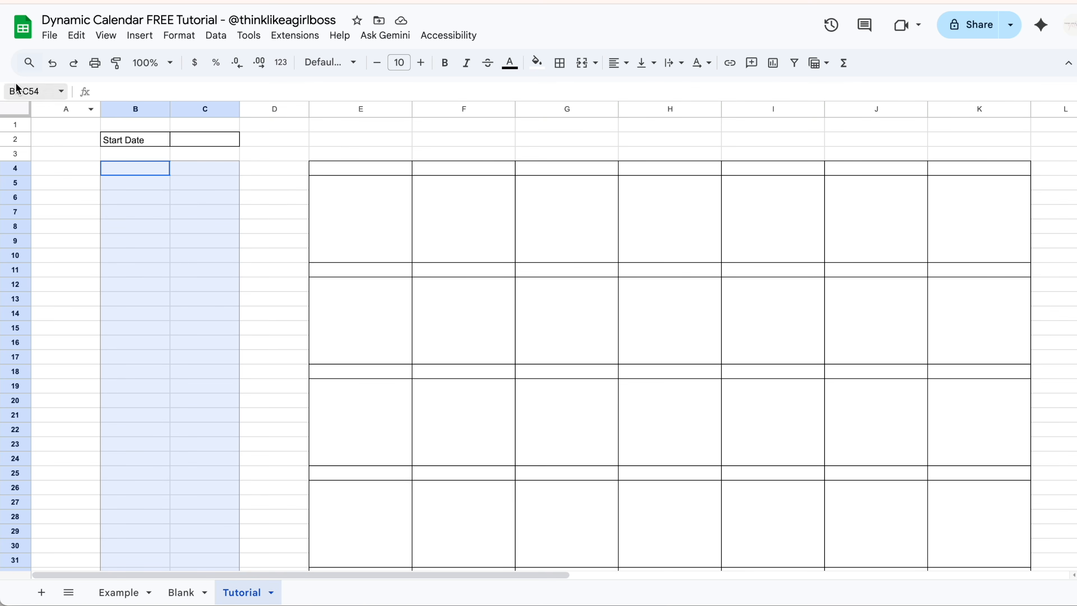
left_click(560, 63)
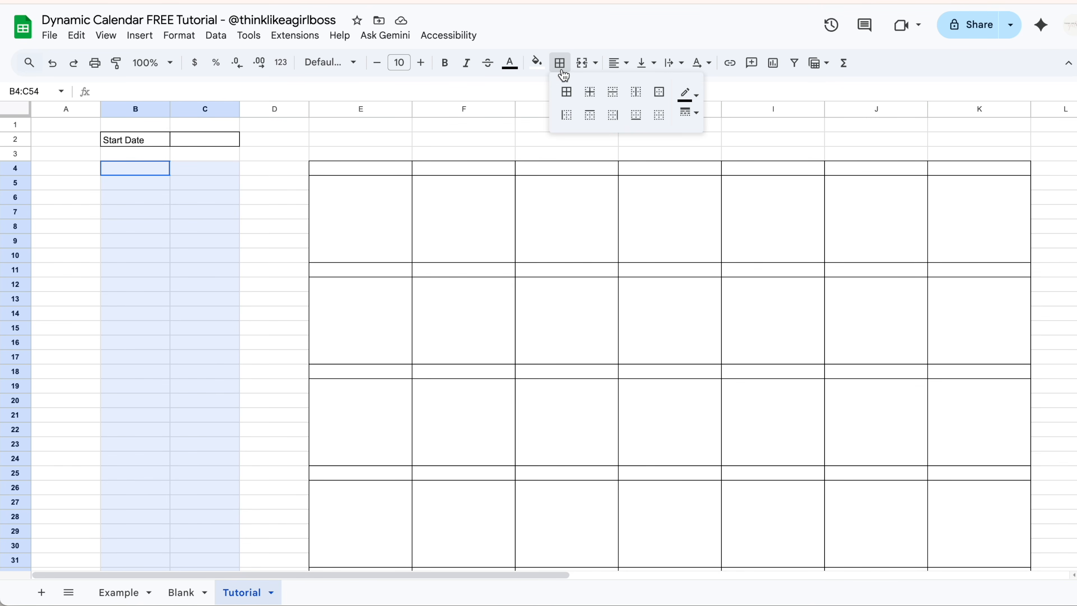
left_click(660, 98)
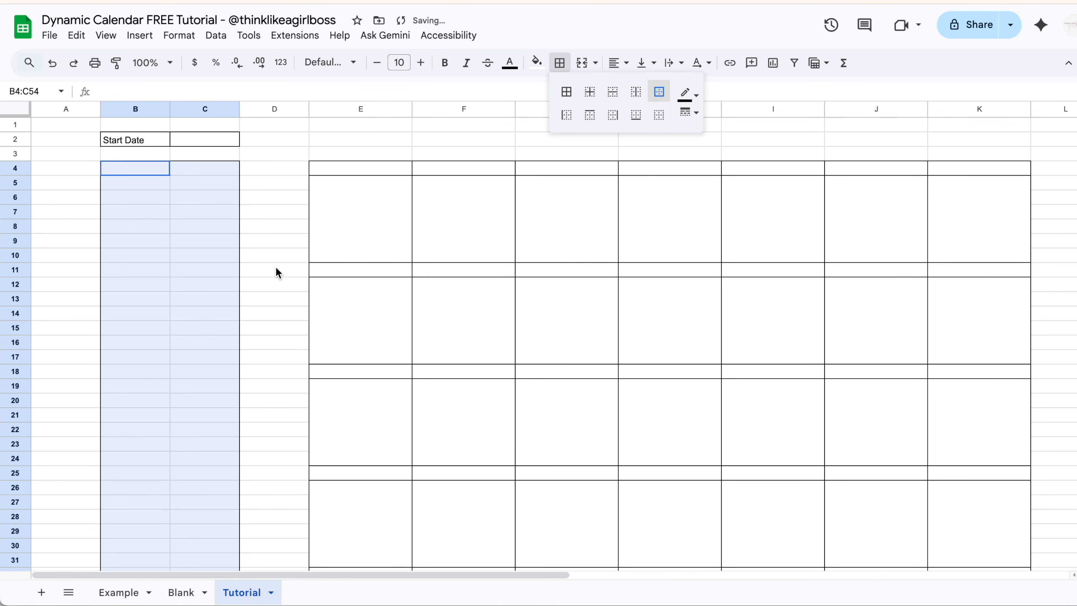
Enter the task list headers Date in B4 and Task/Event in C4.
left_click(129, 172)
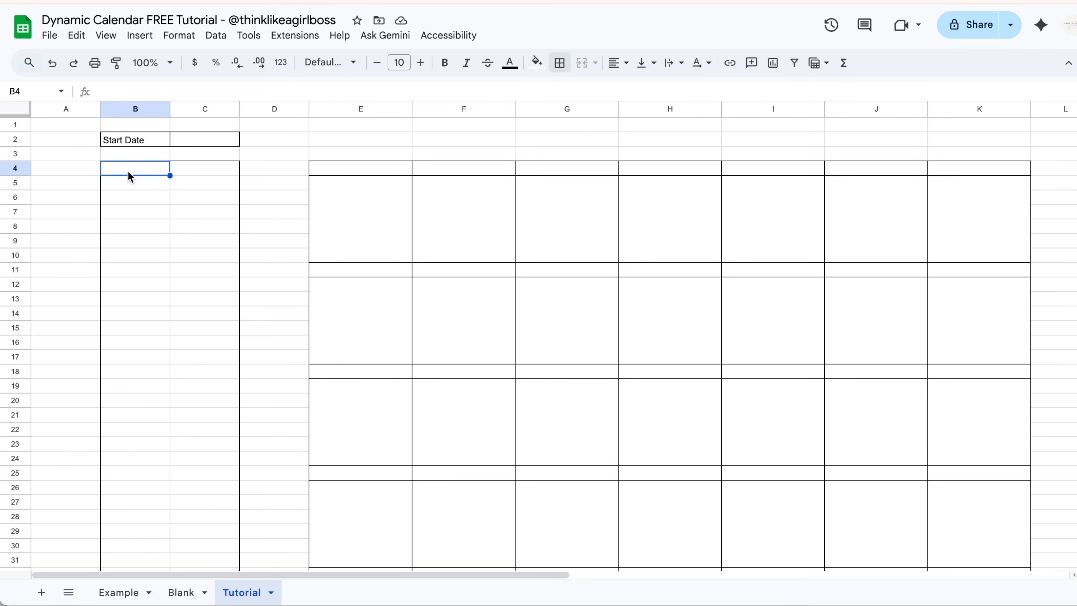
type("Date")
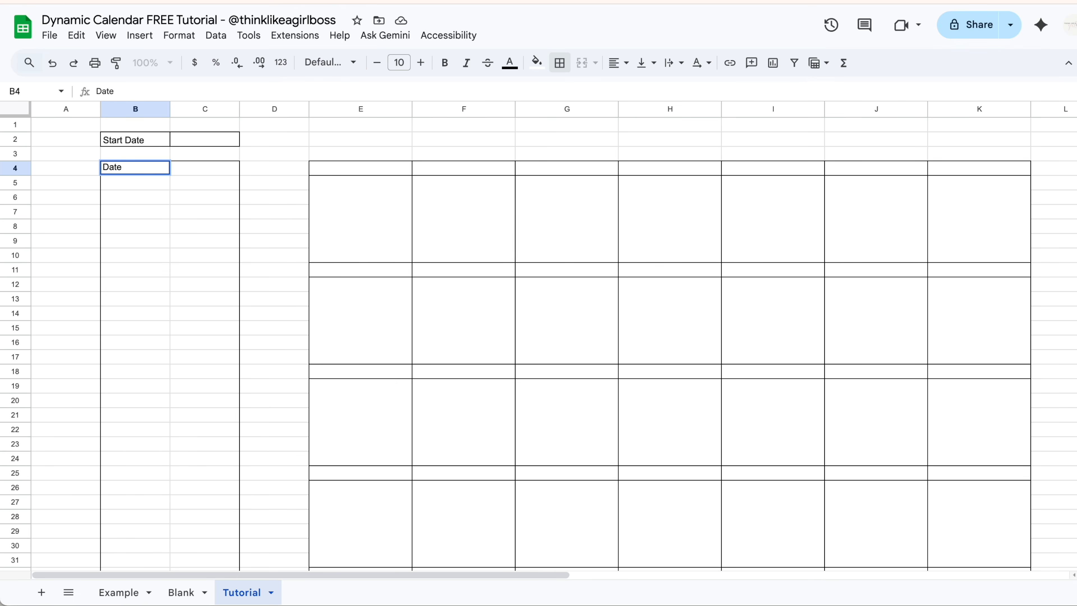
key("Tab")
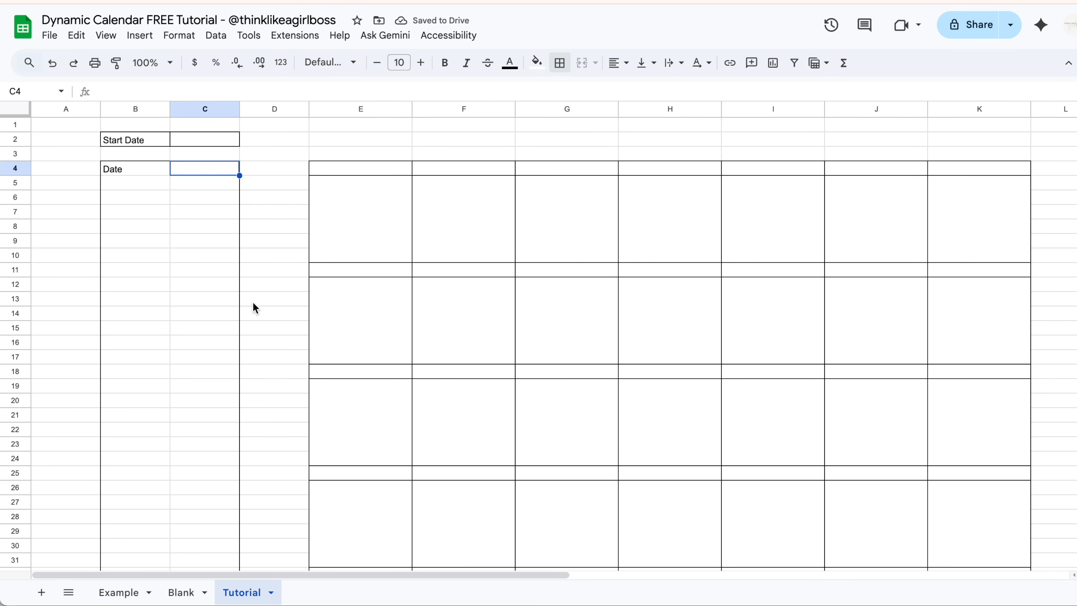
type("Tas")
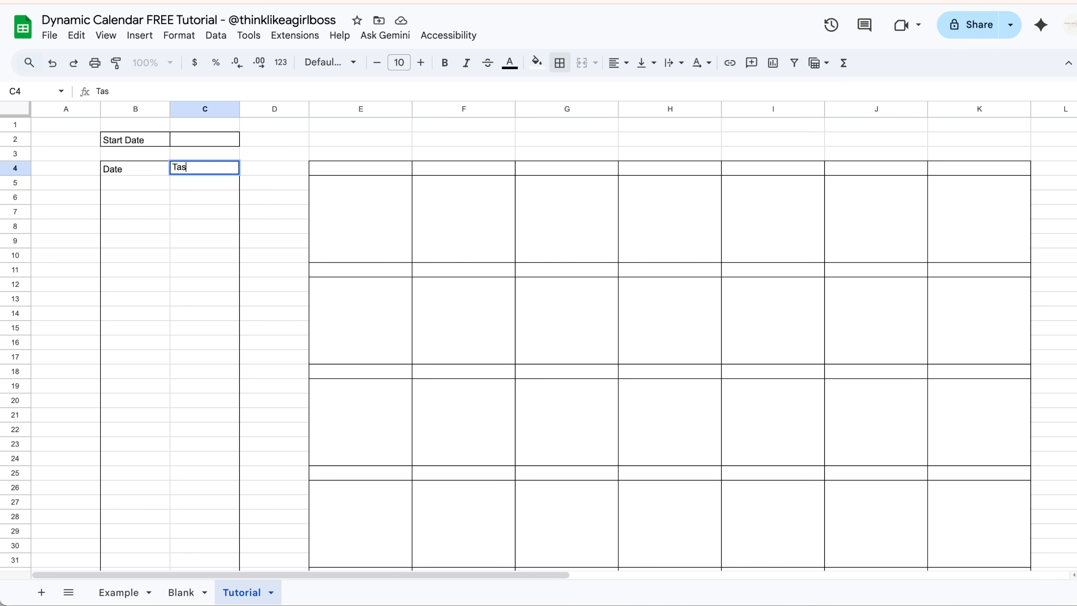
type("k/Event")
key("Return")
Widen column C to a little over twice its width and narrow columns A and D to slim spacers.
left_click_drag(240, 109, 327, 108)
left_click_drag(100, 108, 51, 108)
left_click_drag(347, 109, 297, 108)
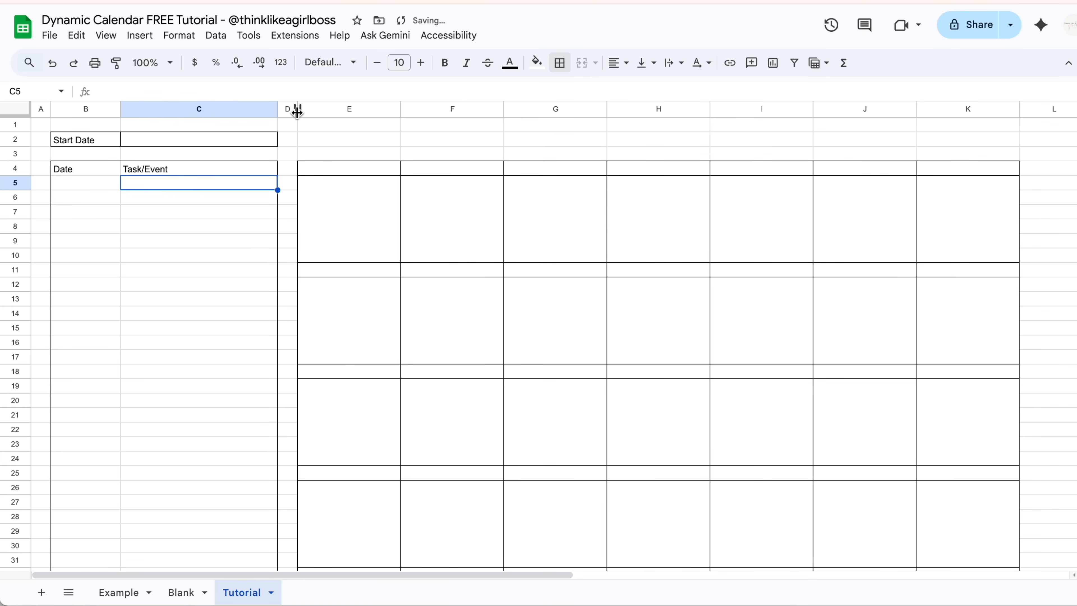
left_click(211, 371)
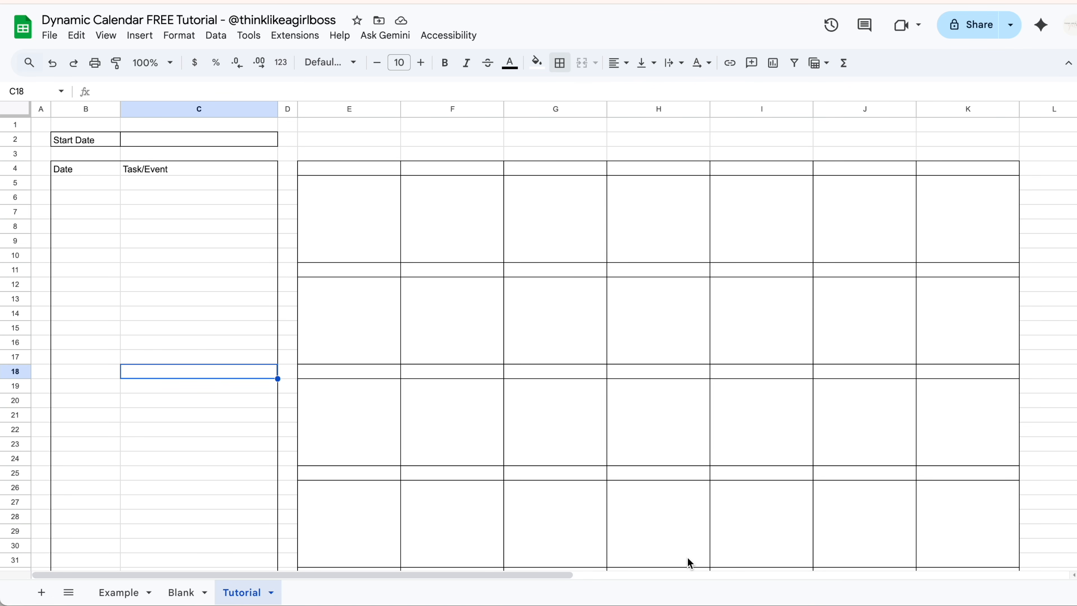
On the Example sheet, set the start date in C2 to January 8, 2026 using the date picker.
left_click(125, 592)
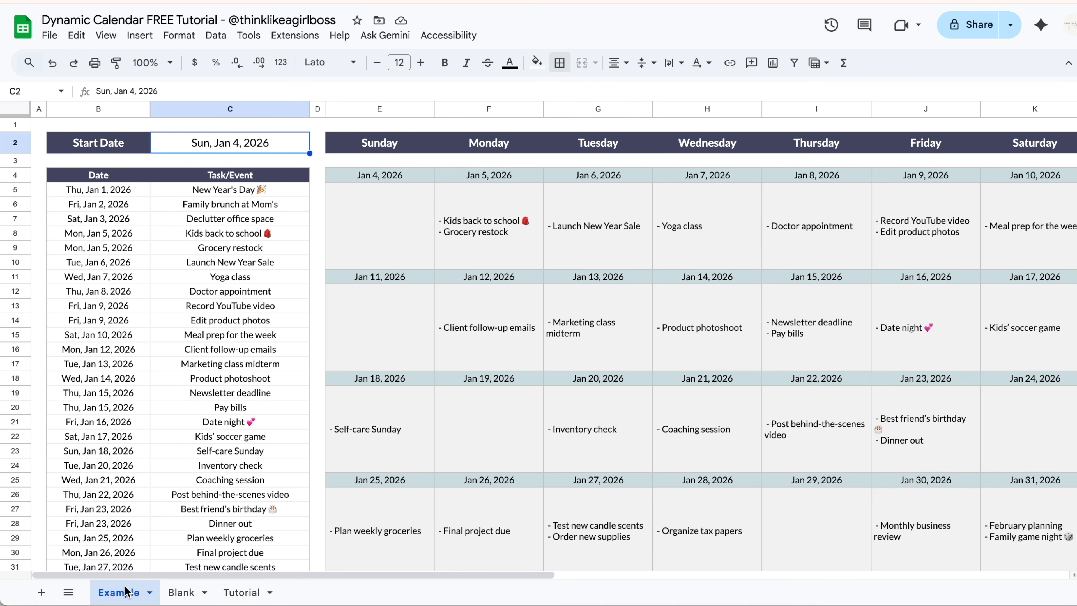
double_click(266, 140)
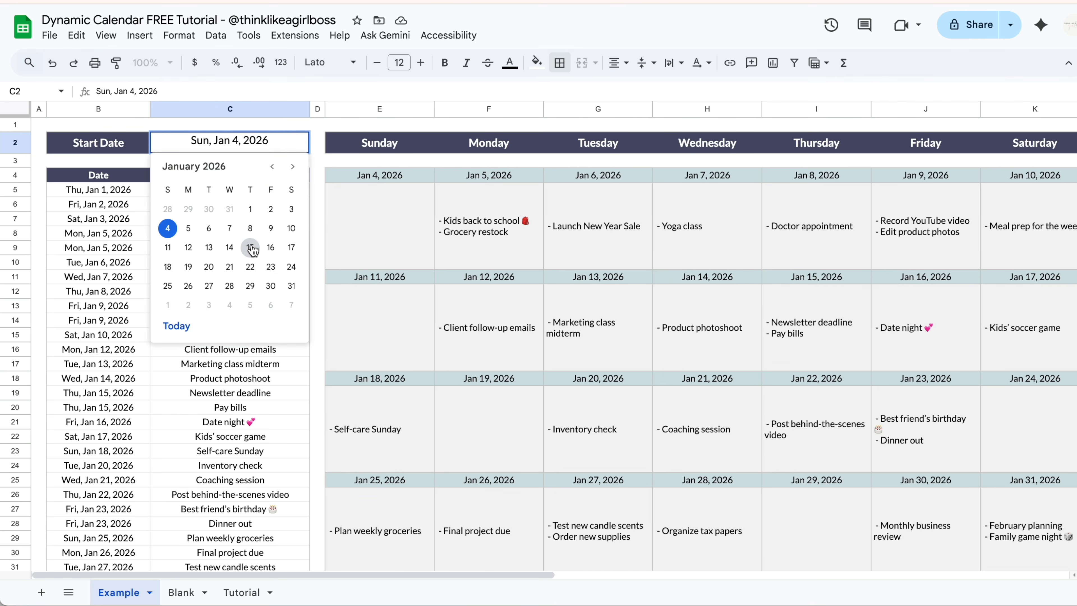
left_click(319, 130)
double_click(264, 139)
left_click(248, 228)
double_click(272, 142)
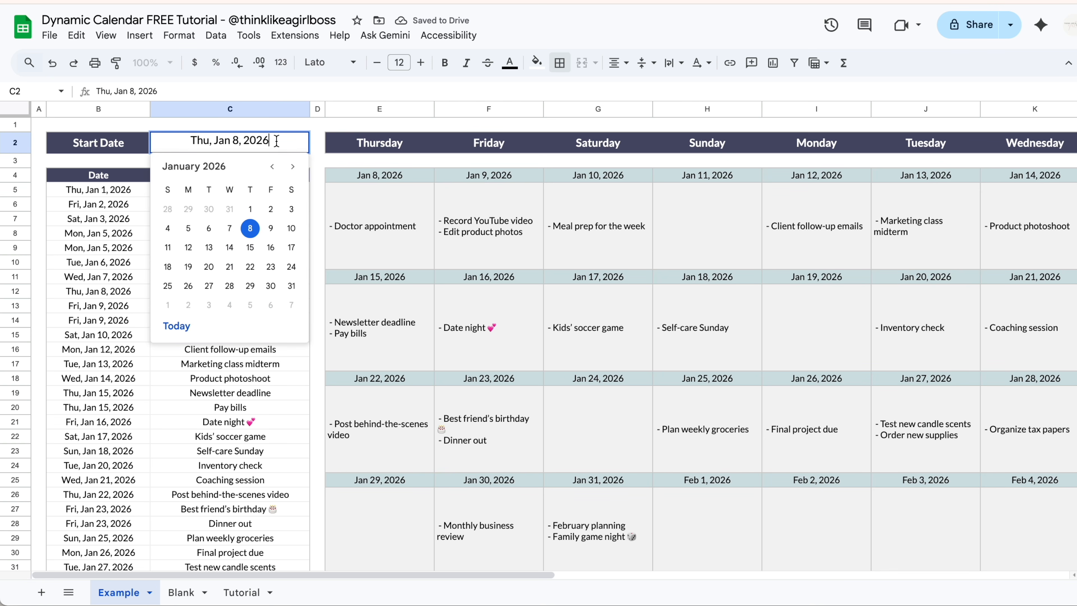
left_click(319, 147)
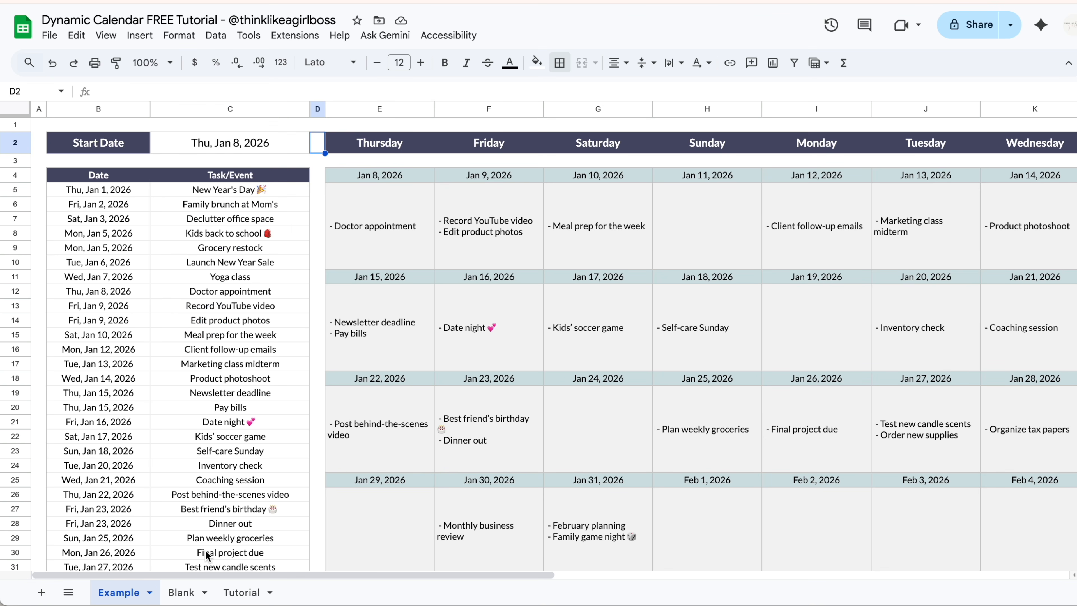
Add a data validation rule to C2 on the Tutorial sheet that requires a valid date and rejects invalid input.
left_click(241, 592)
left_click(224, 145)
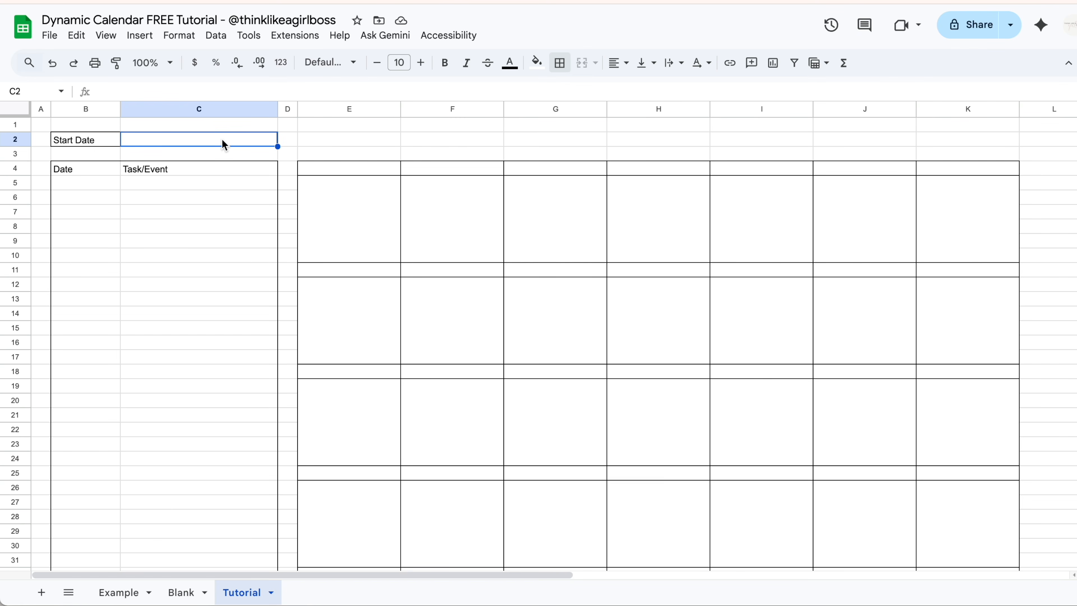
left_click(219, 35)
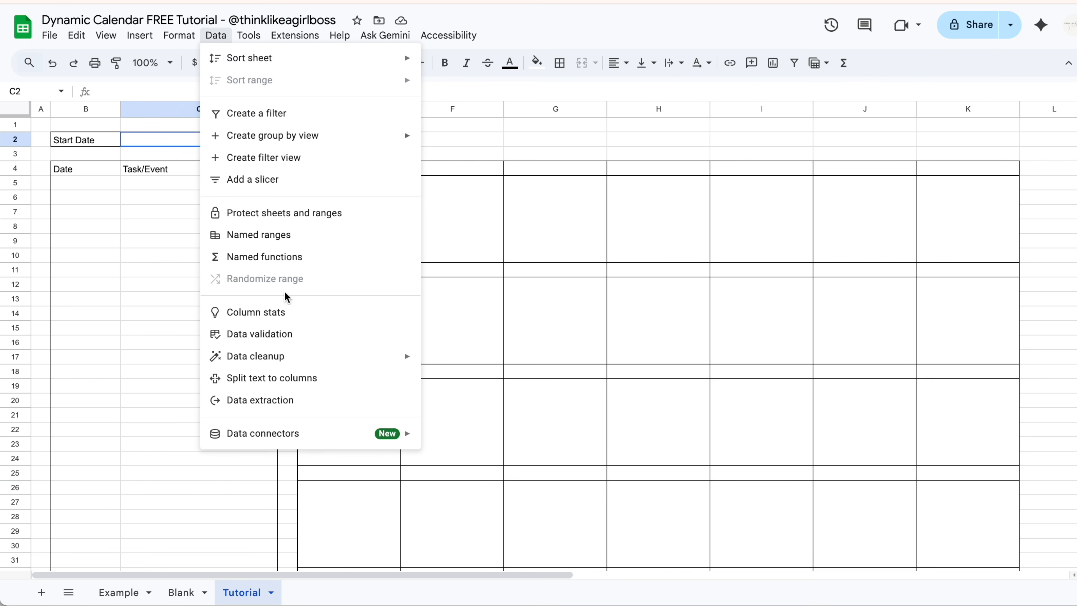
left_click(306, 338)
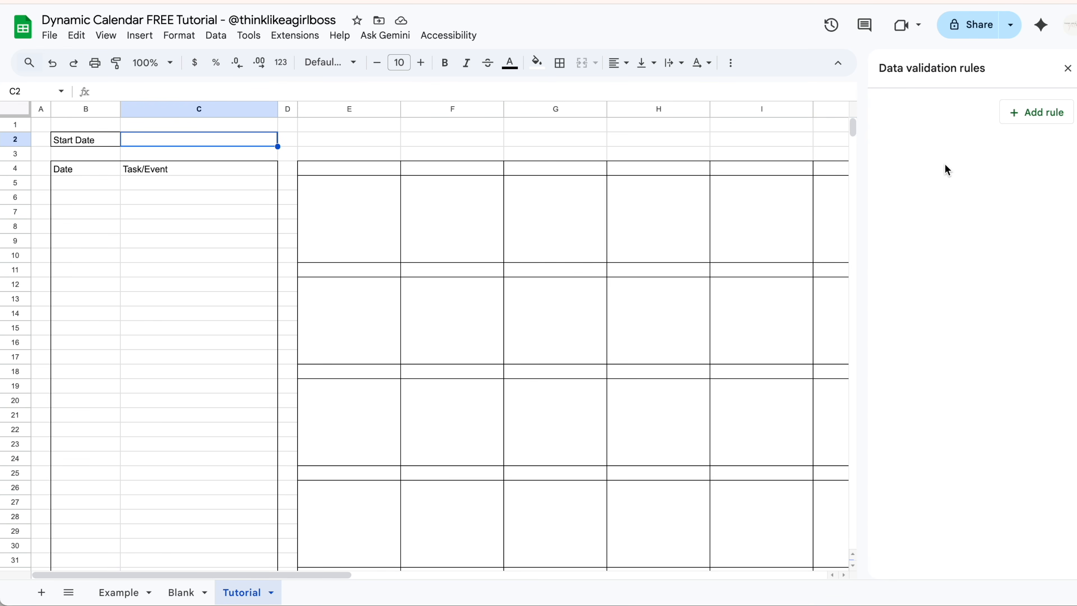
left_click(1027, 113)
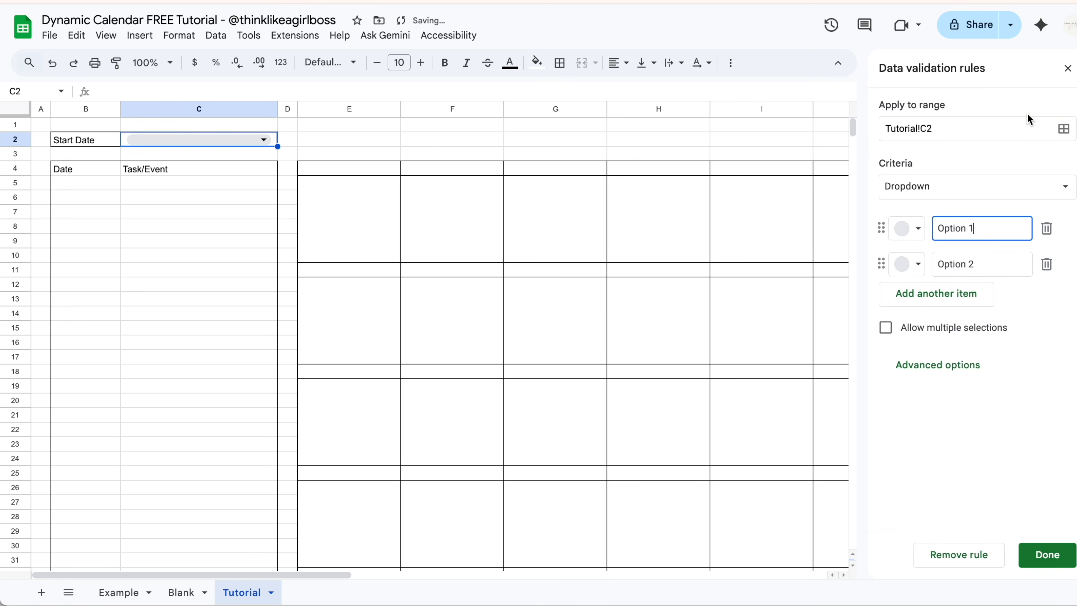
left_click(955, 188)
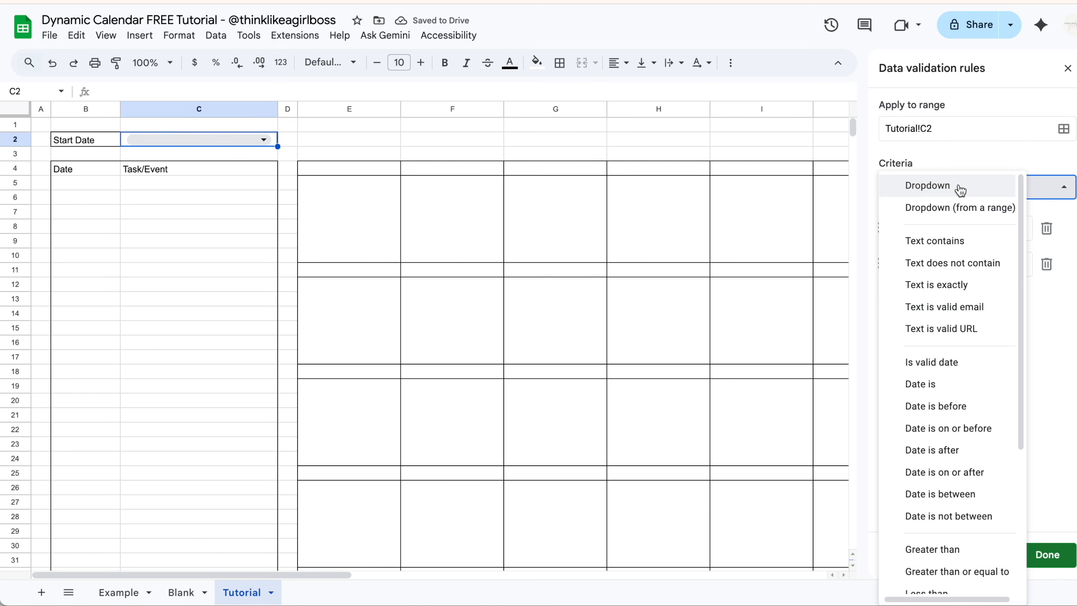
left_click(981, 367)
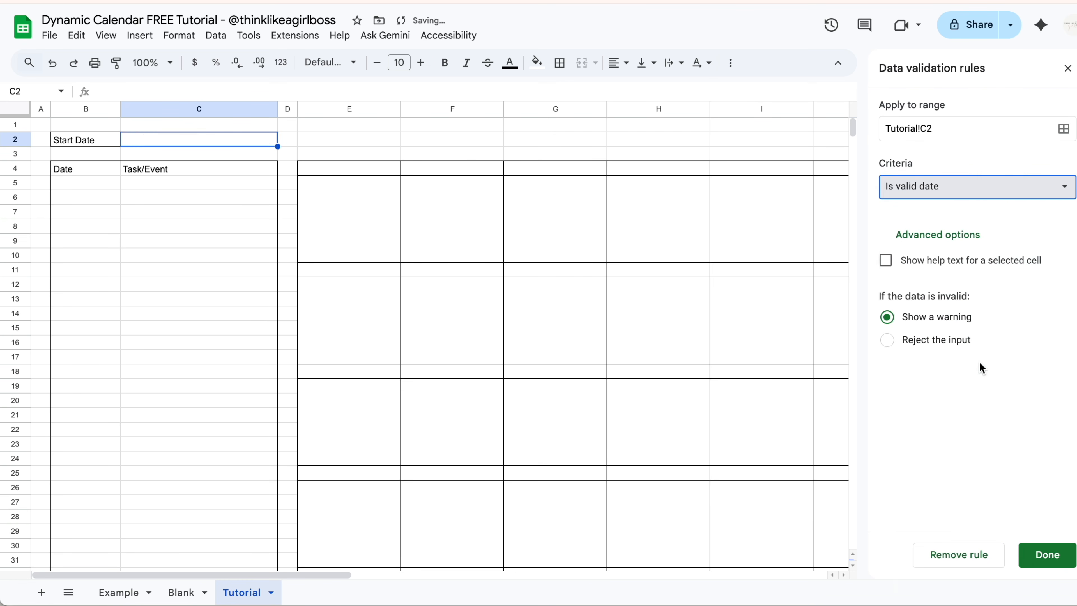
left_click(890, 341)
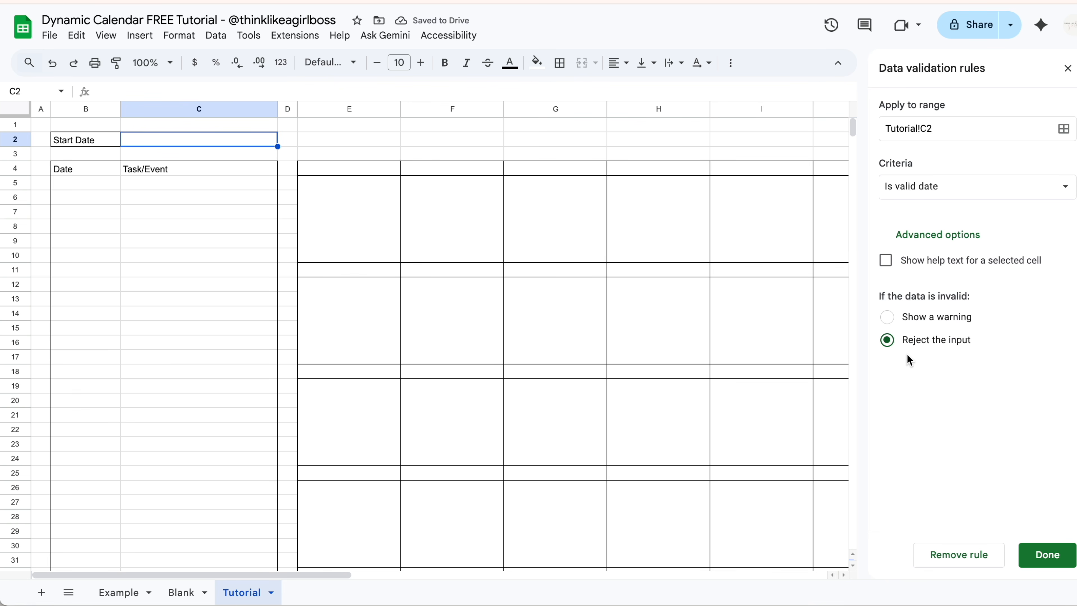
left_click(1044, 554)
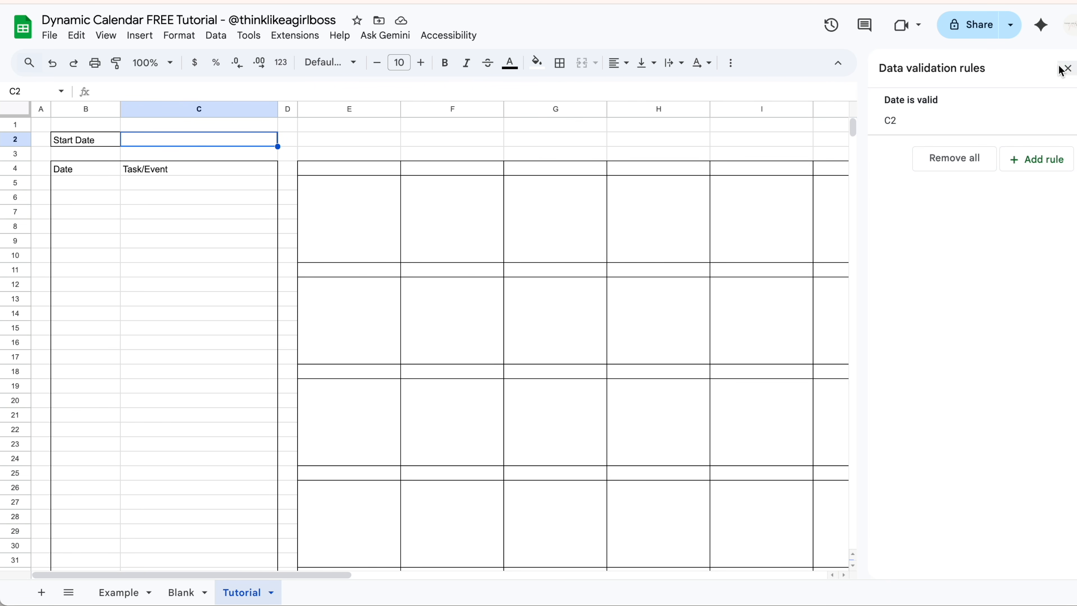
left_click(1066, 69)
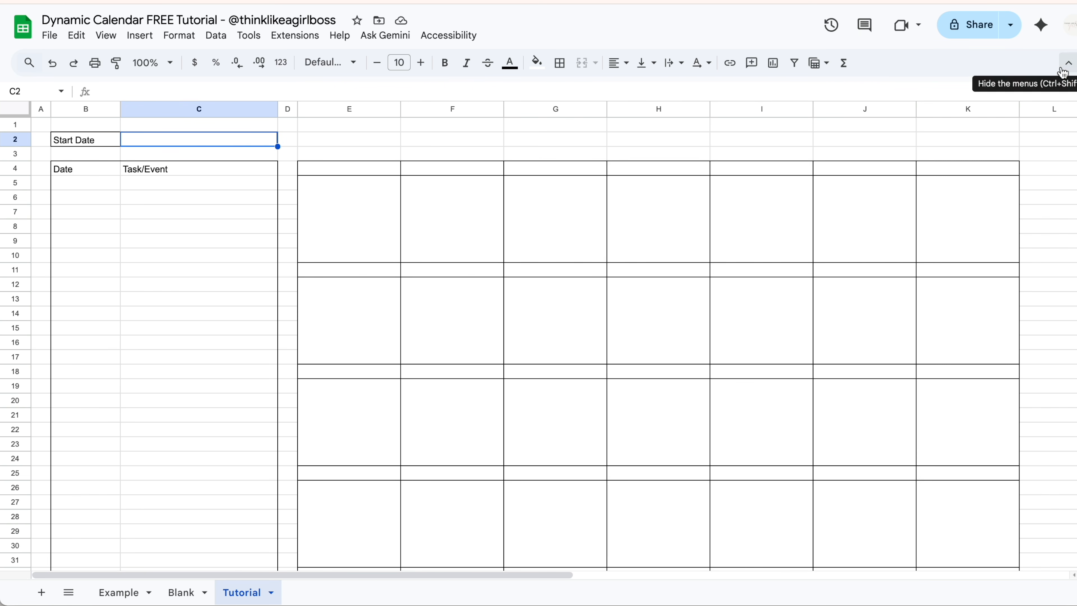
Set the start date in C2 to November 10, 2025 using the date picker.
double_click(239, 139)
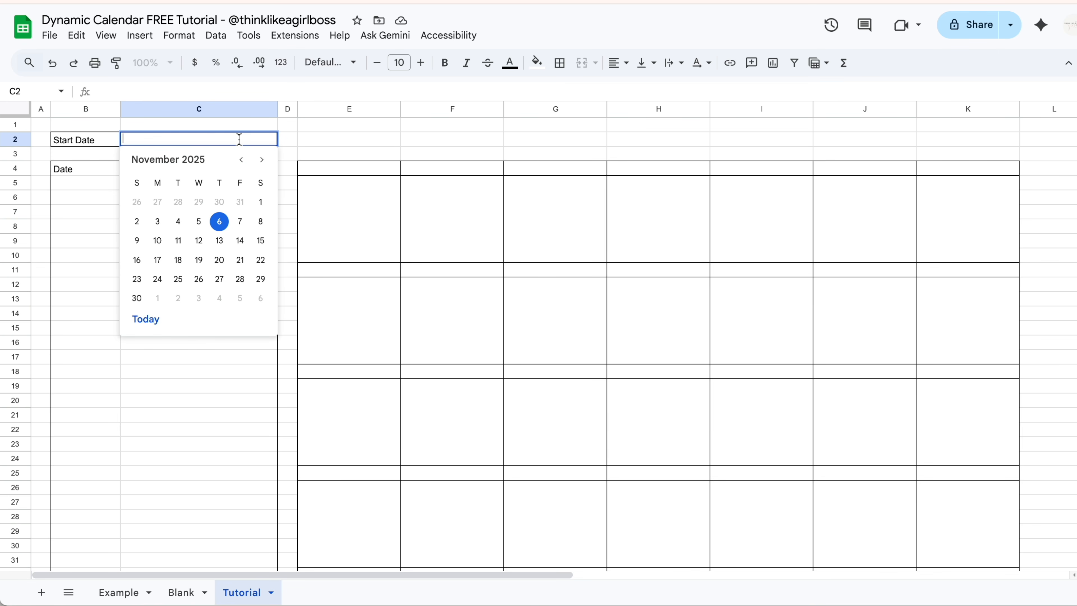
left_click(158, 241)
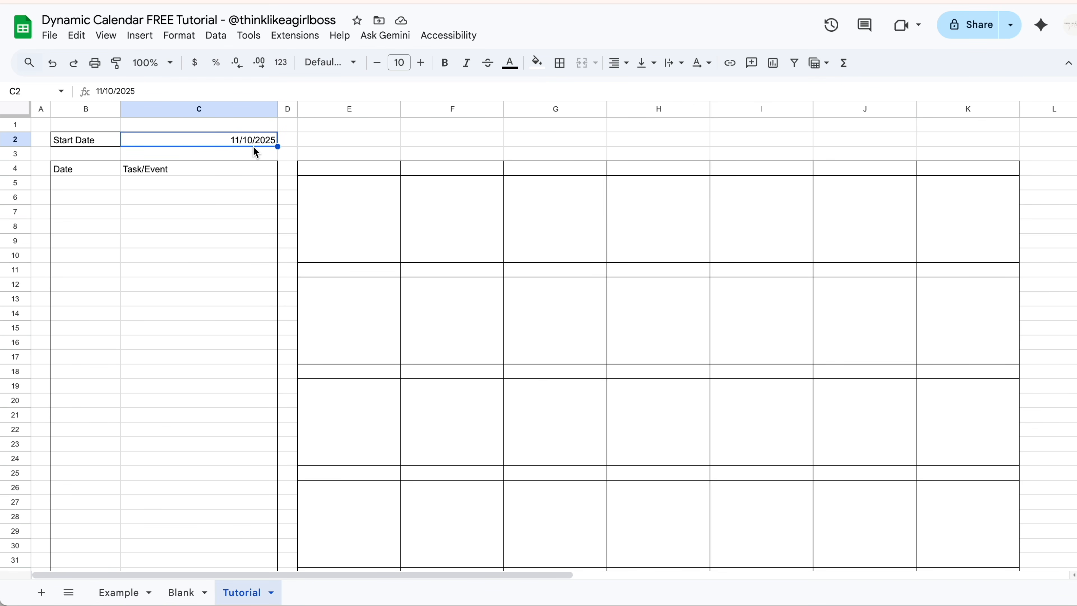
left_click(120, 593)
Apply the custom date format "Tue, Aug 5, 1930" to C2 and set the start date to November 12, 2025.
left_click(191, 41)
mouse_move(224, 92)
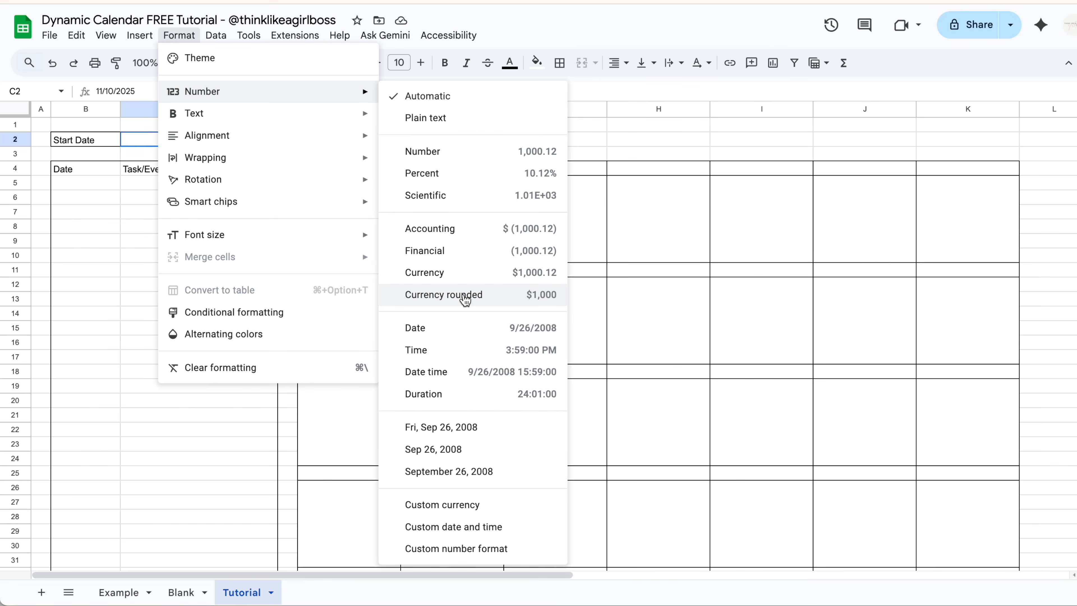
left_click(533, 533)
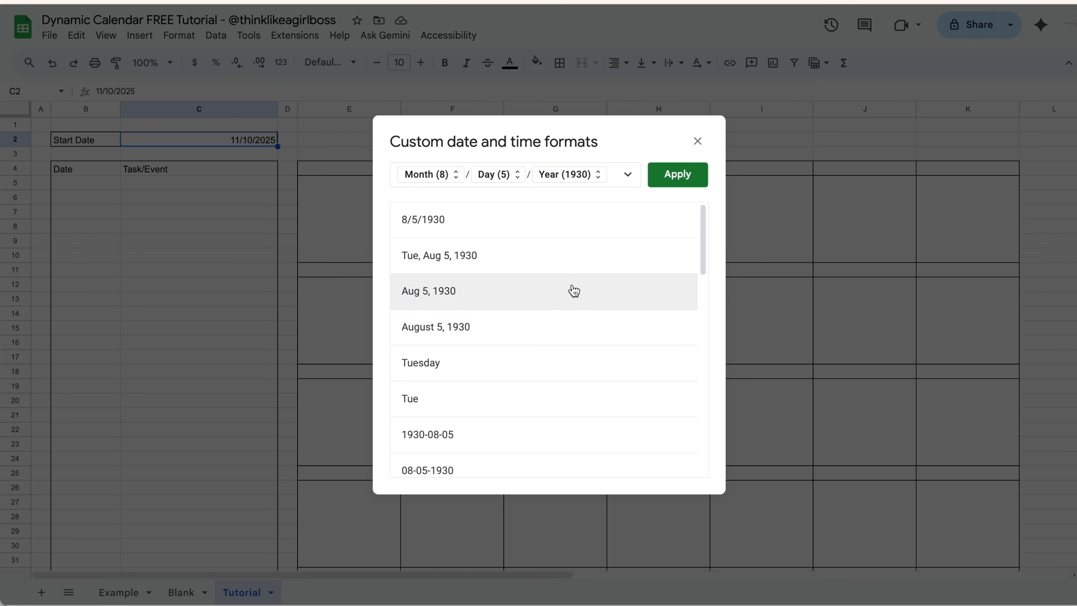
scroll(580, 368, "down", 8)
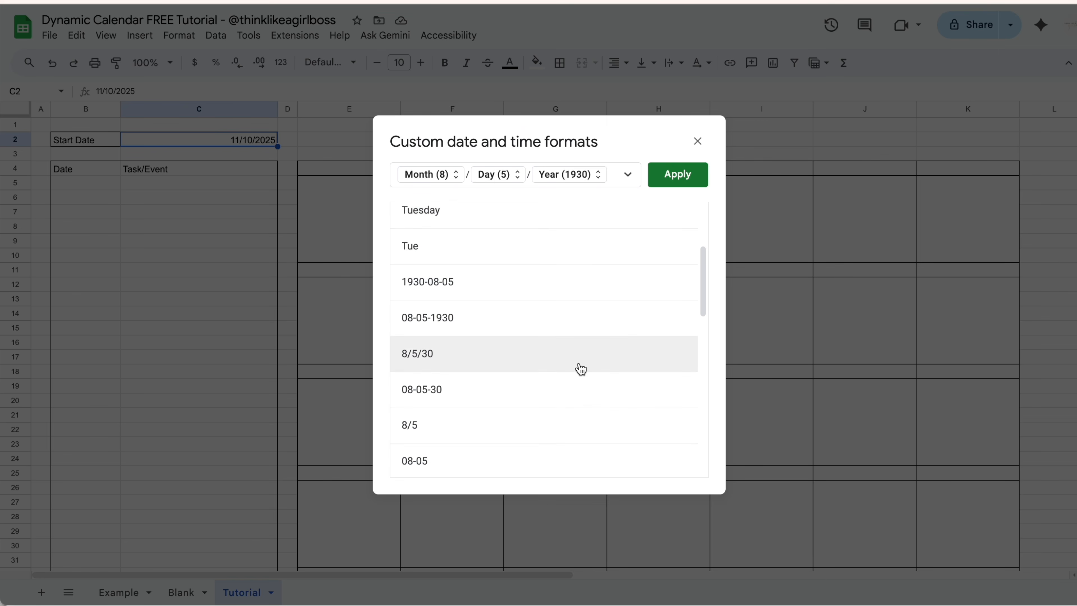
scroll(581, 368, "down", 6)
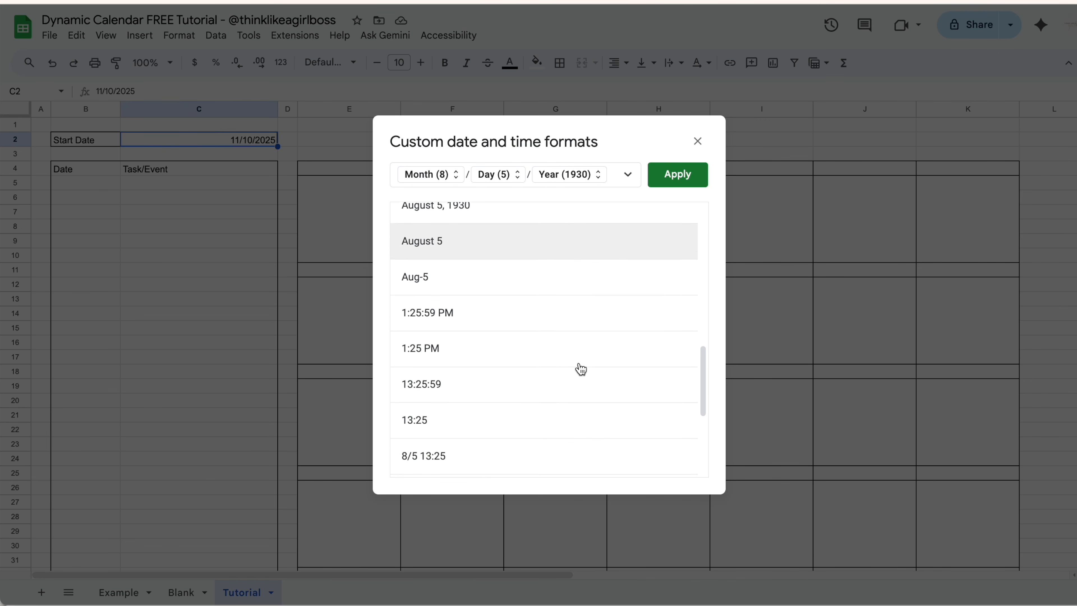
scroll(581, 368, "up", 4)
scroll(581, 368, "up", 10)
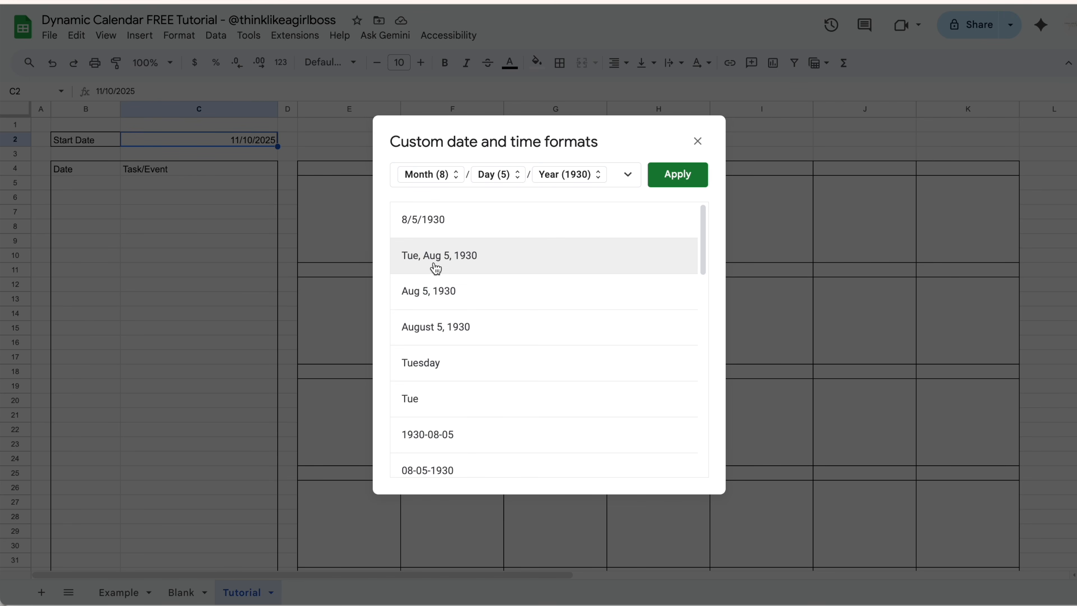
left_click(504, 266)
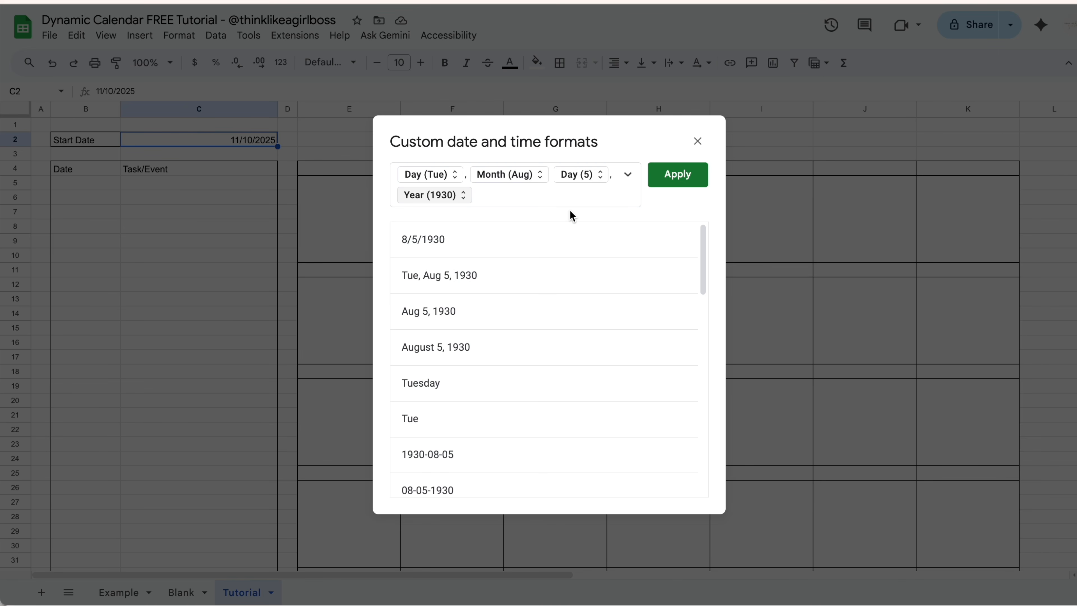
left_click(685, 183)
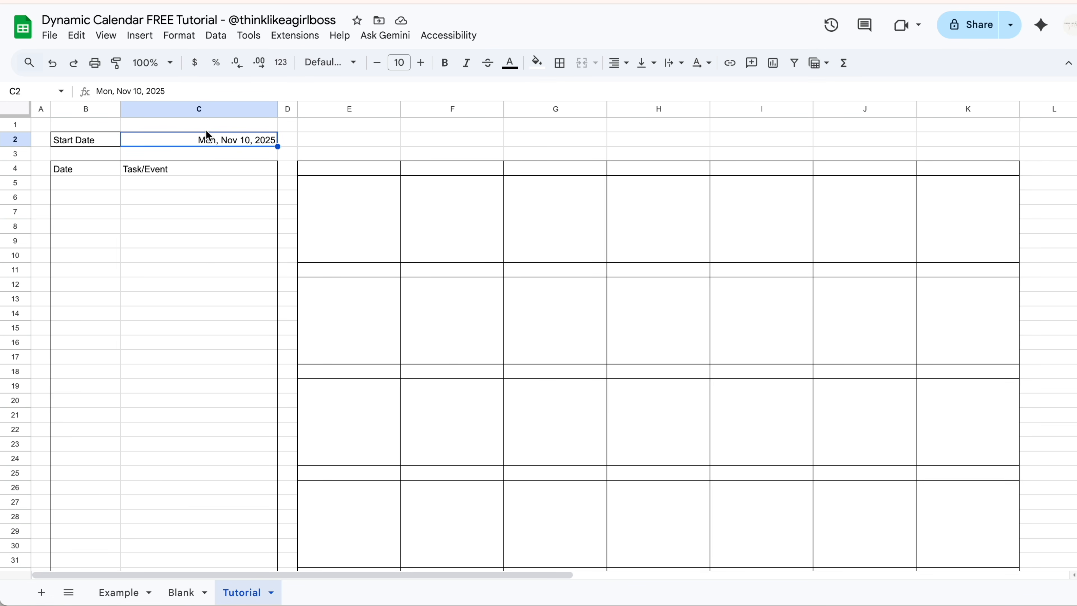
double_click(202, 139)
left_click(199, 240)
Enter the formula =C2 in E4 so the first calendar day follows the start date.
left_click(324, 167)
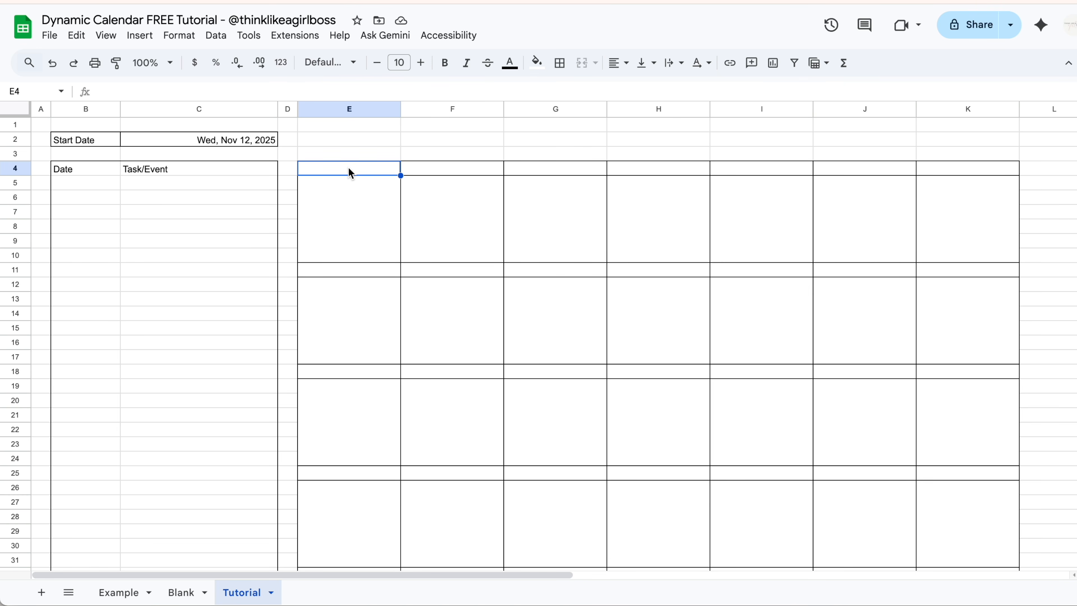
type("=")
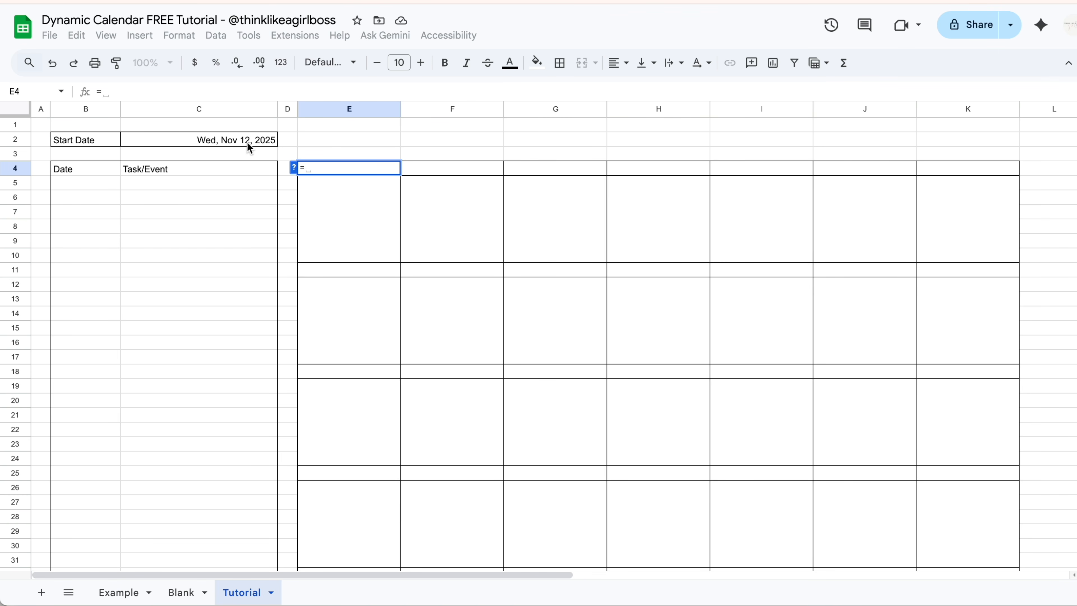
left_click(223, 138)
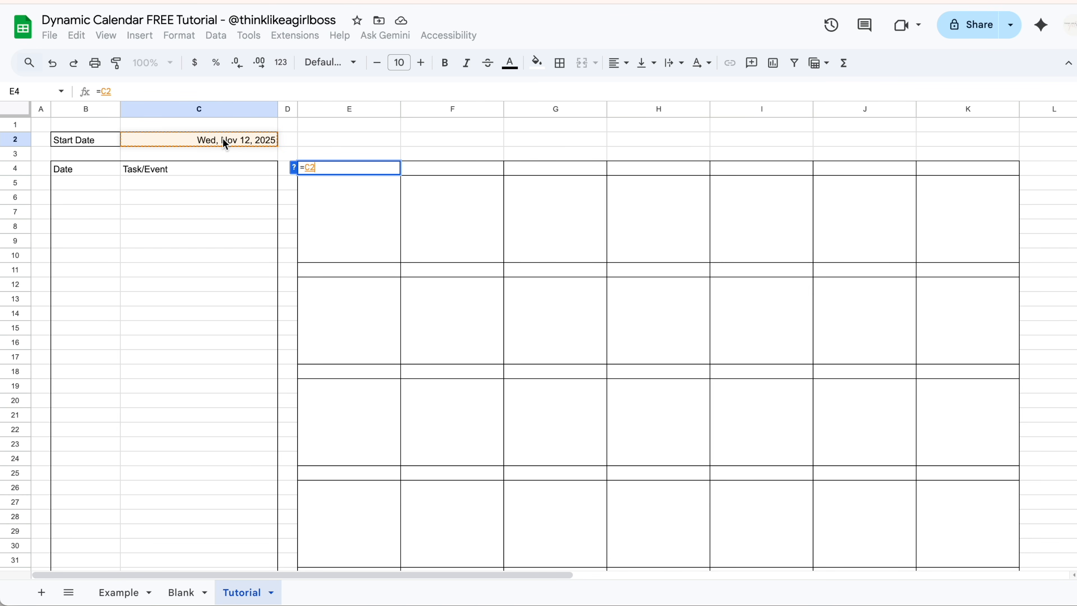
key("Return")
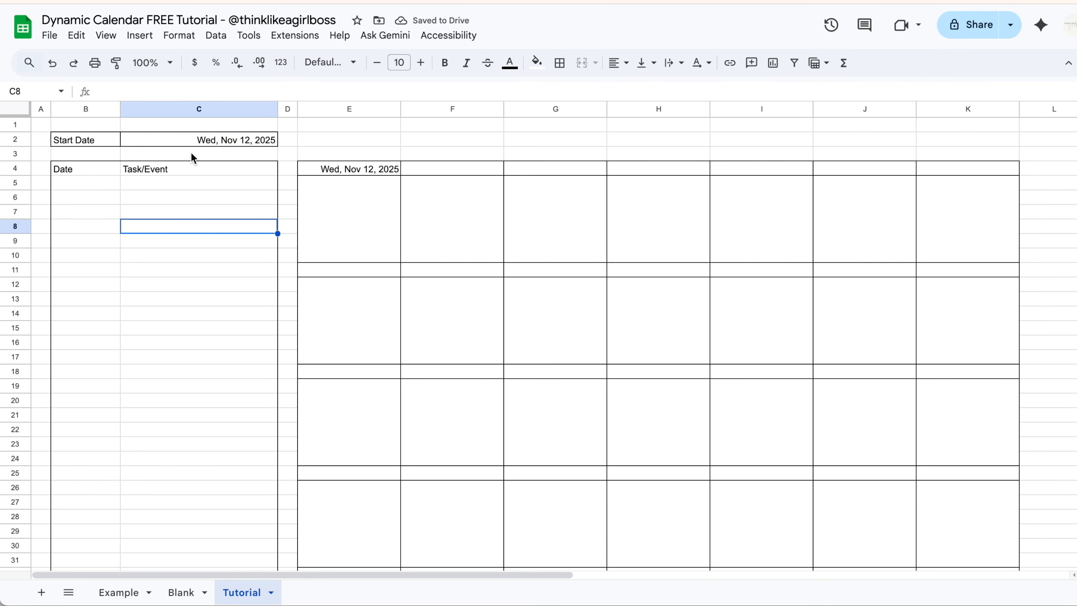
Test the link to E4 by changing the start date in C2 to November 9, 20, 14 and 11, 2025 in turn.
double_click(182, 141)
left_click(137, 240)
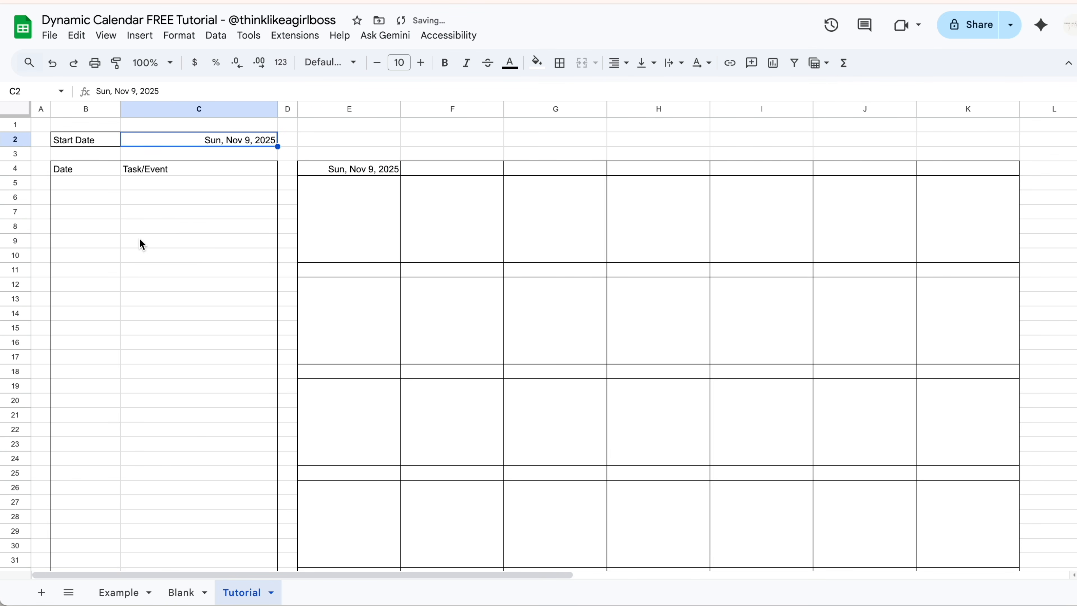
double_click(191, 139)
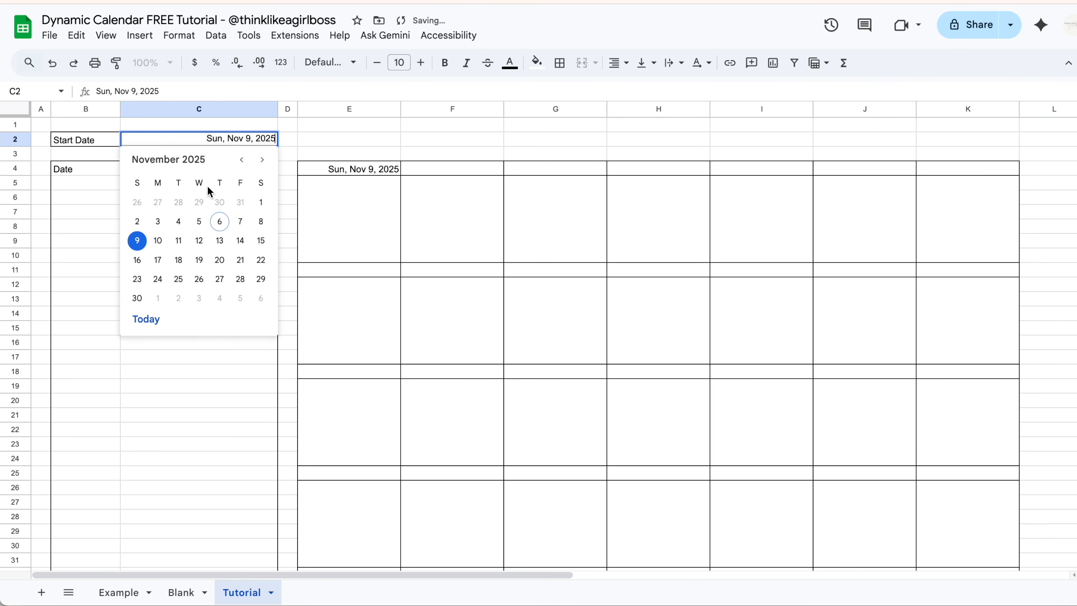
left_click(222, 257)
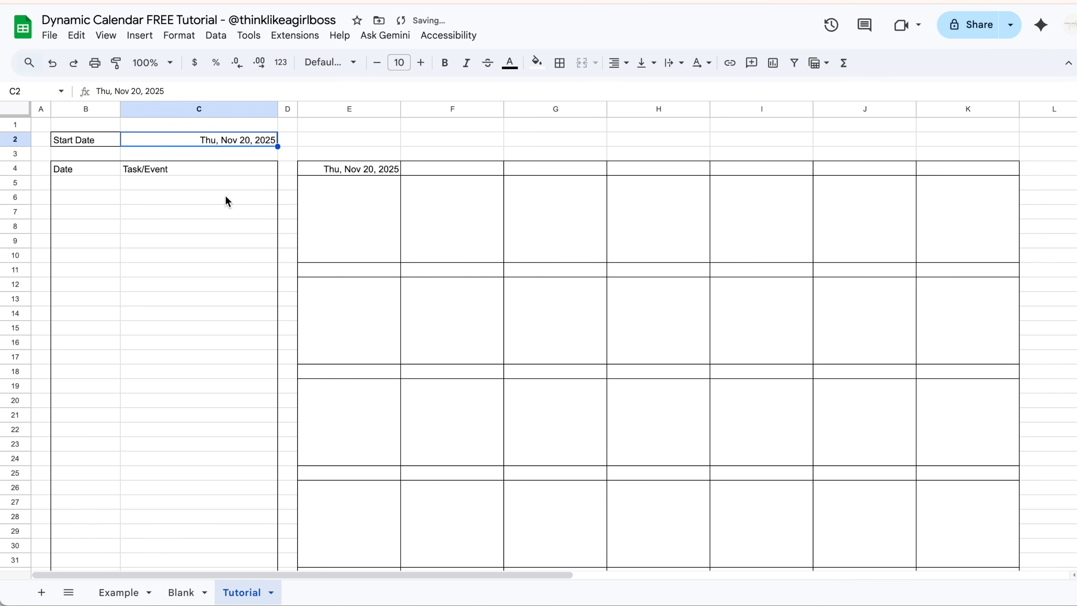
double_click(221, 139)
left_click(242, 241)
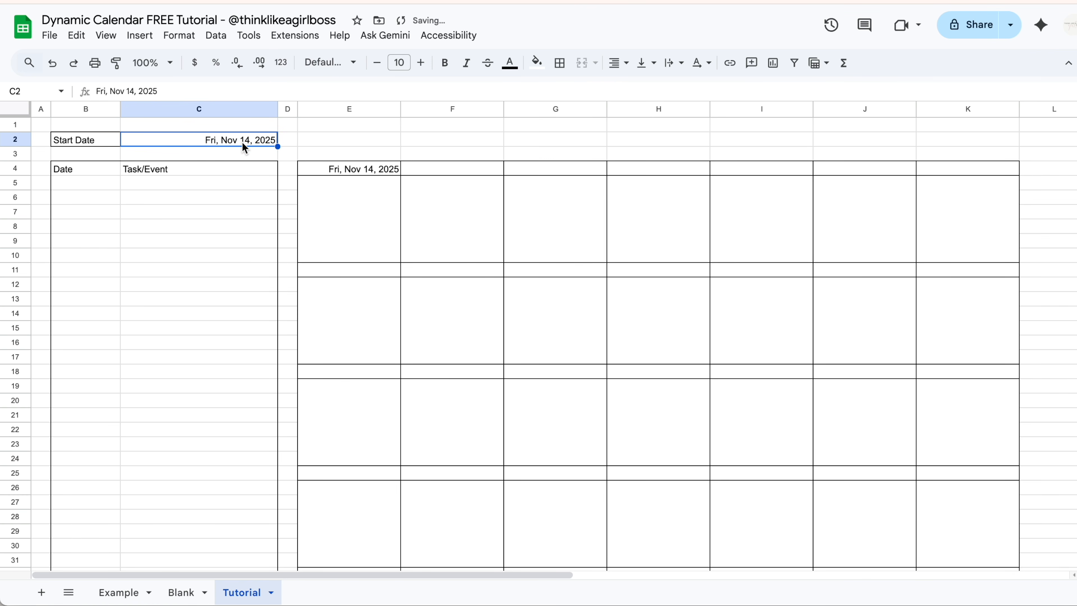
double_click(242, 144)
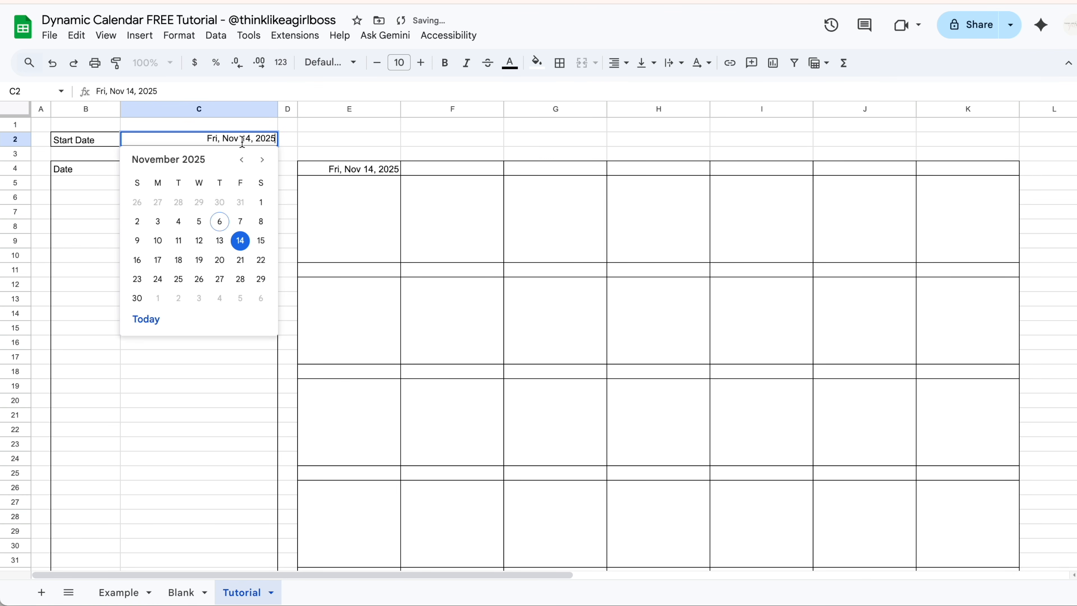
left_click(180, 241)
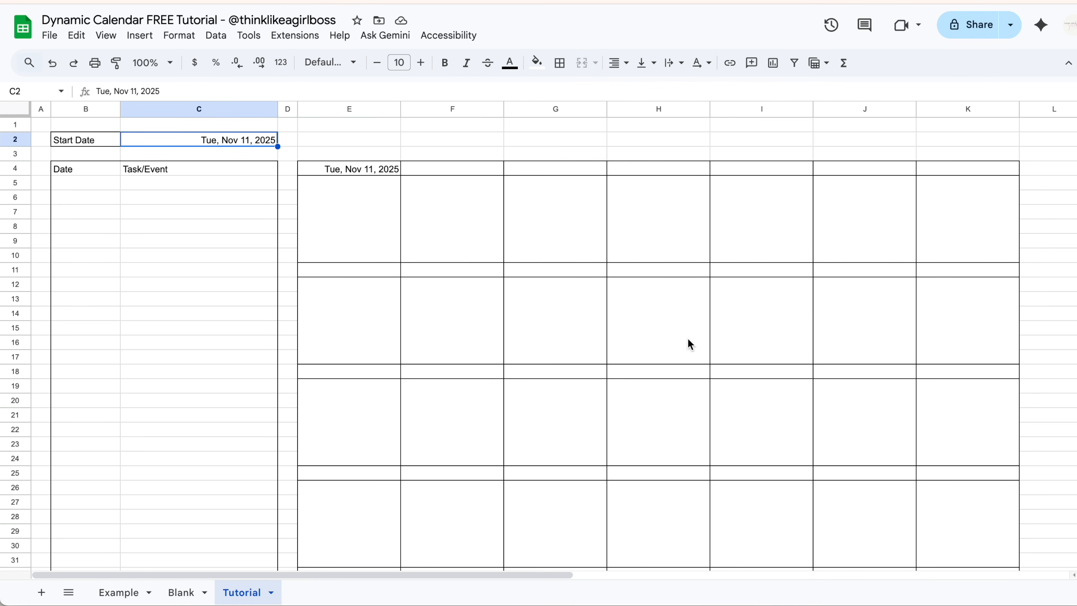
left_click(962, 496)
Enter the formula =E4+1 in F4 for the second calendar day.
left_click(459, 171)
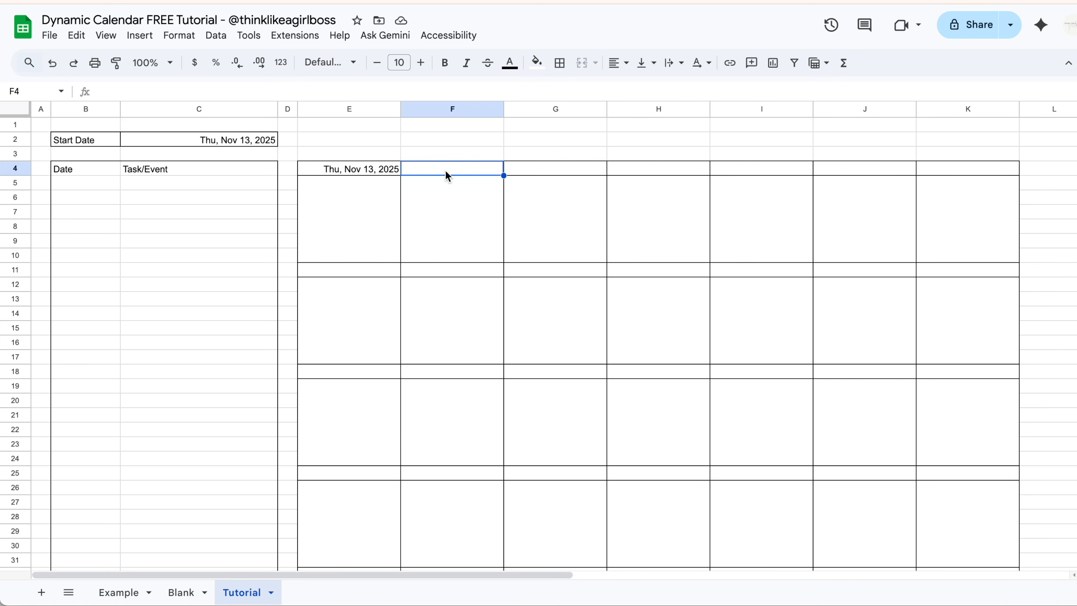
type("=")
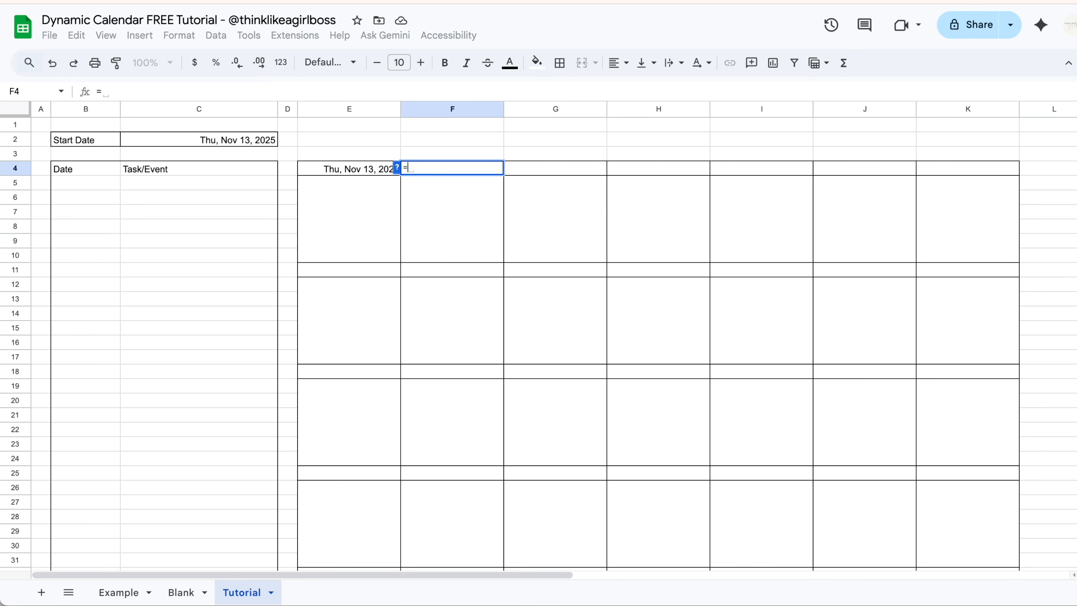
left_click(355, 172)
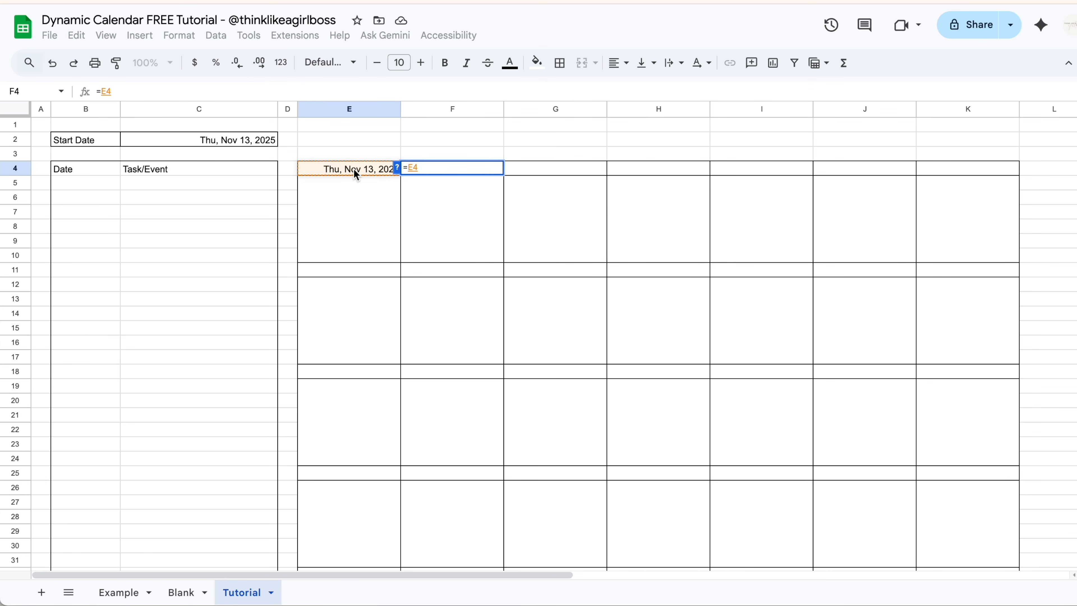
type("+1")
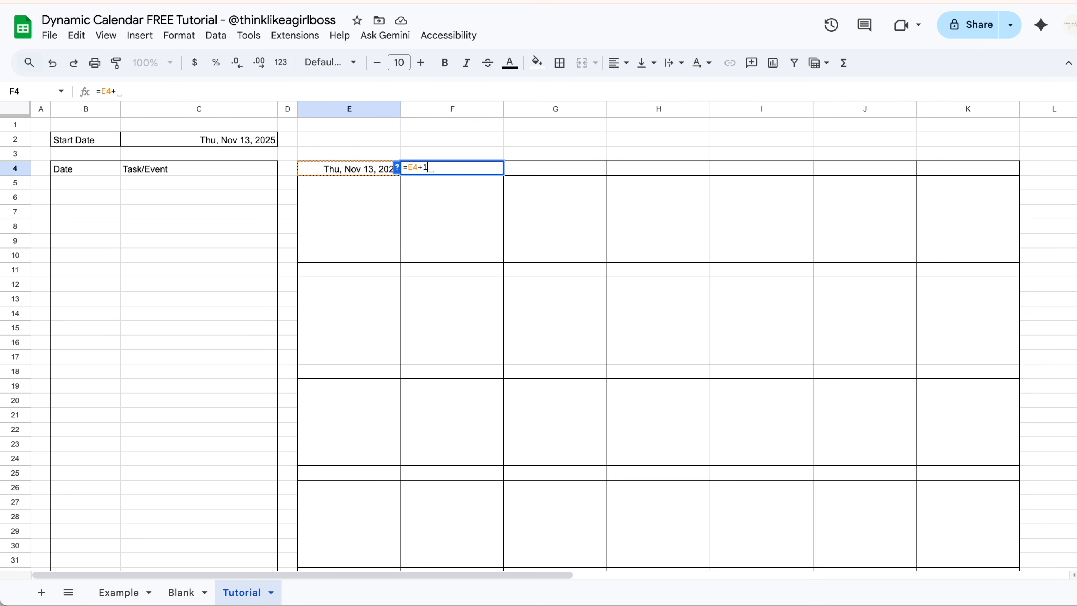
key("Return")
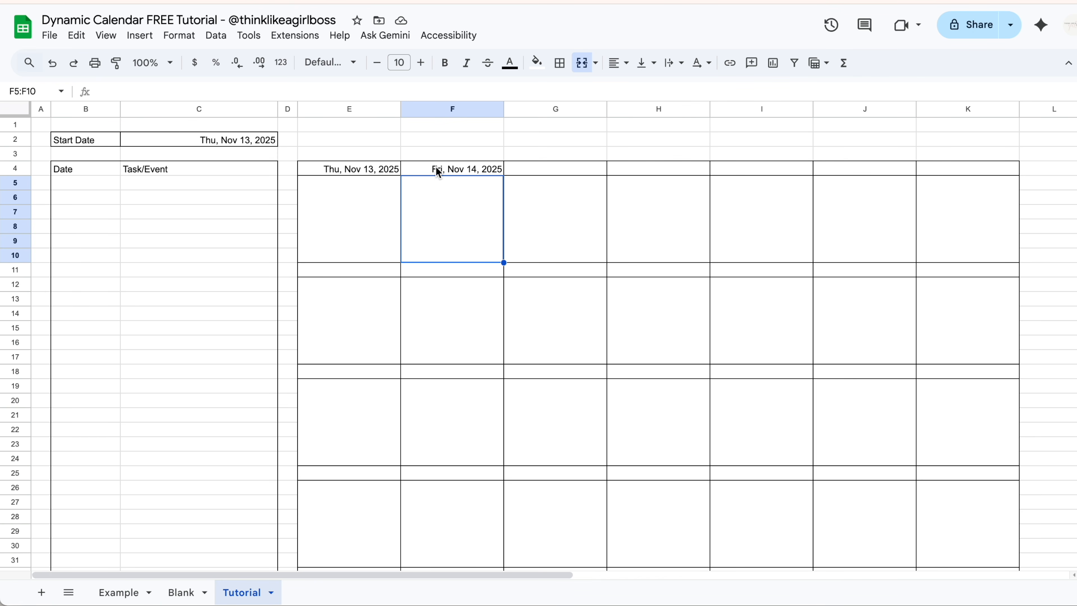
Test the day formulas by setting the start date in C2 to November 9, 2025 and clearing it.
double_click(190, 140)
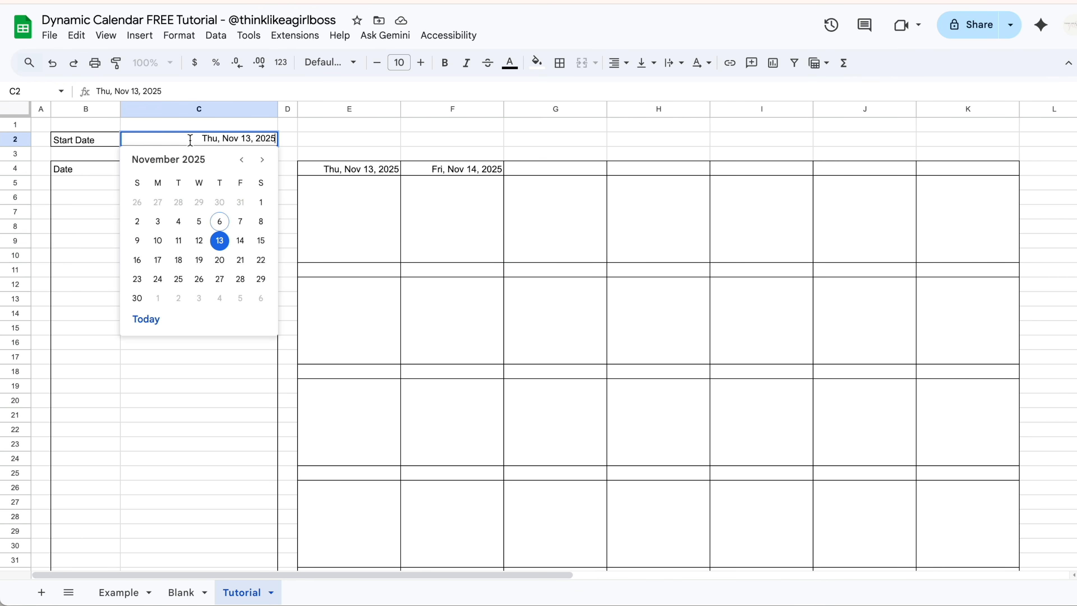
left_click(142, 239)
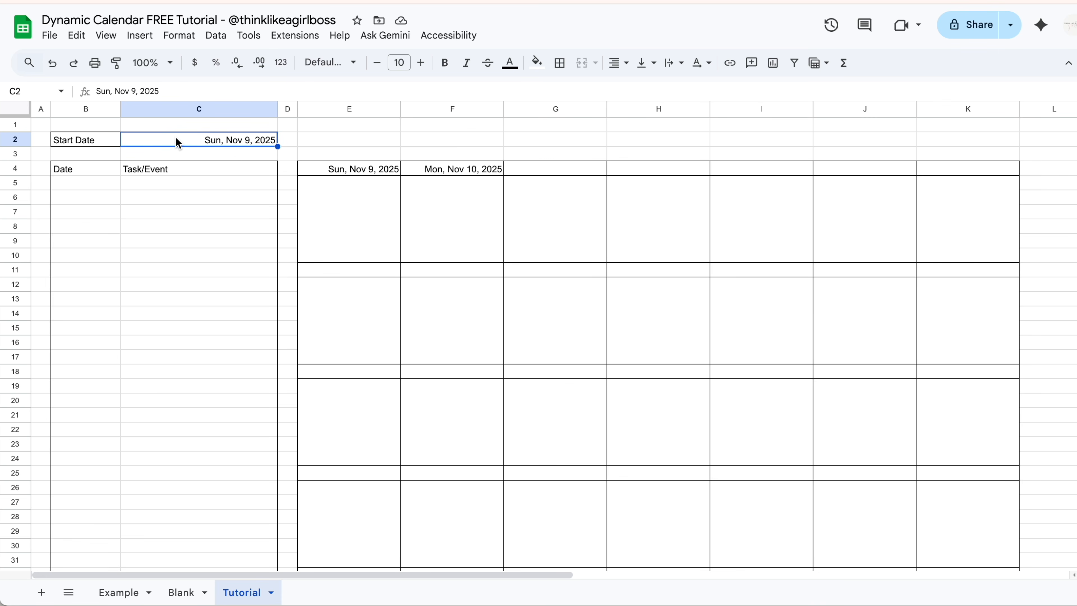
key("Delete")
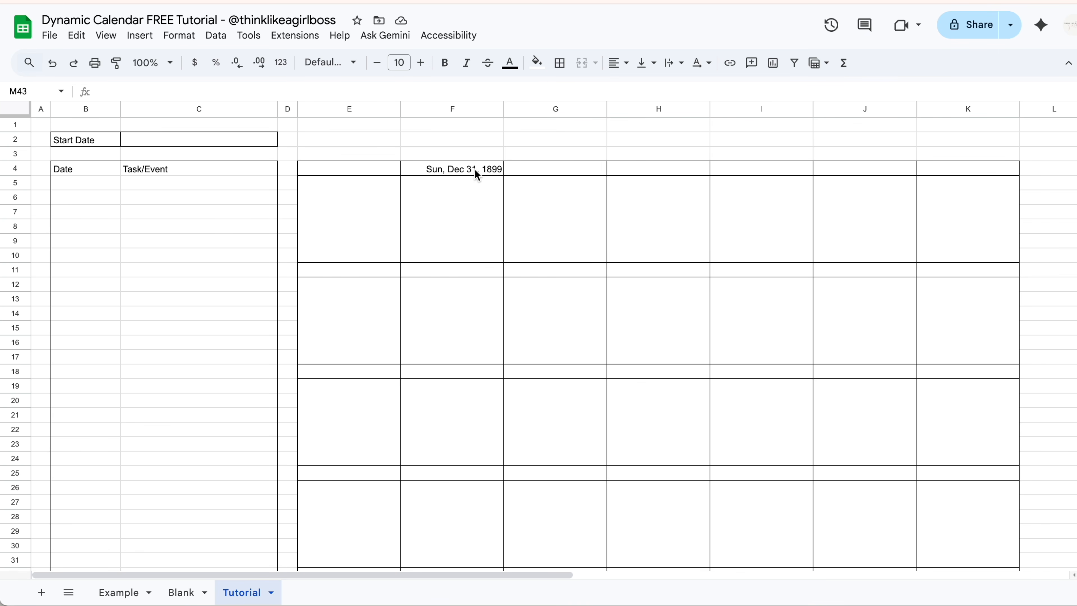
Wrap the F4 formula in a date check so it reads =IF(ISDATE(E4),E4+1,).
left_click(467, 172)
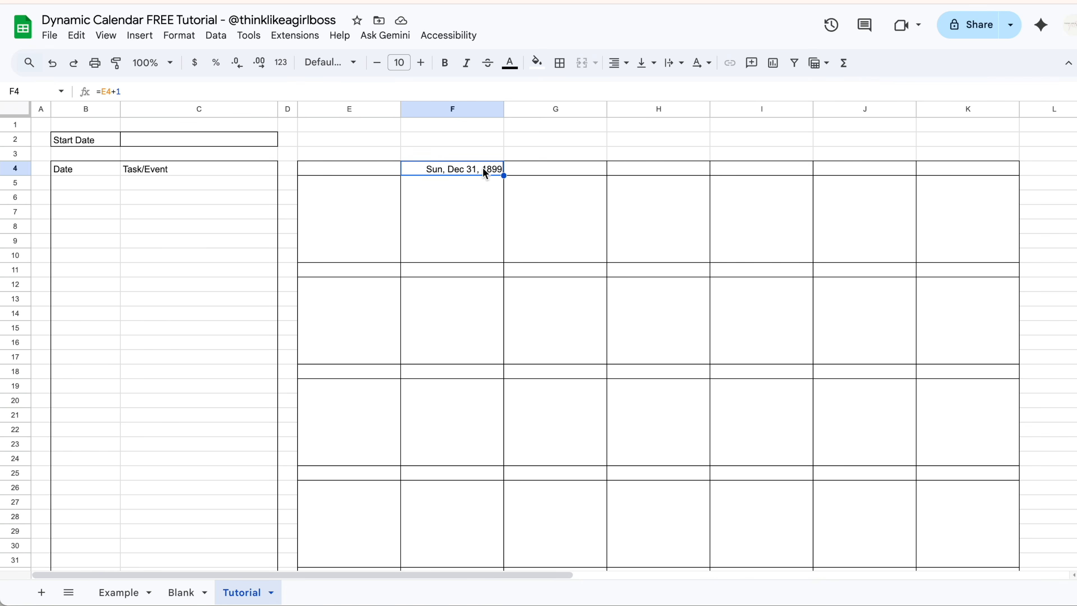
key("Return")
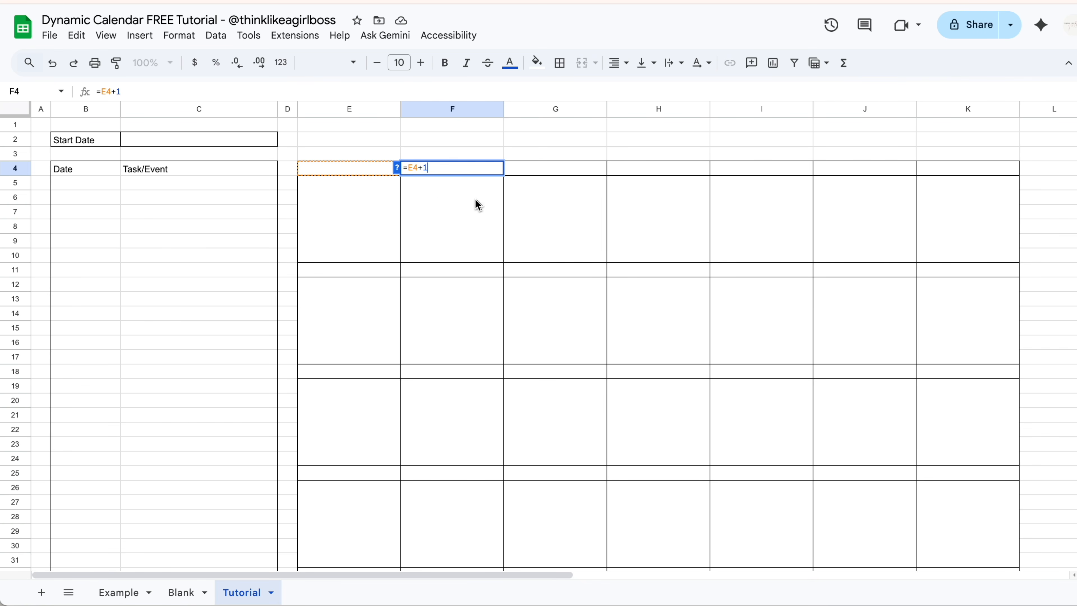
left_click(406, 168)
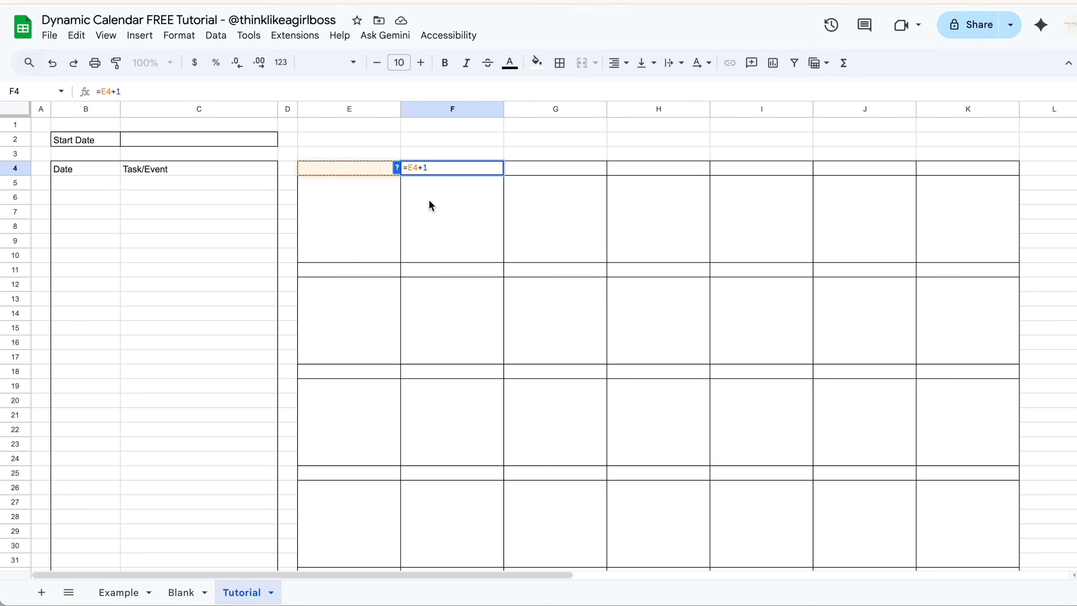
type("IF(")
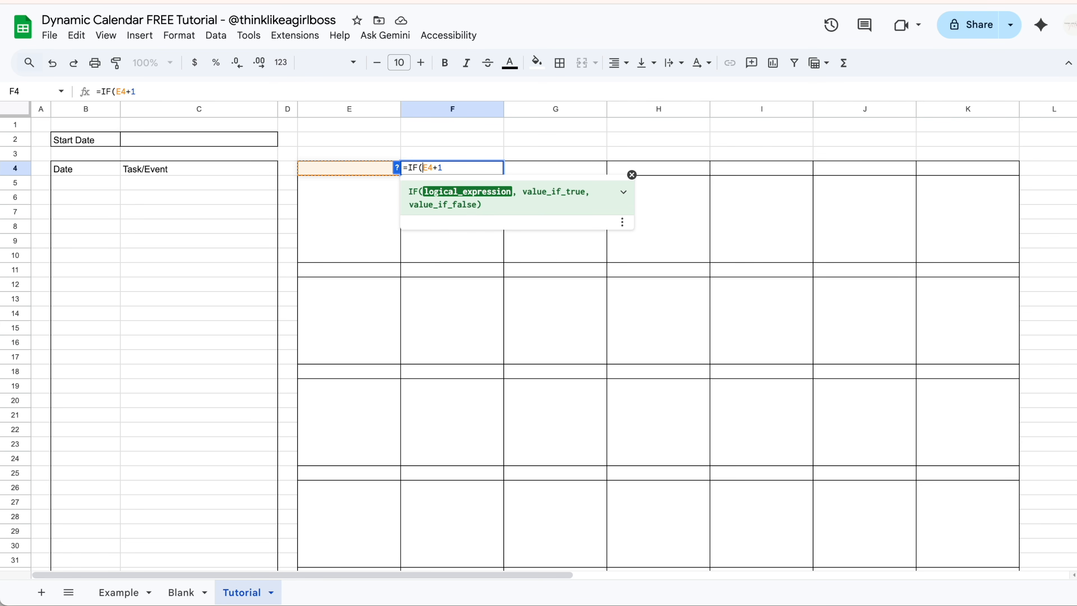
type("ISDATE(")
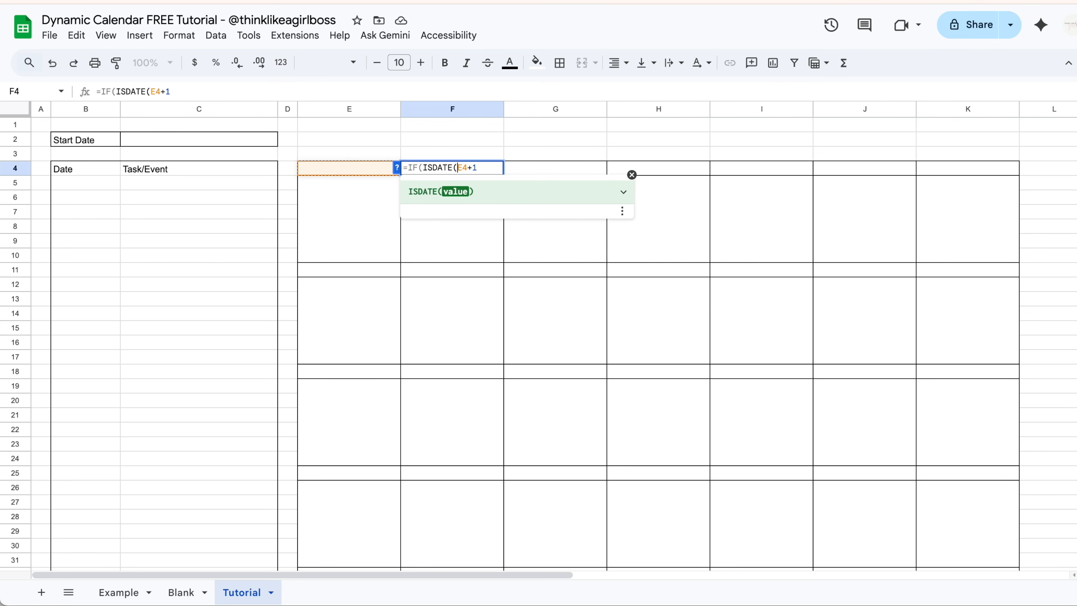
type("E4),")
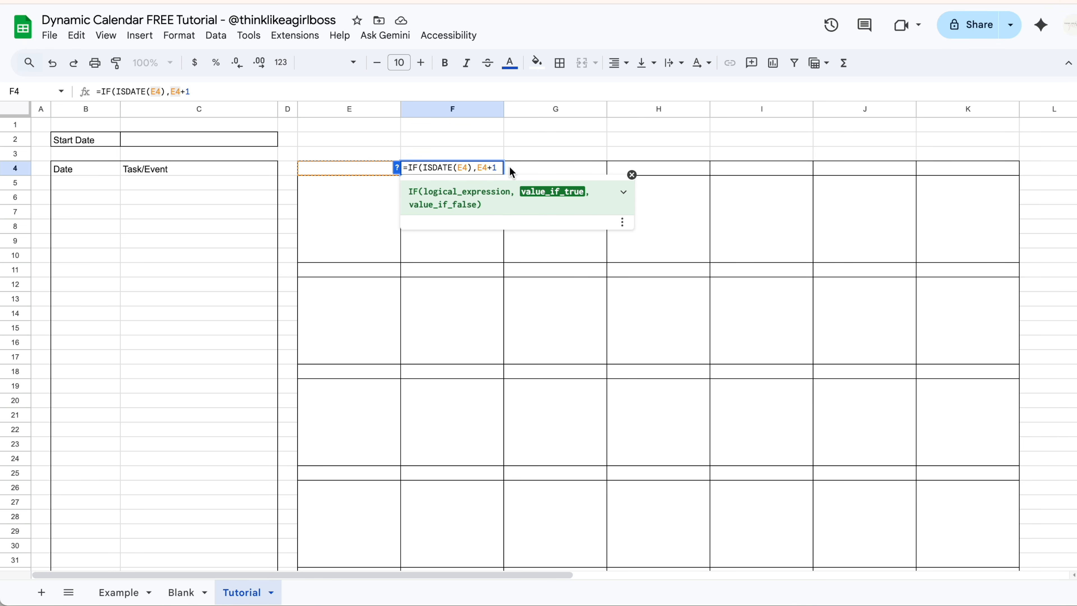
type(",")
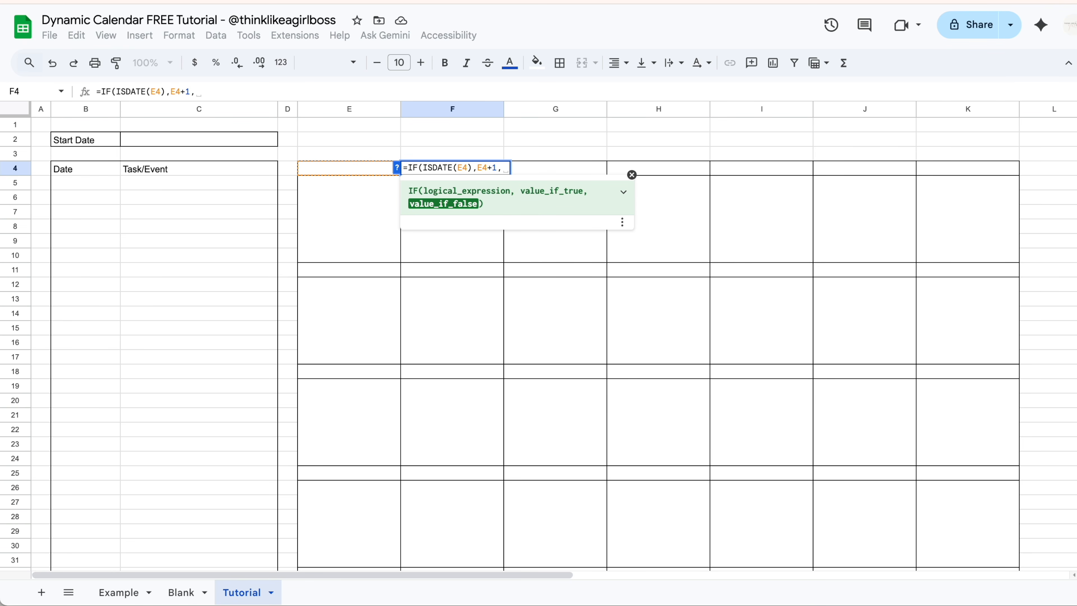
type(")")
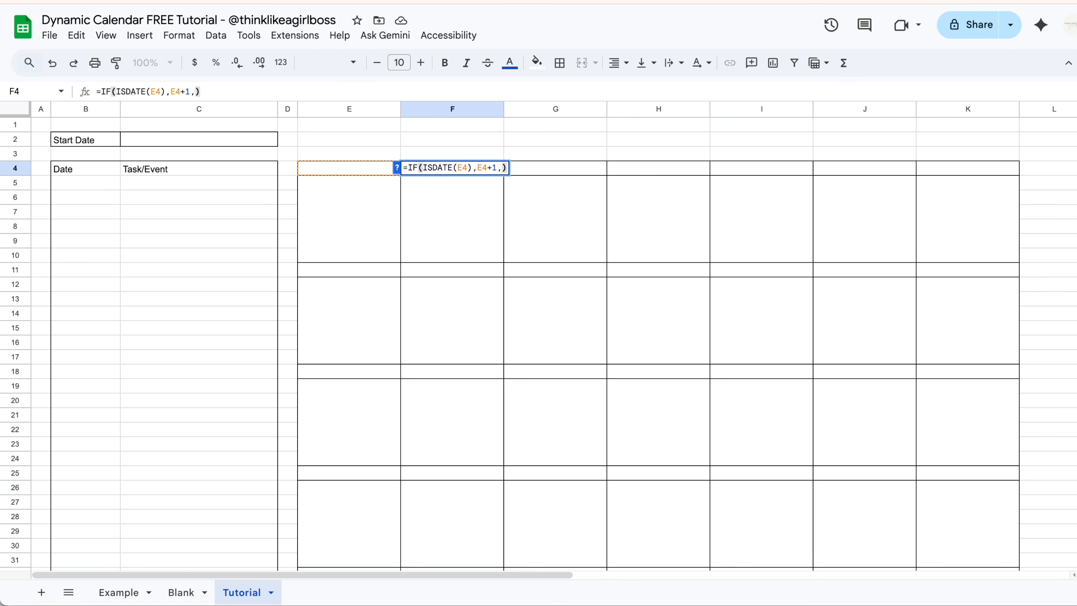
key("Return")
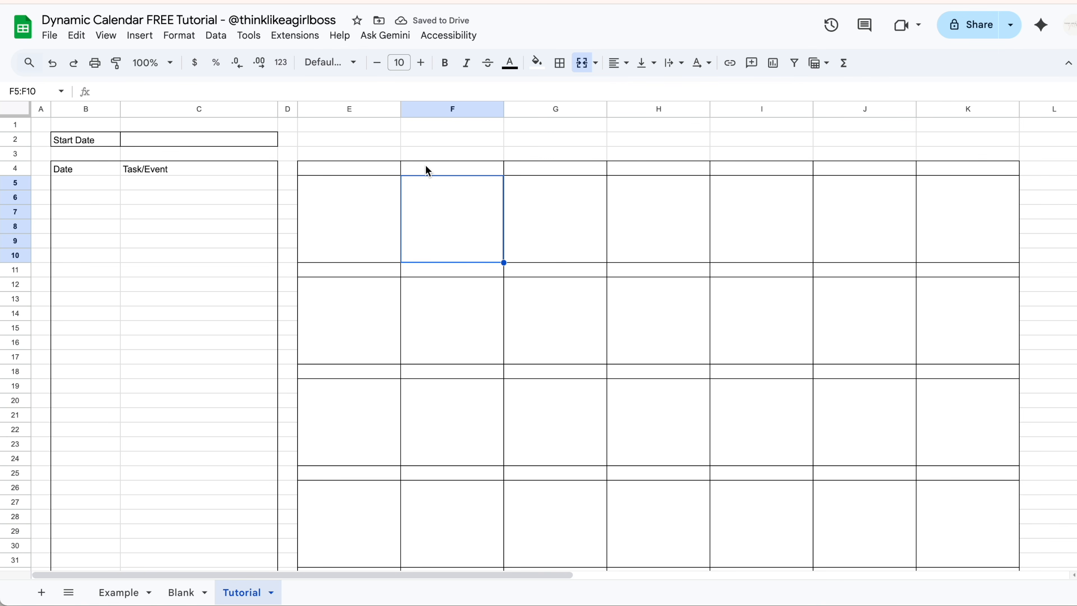
Test the revised F4 formula by setting the start date in C2 to November 11, 2025 and reviewing the formula.
double_click(260, 140)
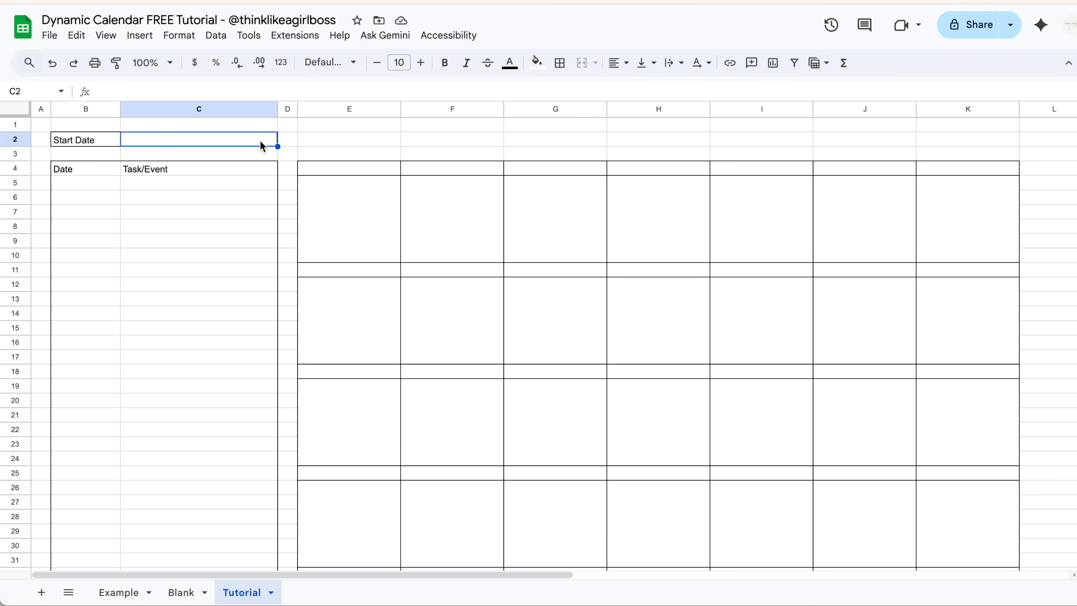
left_click(168, 239)
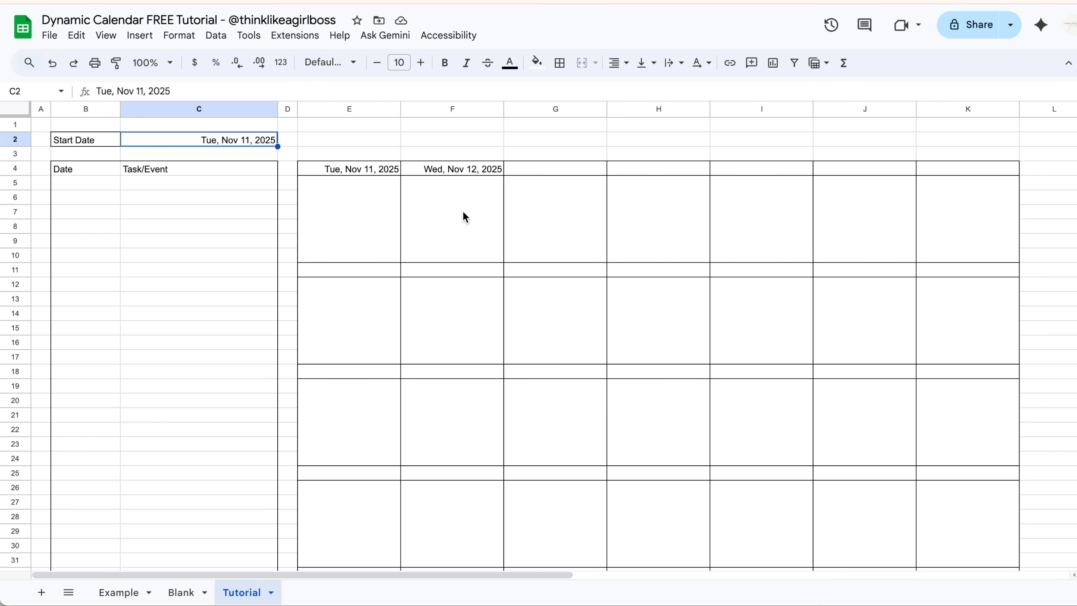
left_click(447, 171)
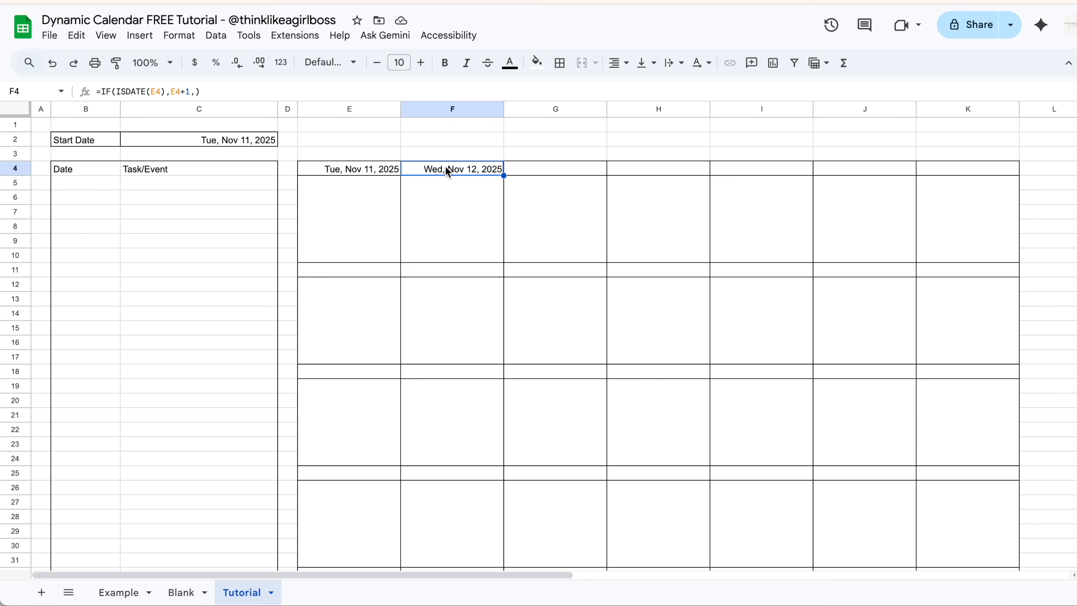
double_click(447, 171)
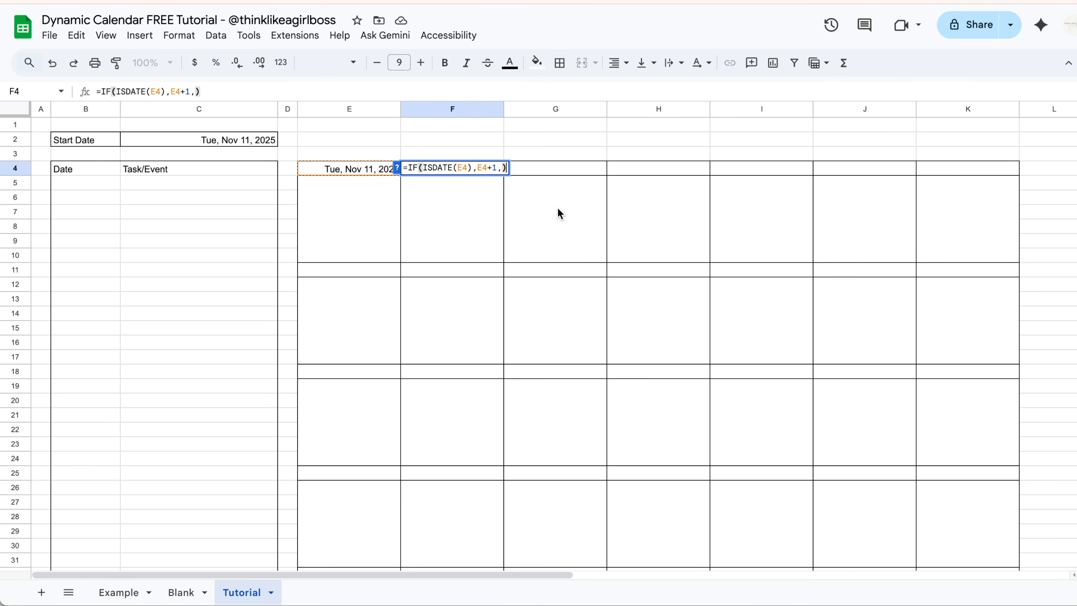
key("Escape")
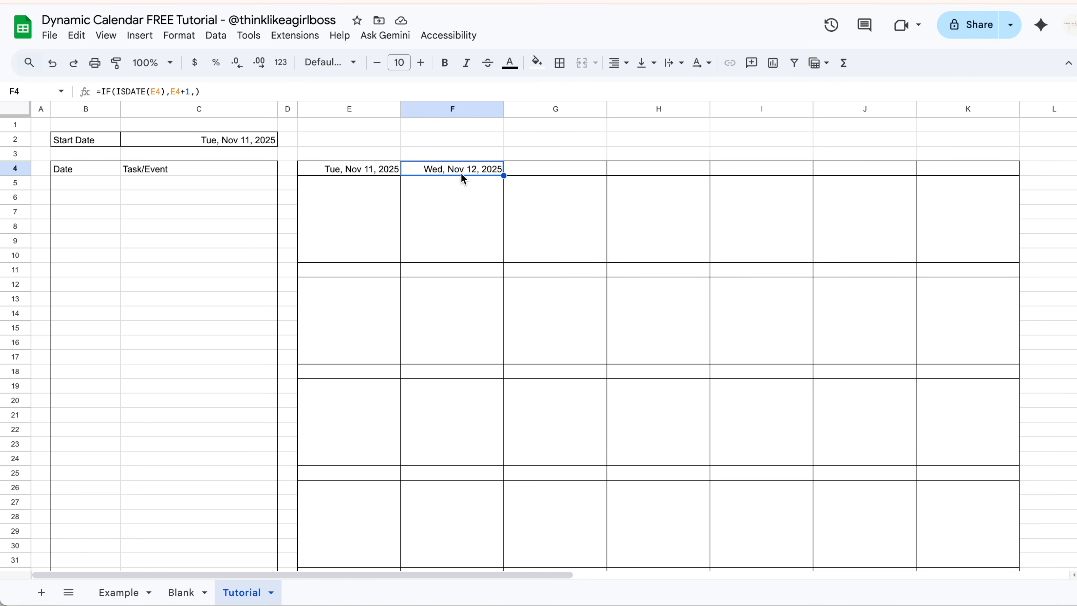
Copy the F4 day formula across G4:K4 to fill the rest of the first week.
mouse_move(527, 168)
left_mouse_down()
mouse_move(912, 171)
mouse_move(517, 174)
left_mouse_up()
left_click(488, 165)
key("ctrl+c")
left_click_drag(522, 168, 933, 171)
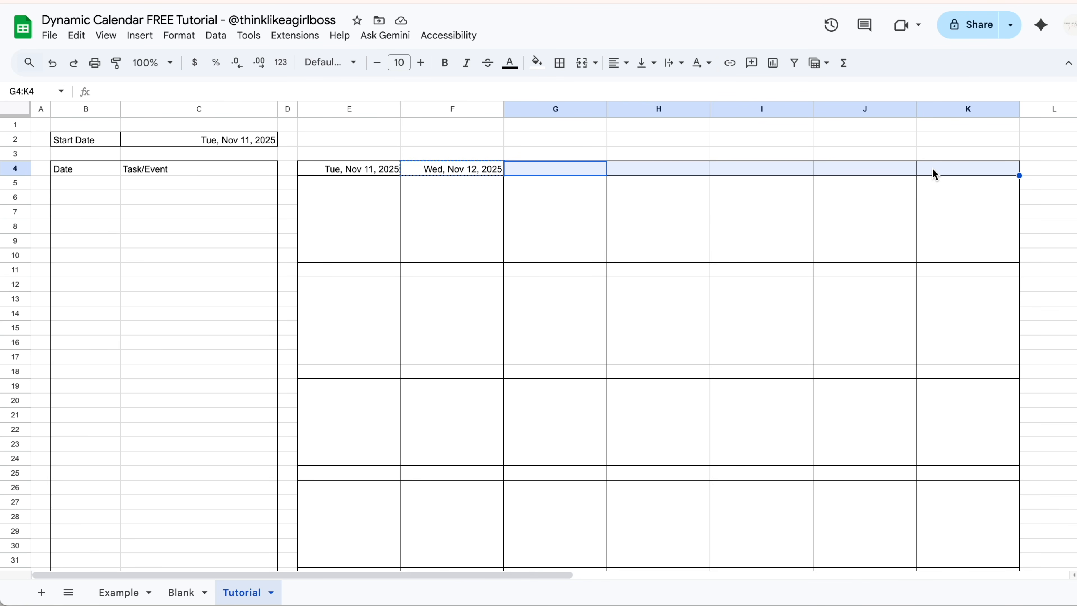
key("ctrl+v")
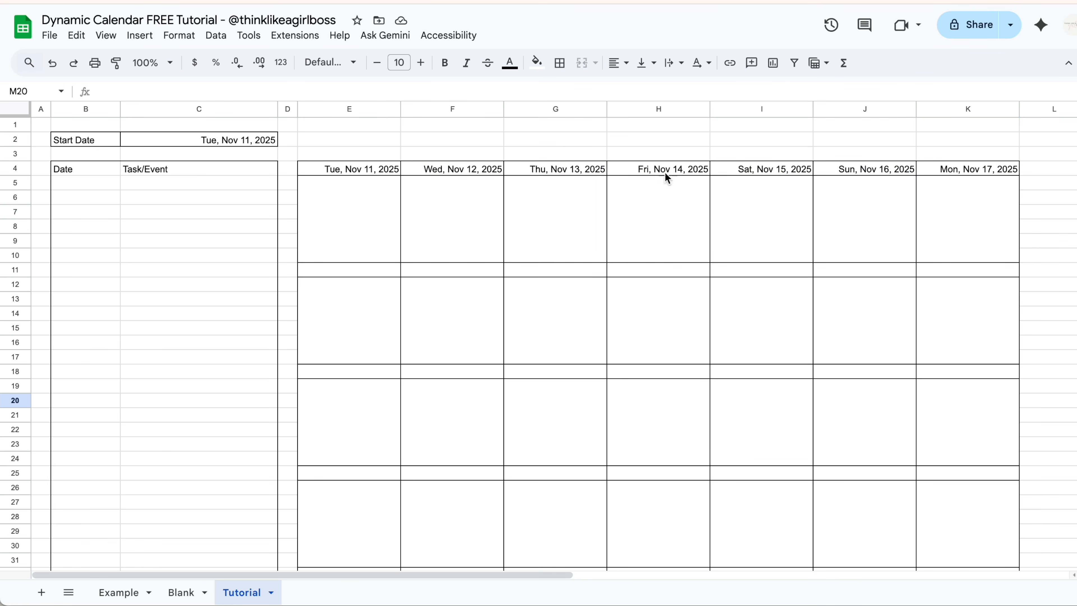
Set the start date in C2 to November 16, 2025 to test the first week's day headers.
left_click(206, 142)
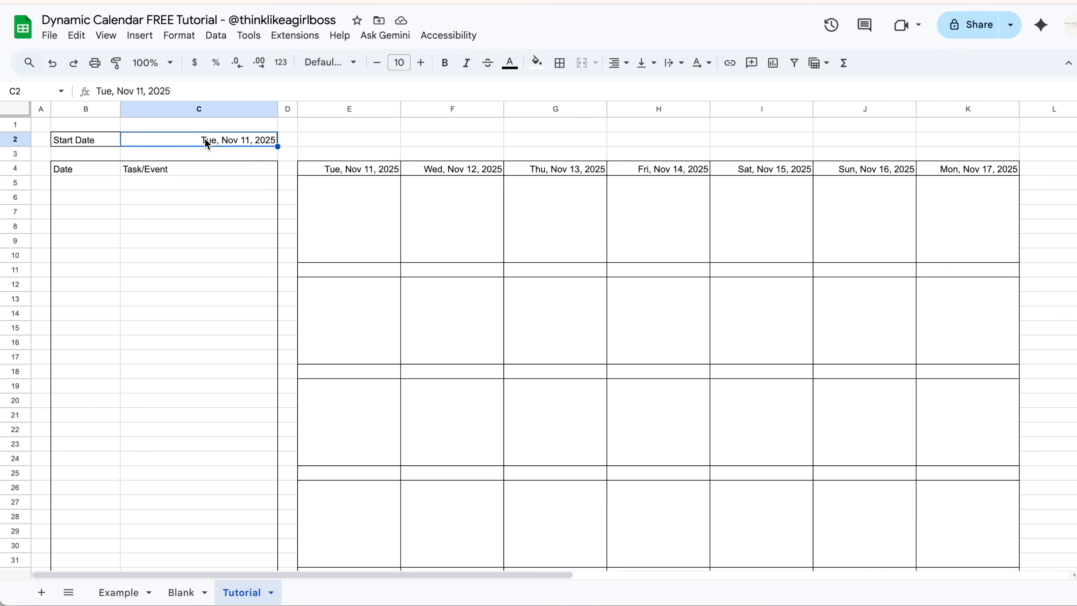
double_click(207, 142)
left_click(137, 264)
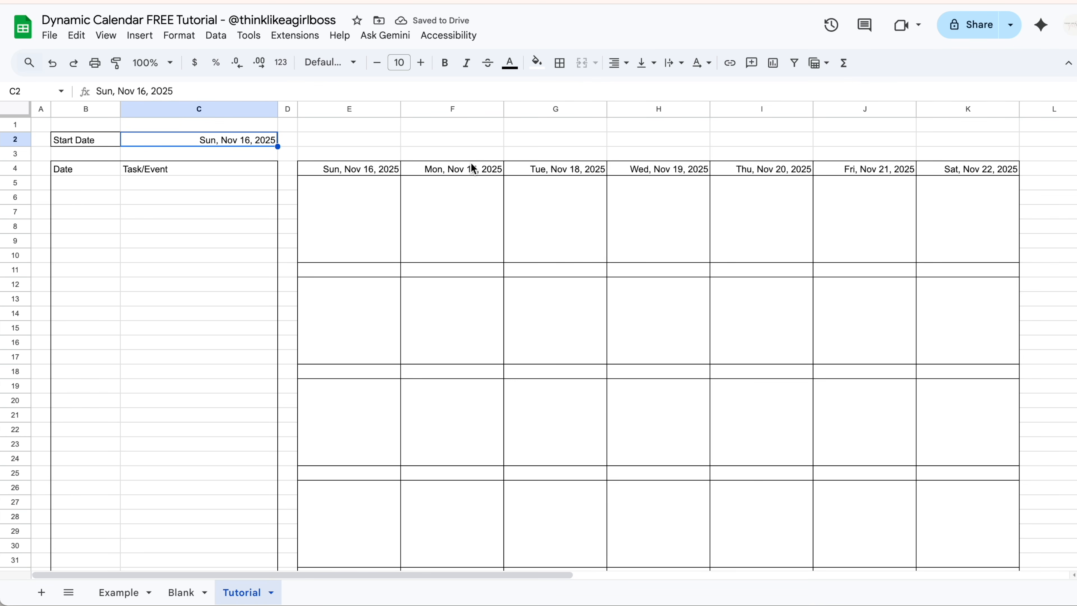
Examine the formulas in F4 through K4 to see how each day refers to the preceding cell.
left_click(478, 169)
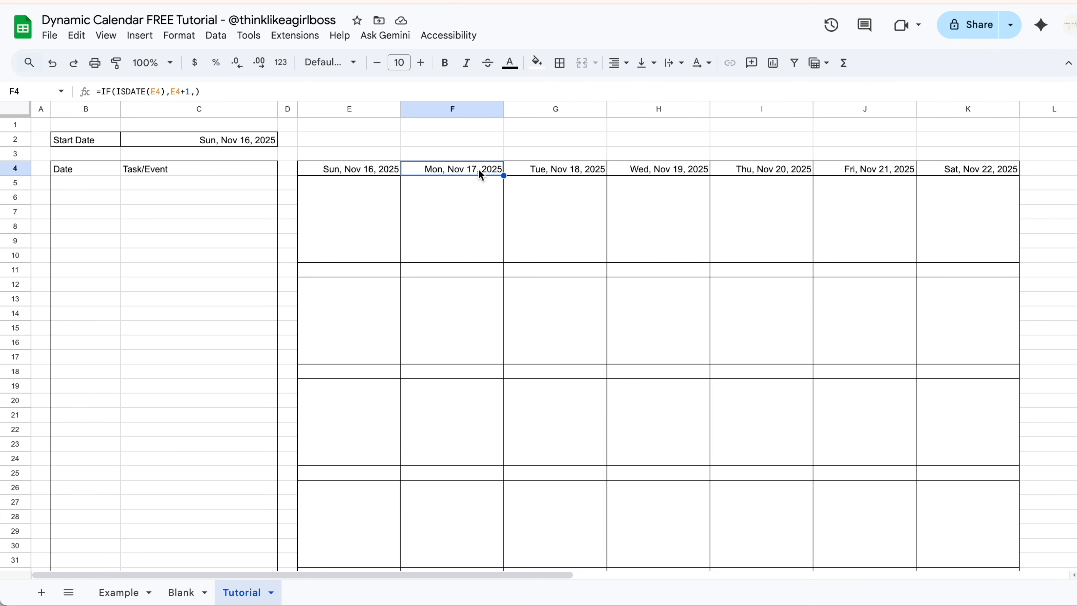
left_click(529, 172)
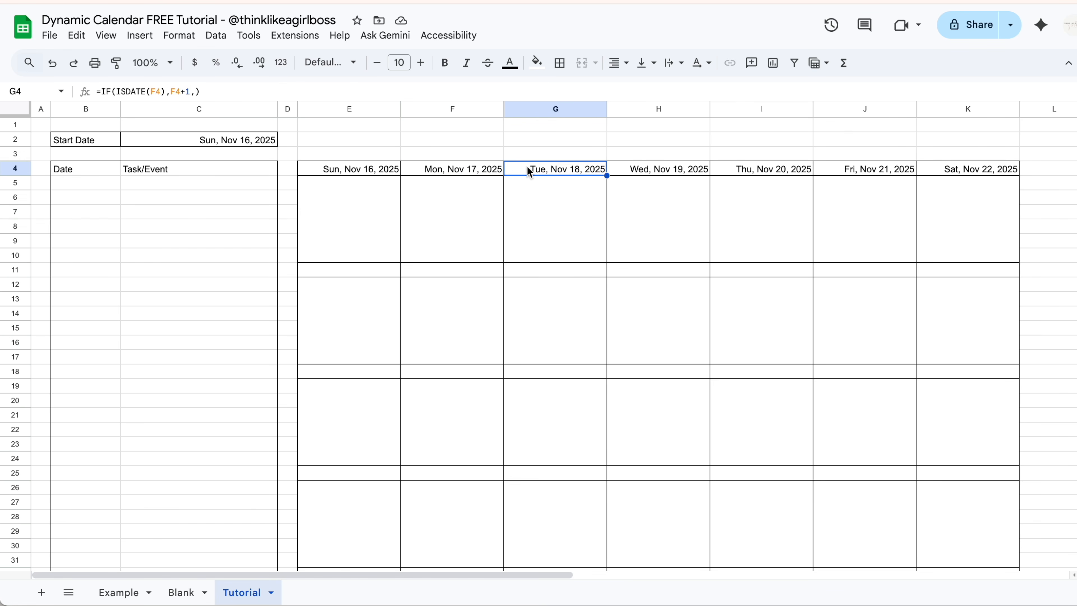
left_click(623, 172)
left_click(573, 174)
left_click(478, 171)
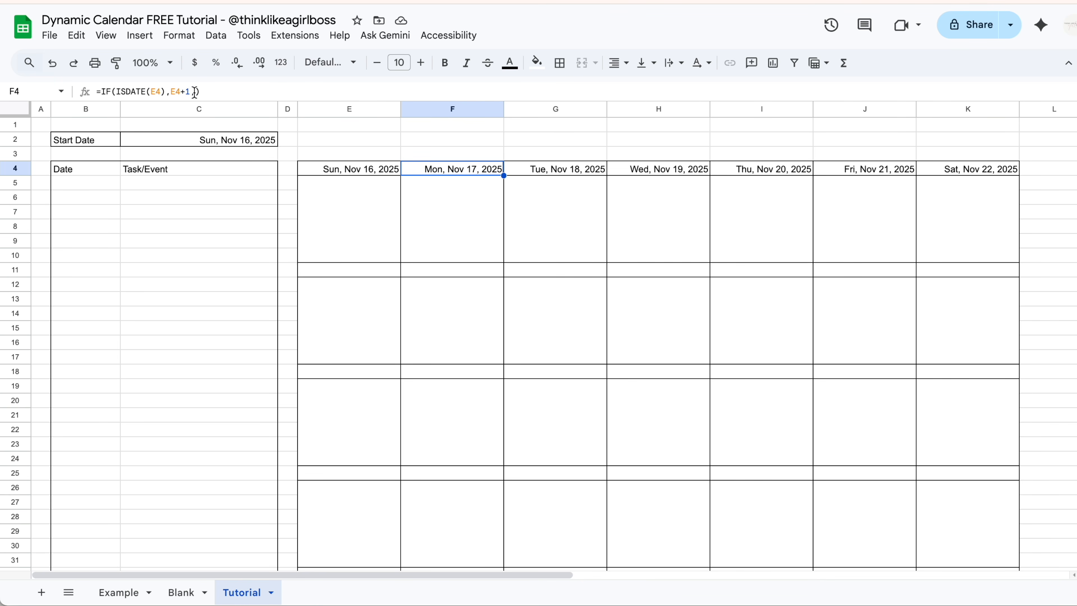
left_click(531, 169)
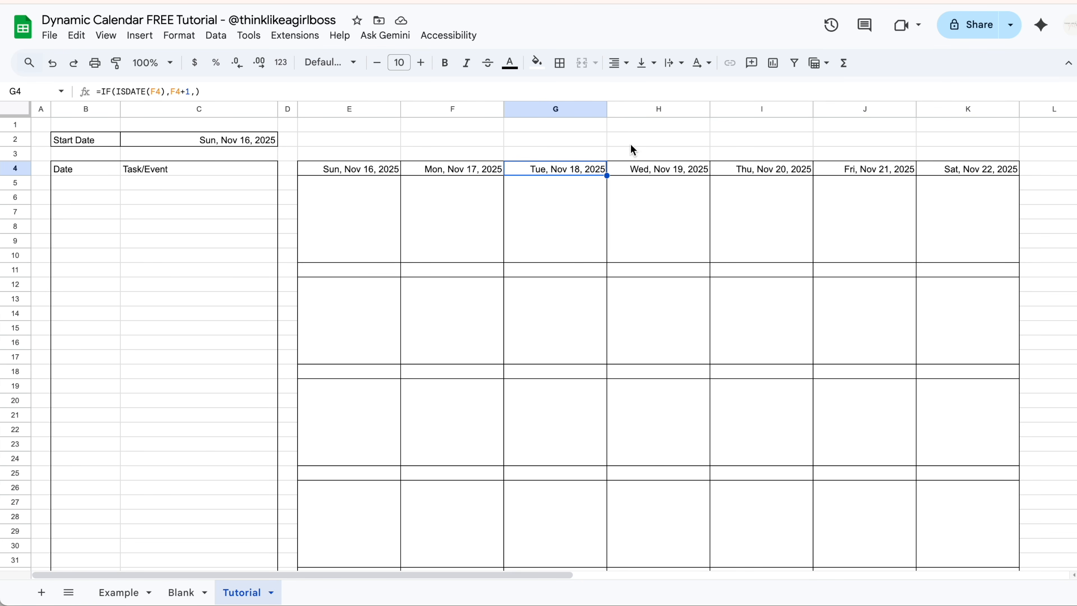
left_click(647, 169)
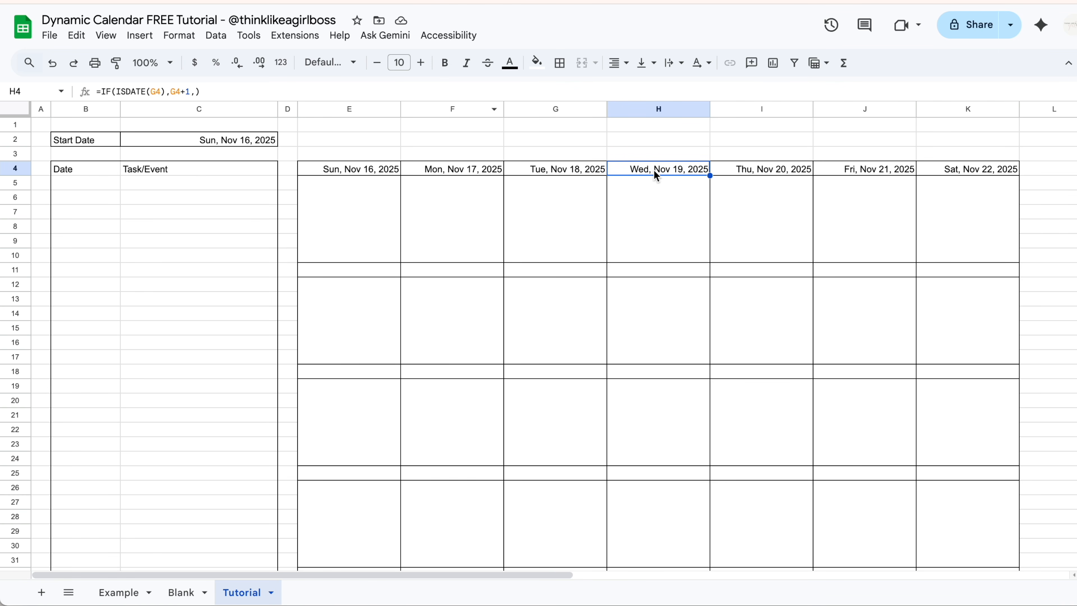
left_click(752, 171)
left_click(850, 171)
left_click(945, 172)
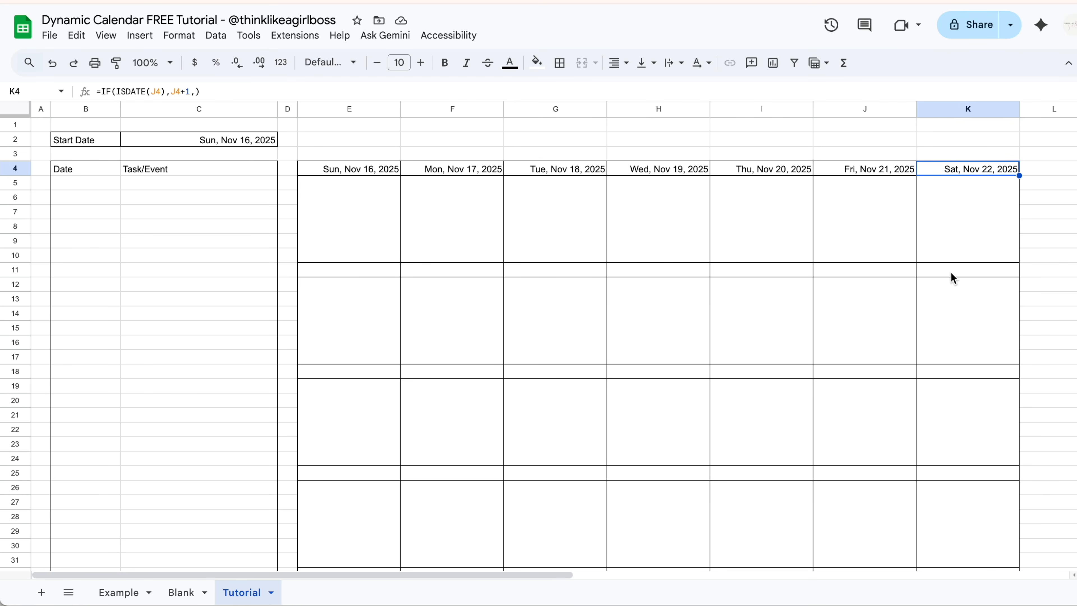
Enter the formula =IF(ISDATE(K4),K4+1,) in E11 so the second week continues from the last day of the first week.
left_click(364, 274)
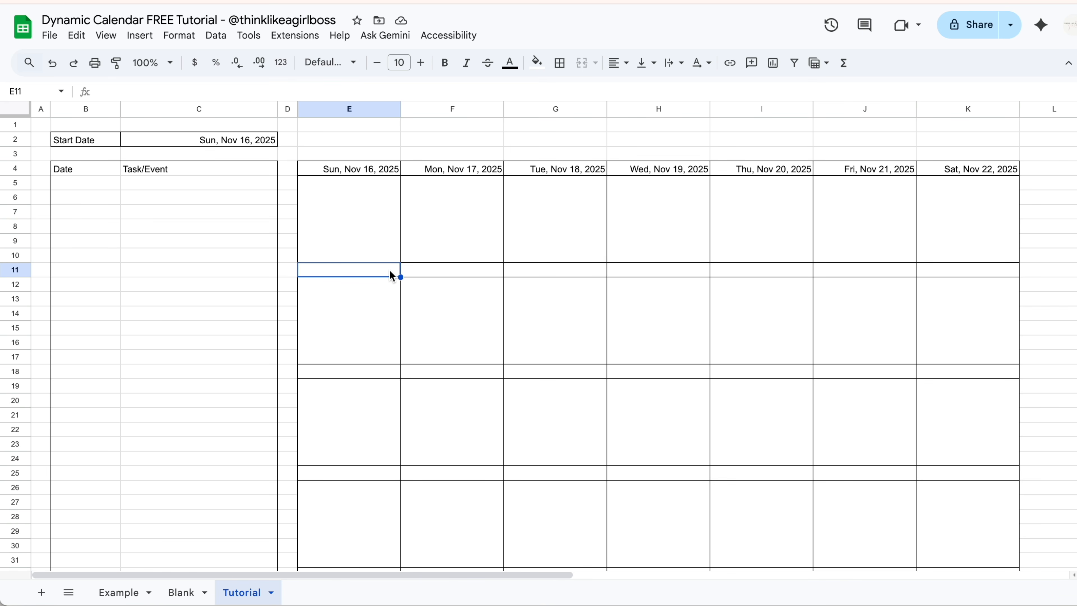
type("=")
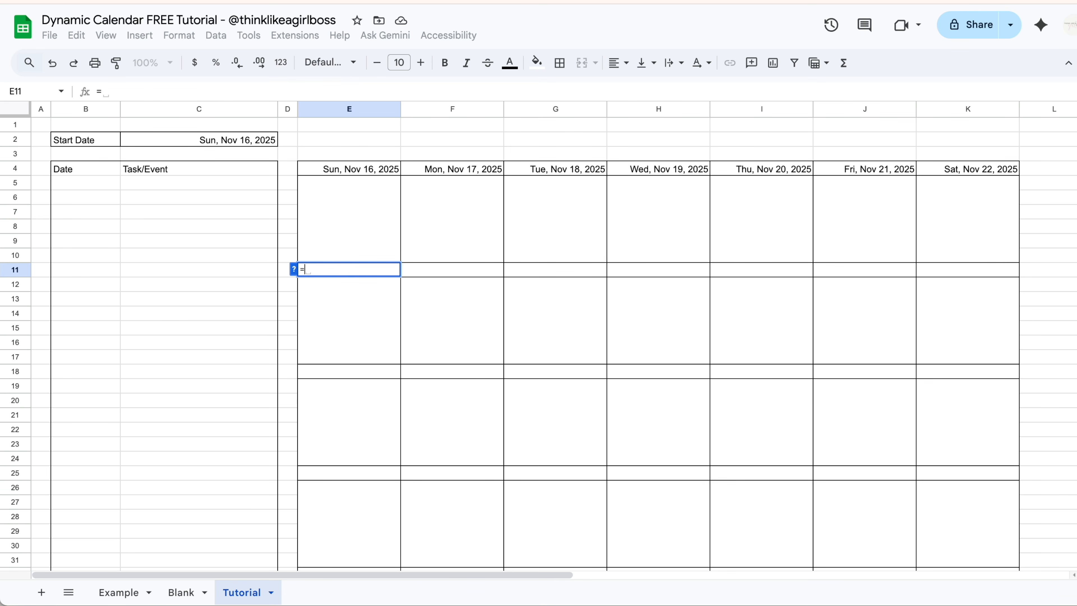
type("IF(")
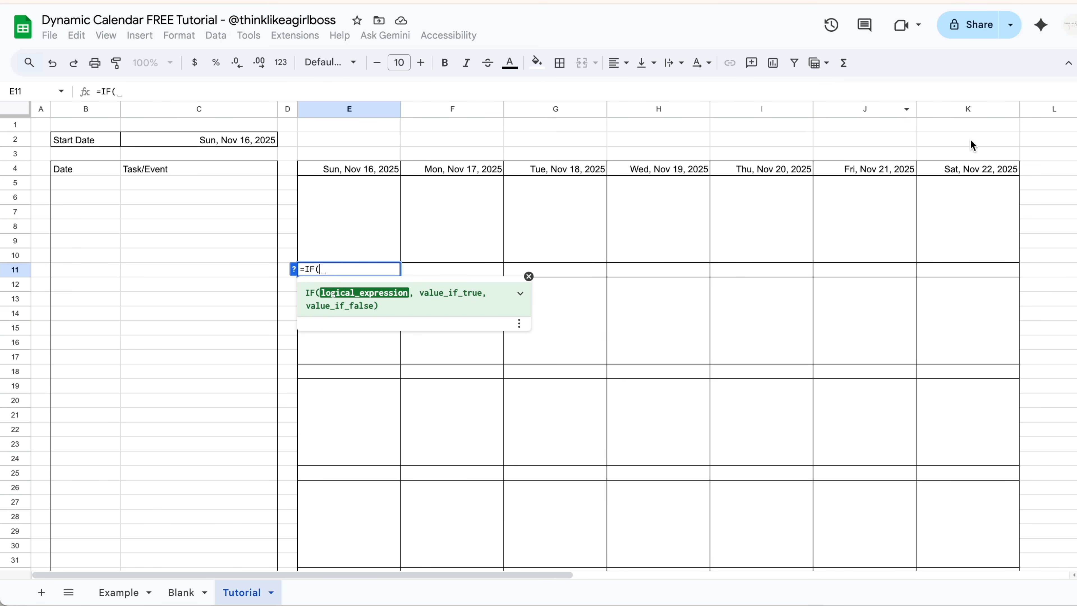
type("IS")
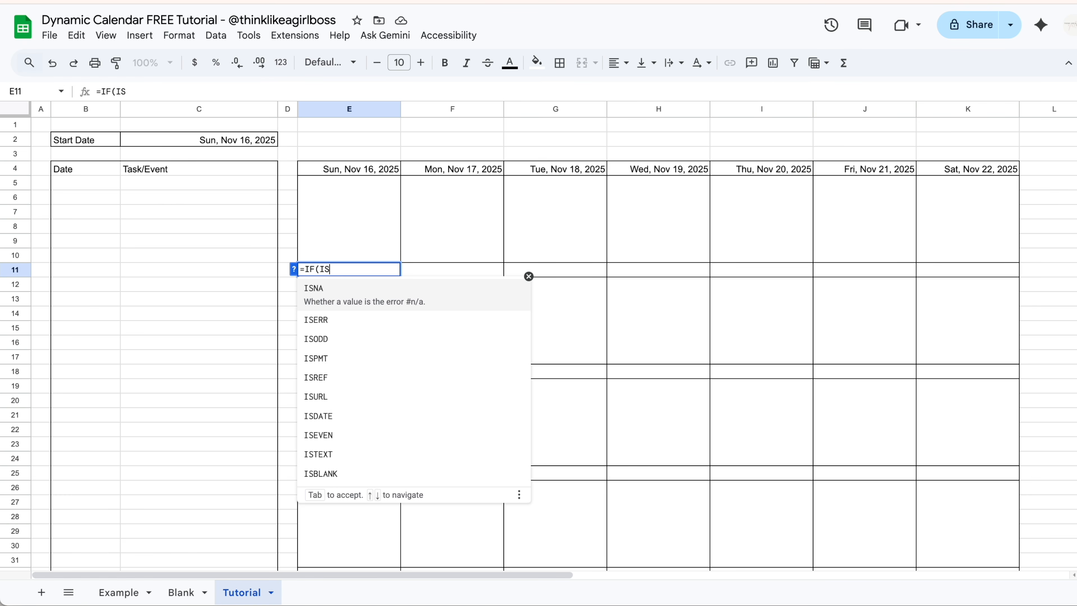
type("DATE(")
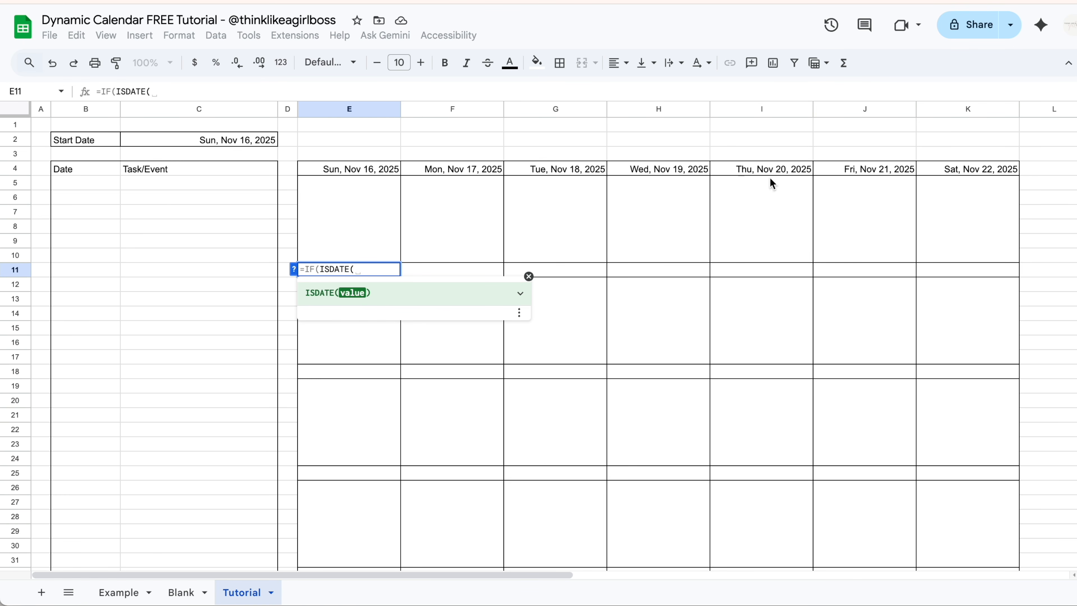
left_click(932, 172)
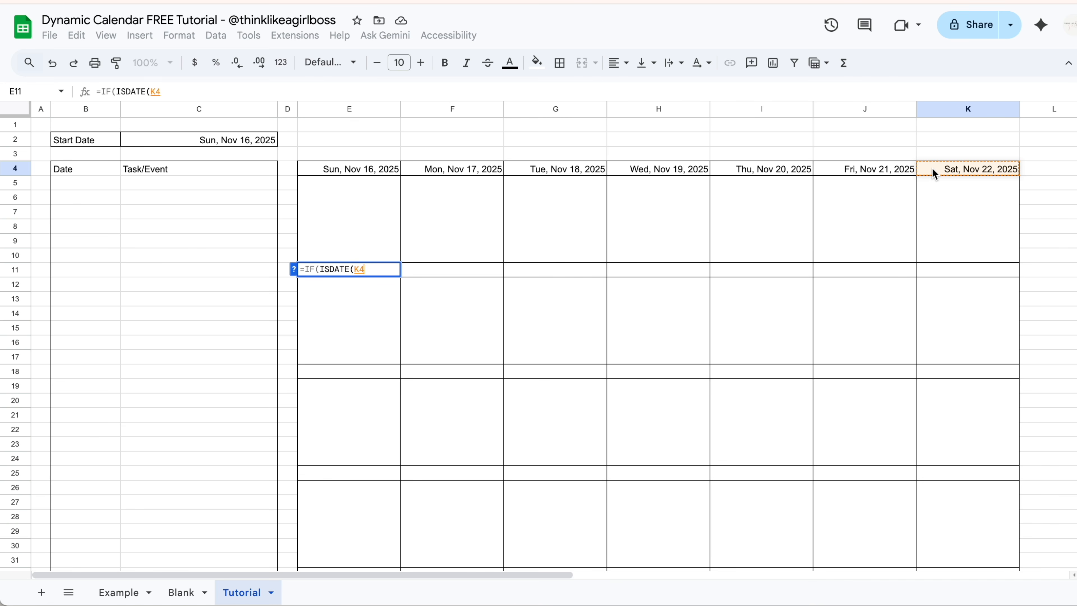
type(")")
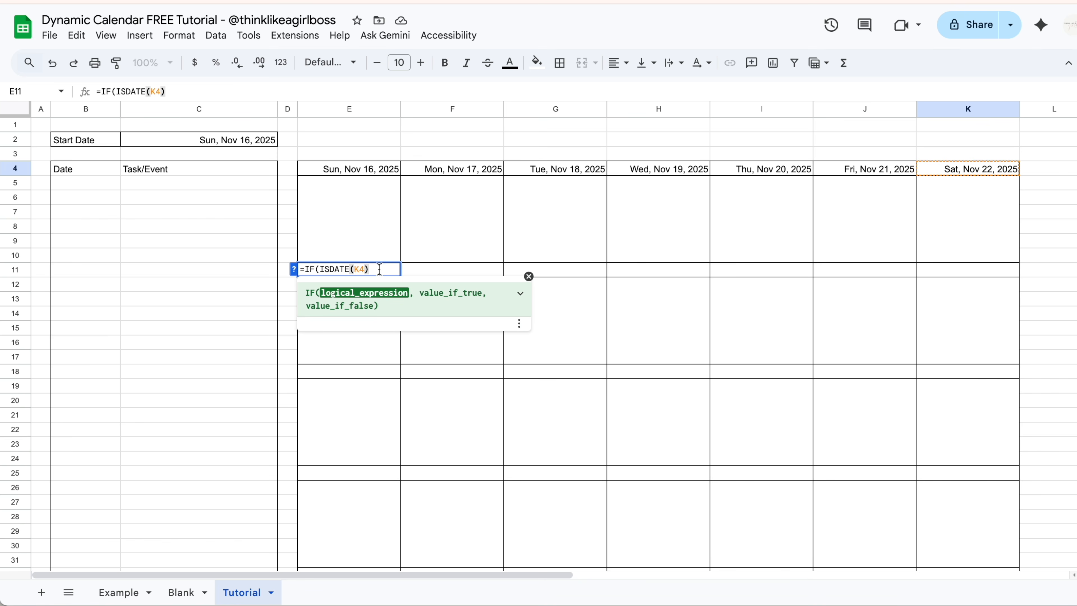
type(",")
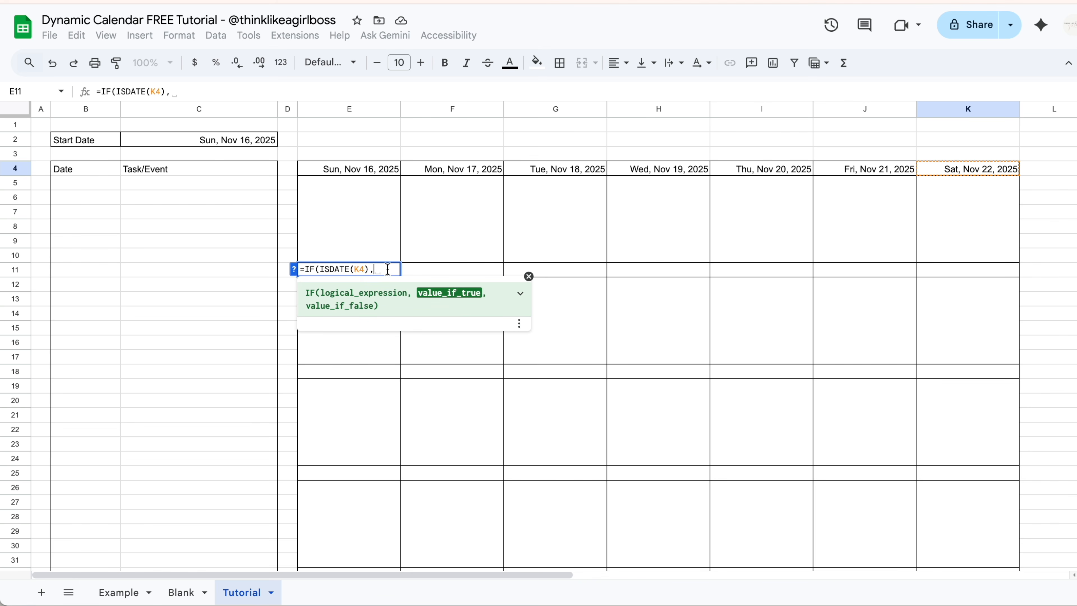
left_click(953, 168)
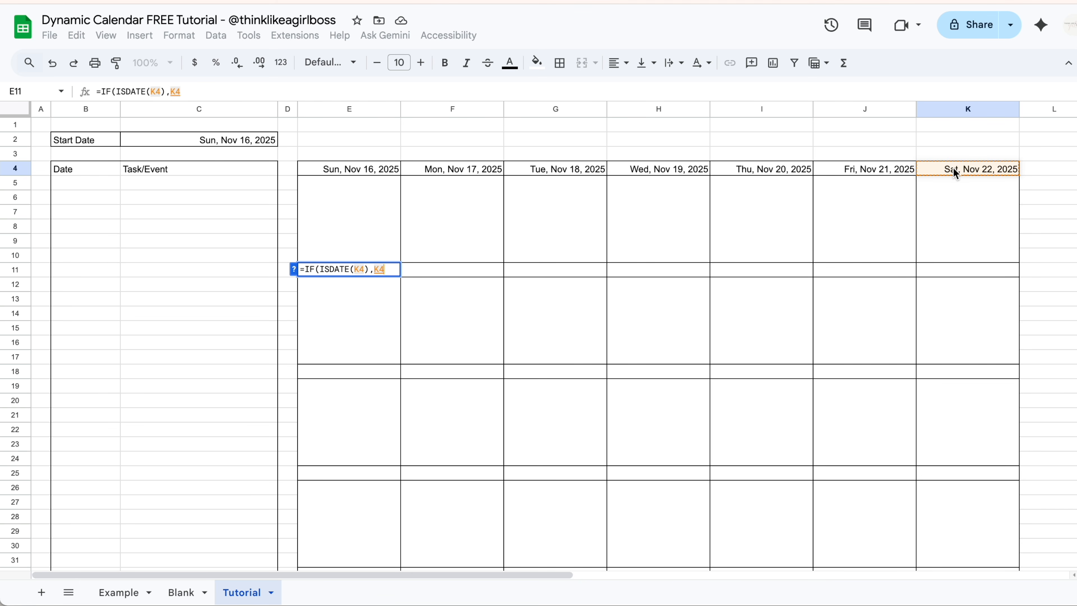
type("+1")
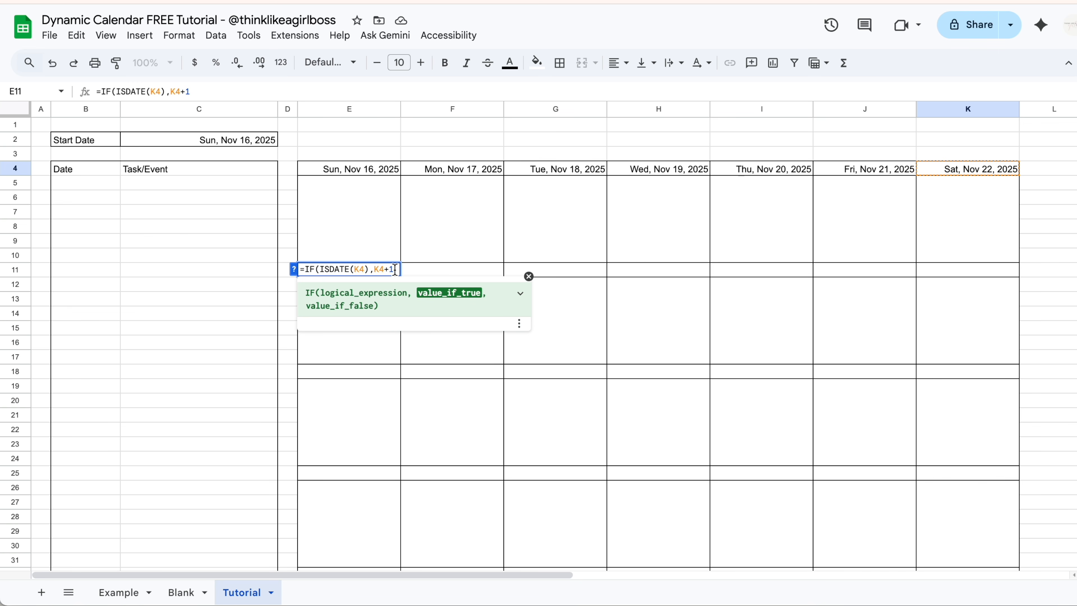
type(",")
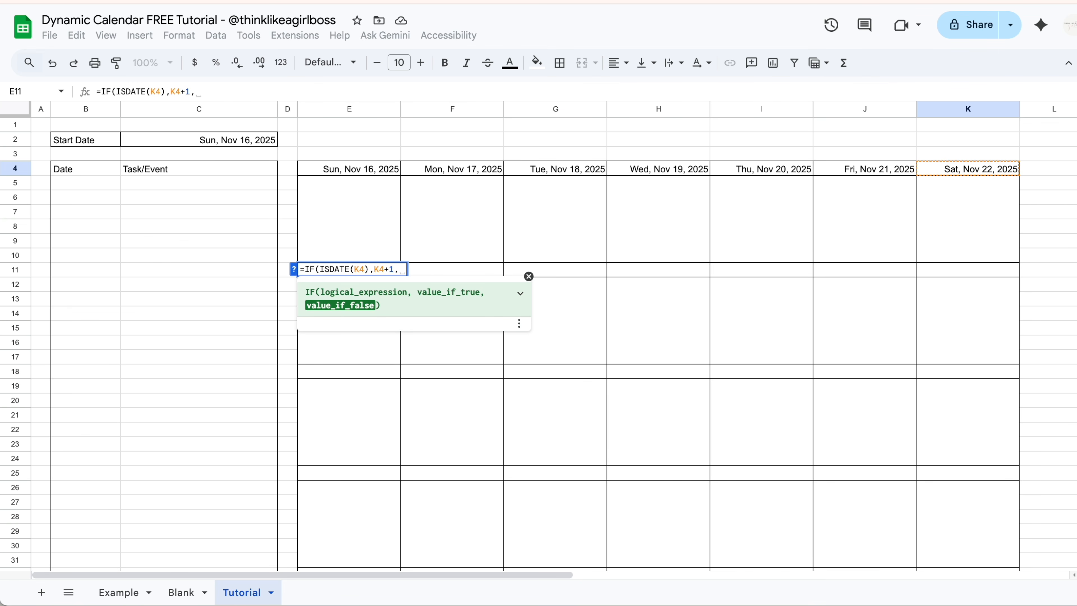
type(")")
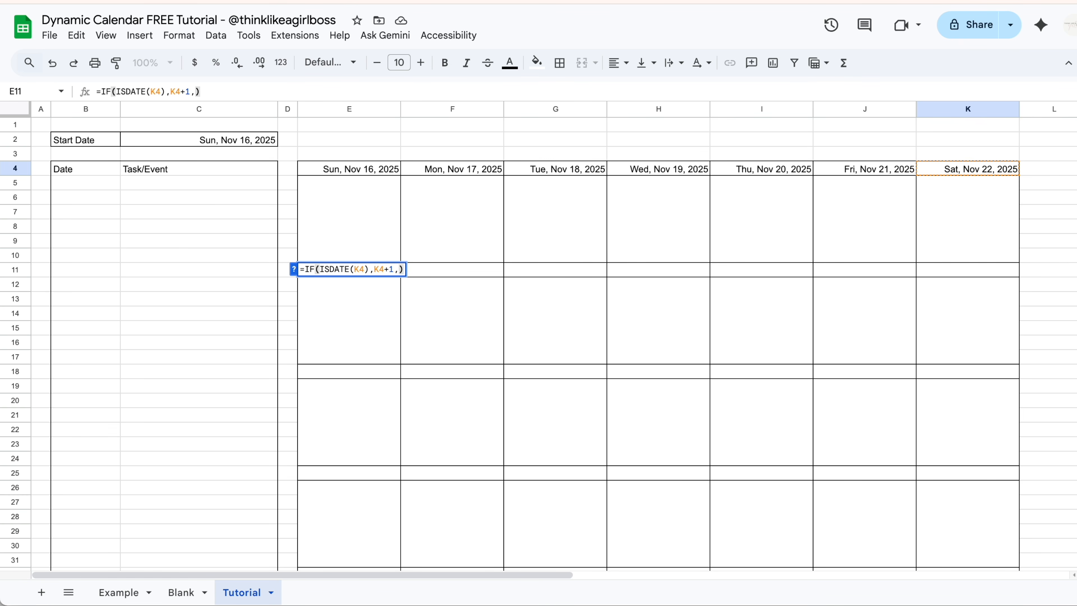
key("Return")
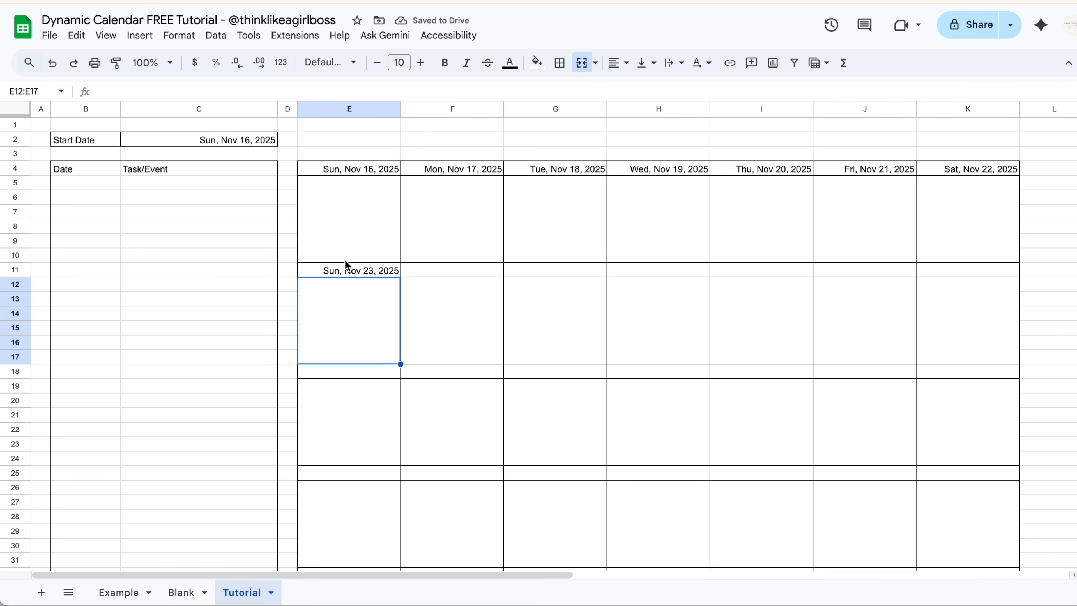
Copy the day header formulas from F4:K4 into F11:K11 to fill the rest of the second week.
left_click_drag(411, 273, 930, 275)
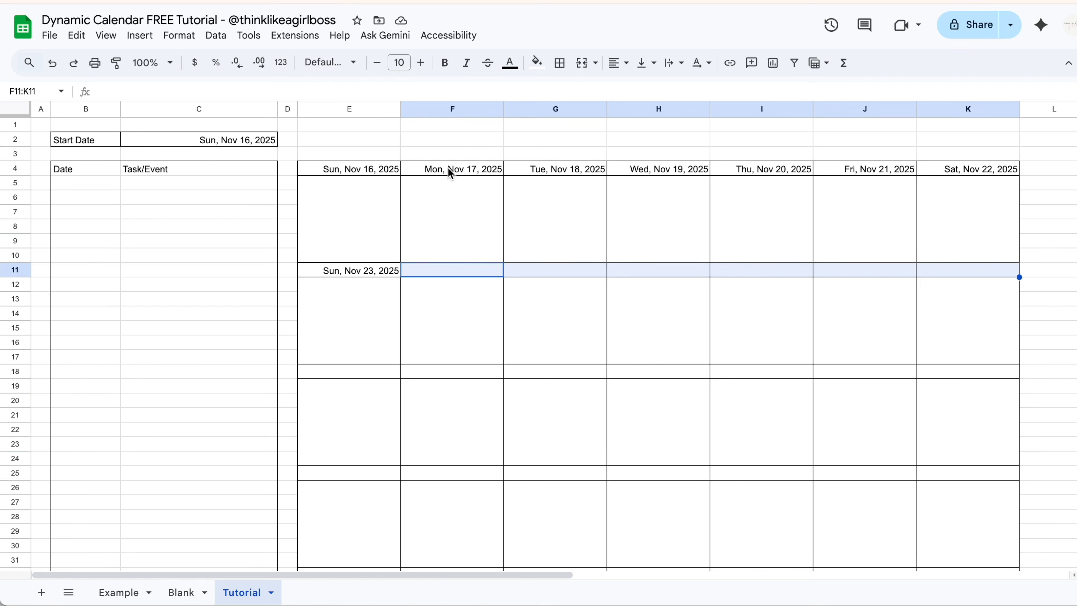
left_click_drag(446, 173, 924, 169)
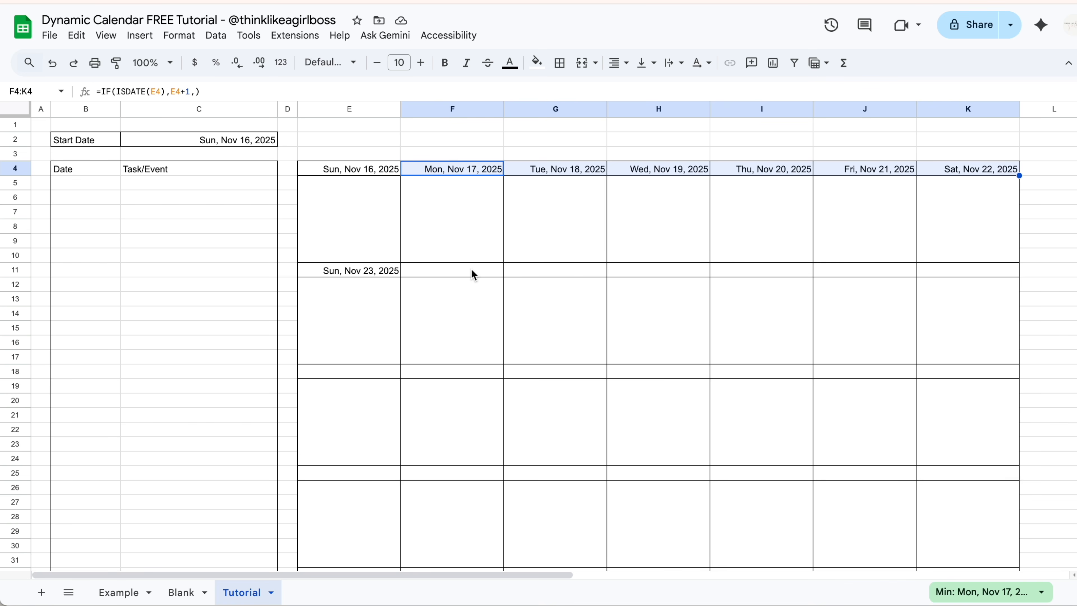
left_click(440, 172)
left_click_drag(592, 179, 966, 172)
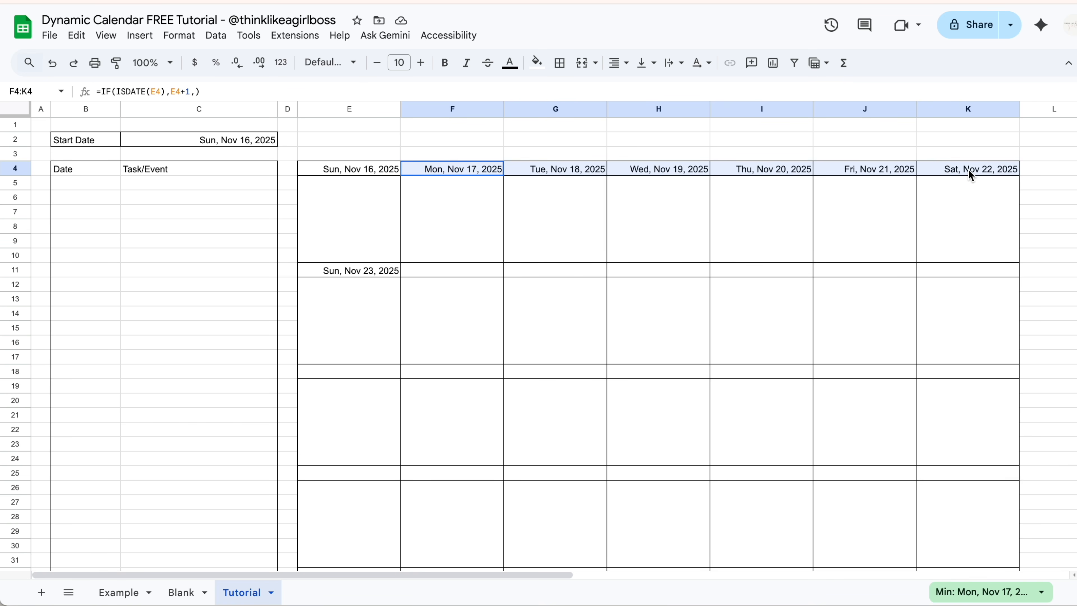
key("ctrl+c")
left_click(436, 273)
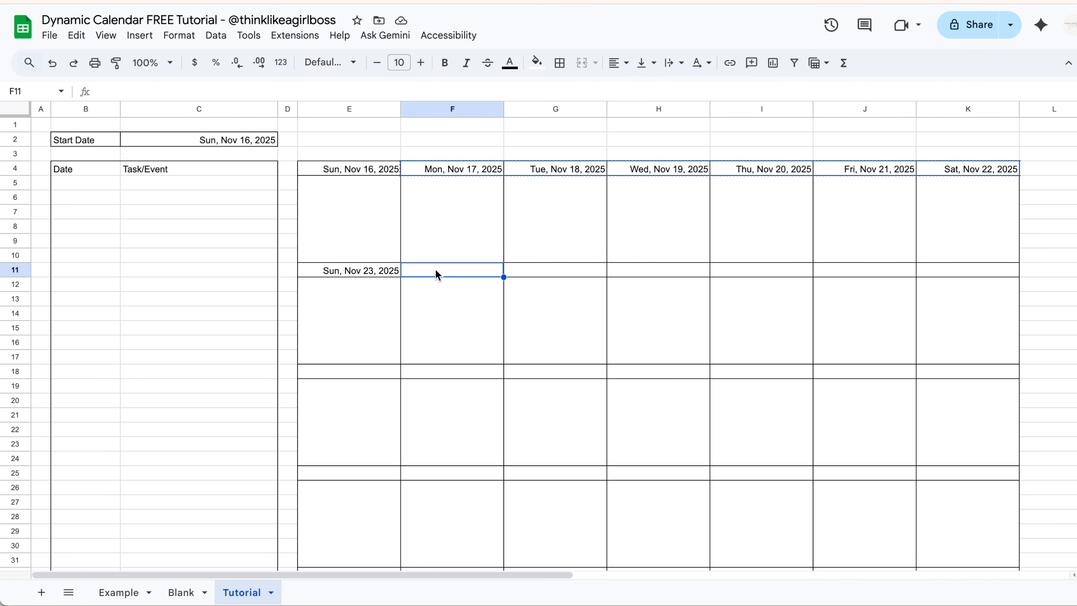
key("ctrl+v")
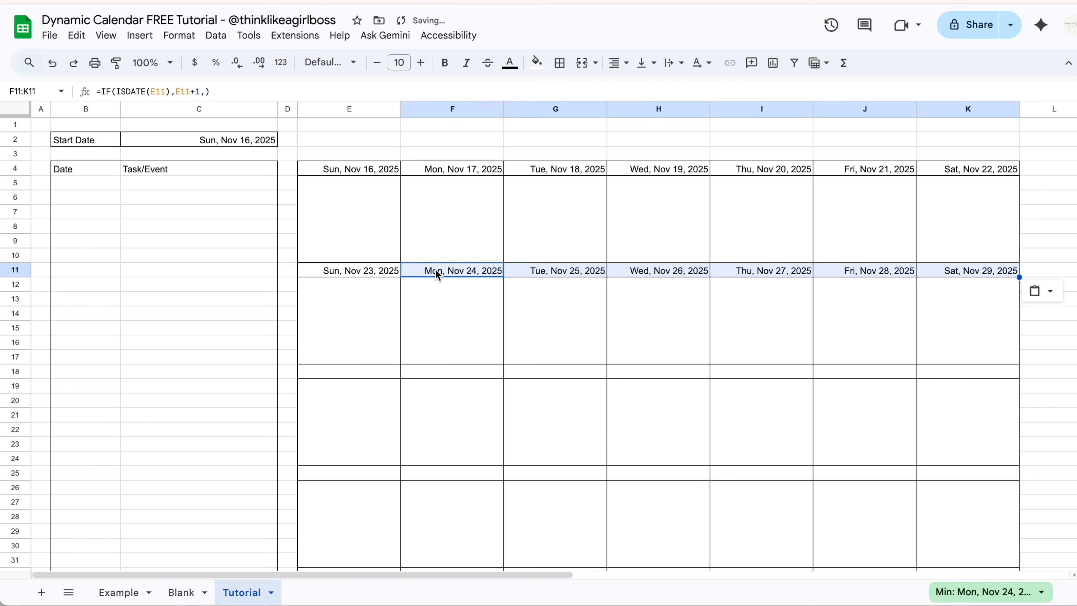
left_click(1038, 375)
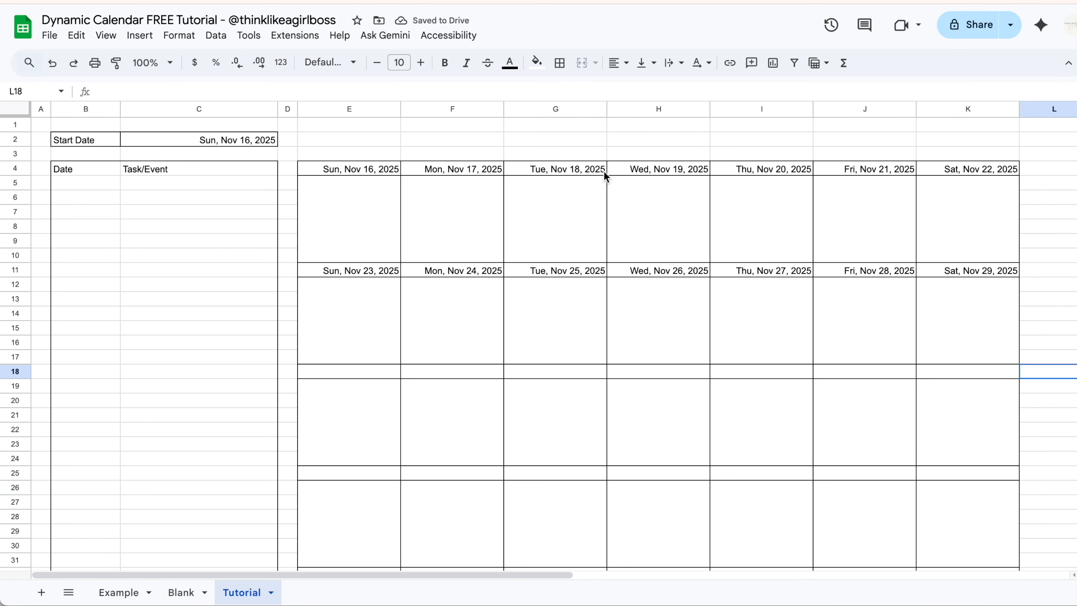
Examine the formulas in row 11 and compare E4 with the first day headers of the following weeks.
left_click(459, 275)
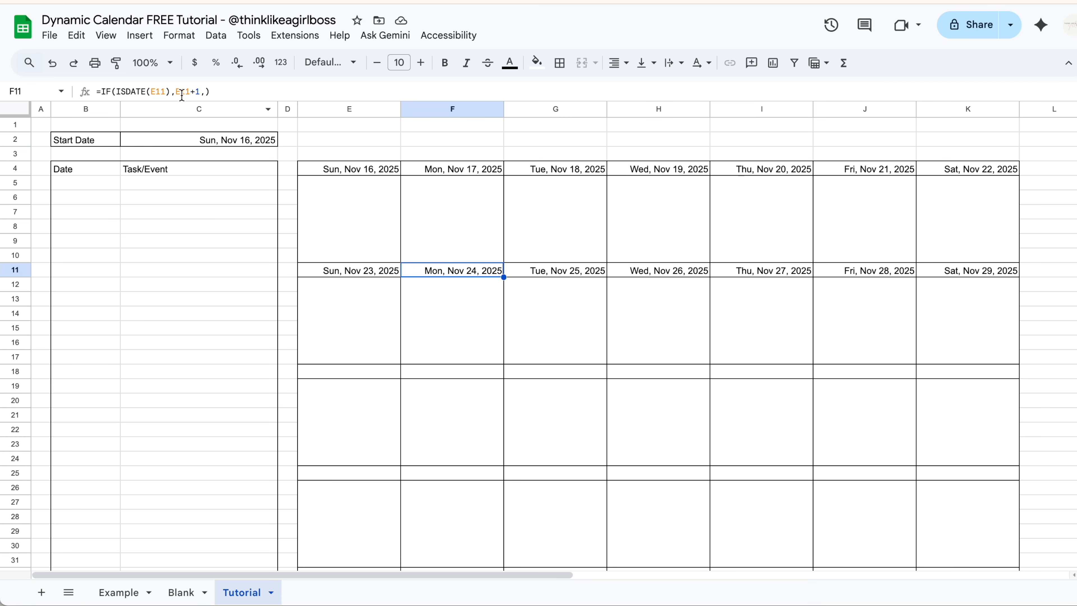
left_click(534, 275)
left_click(648, 275)
left_click(750, 276)
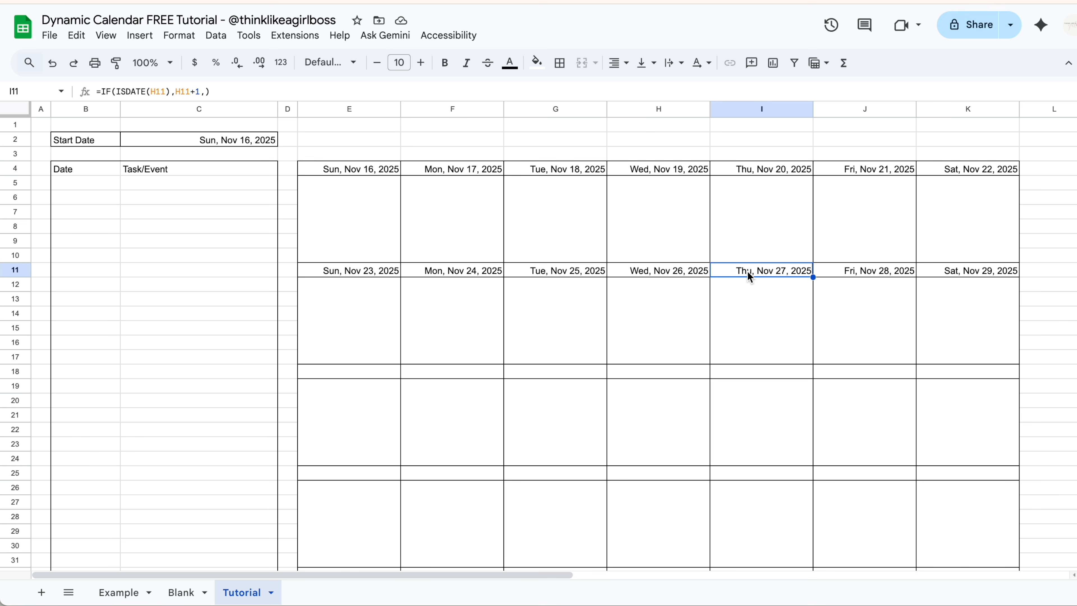
left_click(373, 172)
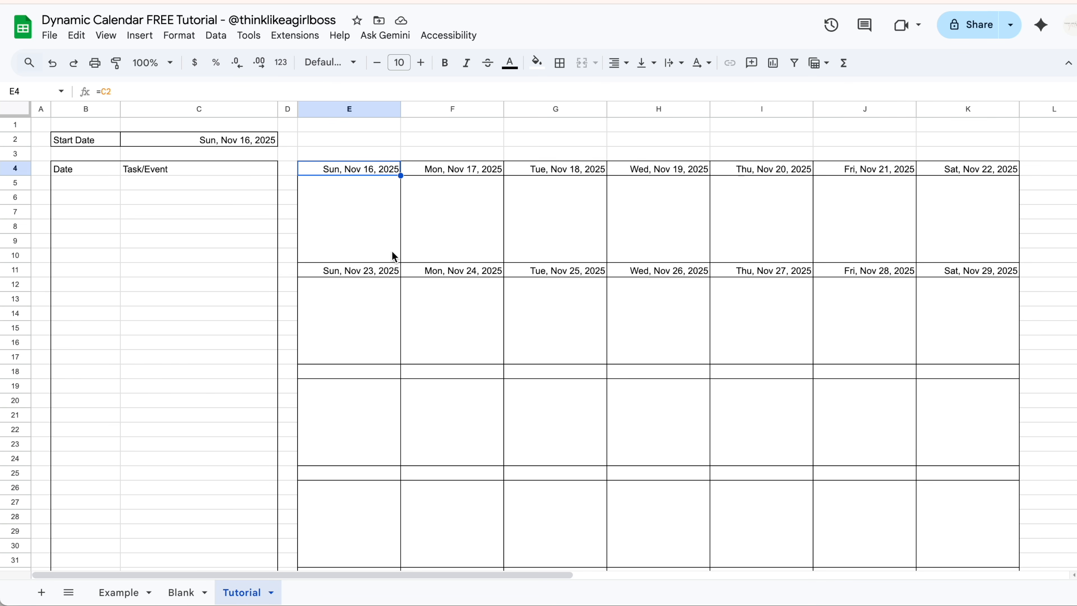
left_click(382, 272)
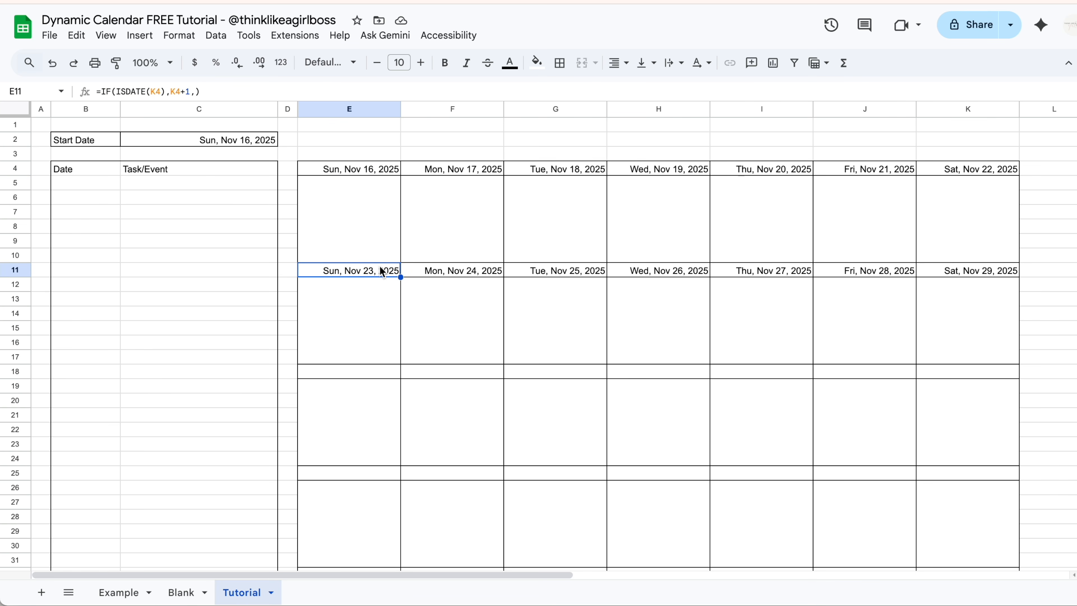
left_click(361, 372)
left_click(365, 472)
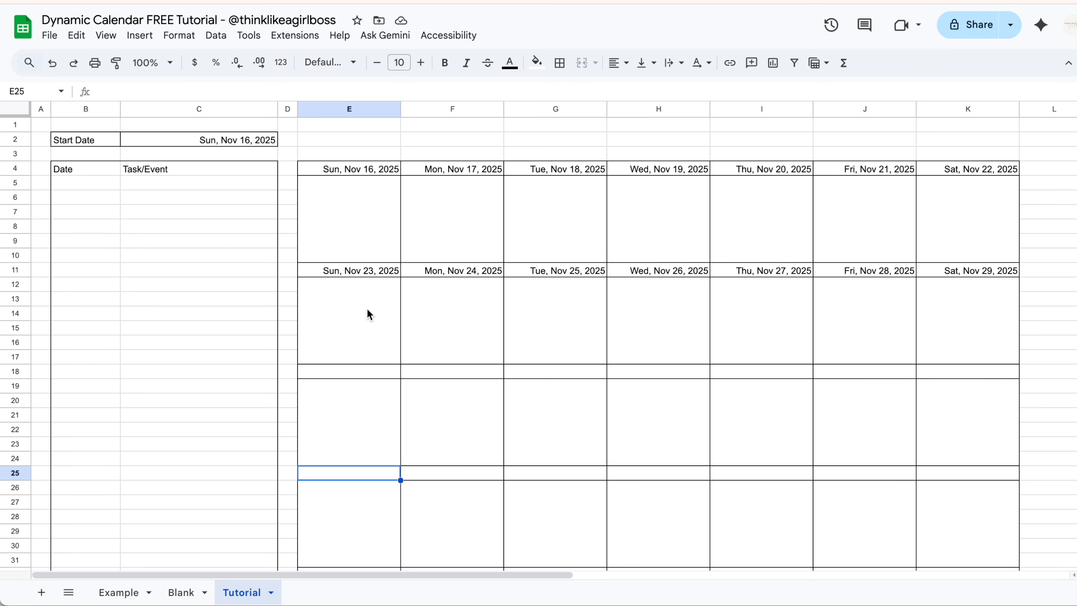
Copy the second week's day headers E11:K11 into the header rows starting at E18, E25 and E32.
left_click(365, 274)
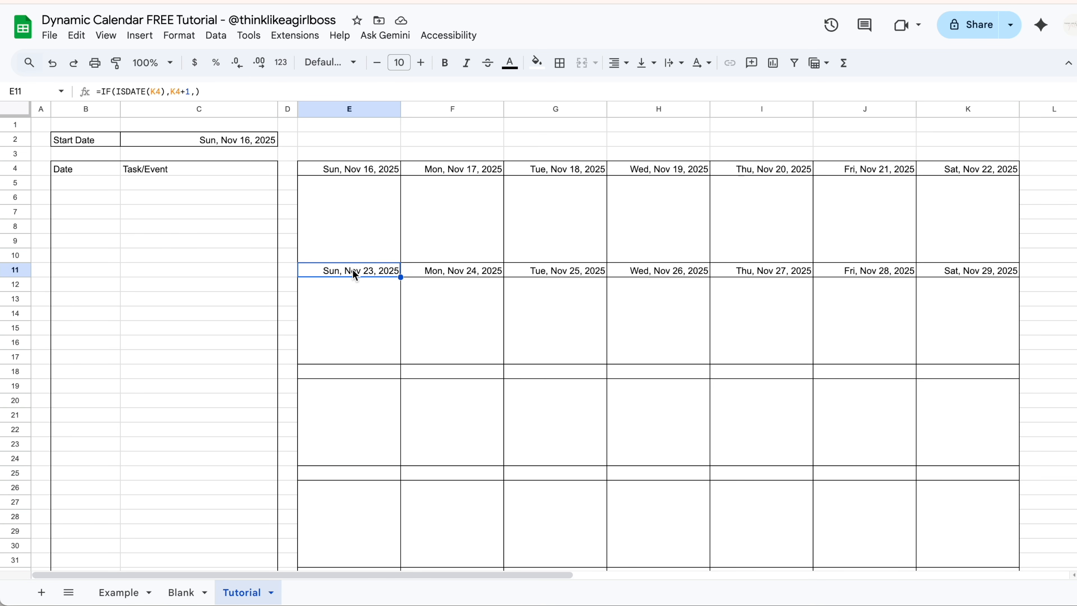
left_click_drag(348, 274, 930, 278)
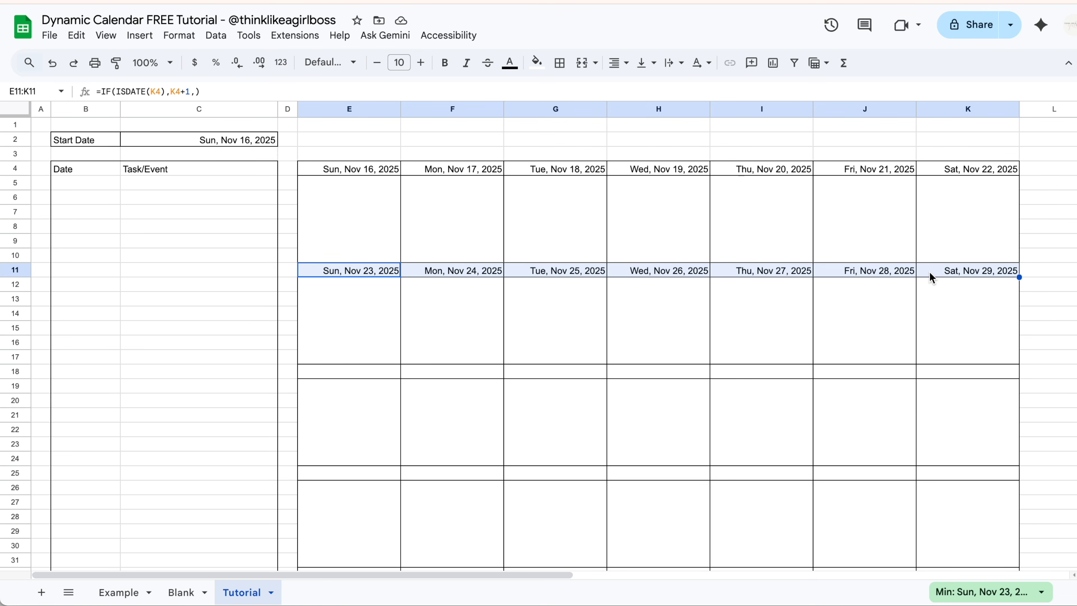
key("ctrl+c")
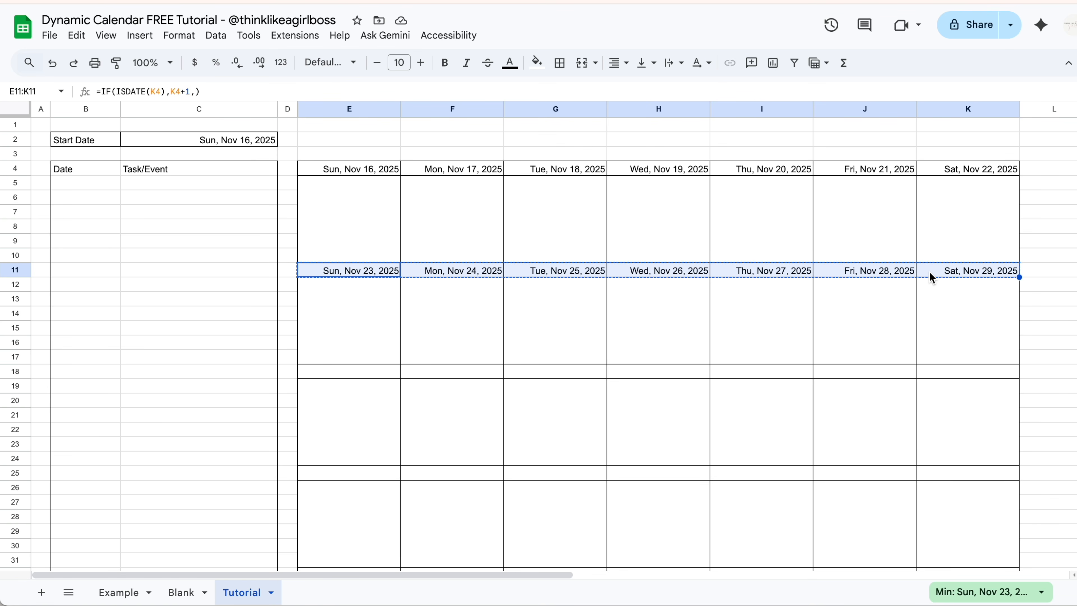
left_click(377, 379)
key("ctrl+v")
left_click(344, 481)
key("ctrl+v")
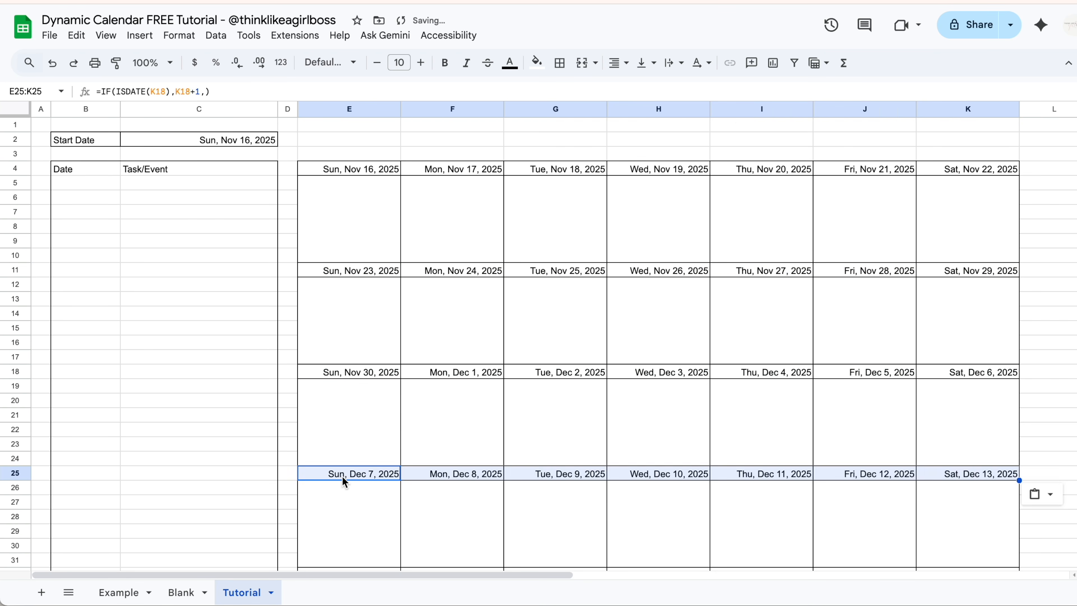
scroll(345, 482, "down", 3)
left_click(344, 436)
key("ctrl+v")
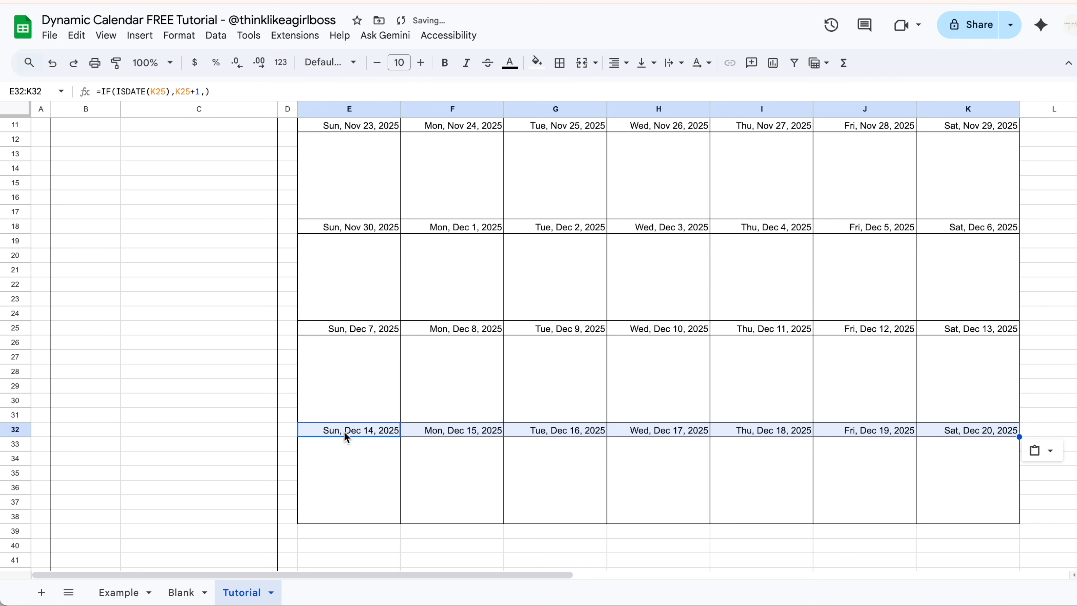
Test the full calendar by setting the start date in C2 to November 2, 2025, and back to November 16, 2025.
scroll(469, 400, "up", 3)
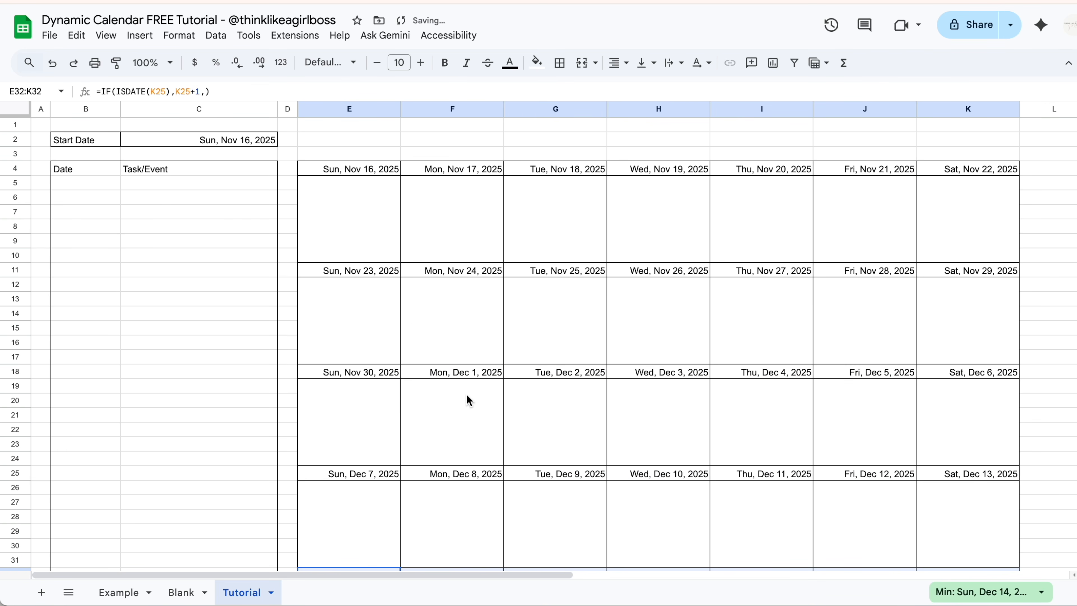
double_click(222, 141)
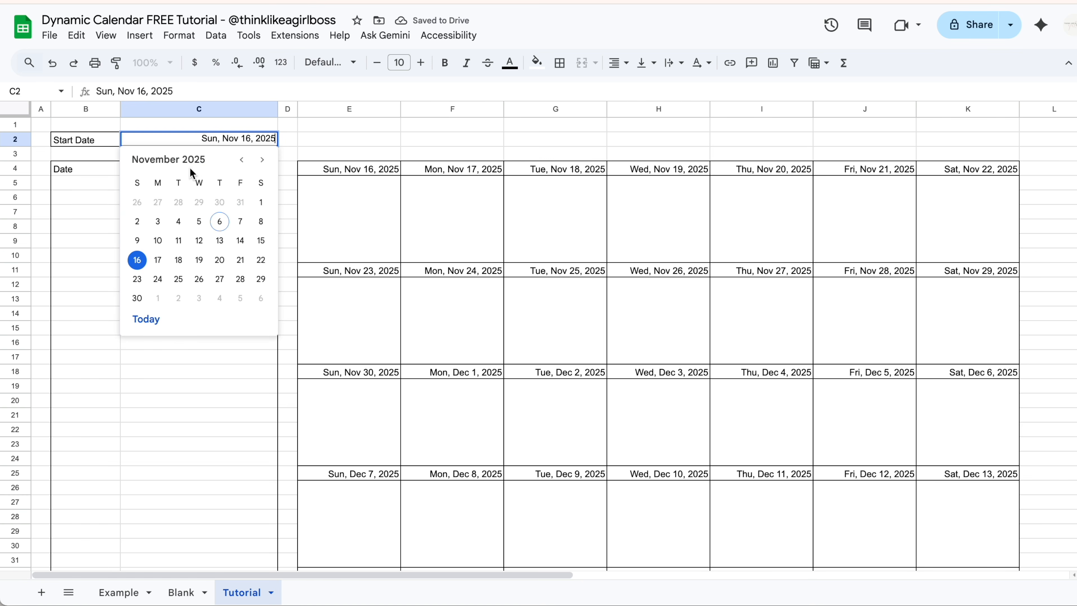
left_click(137, 220)
double_click(203, 139)
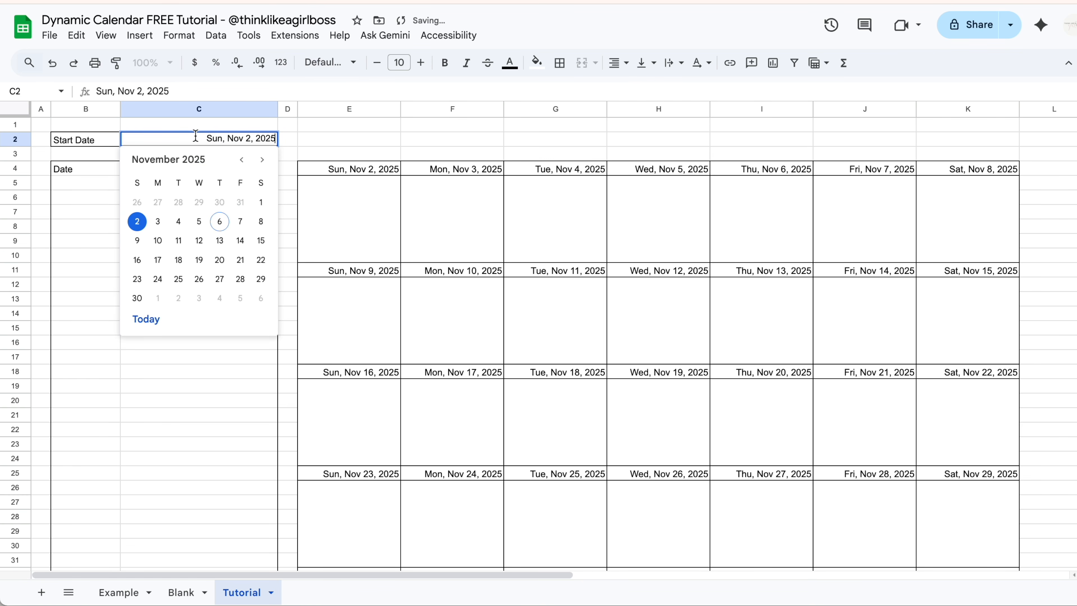
left_click(139, 261)
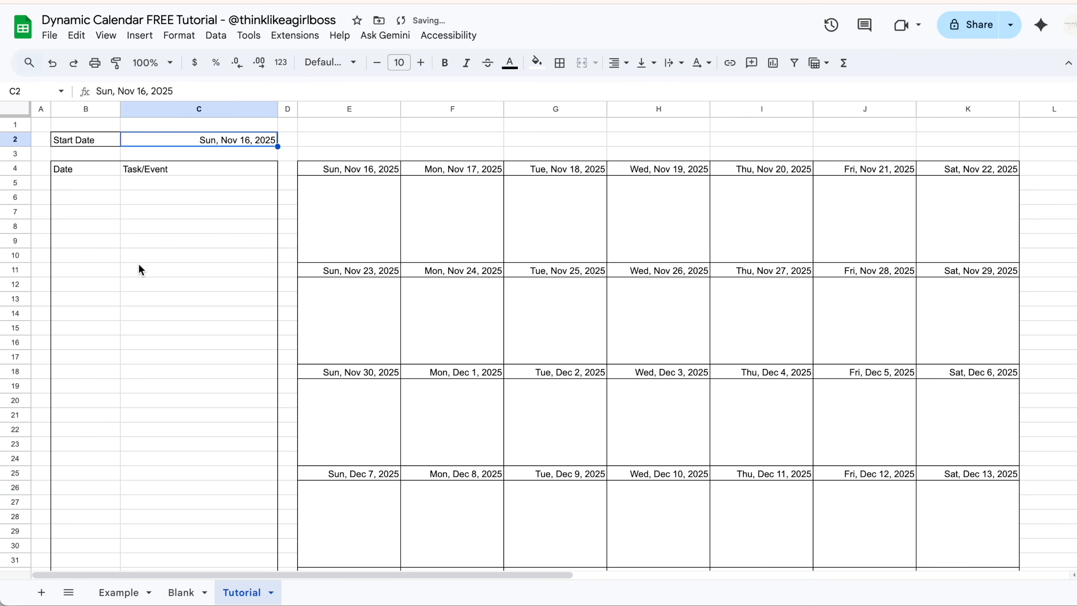
left_click(466, 208)
left_click(555, 212)
left_click_drag(85, 187, 183, 433)
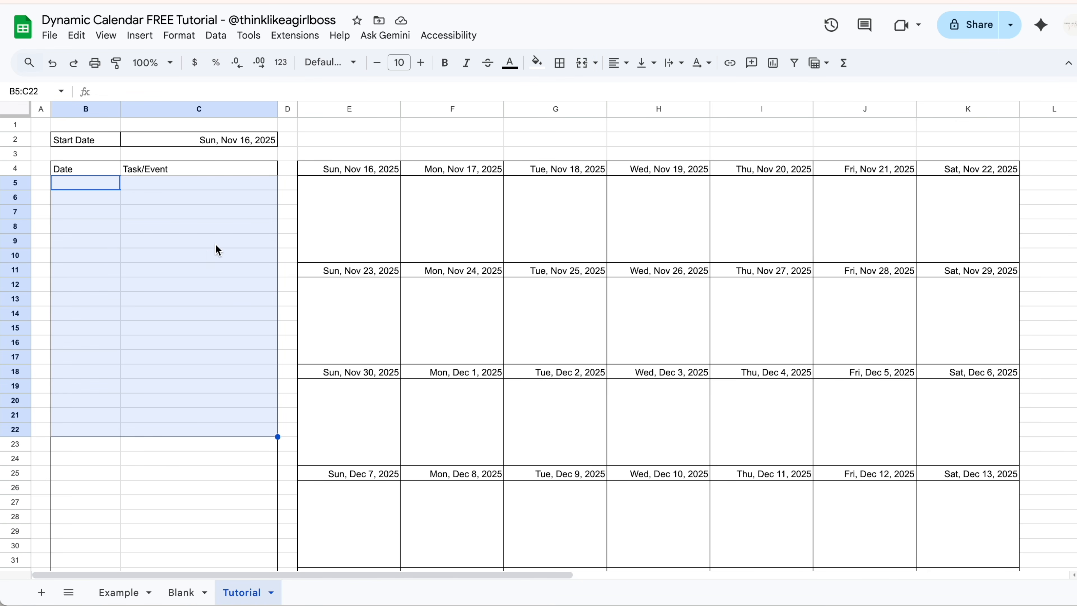
left_click(469, 239)
left_click(586, 231)
left_click(665, 231)
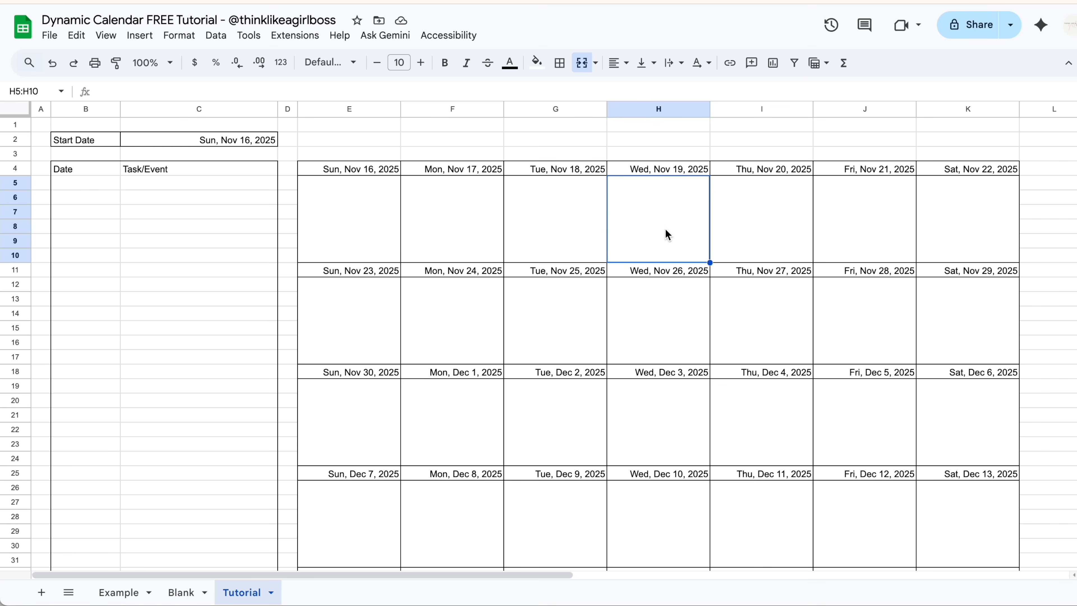
Examine the date pickers in the Date column of the Example sheet and return to the Tutorial sheet.
left_click(756, 233)
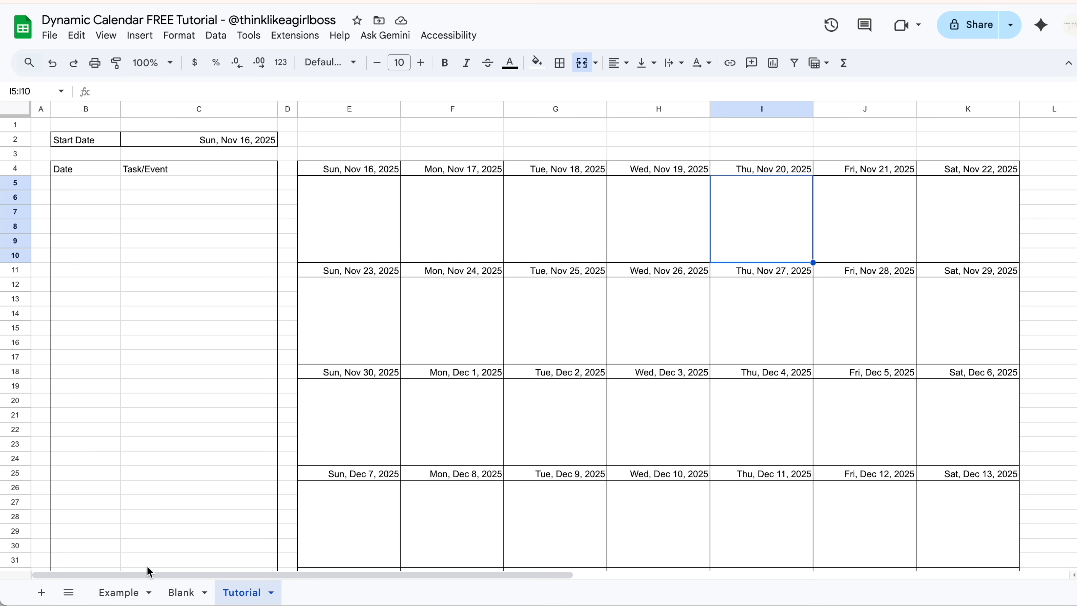
left_click(123, 592)
double_click(94, 220)
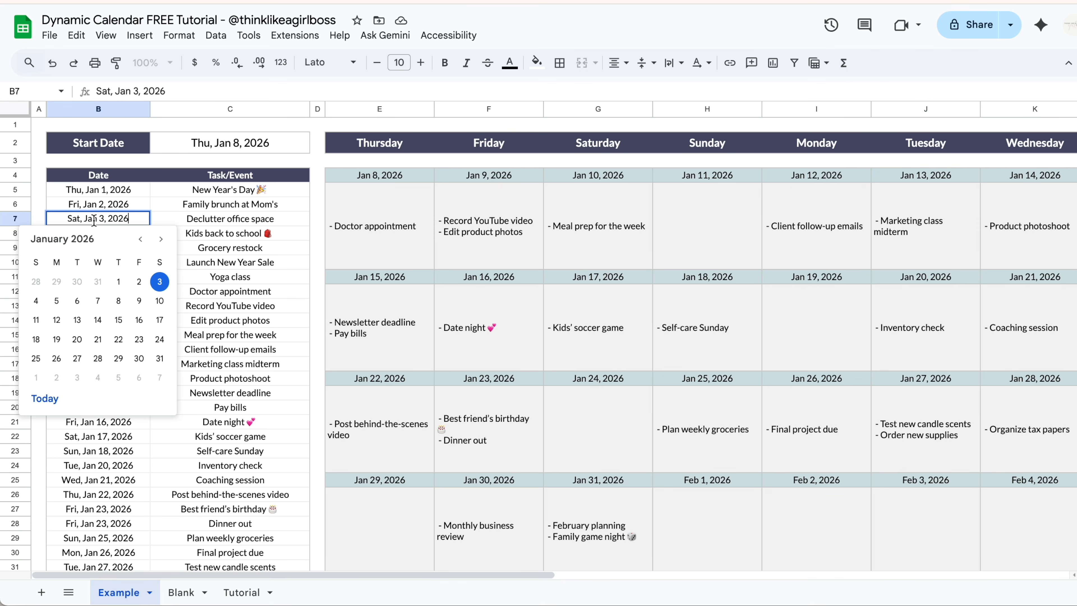
double_click(88, 438)
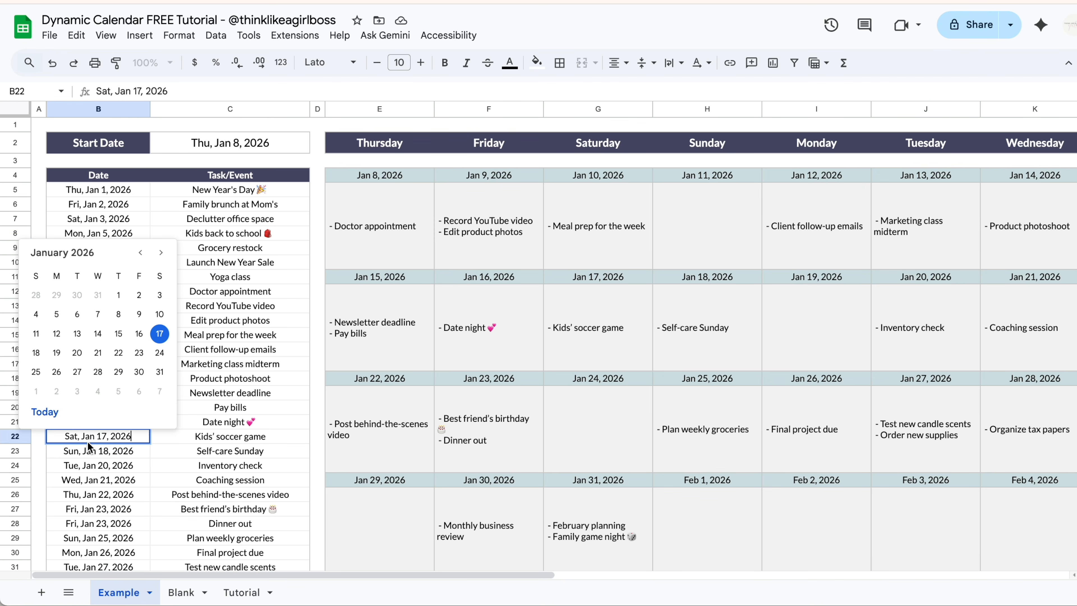
left_click(243, 380)
left_click(240, 592)
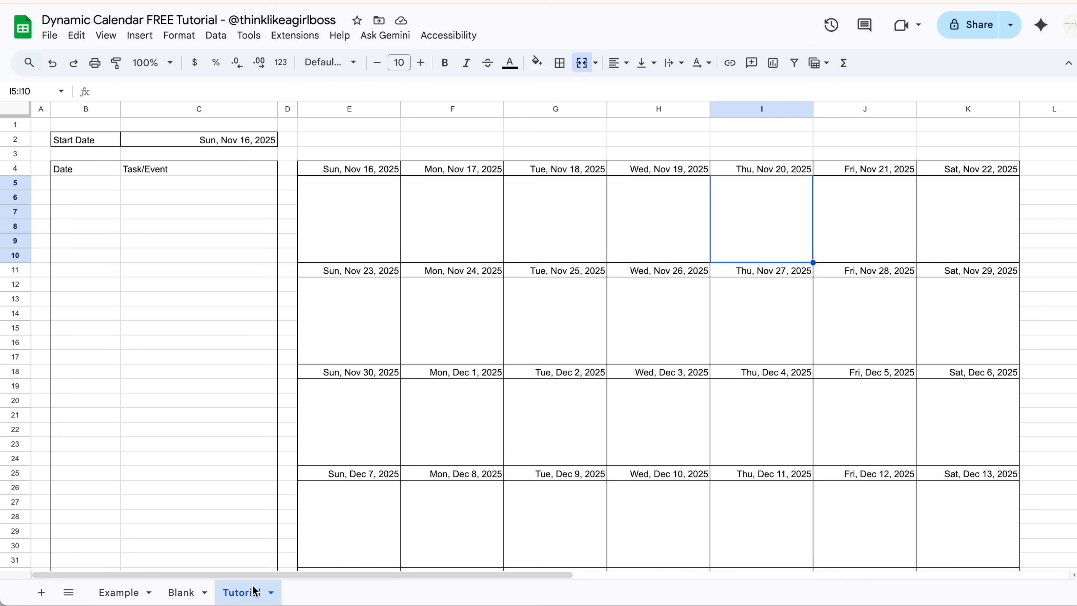
Check the empty Date column cells for a date picker and compare them with the start date cell C2.
double_click(90, 199)
left_click(87, 245)
double_click(88, 283)
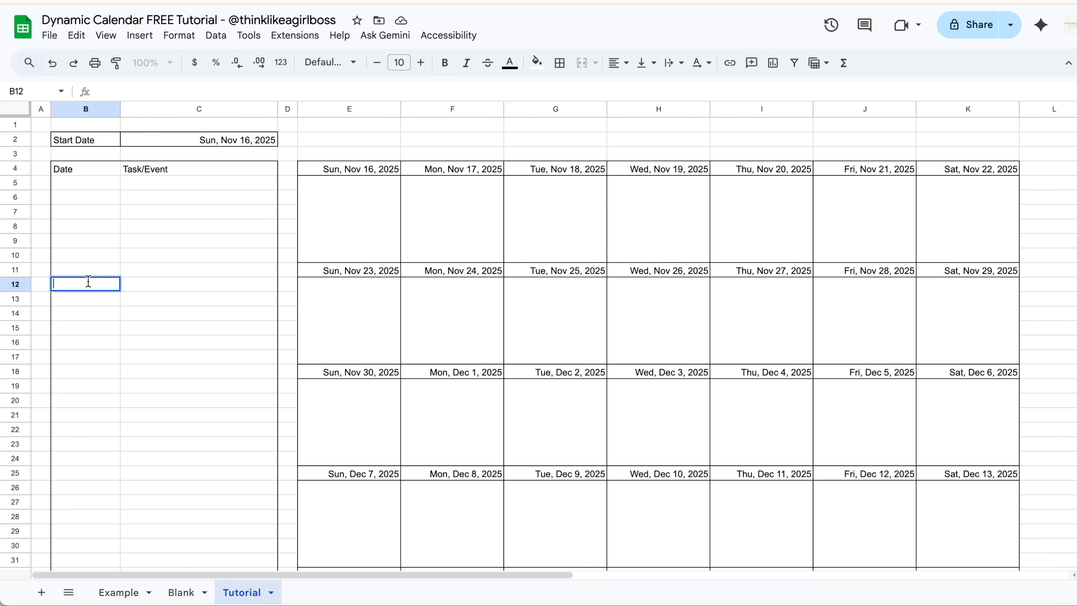
left_click(133, 214)
left_click(84, 212)
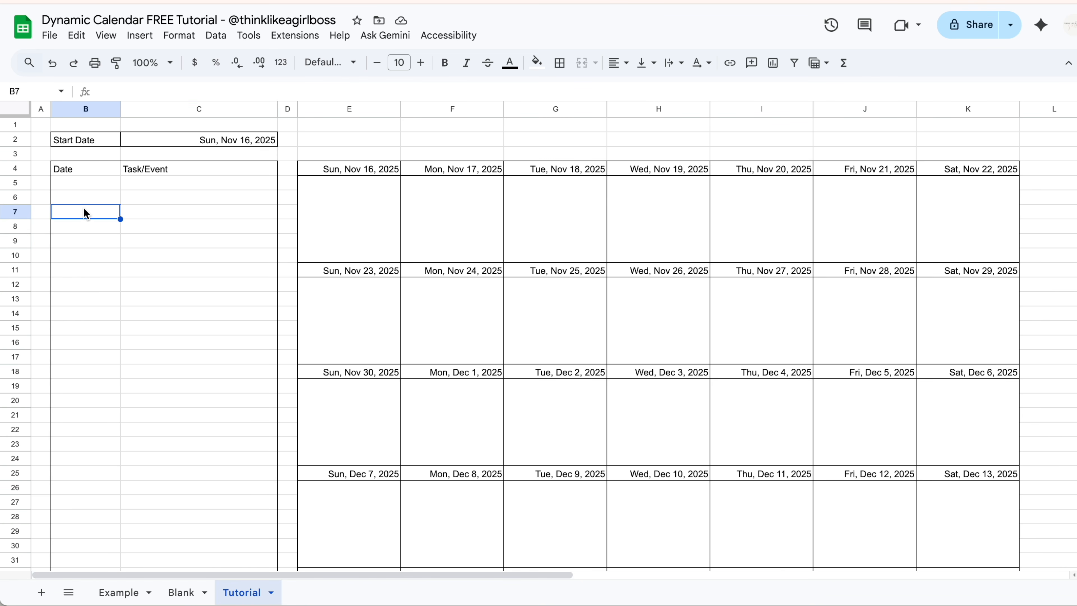
left_click(95, 194)
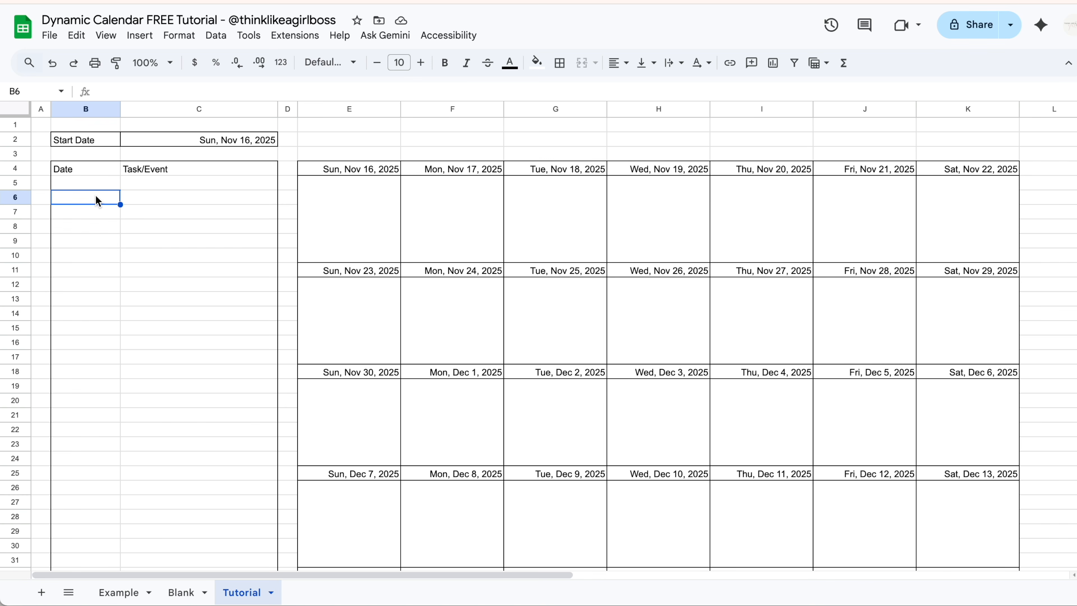
double_click(158, 140)
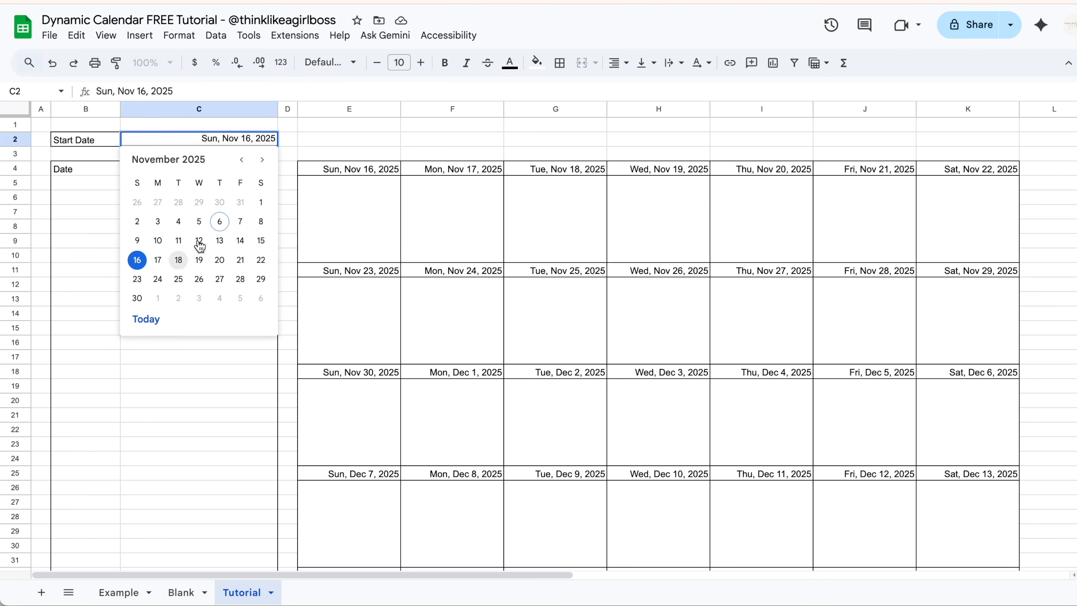
left_click(187, 126)
left_click(186, 141)
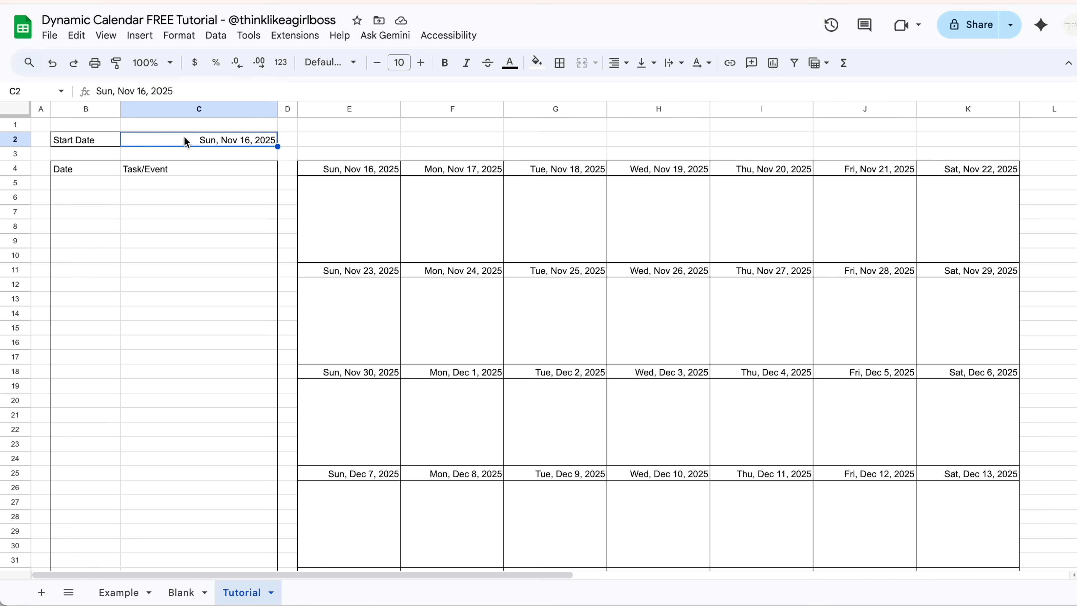
double_click(255, 143)
key("Escape")
left_click_drag(107, 187, 89, 493)
left_click(220, 402)
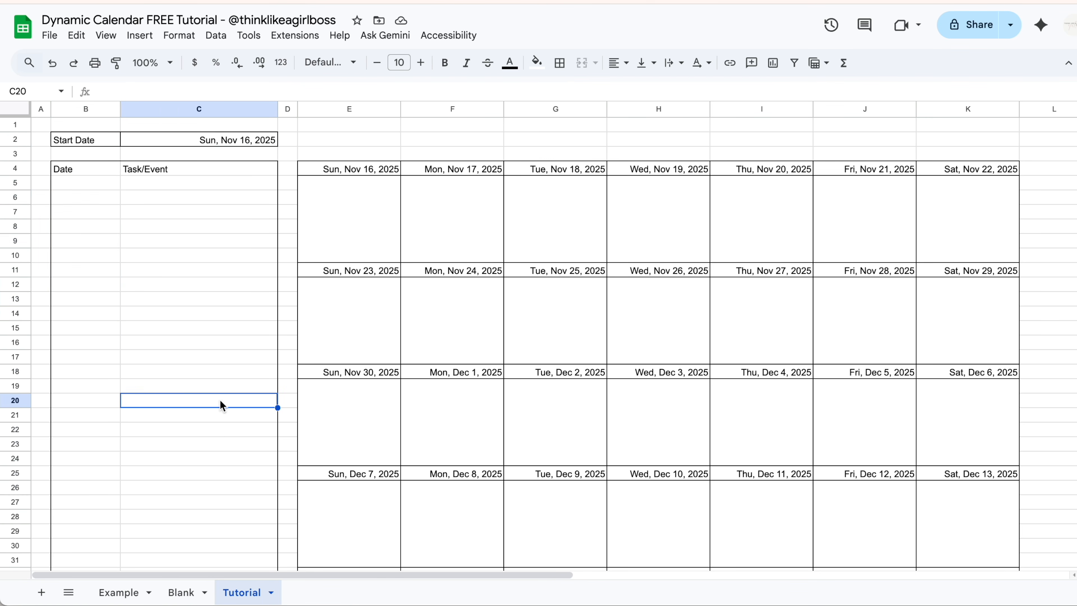
Copy the start date cell C2 and paste everything except its borders into the Date column cells B5:B54.
left_click(169, 144)
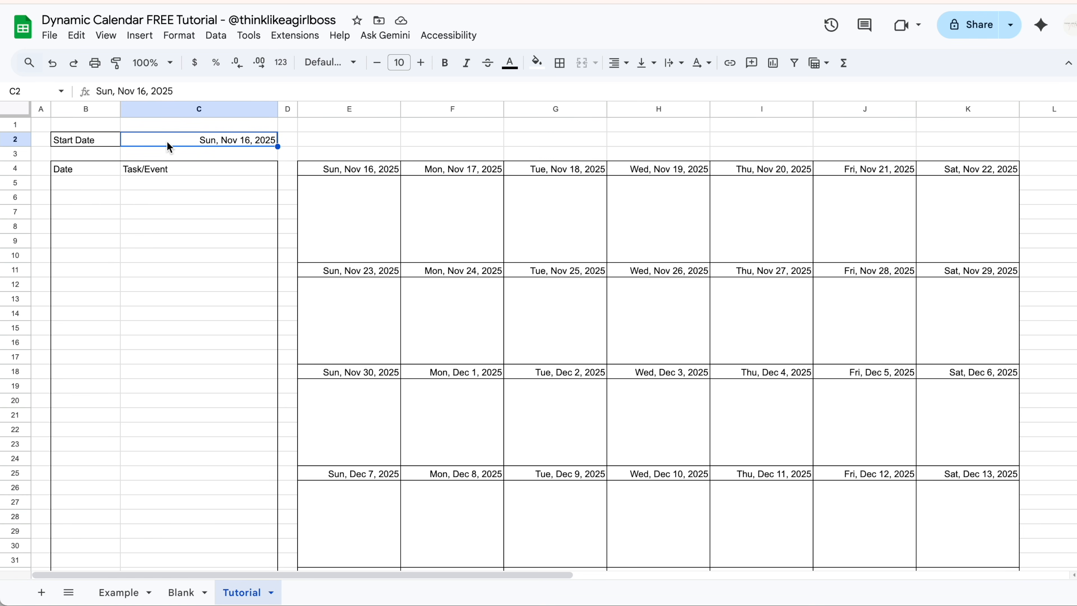
key("ctrl+c")
left_click_drag(109, 183, 102, 465)
scroll(113, 340, "down", 10)
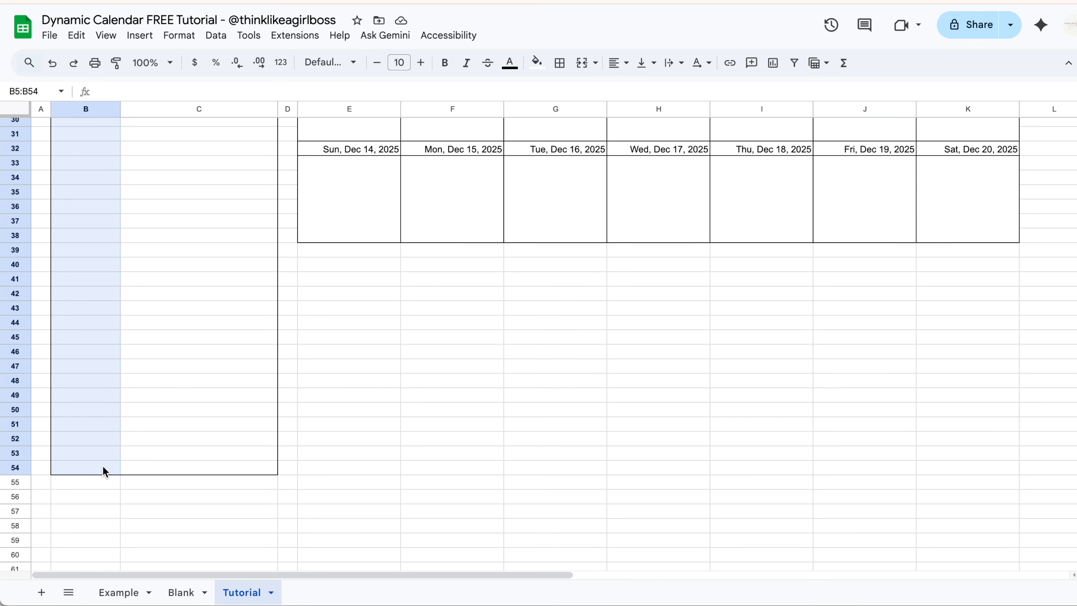
scroll(106, 276, "up", 8)
scroll(102, 278, "up", 2)
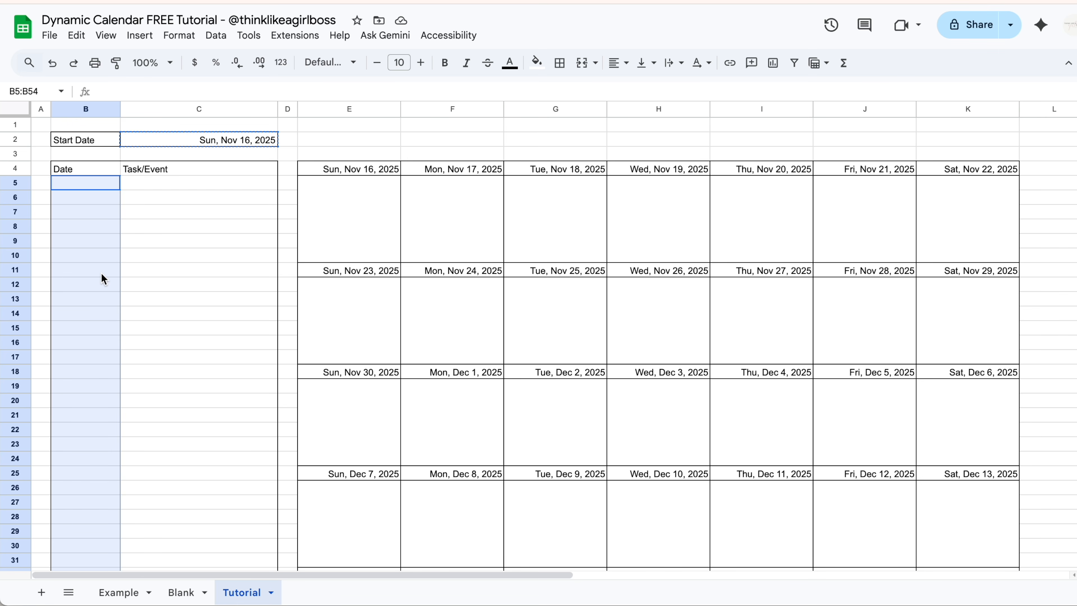
right_click(99, 219)
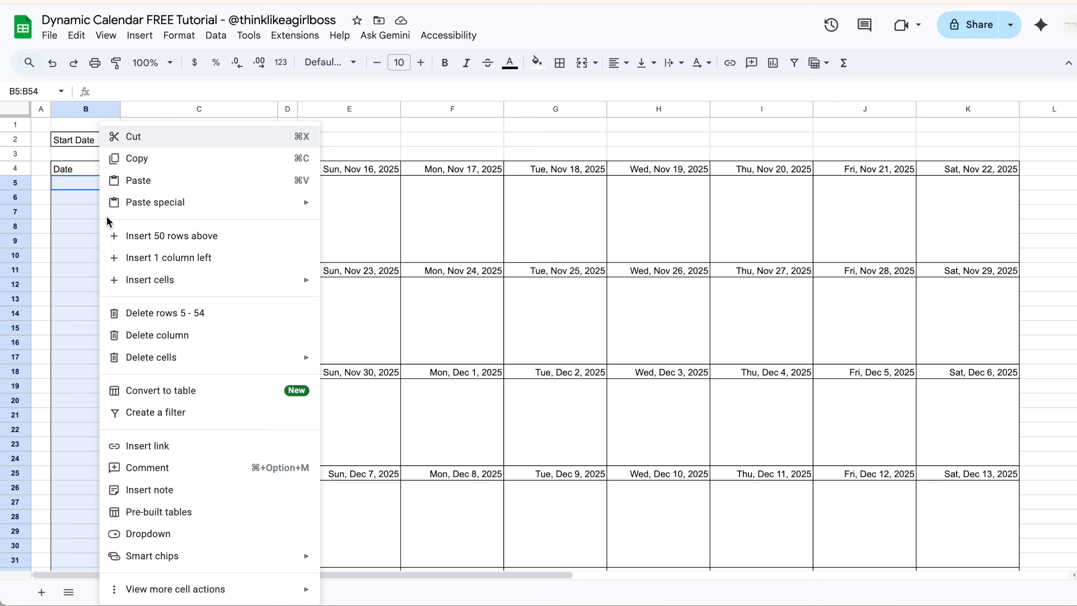
mouse_move(155, 207)
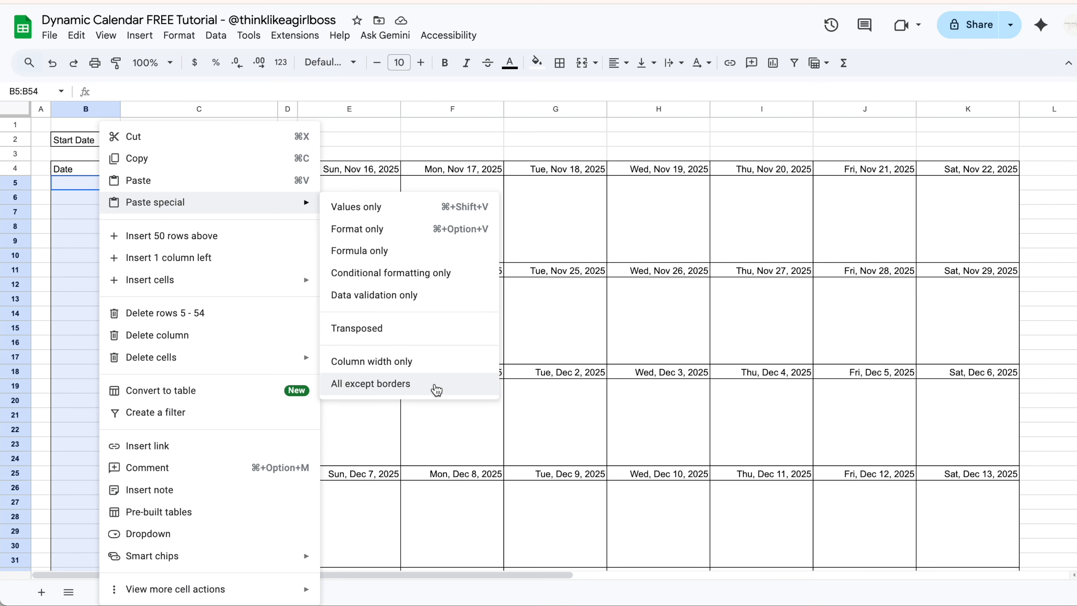
left_click(436, 389)
left_click(159, 254)
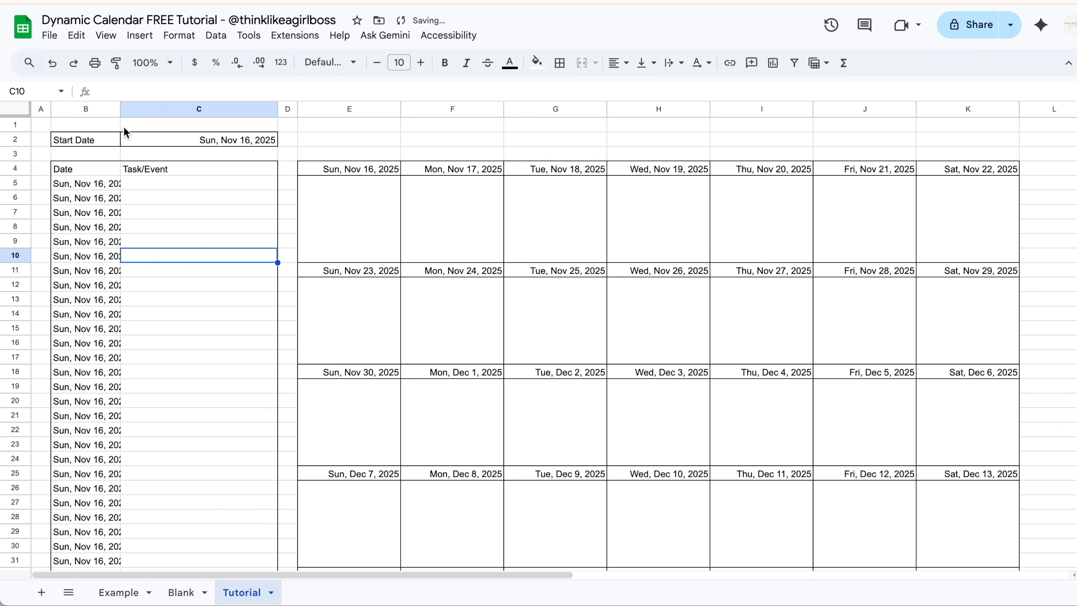
Widen column B so that the full dates fit in the Date column.
left_click_drag(120, 109, 154, 109)
scroll(113, 378, "down", 4)
scroll(113, 379, "up", 4)
Check that the date picker opens in cells throughout the Date column, down to the end of the list.
double_click(118, 288)
left_click(221, 299)
scroll(196, 426, "down", 4)
double_click(126, 387)
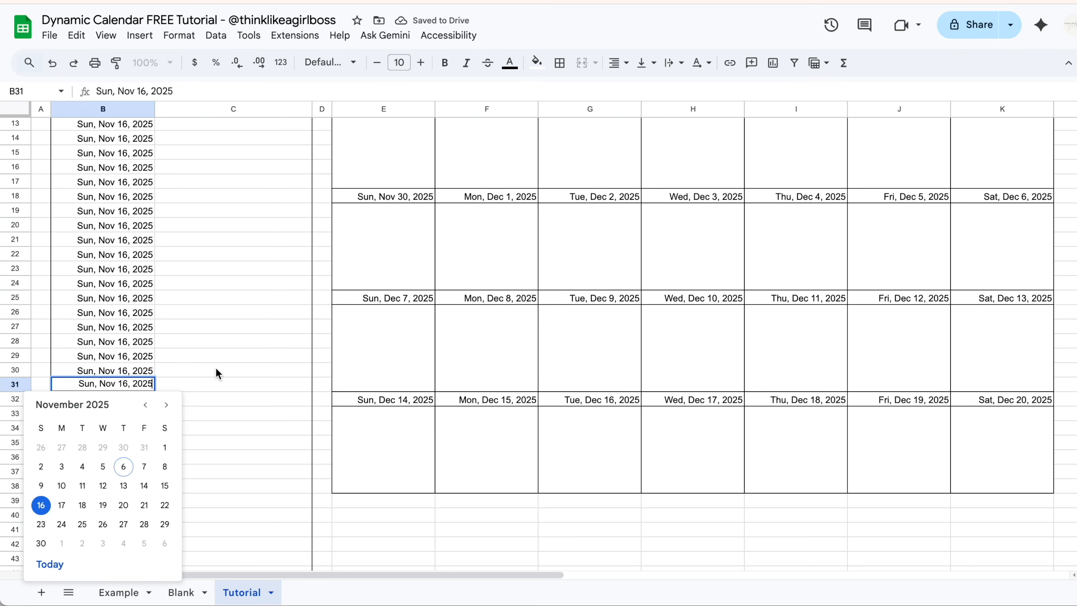
left_click(216, 373)
scroll(216, 373, "down", 3)
scroll(217, 372, "down", 1)
double_click(121, 385)
left_click(234, 346)
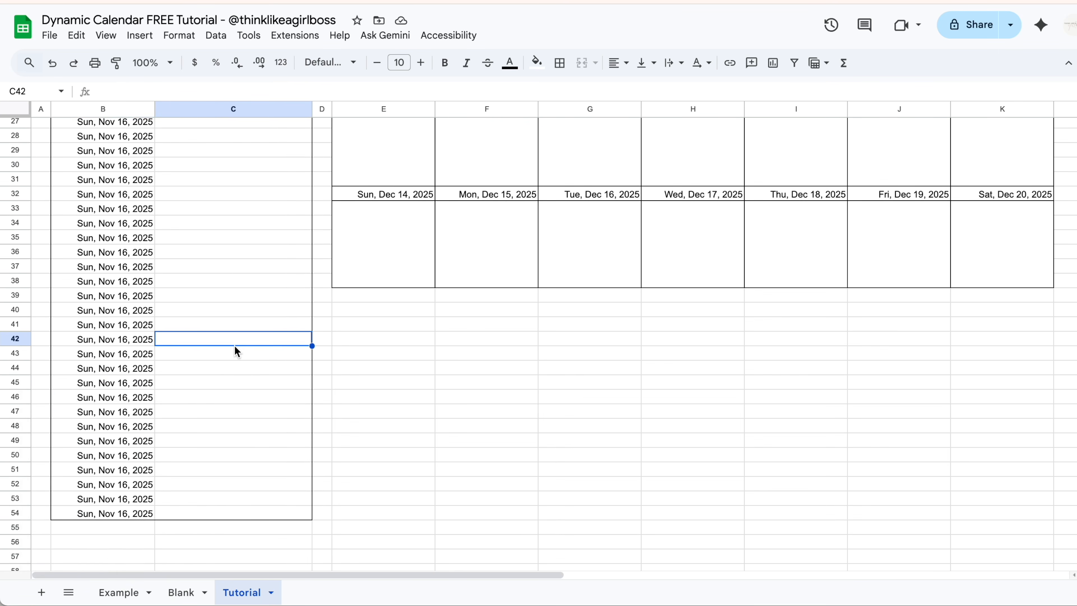
scroll(234, 345, "up", 8)
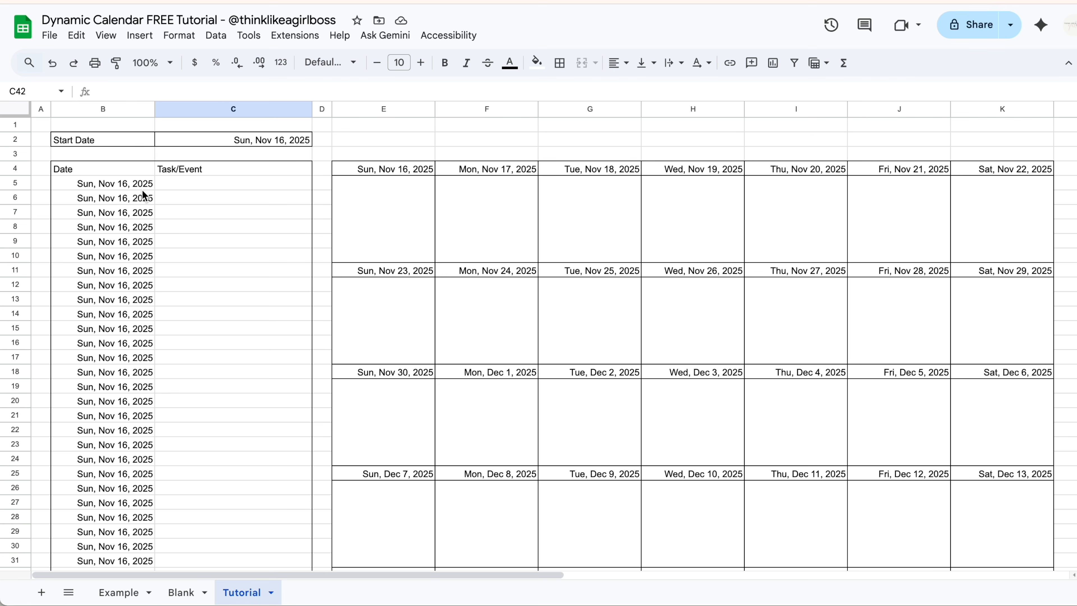
Clear the pasted dates from B5:B54.
left_click_drag(121, 183, 116, 487)
scroll(118, 412, "up", 10)
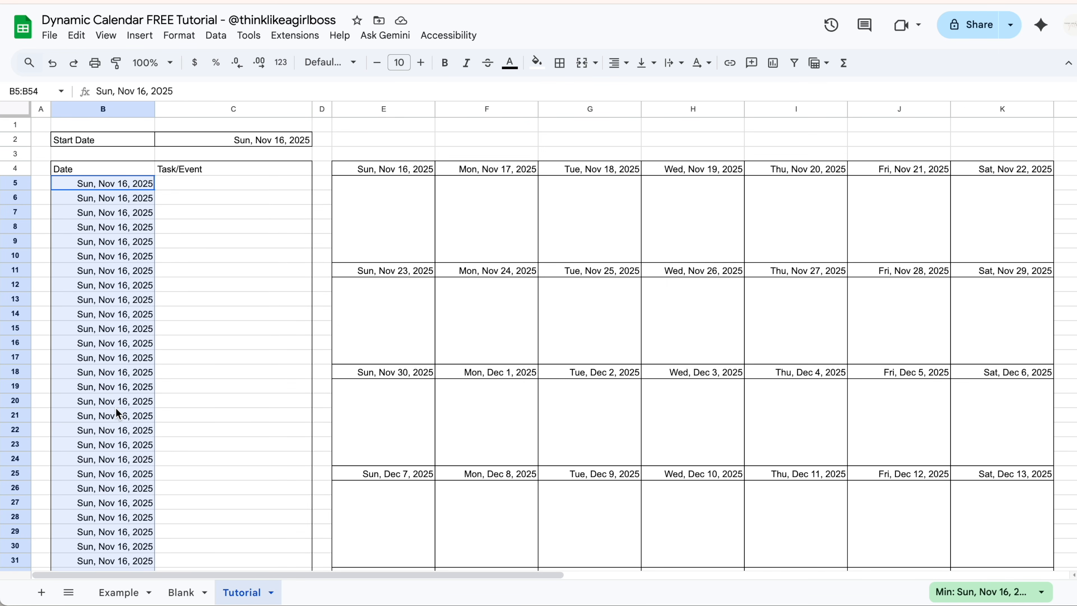
key("Delete")
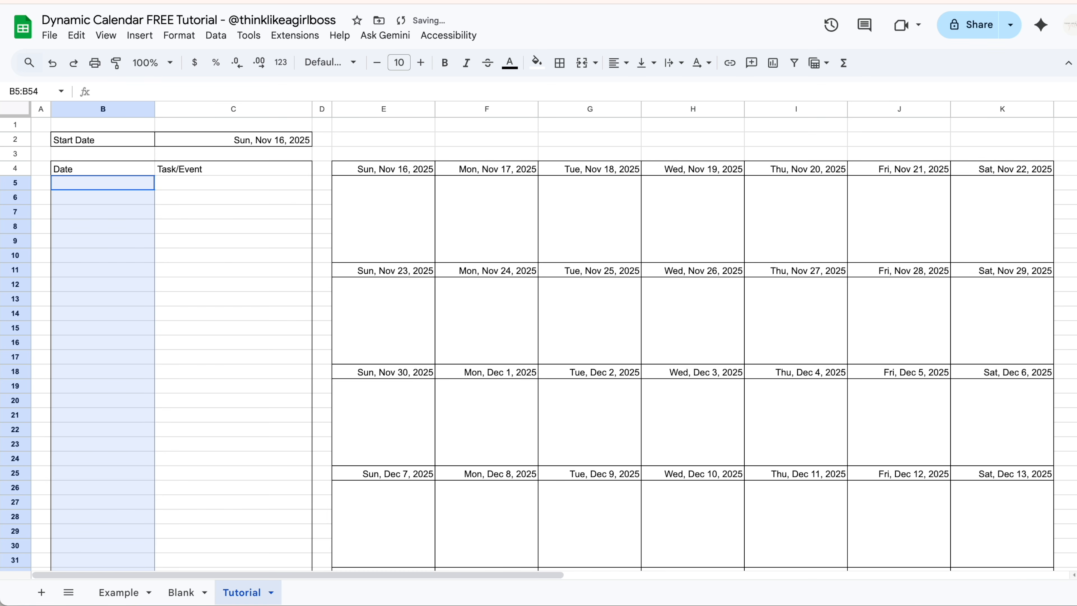
left_click(186, 284)
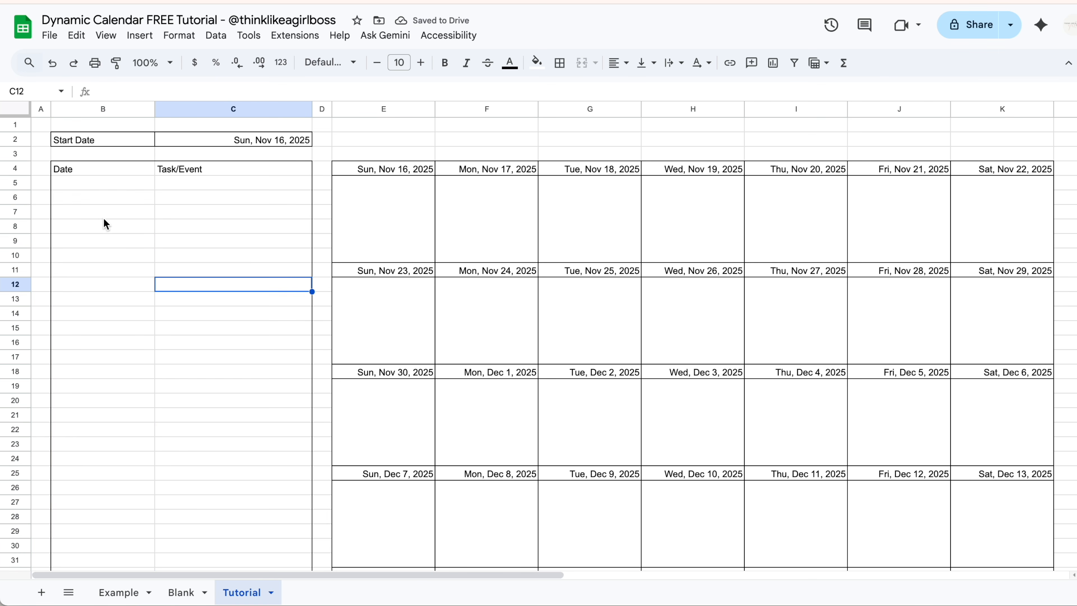
Test the date picker by choosing November 11, 2025 in B6, November 5 in B11 and November 12 in B15.
double_click(111, 197)
left_click(84, 300)
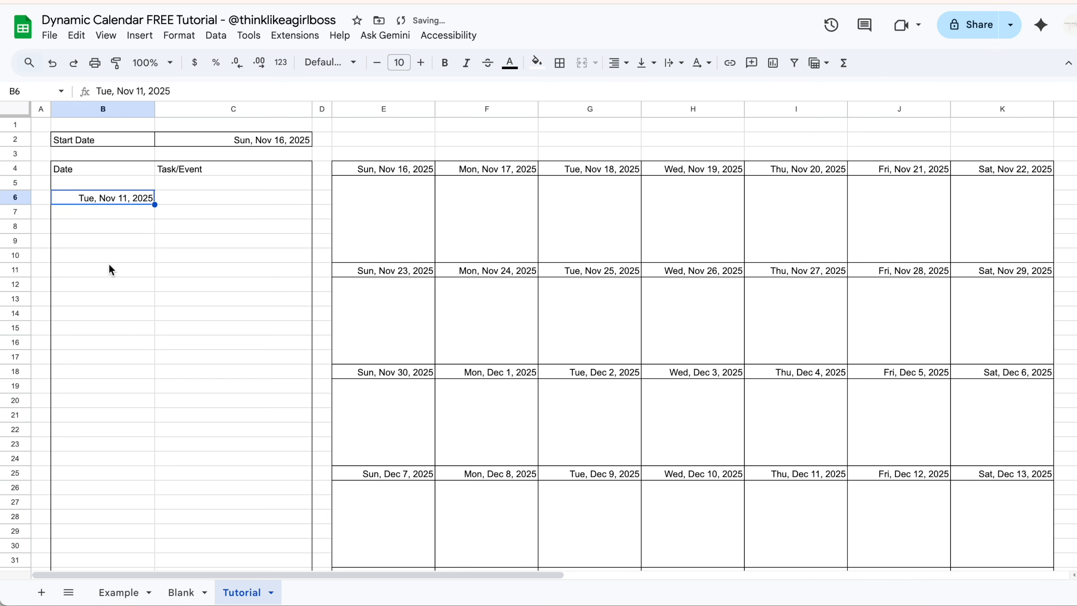
left_click(109, 274)
double_click(109, 272)
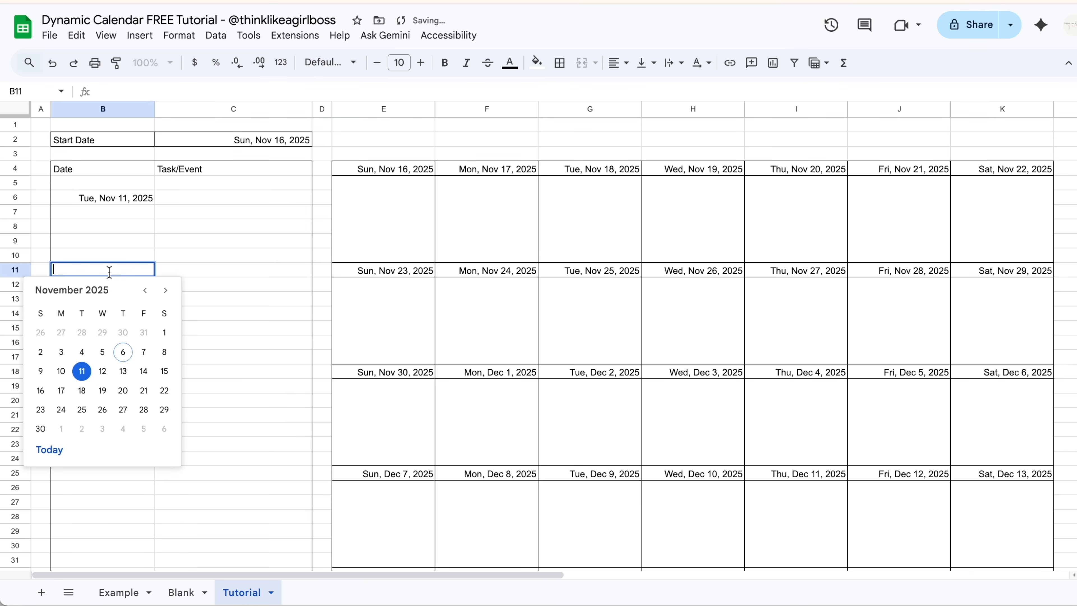
left_click(103, 352)
double_click(115, 328)
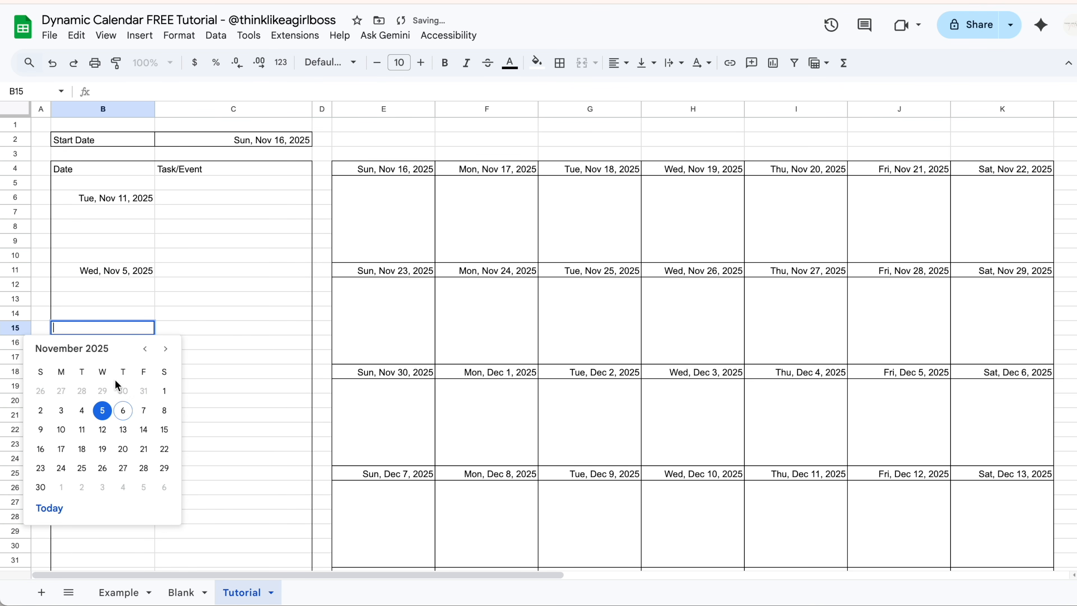
left_click(104, 432)
left_click(190, 401)
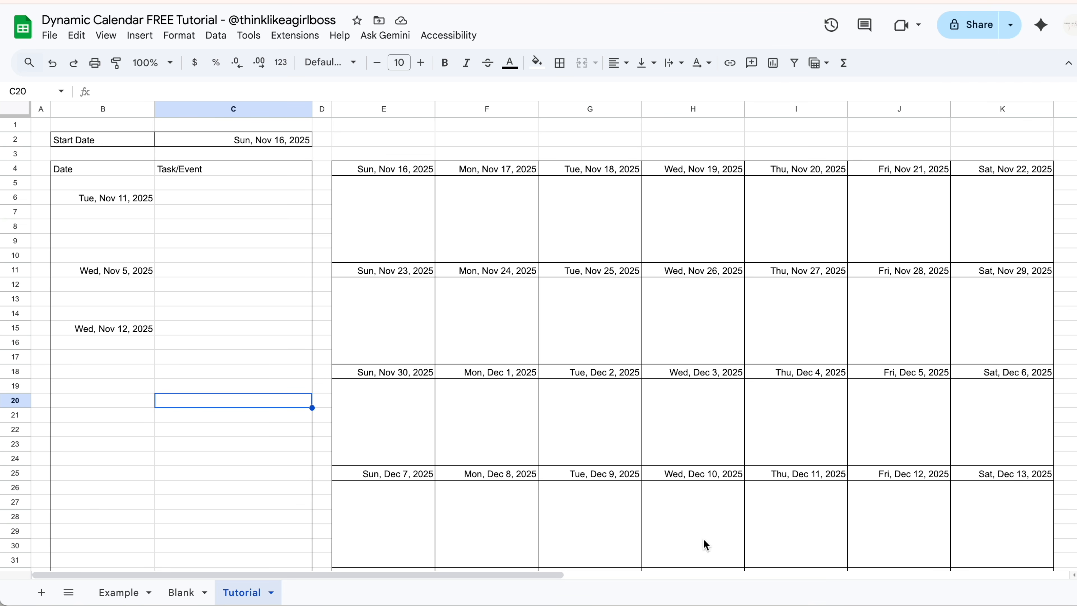
Compare with the Date column on the Example sheet, and clear the test dates from B6:B17 on the Tutorial sheet.
left_click(119, 592)
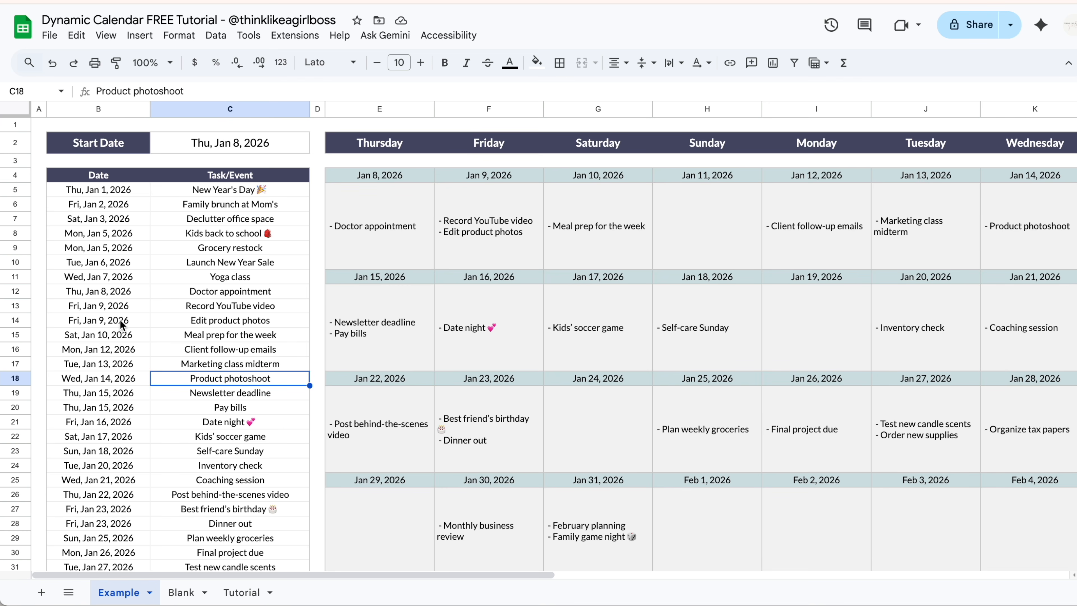
left_click(254, 593)
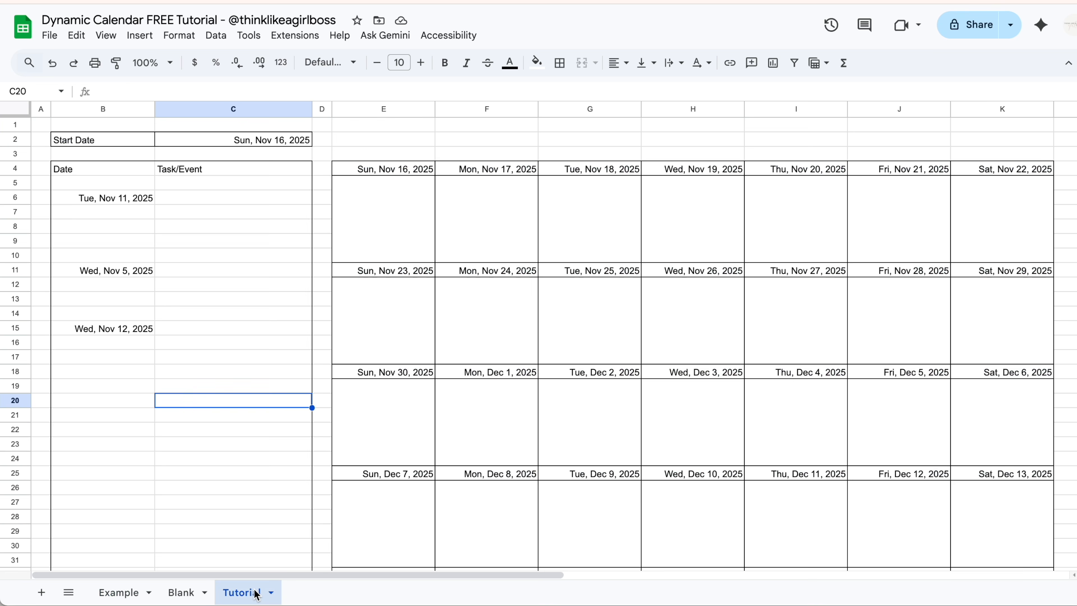
left_click_drag(140, 201, 112, 366)
key("Delete")
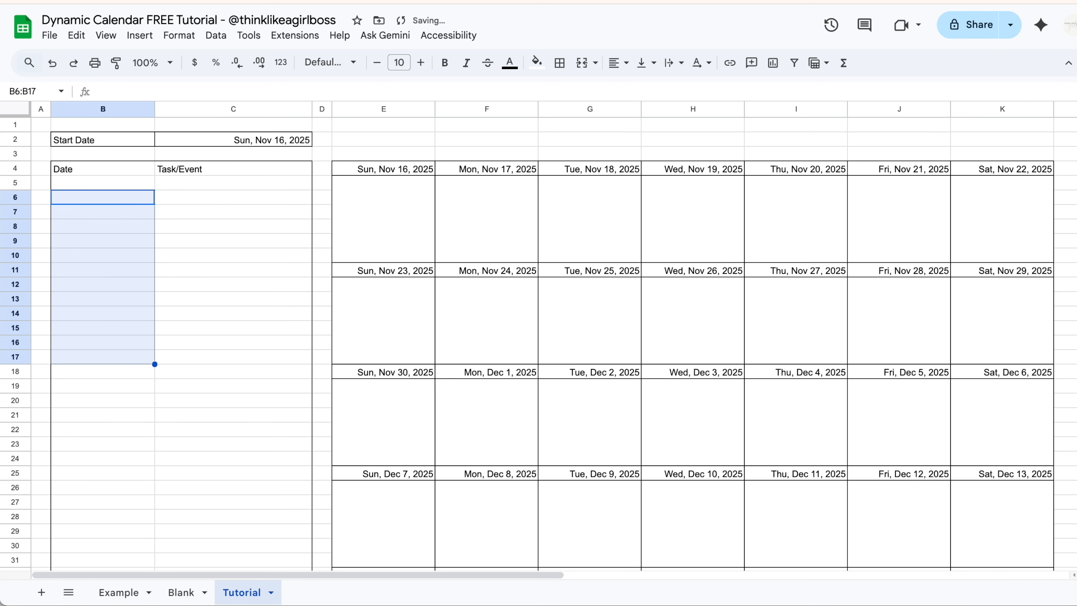
left_click(172, 331)
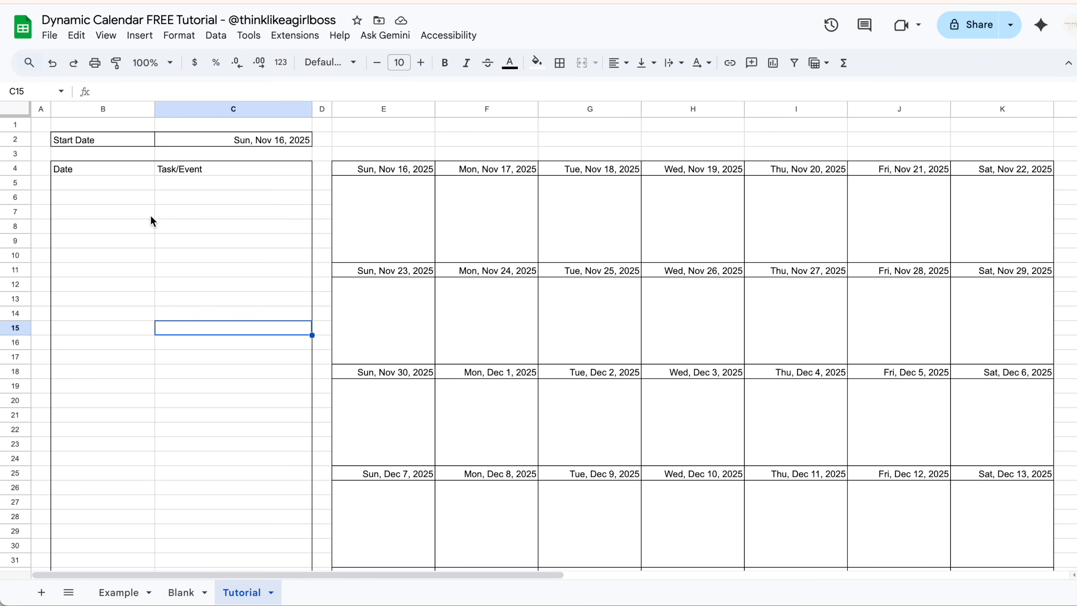
Add the first list entry with the date November 16, 2025 in B5 and "task 1" in C5.
left_click_drag(134, 184, 160, 242)
left_click(160, 242)
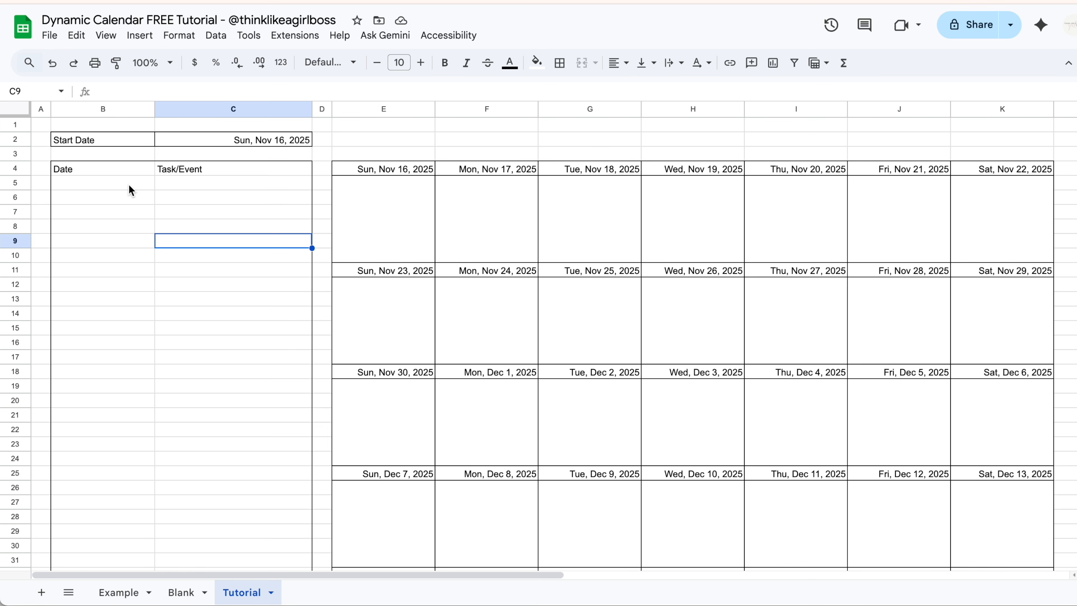
double_click(116, 184)
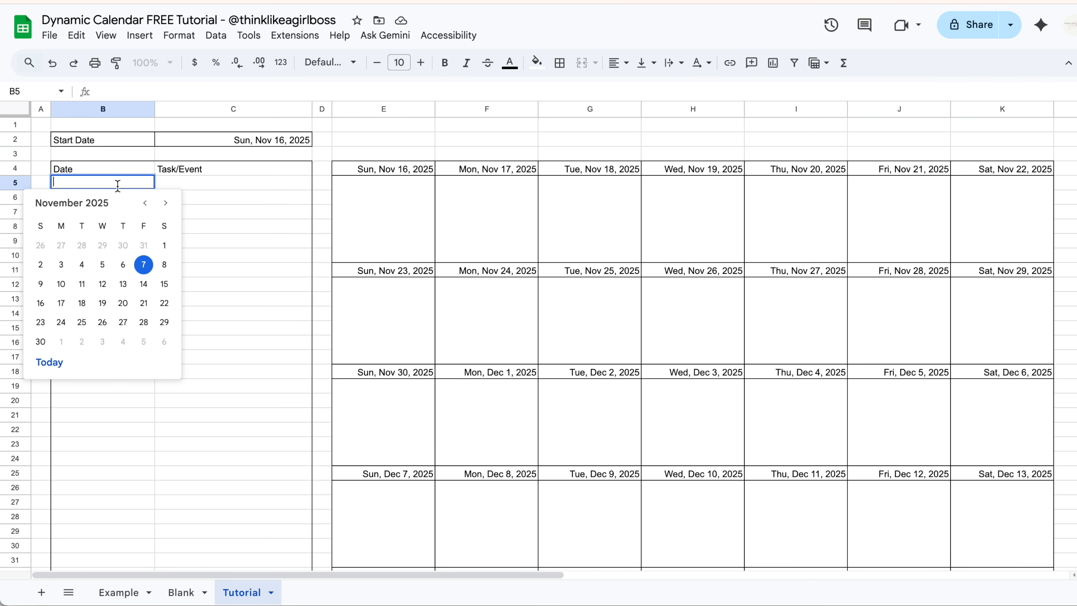
left_click(43, 303)
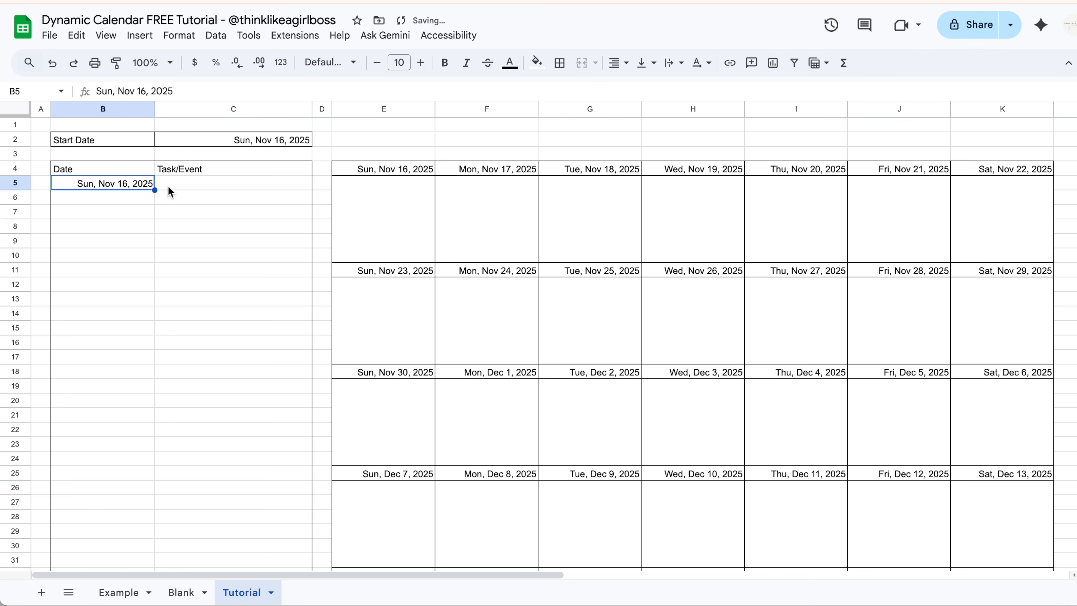
left_click(180, 189)
type("task 1")
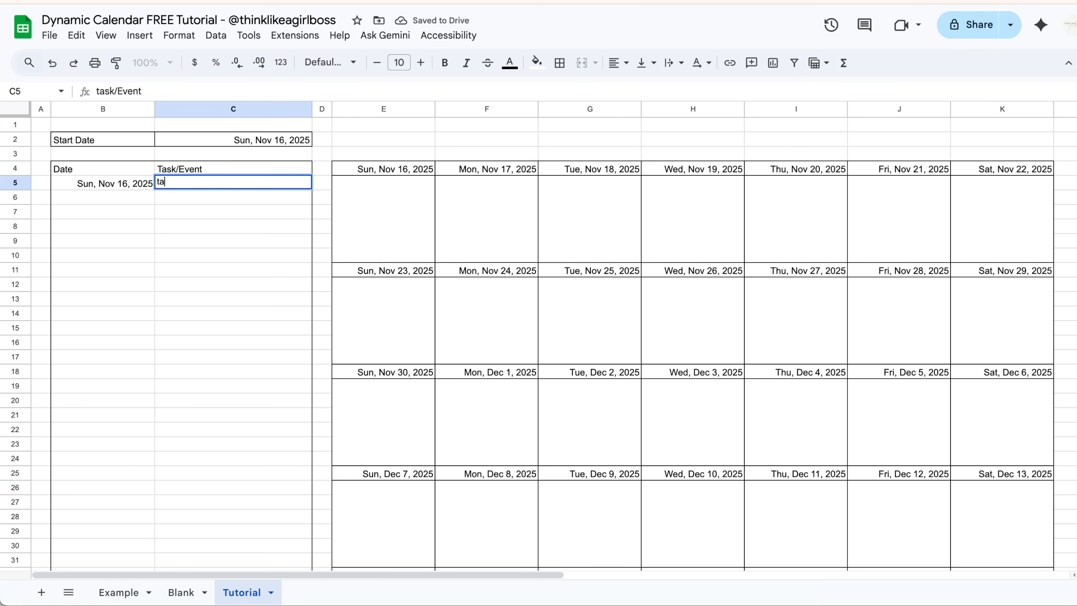
key("Return")
Copy the first list entry in B5:C5 into rows 6 and 7 of the task list.
left_click_drag(132, 183, 168, 186)
key("ctrl+c")
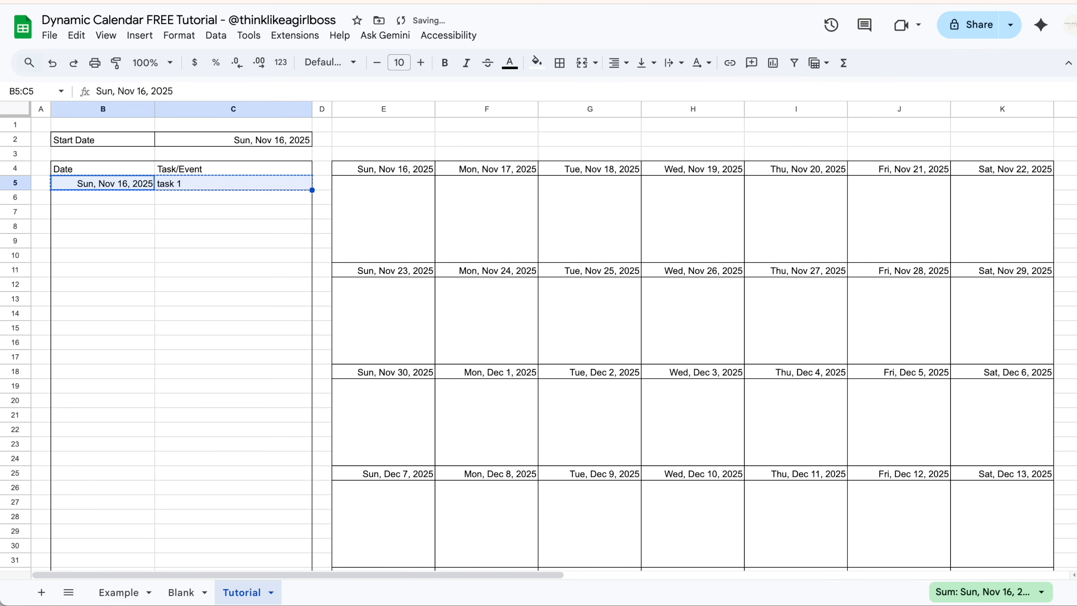
key("Down")
key("ctrl+v")
key("Down")
key("ctrl+v")
Change the copied entries to "task 2" in C6 and "task 3" in C7.
left_click(195, 197)
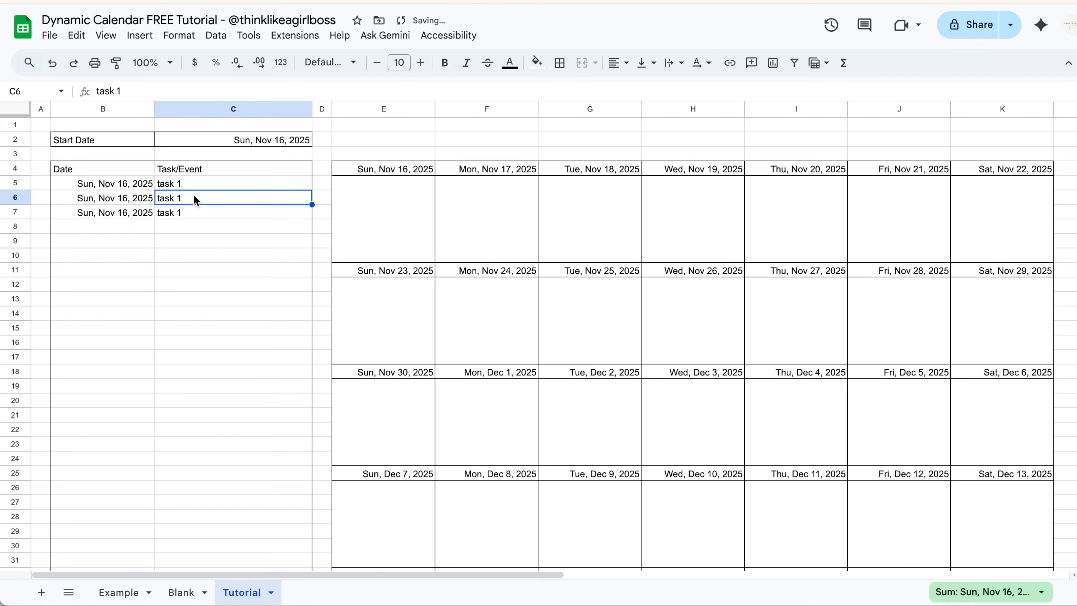
key("Return")
key("BackSpace")
type("2")
key("Return")
key("Return")
key("BackSpace")
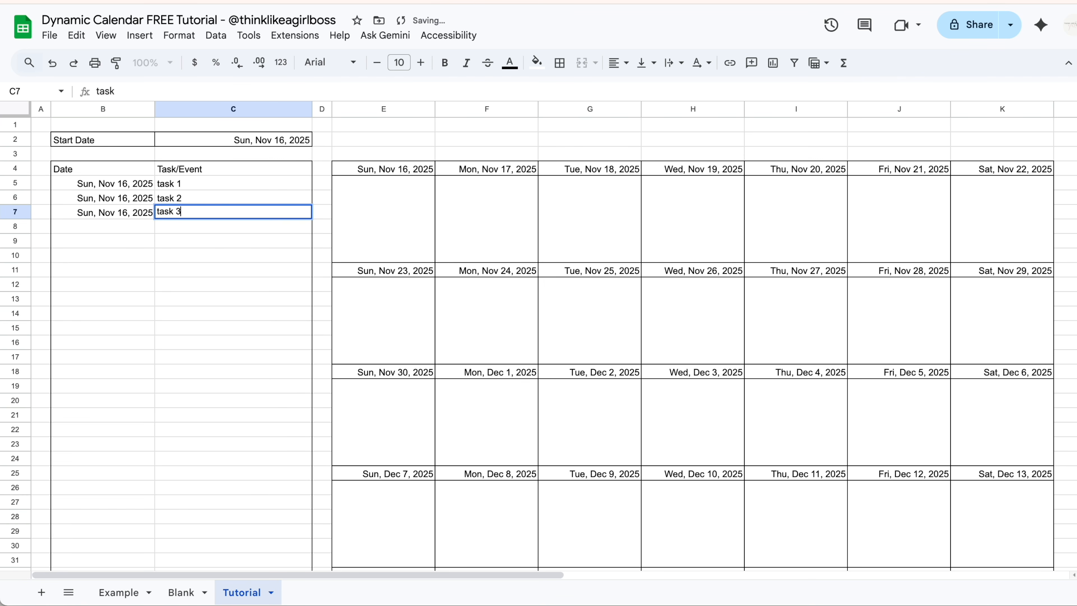
key("Return")
left_click(233, 288)
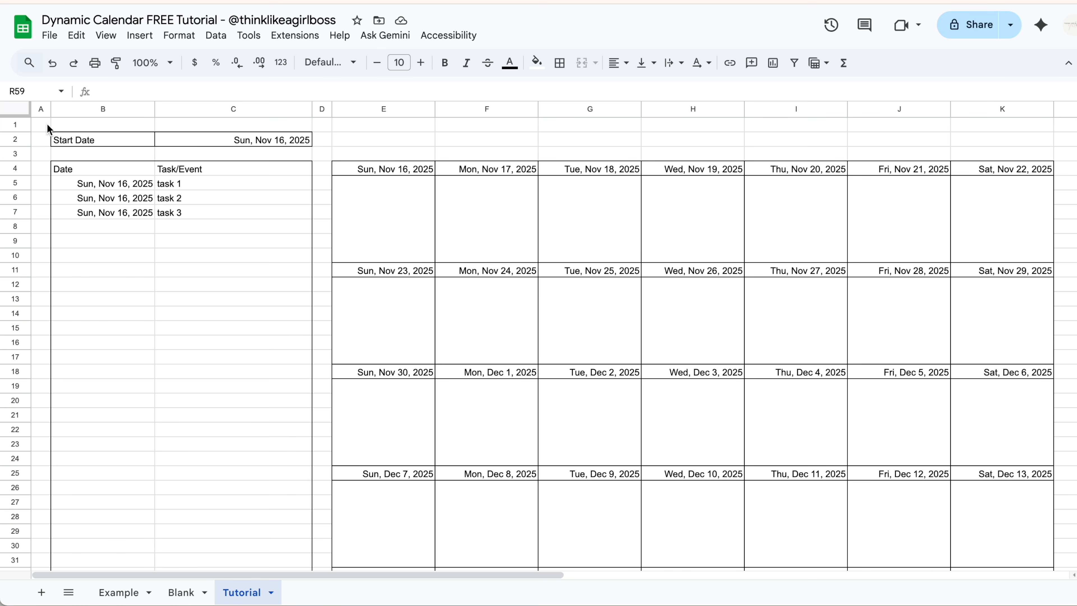
Center-align the contents of every cell on the Tutorial sheet horizontally.
left_click(19, 111)
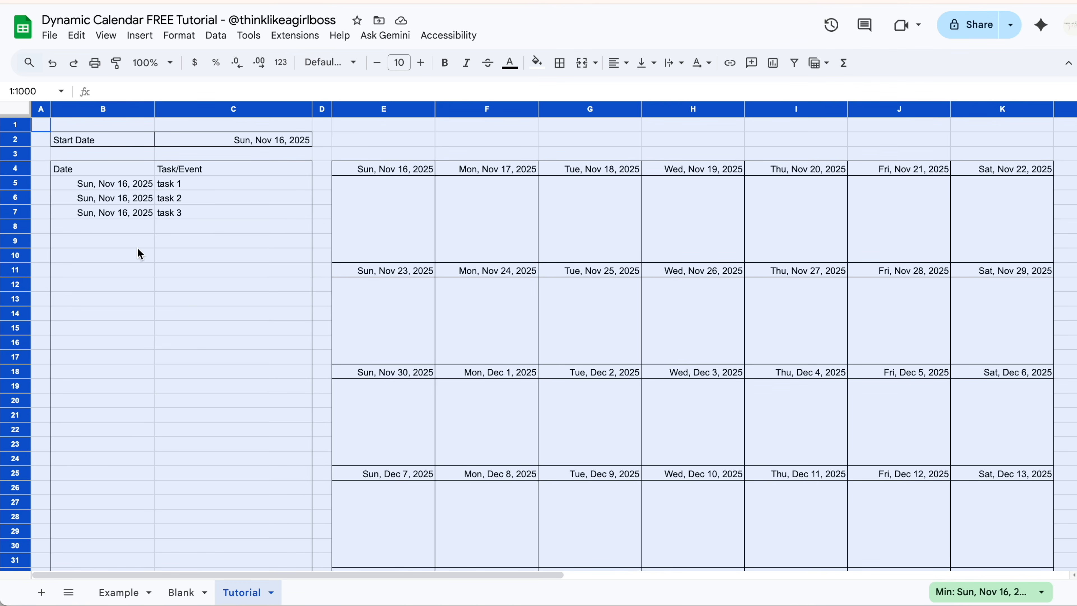
left_click(620, 64)
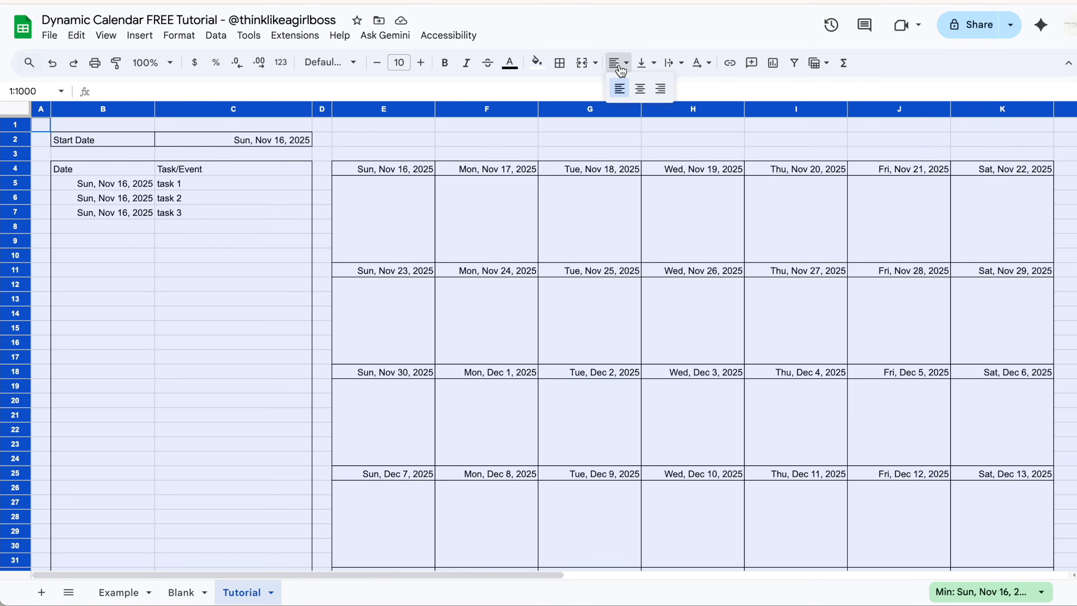
left_click(640, 89)
left_click(589, 218)
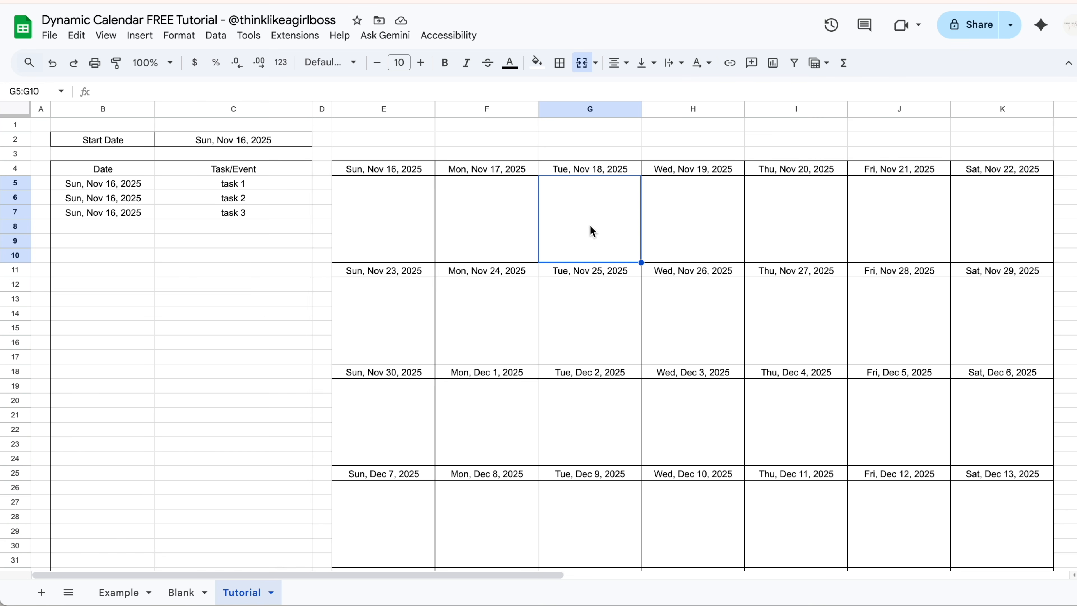
Start a JOIN formula in the first day cell, E5:E10, with " - " as the delimiter.
left_click(359, 213)
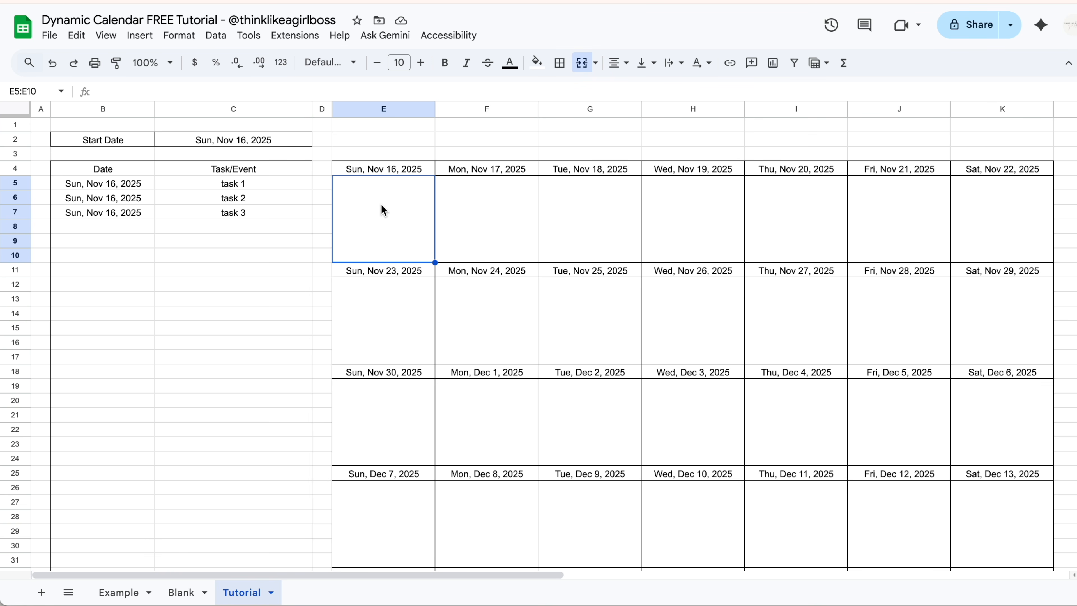
type("=")
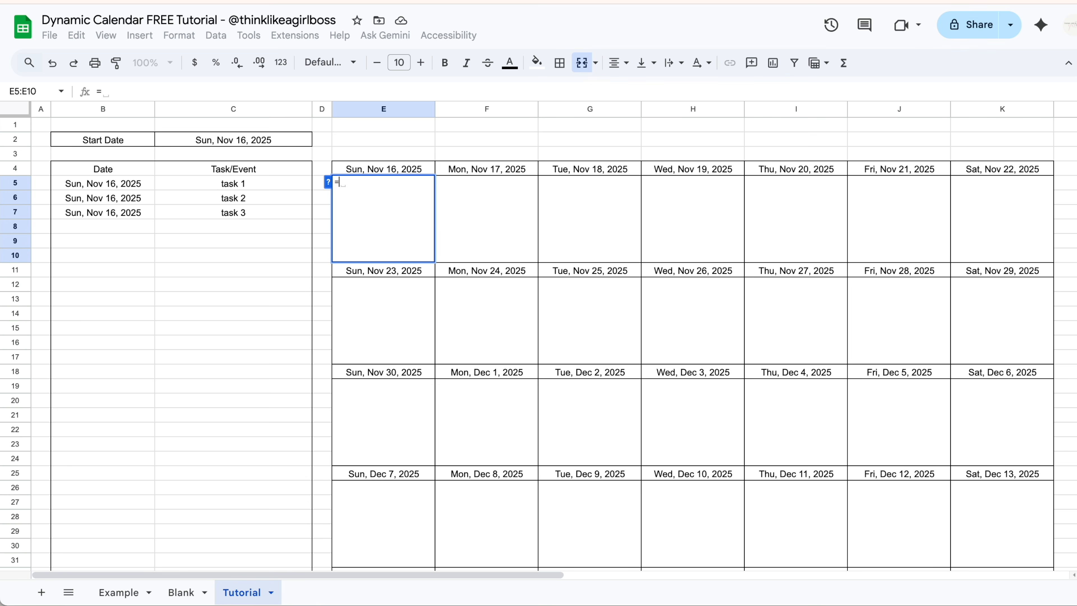
type("JOIN(")
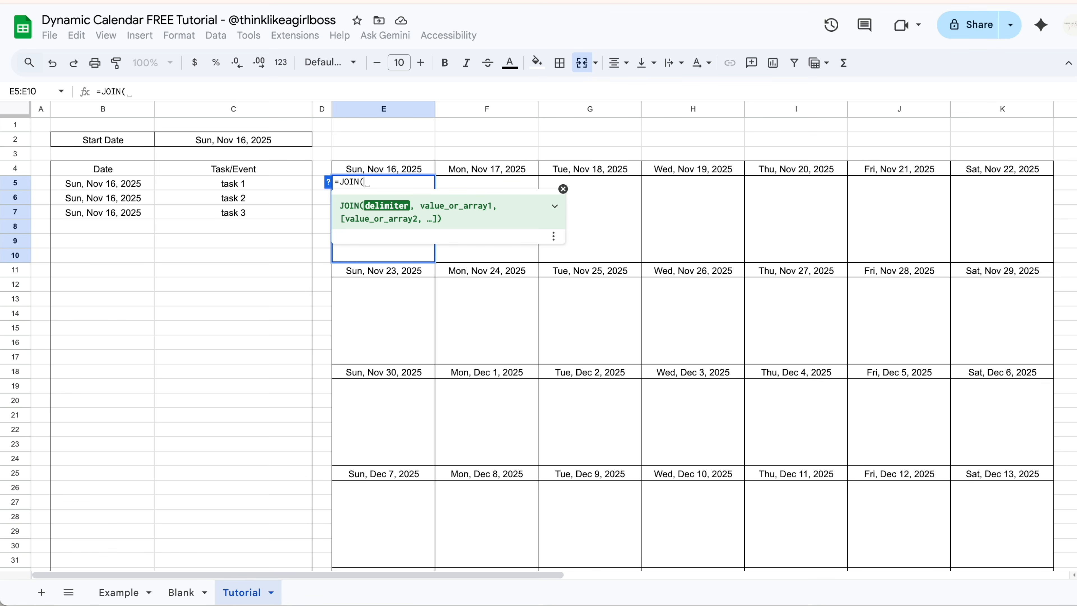
type("\"")
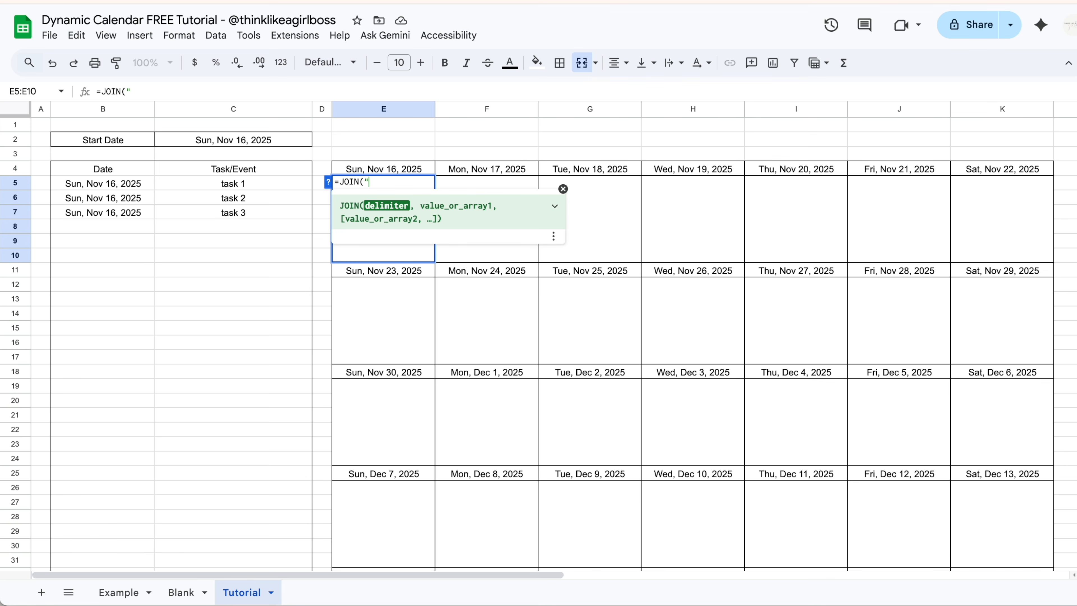
type(" - \",")
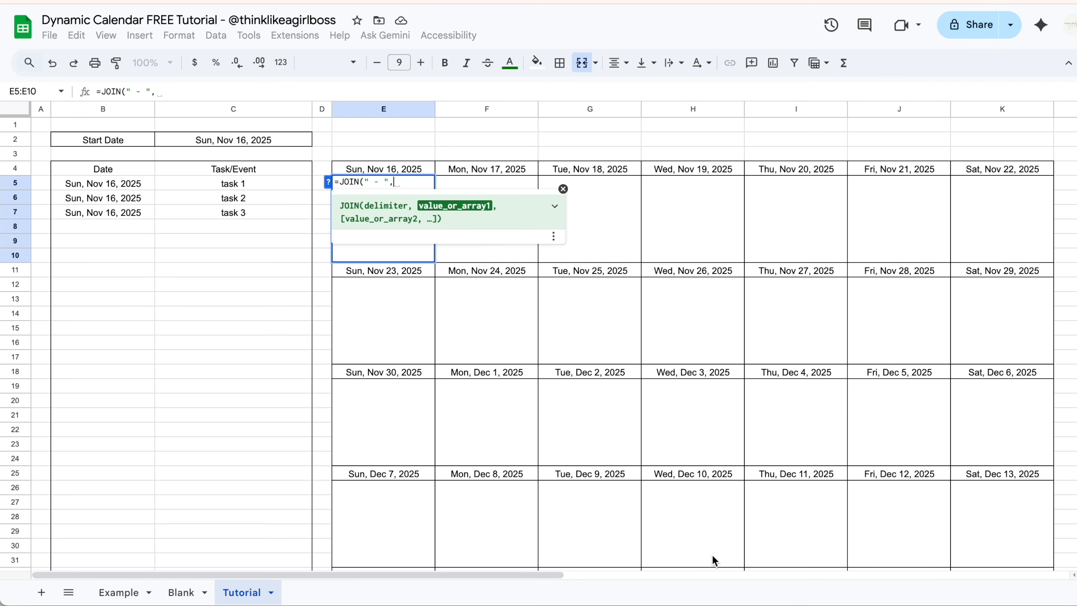
Nest a FILTER function in the JOIN formula, using the Task/Event cells C5:C54 as its range.
type("FILTER(")
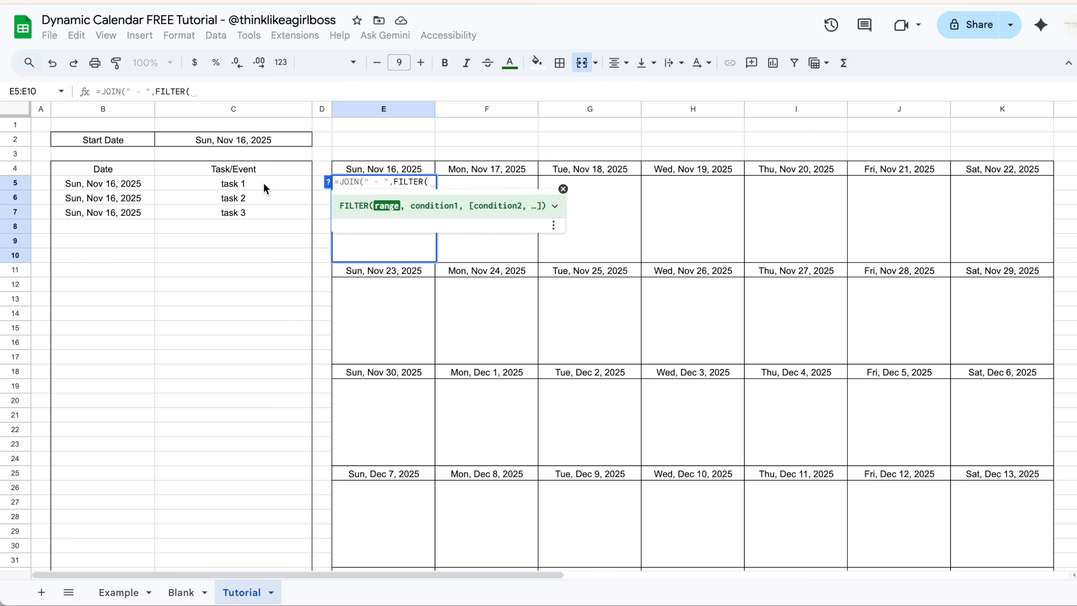
left_click_drag(263, 185, 248, 515)
scroll(257, 452, "down", 8)
scroll(242, 362, "up", 10)
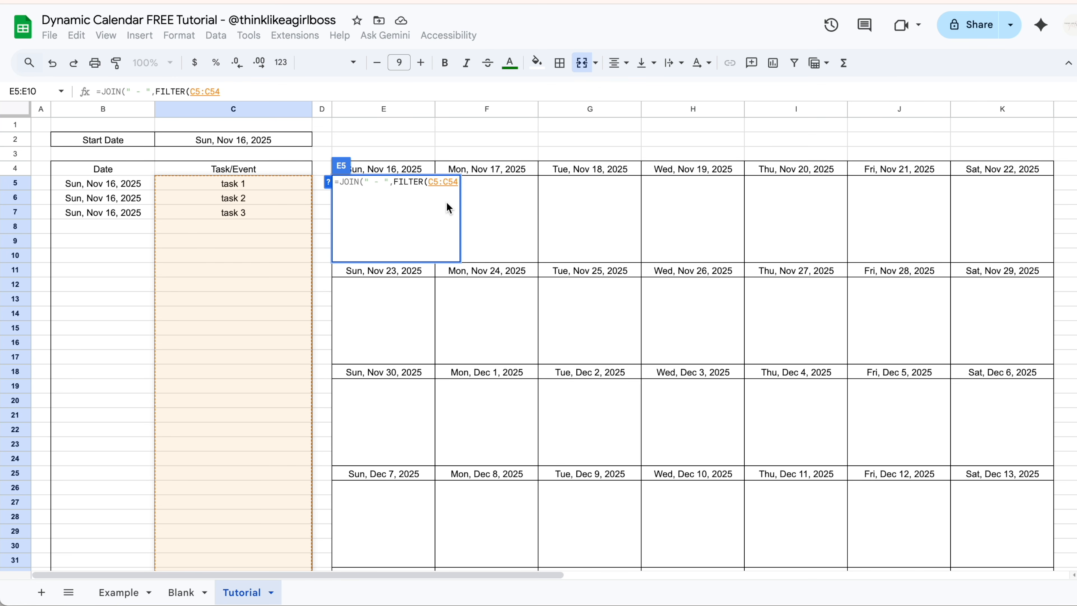
Begin the FILTER condition with the Date cells B5:B54.
type(",")
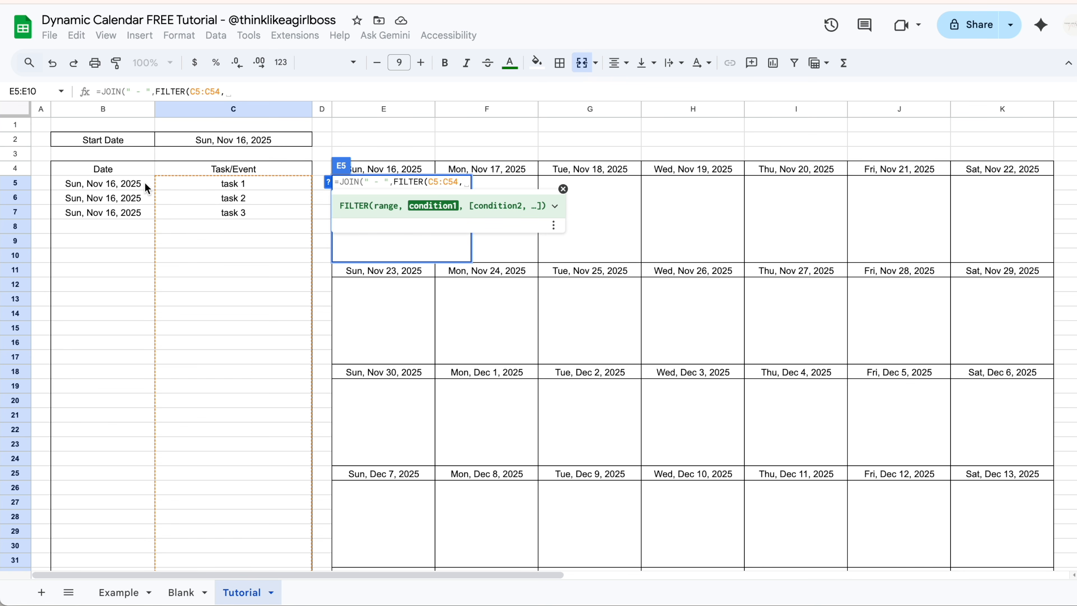
left_click_drag(145, 182, 130, 375)
scroll(136, 366, "down", 10)
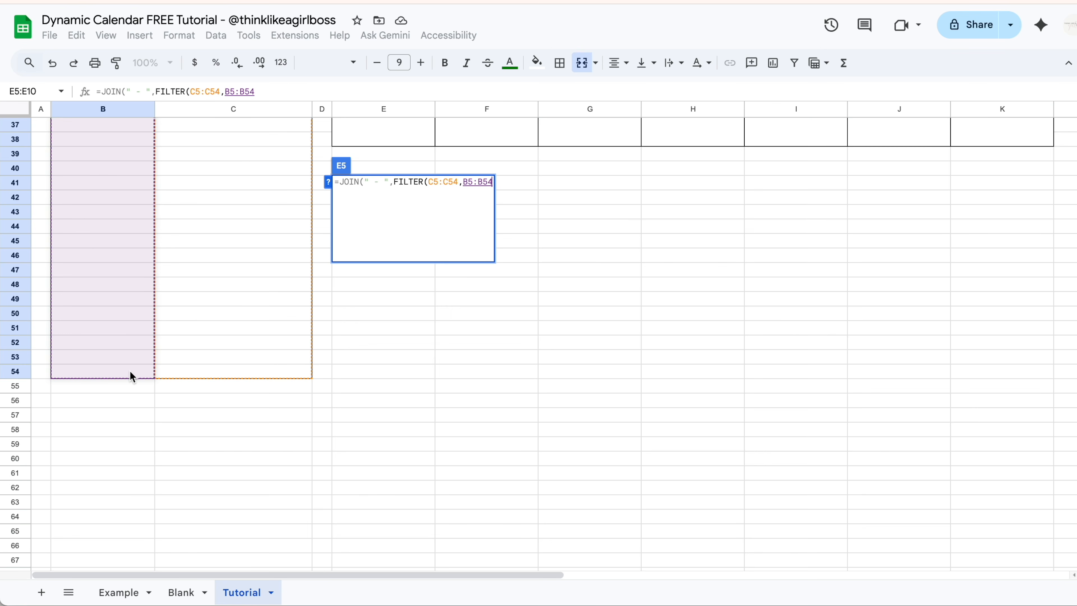
scroll(130, 375, "up", 10)
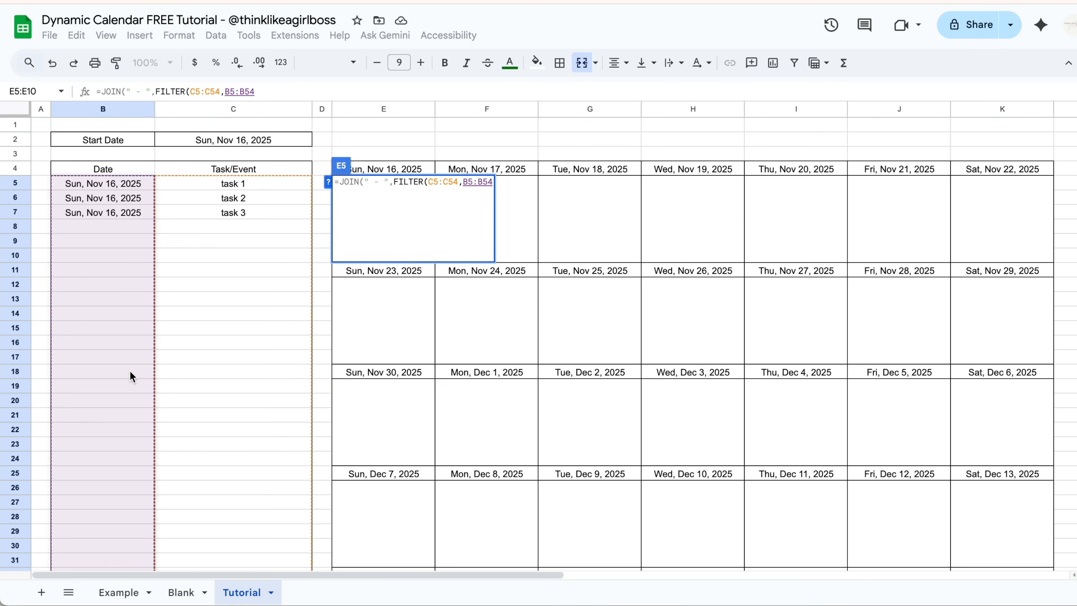
Complete the first day's task formula in E5 as =JOIN(" - ",FILTER(C5:C54,B5:B54=E4)).
type("=")
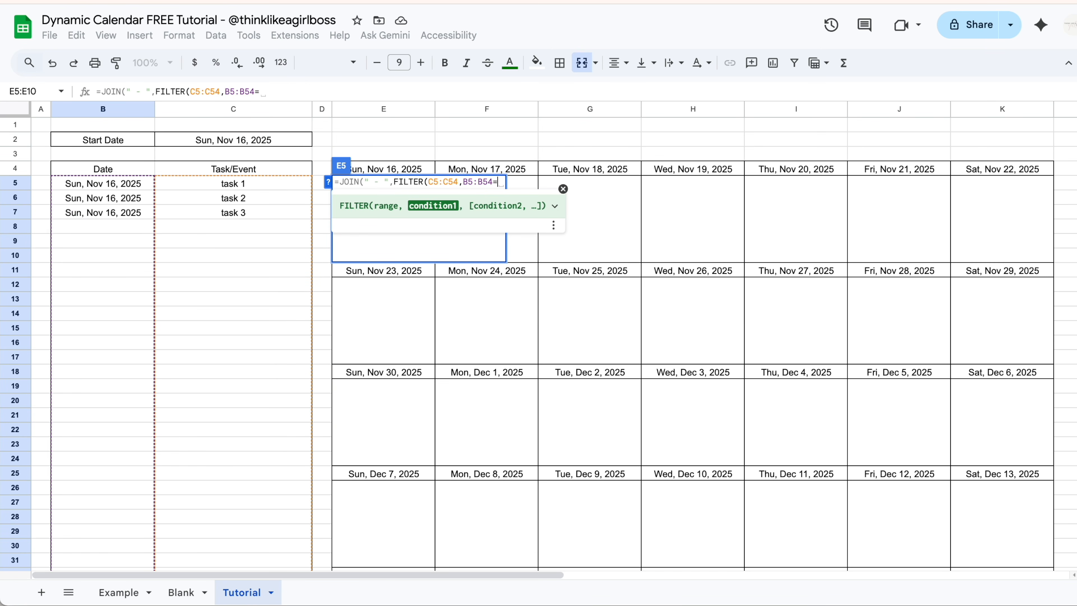
left_click(383, 171)
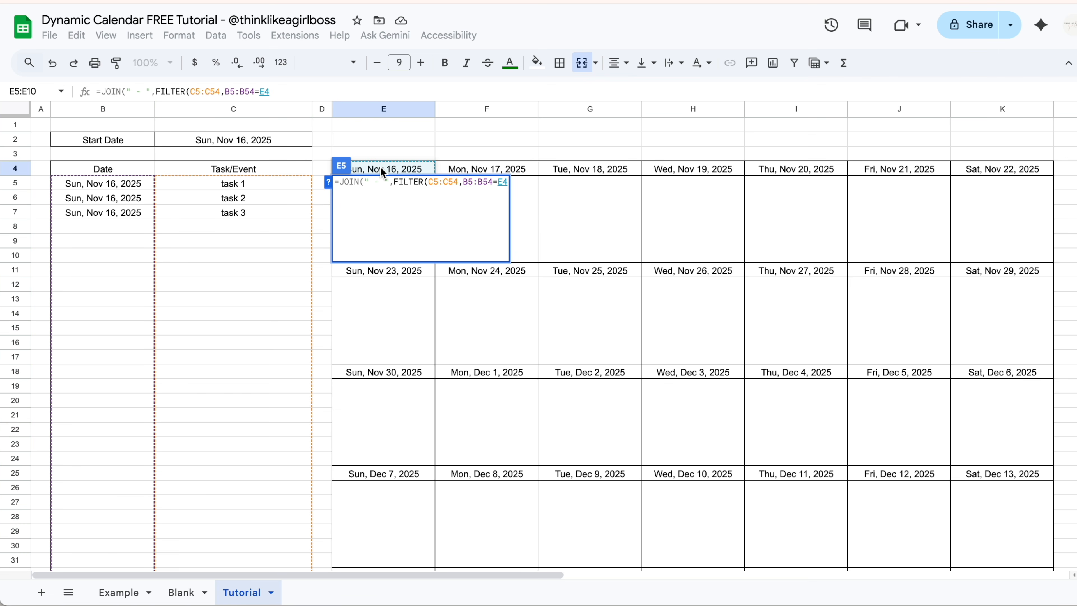
type(")")
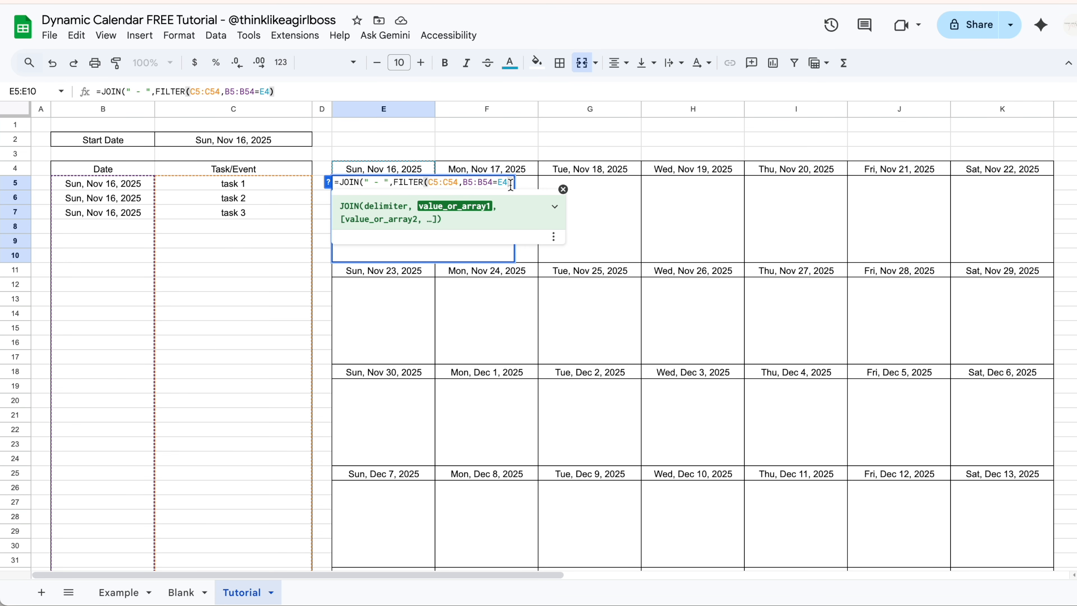
type(")")
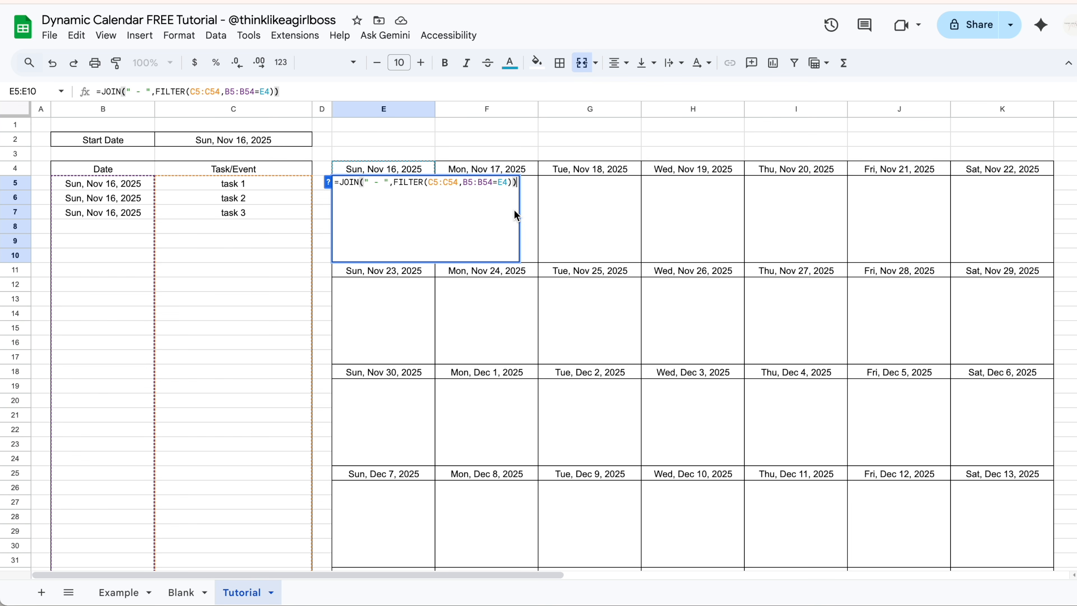
key("Return")
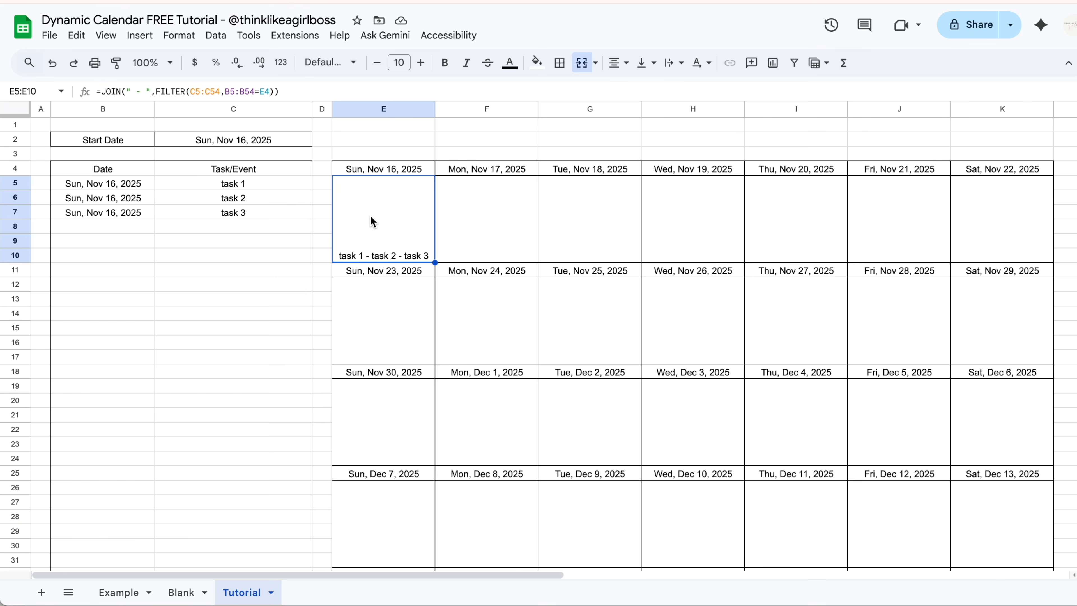
Center the first day's task text vertically in E5 and compare it with the layout on the Blank sheet.
left_click(651, 69)
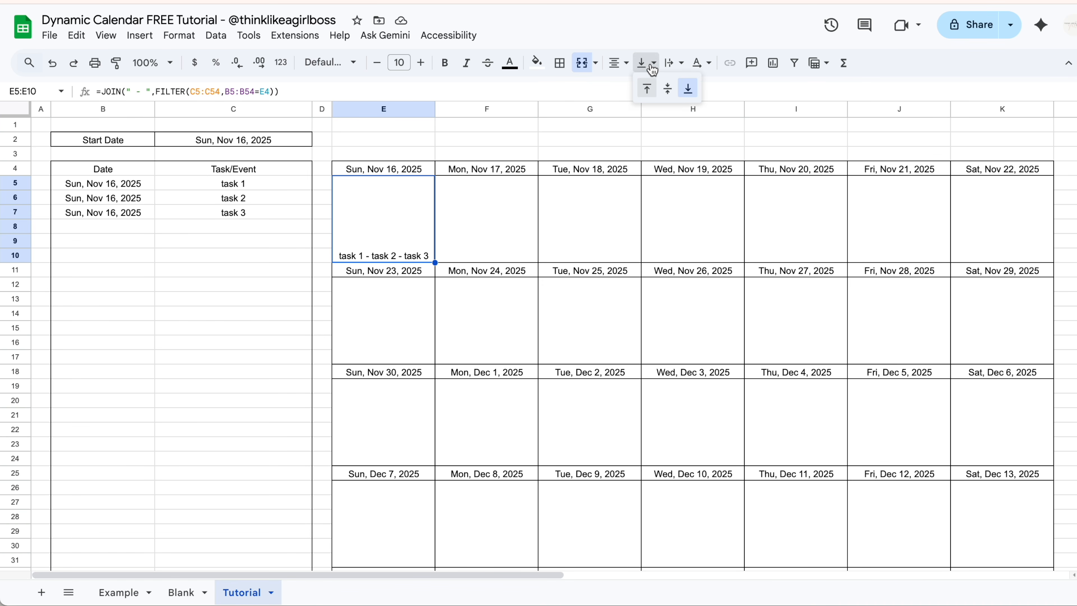
left_click(670, 90)
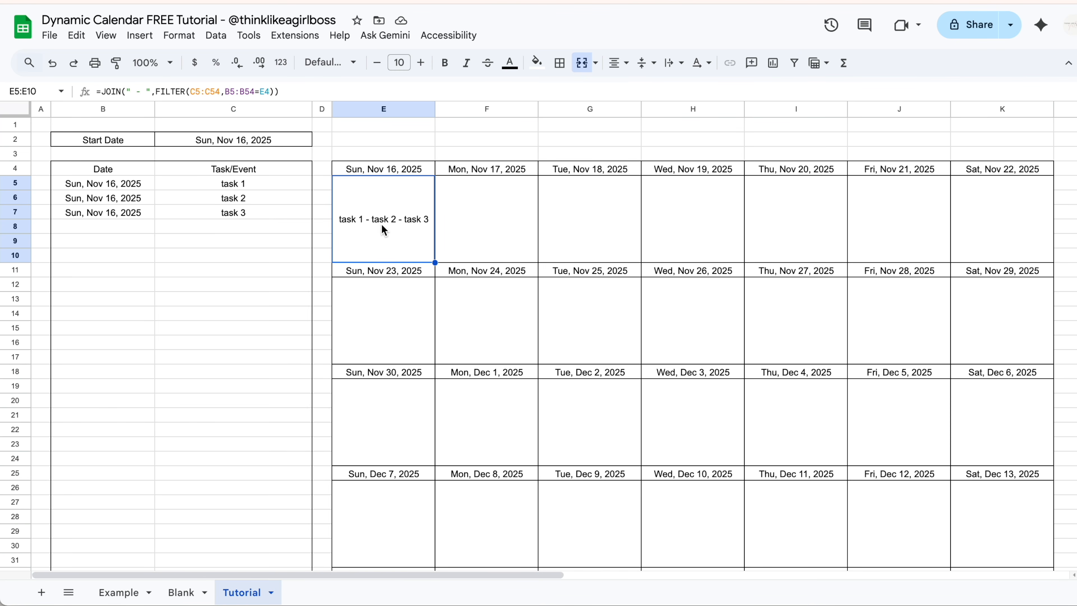
left_click(180, 595)
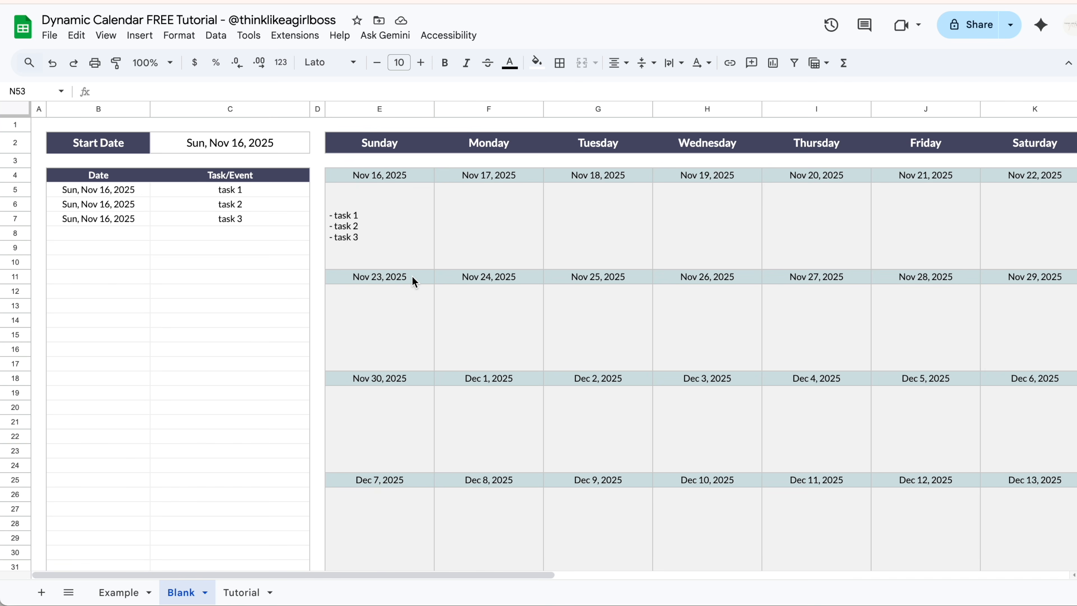
left_click(241, 592)
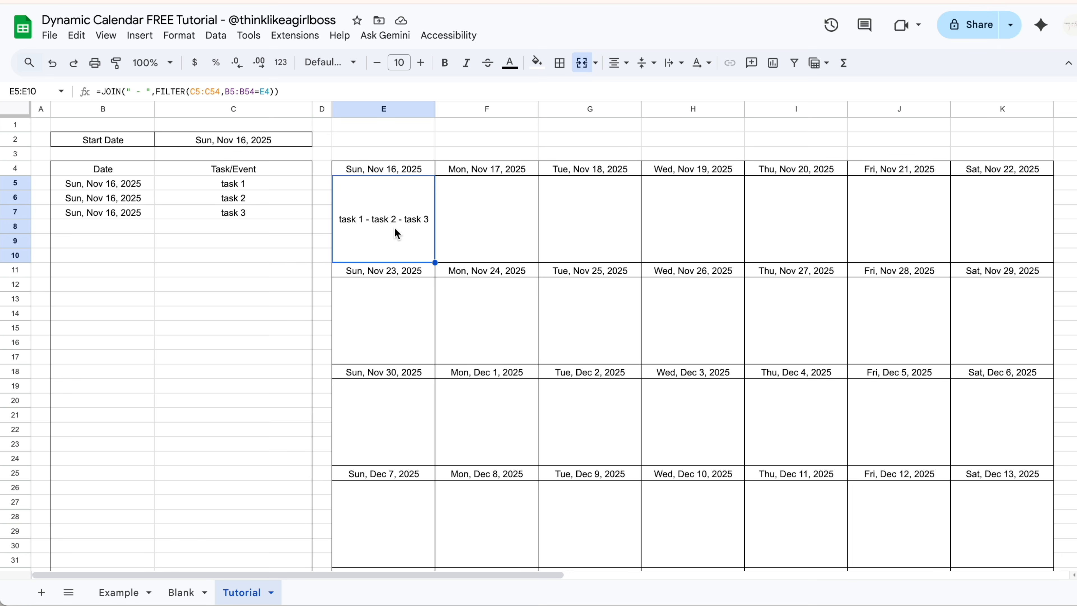
Change the JOIN delimiter in the E5 formula to CHAR(10)&" - " so each task starts on its own line.
double_click(369, 241)
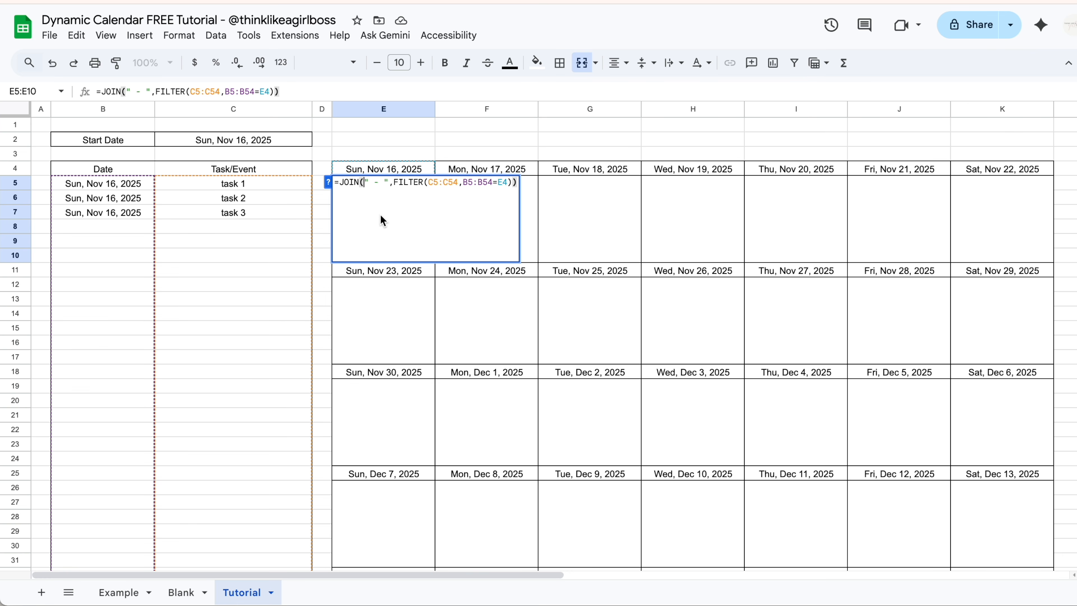
type("CHAR(")
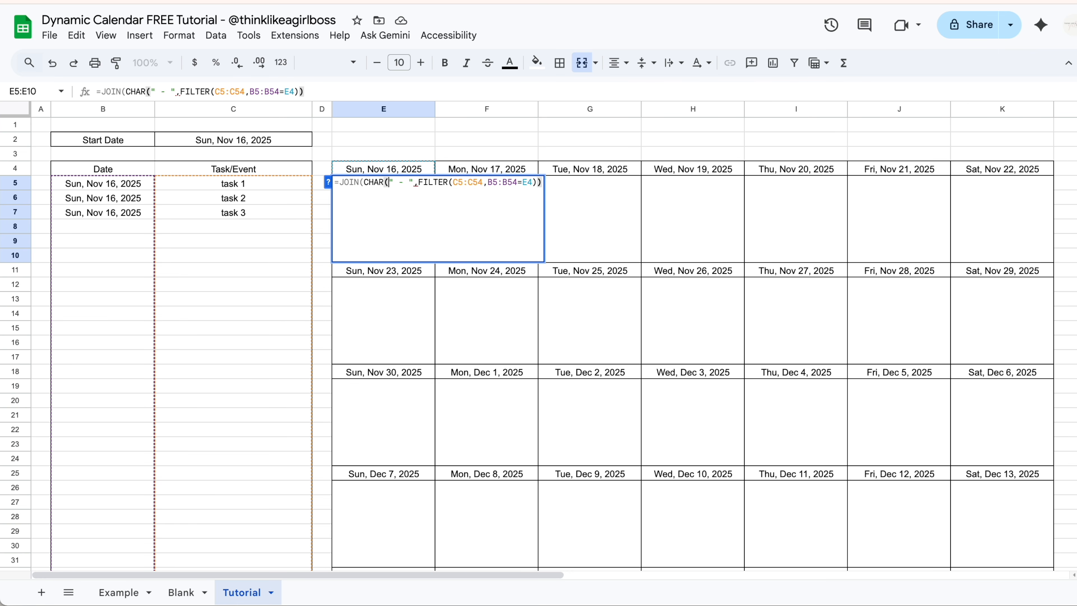
type("10")
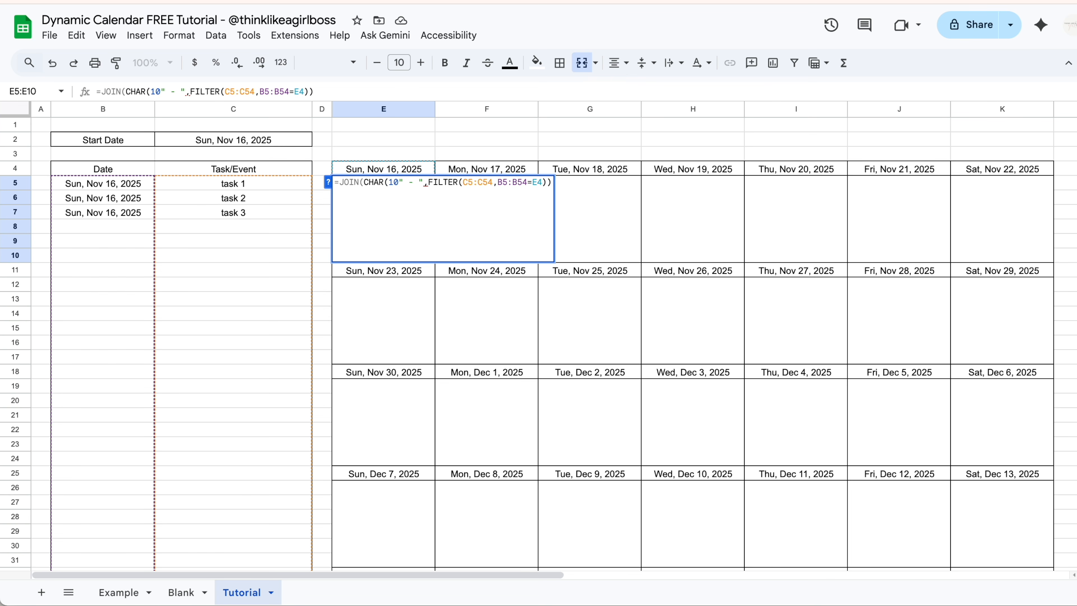
type(")")
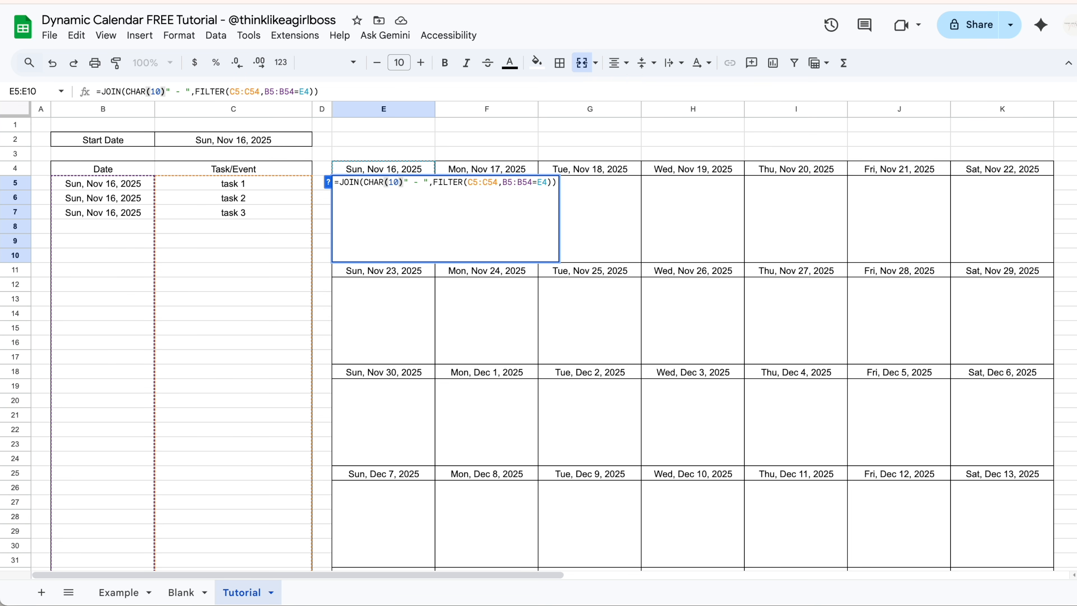
type("&")
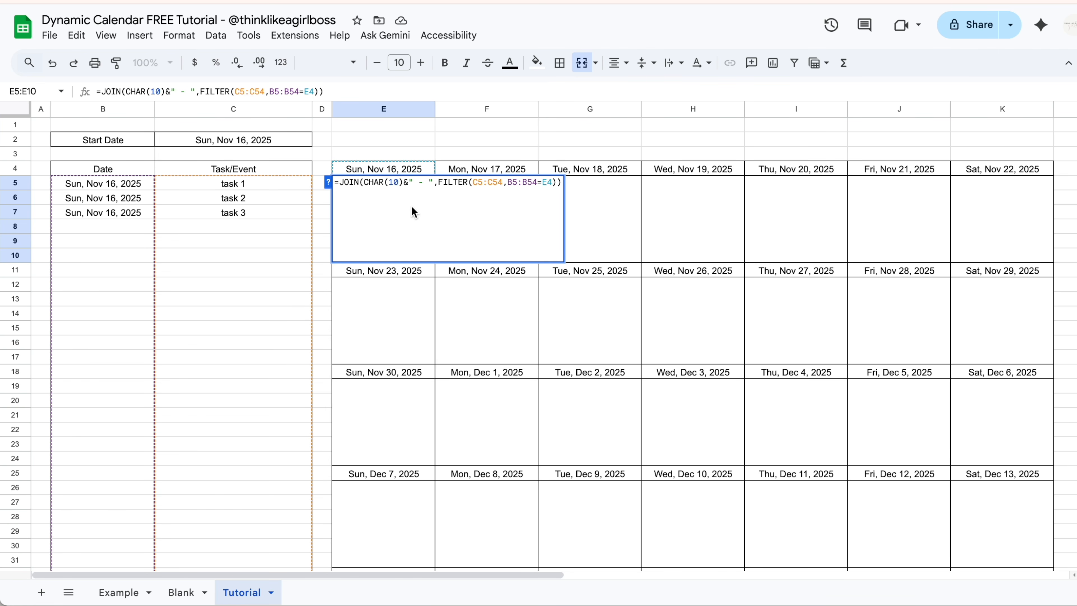
left_click_drag(363, 183, 402, 183)
left_click(408, 182)
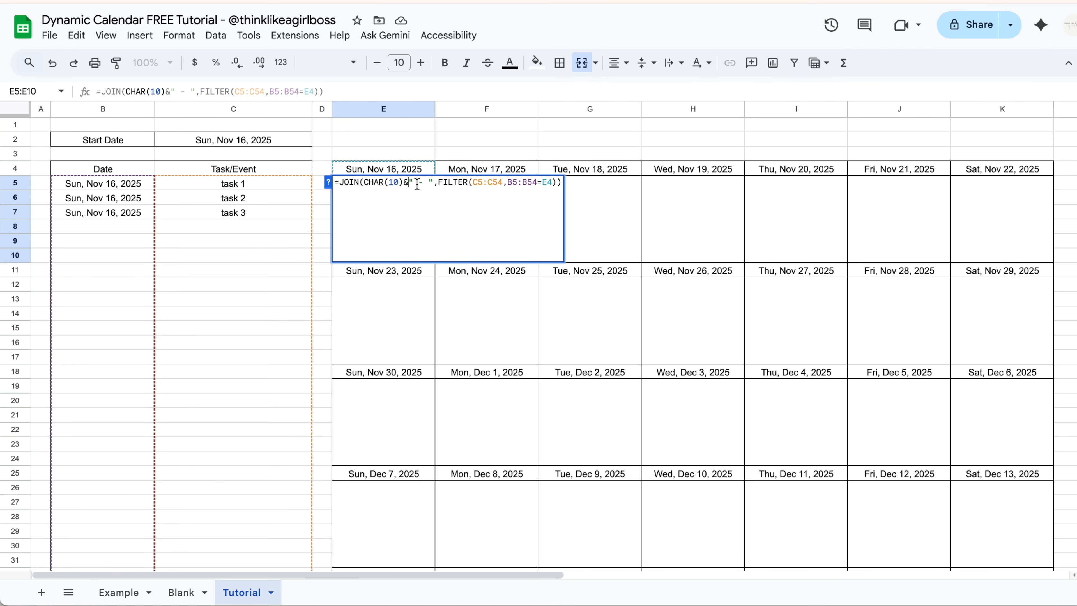
left_click_drag(364, 182, 433, 183)
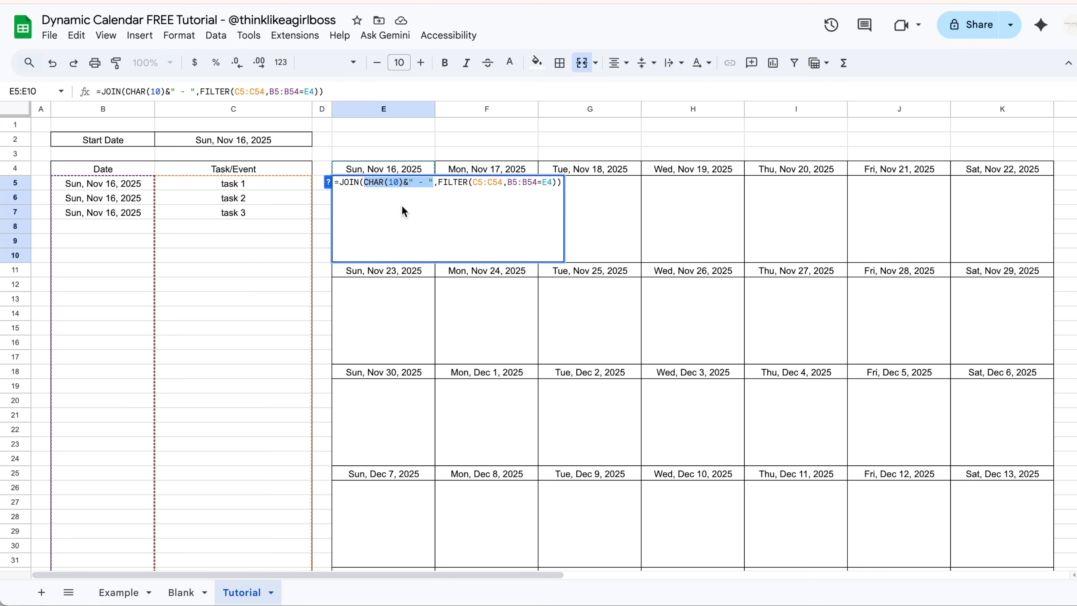
left_click(560, 205)
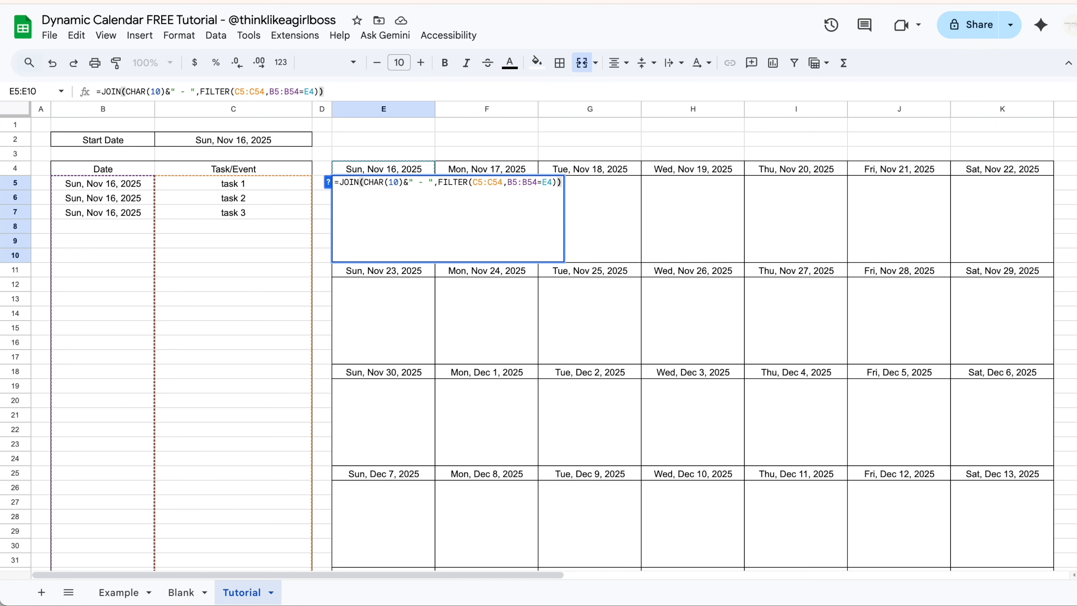
key("Return")
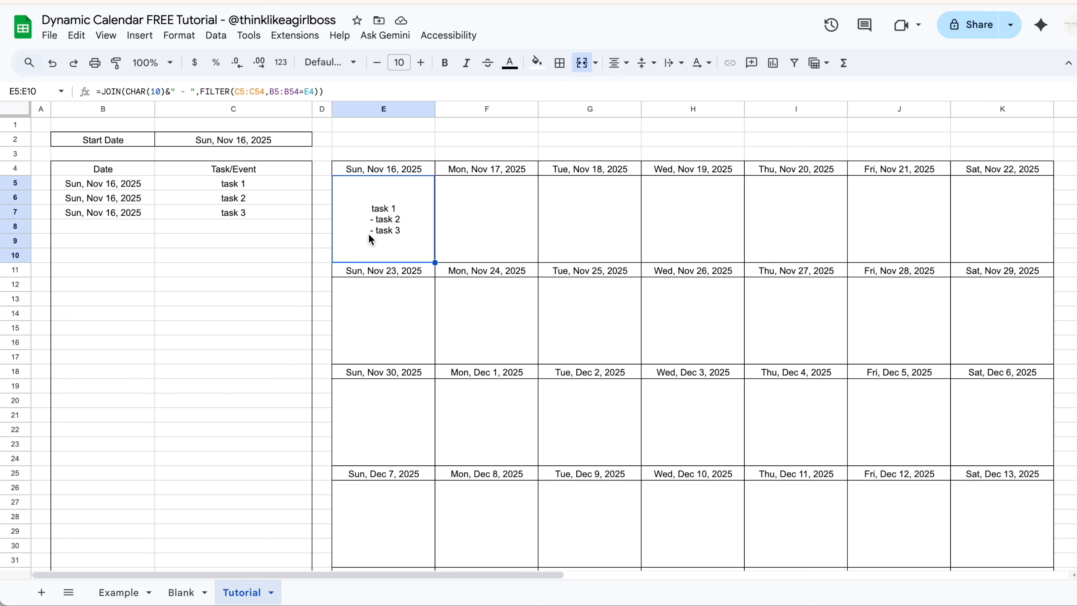
Add a fourth entry to the task list in row 8, dated Nov 16, 2025 and named "task 4".
double_click(119, 227)
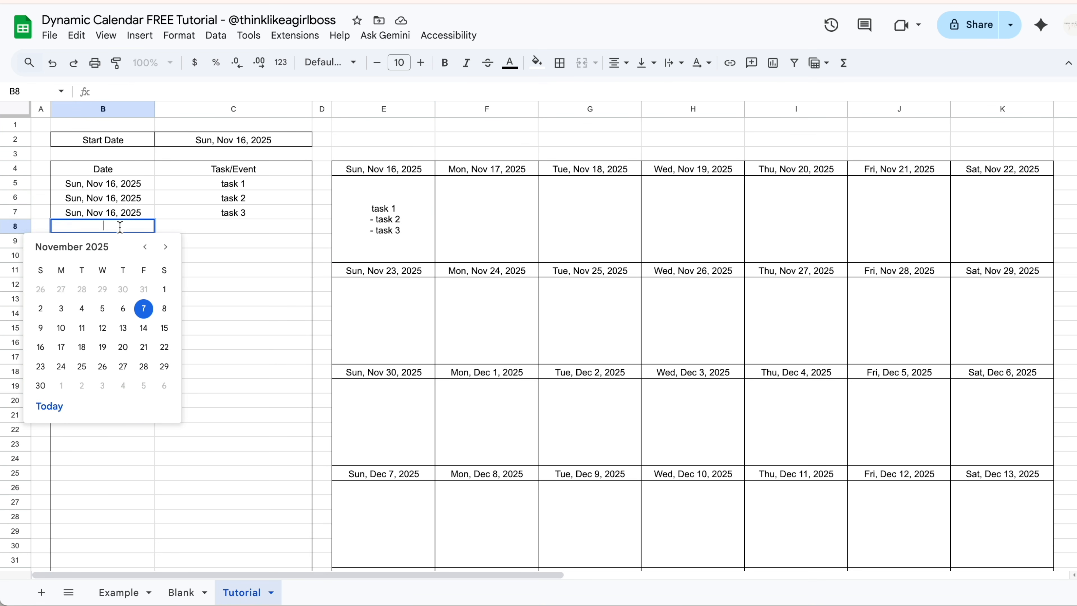
left_click(40, 347)
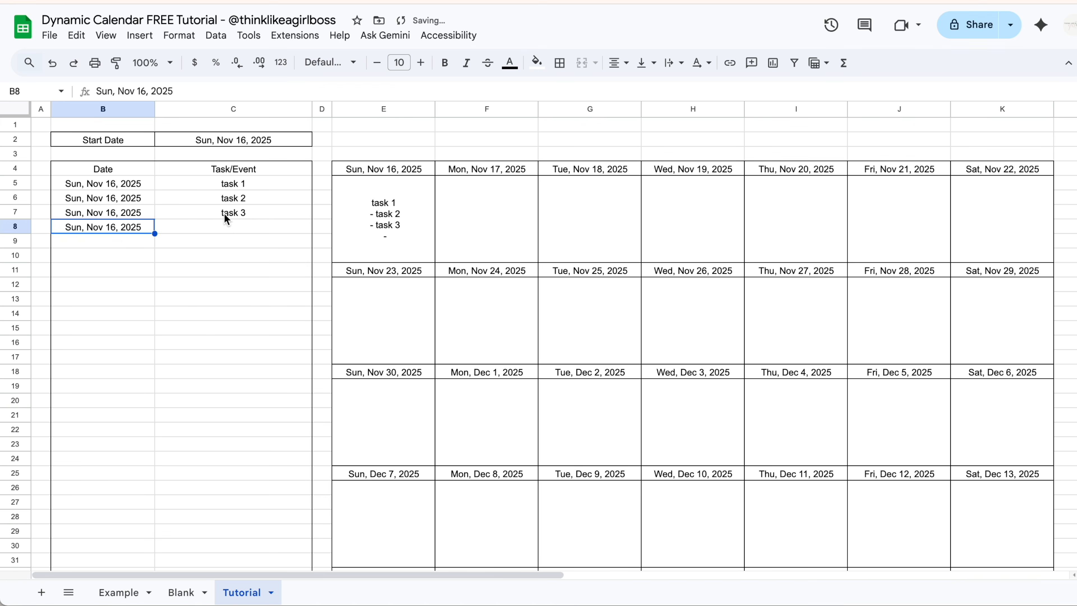
left_click(226, 228)
type("tas")
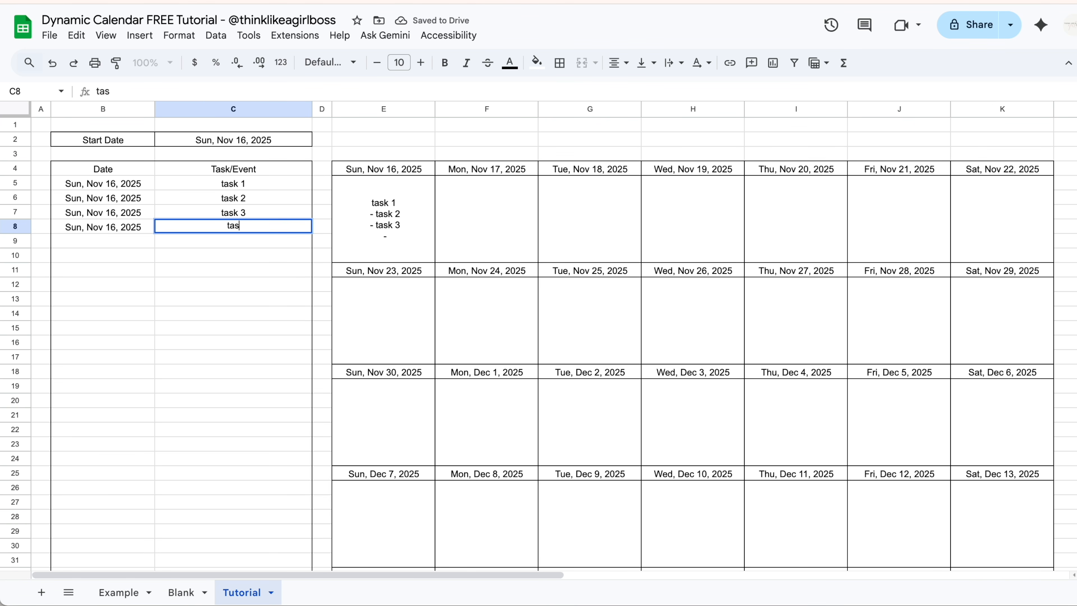
type("k 4")
key("Return")
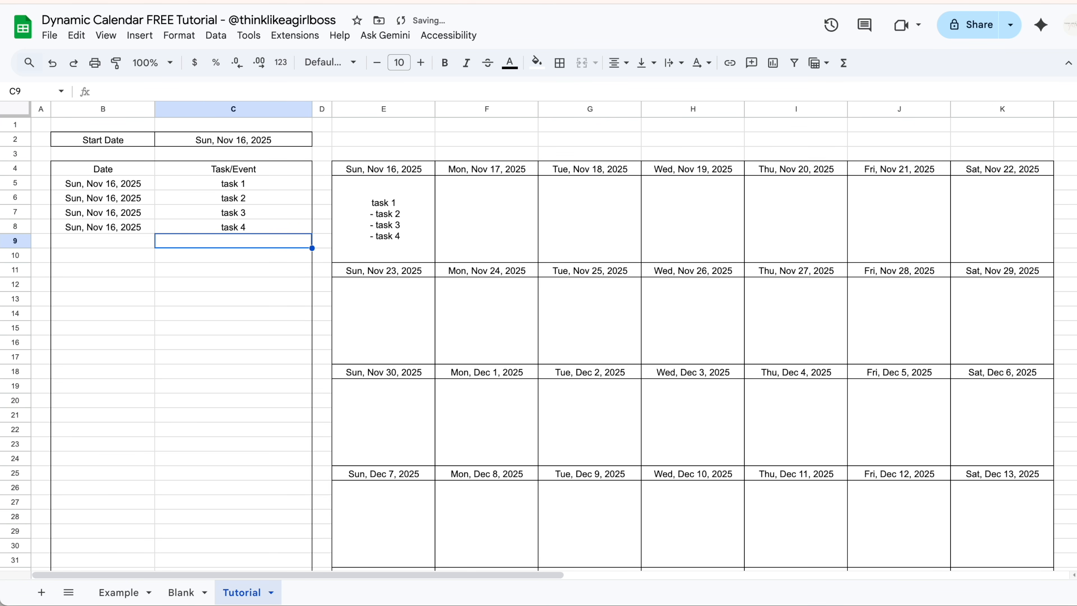
Prefix the JOIN function in the E5 formula with " - "& so the first task also gets a dash.
left_click(405, 227)
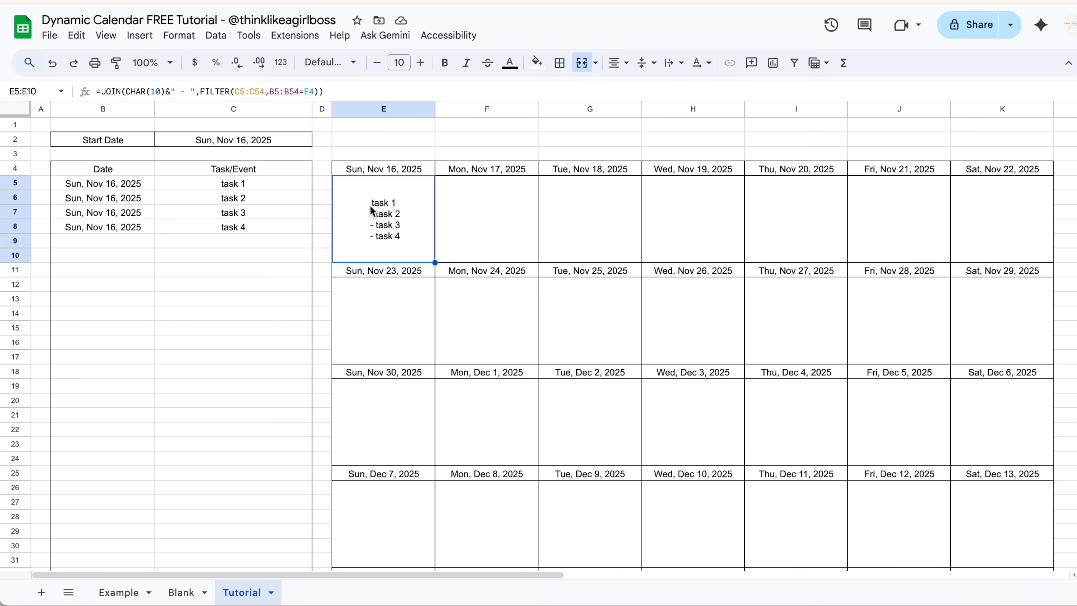
key("Return")
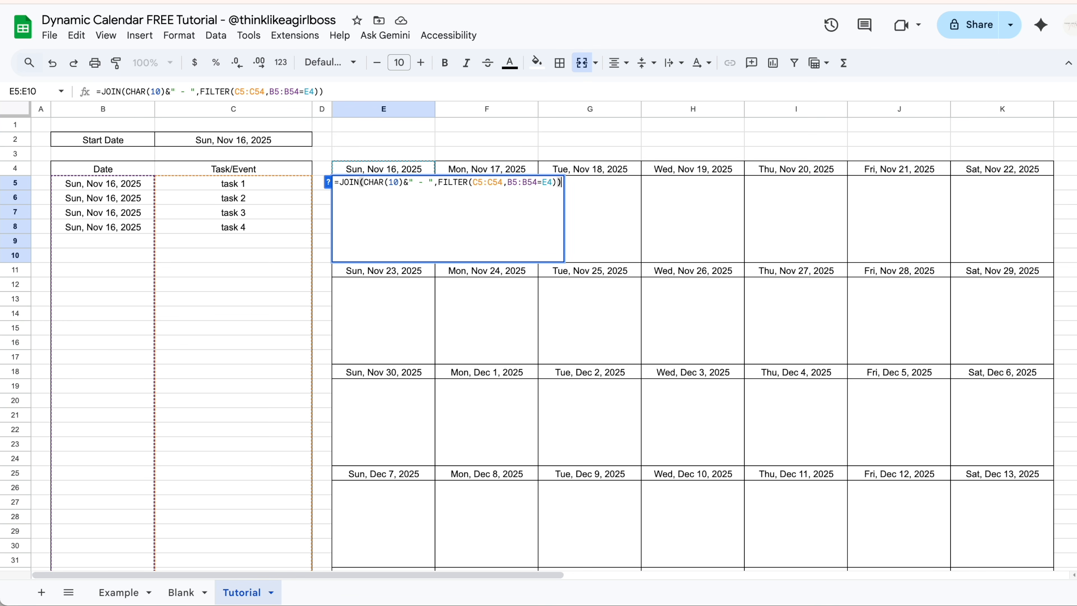
left_click(339, 183)
type("\" - ")
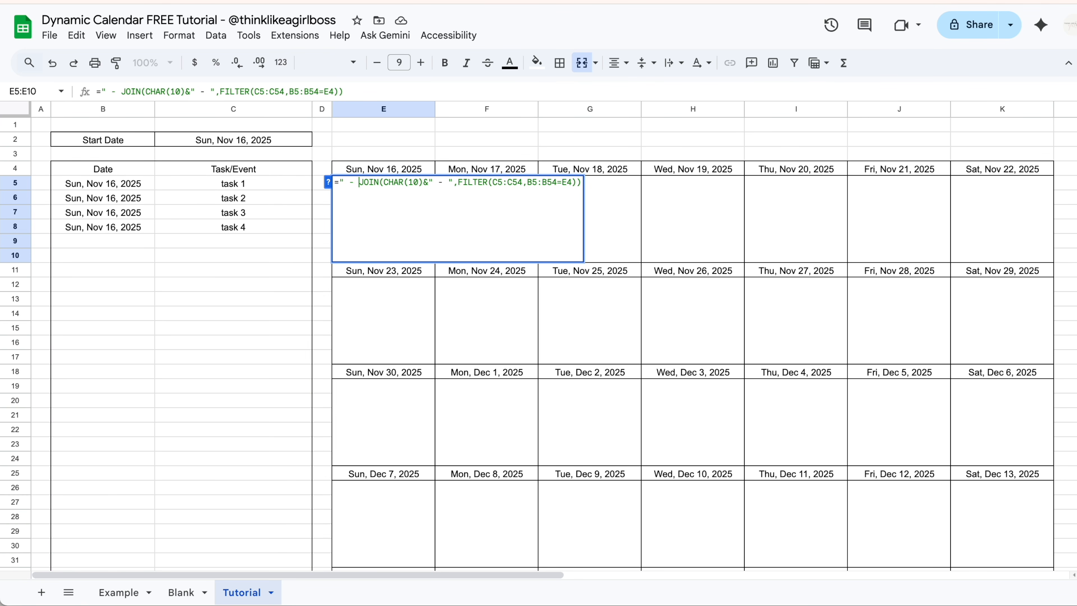
type("\"")
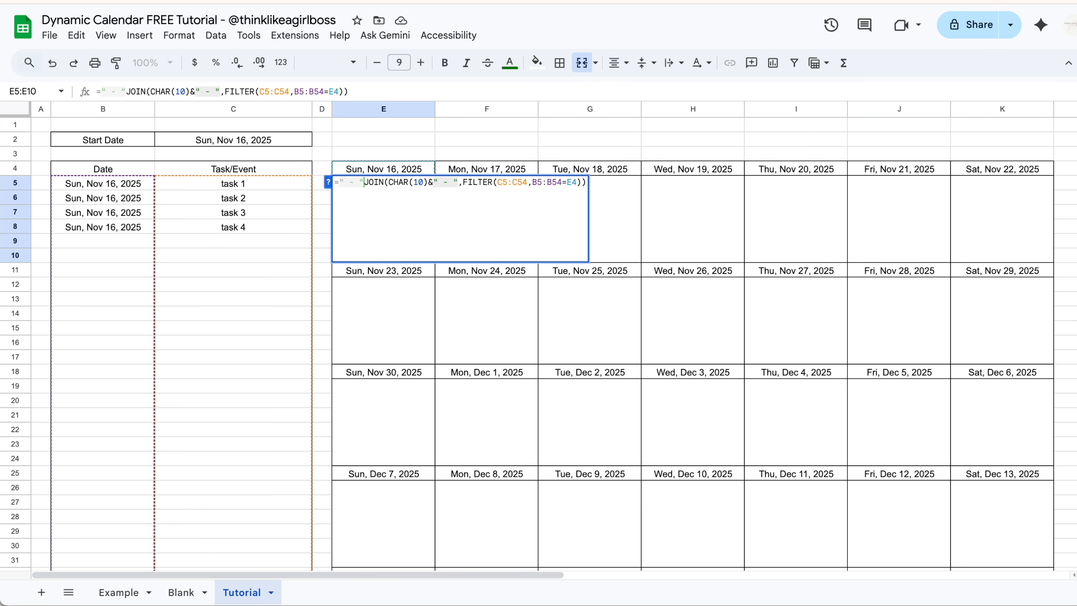
type("&")
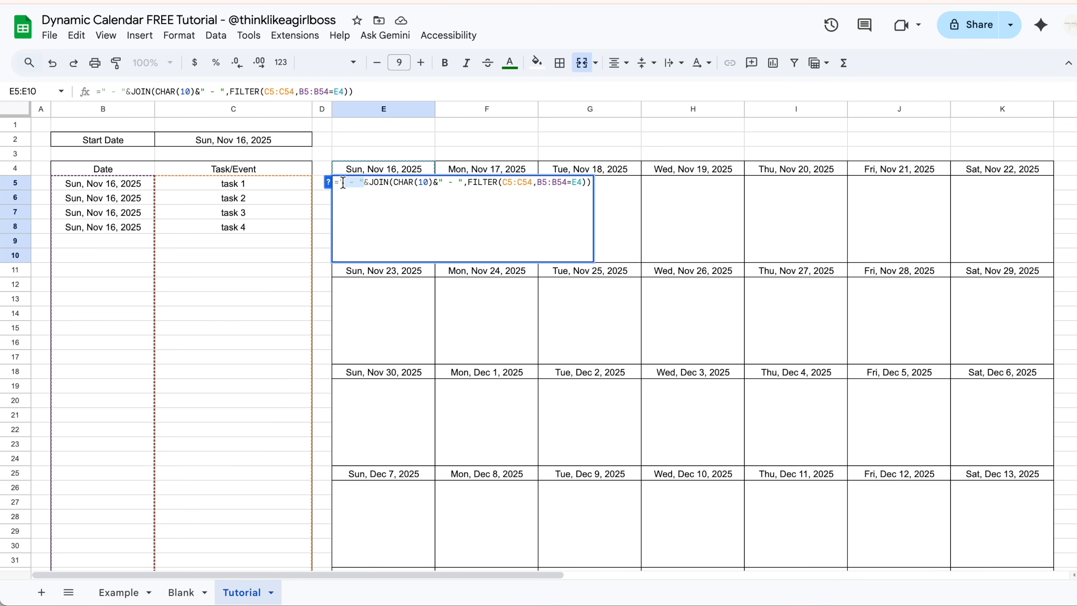
left_click_drag(368, 183, 591, 183)
left_click(592, 183)
key("Escape")
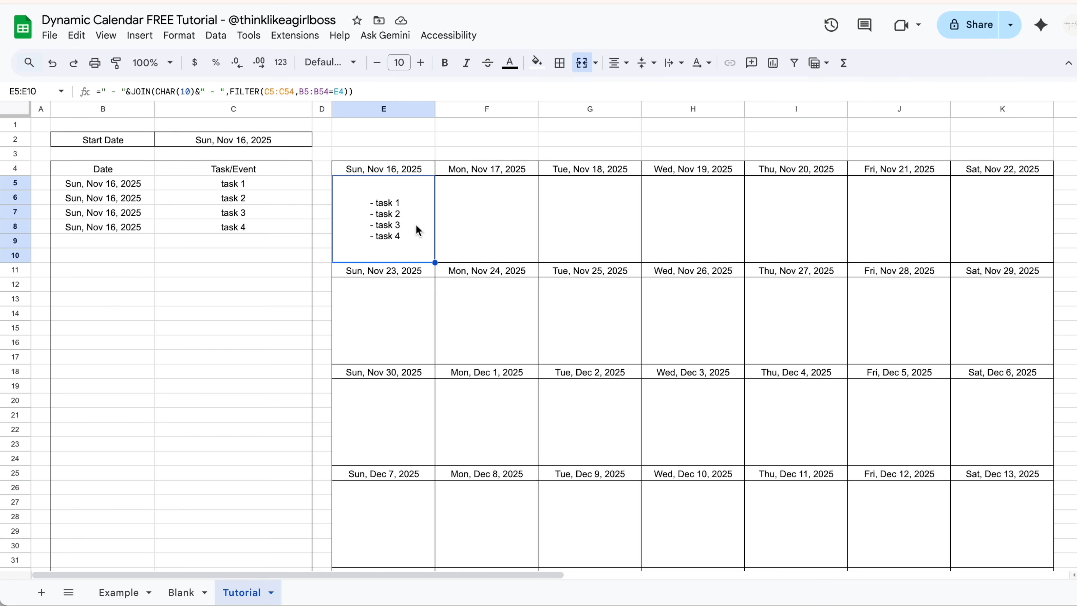
Fill the first day's task cell E5 with light gray.
left_click(490, 231)
left_click(572, 231)
left_click(664, 232)
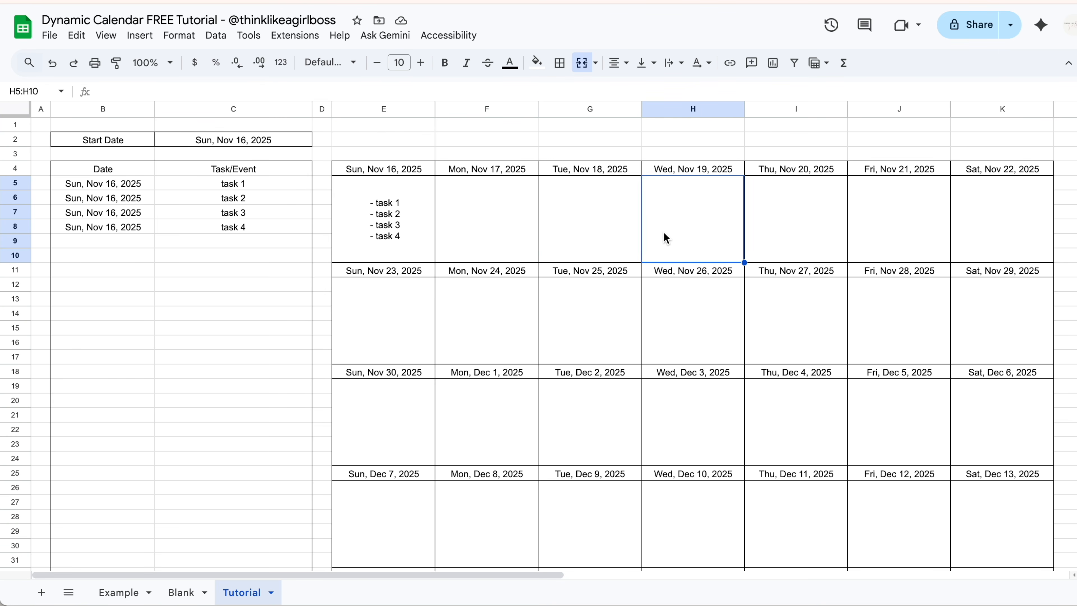
left_click(782, 236)
left_click(421, 210)
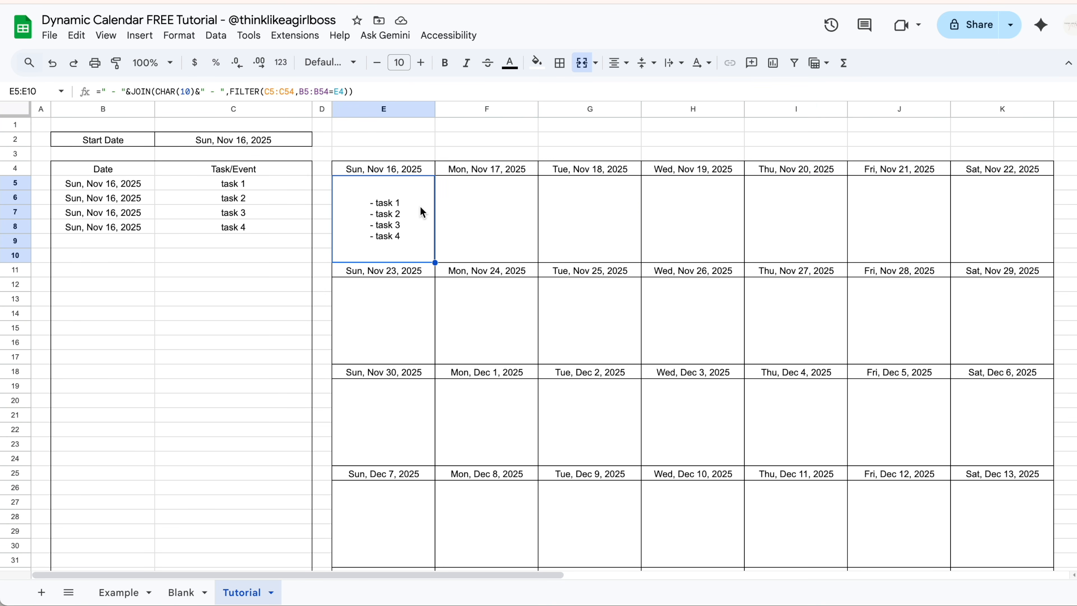
left_click(537, 72)
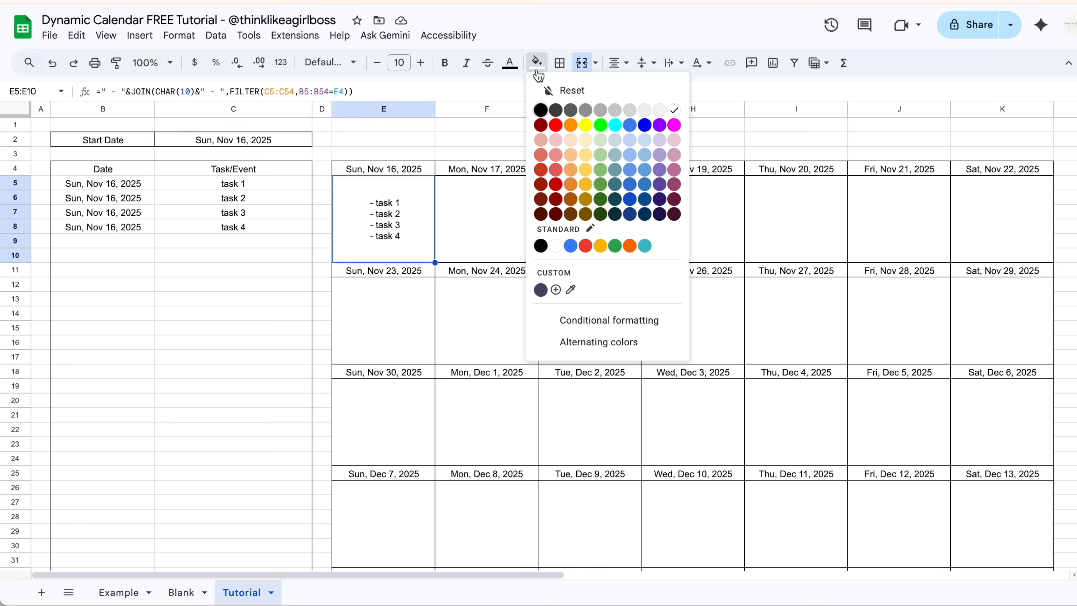
left_click(660, 111)
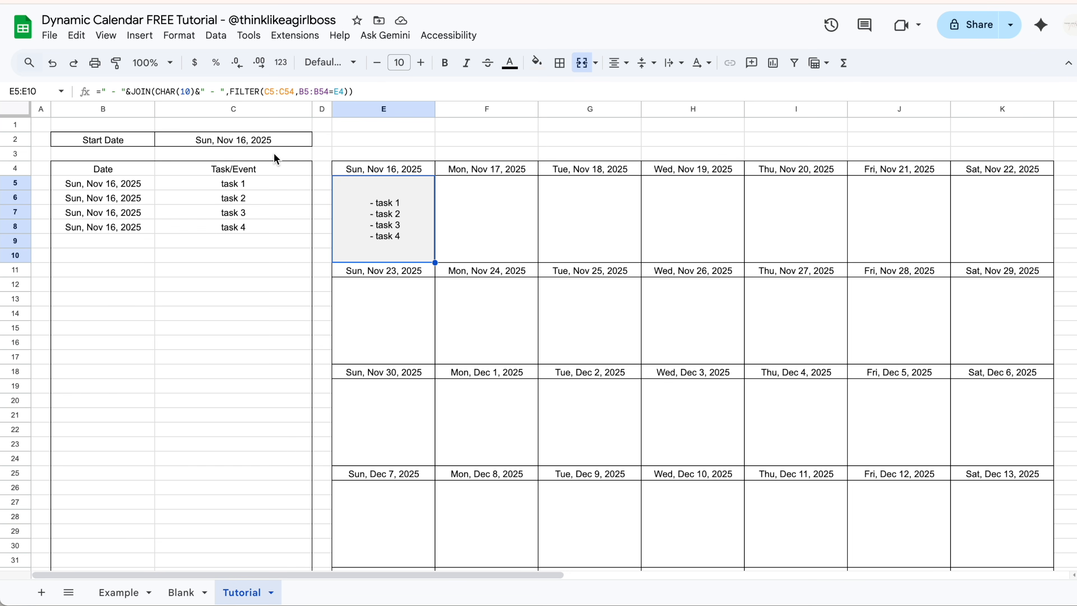
Set the calendar's start date in C2 to Nov 11, 2025 and inspect the first day's task cell.
double_click(257, 139)
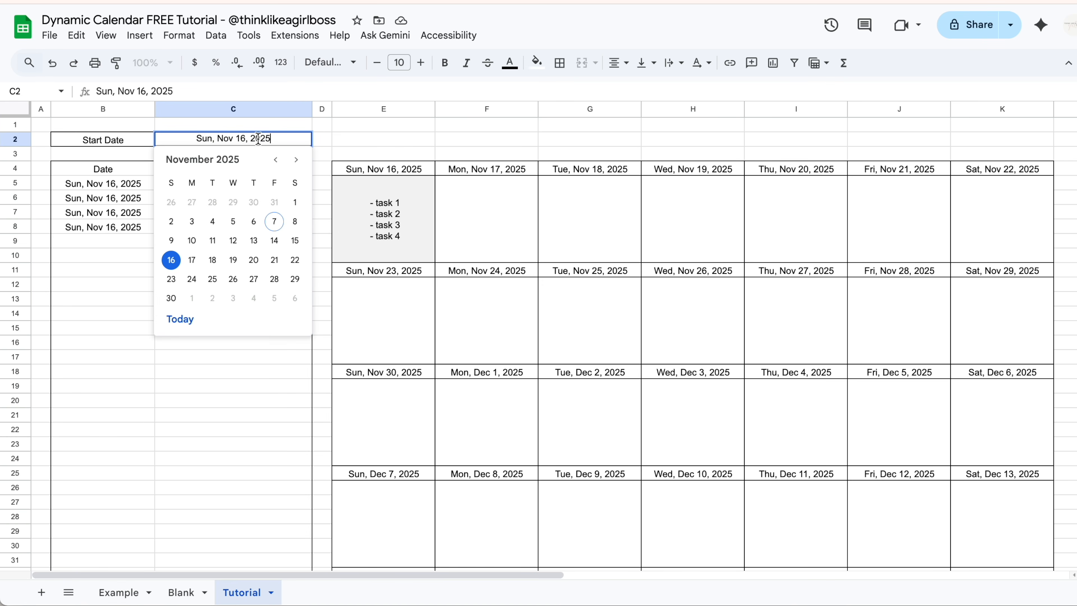
left_click(212, 241)
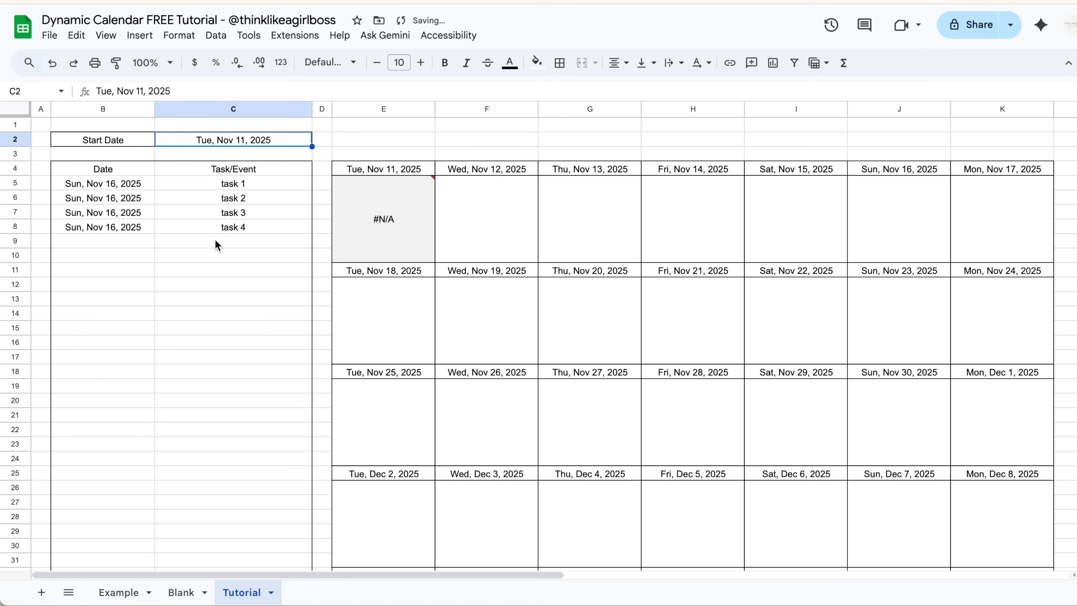
mouse_move(372, 231)
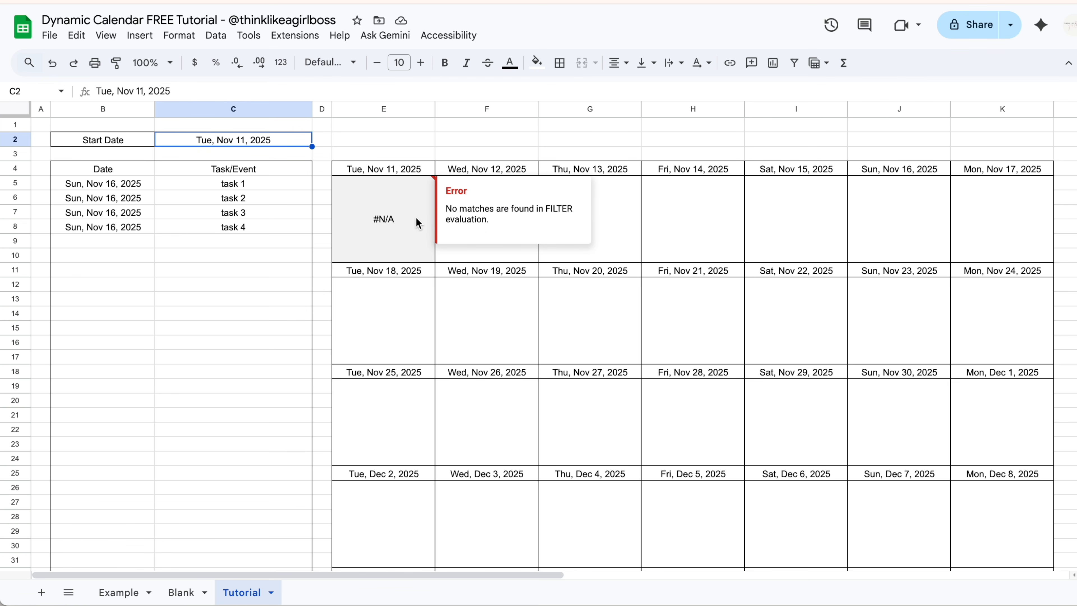
Wrap the task formula in E5 in IFERROR with an empty fallback value for dates that have no matching tasks.
left_click(418, 239)
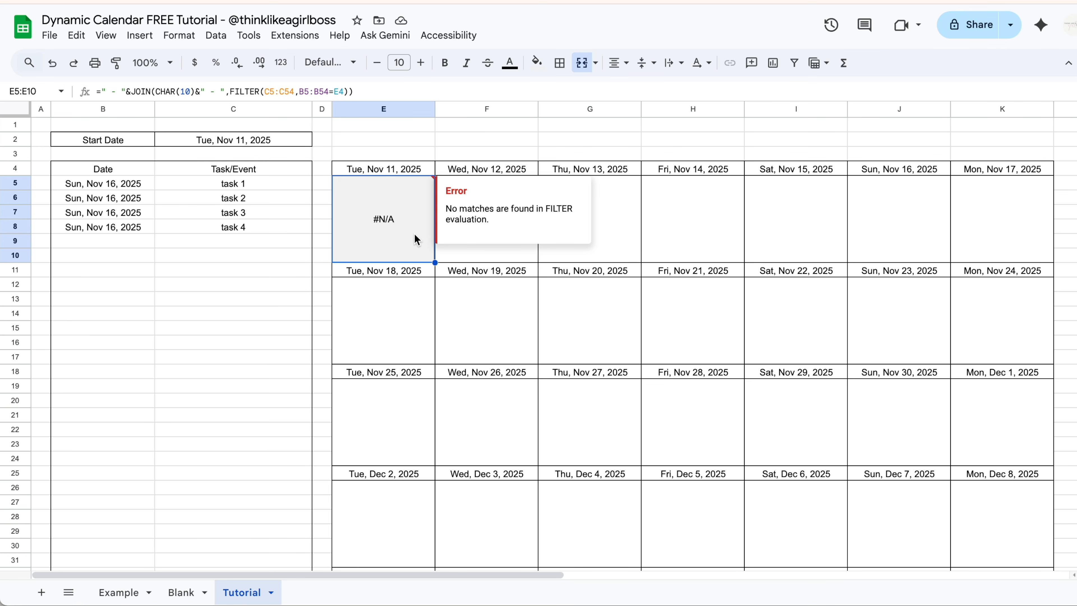
double_click(417, 239)
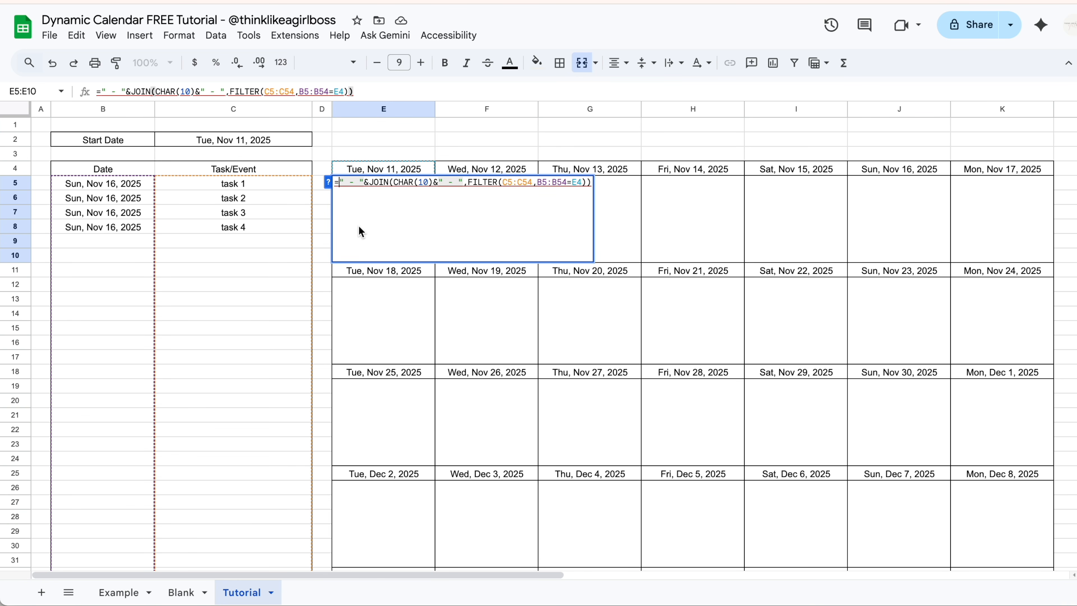
type("IFERROR(")
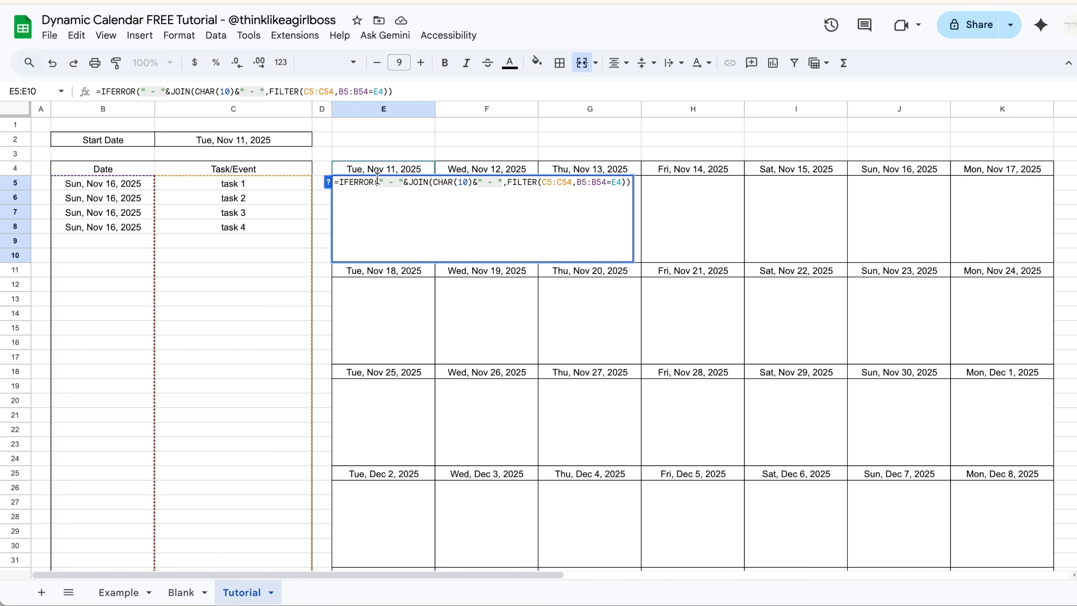
left_click(631, 182)
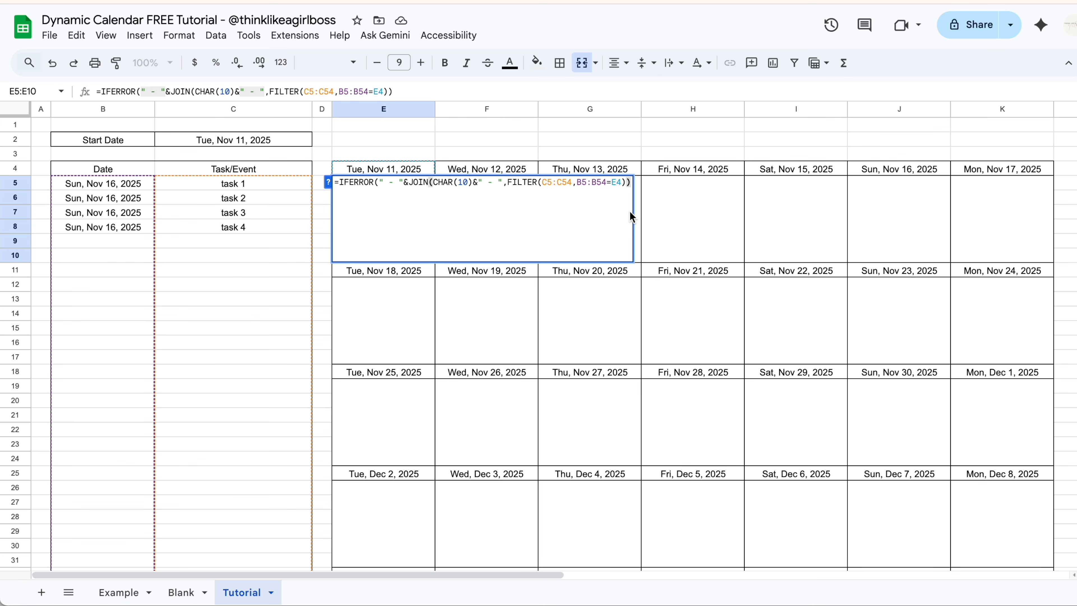
type(",")
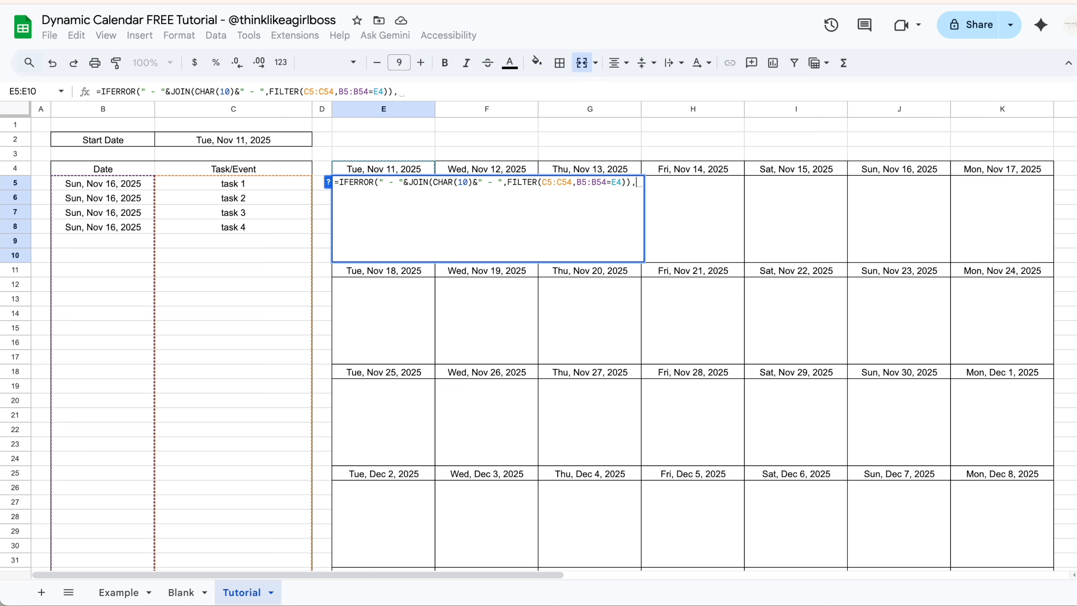
type(")")
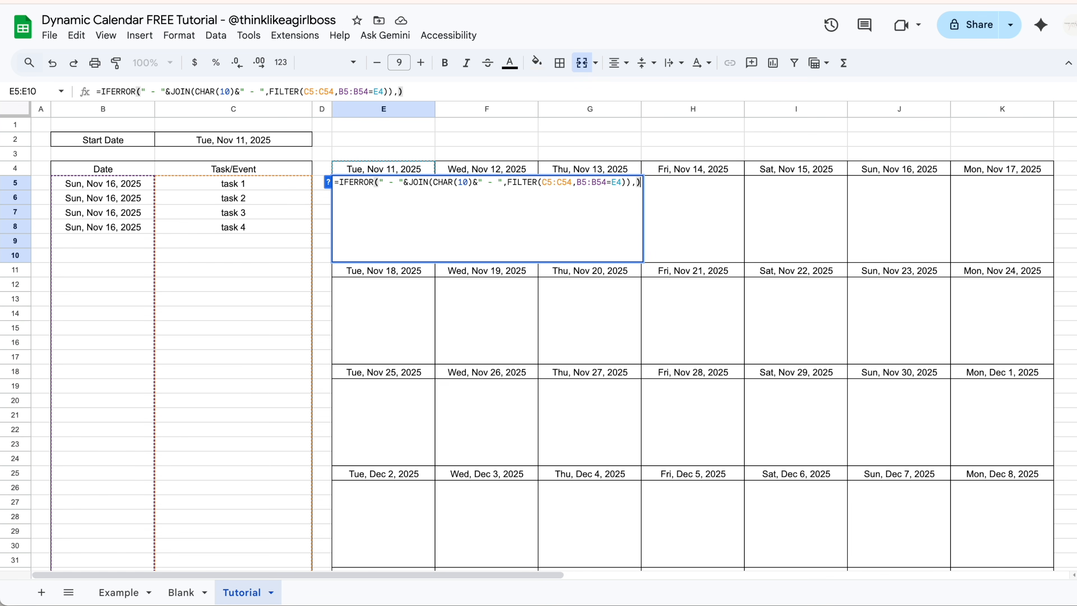
key("Return")
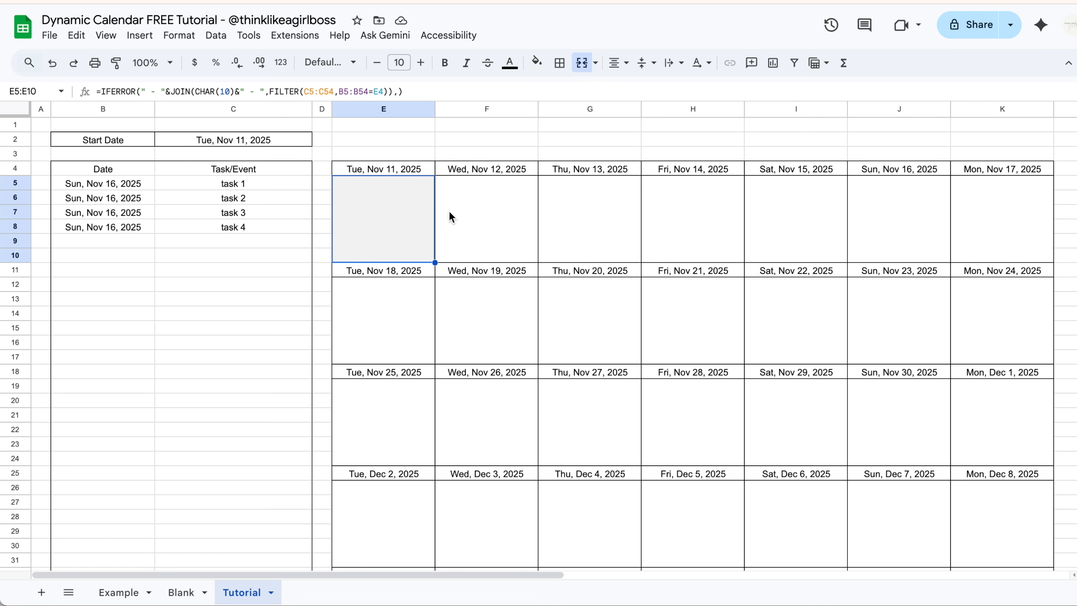
Test the first day's task cell by setting the start date in C2 to Nov 16, 2025 and clearing it.
double_click(260, 144)
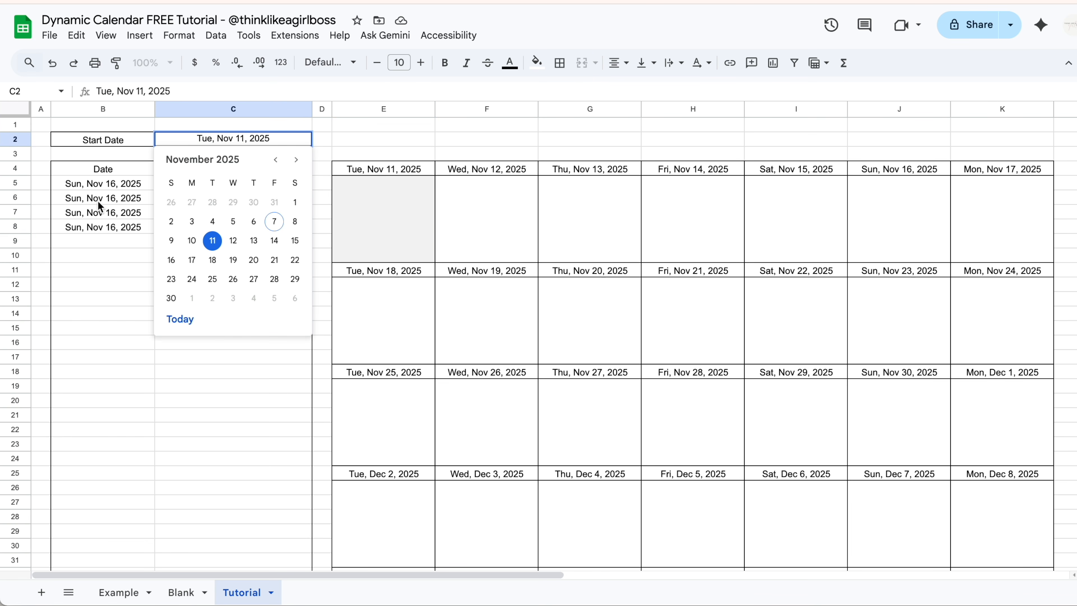
left_click(170, 258)
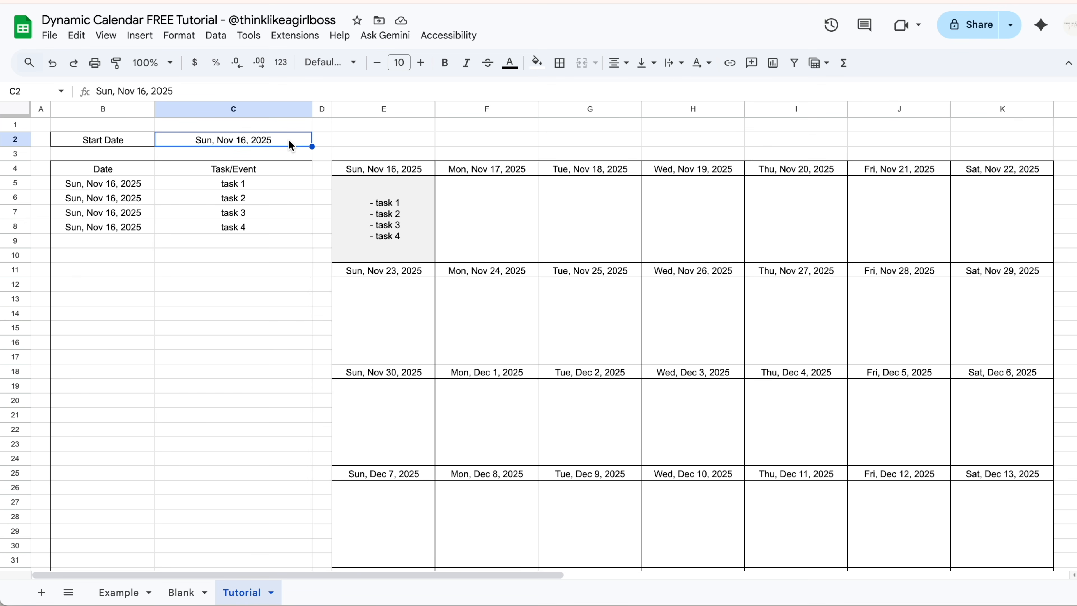
key("Delete")
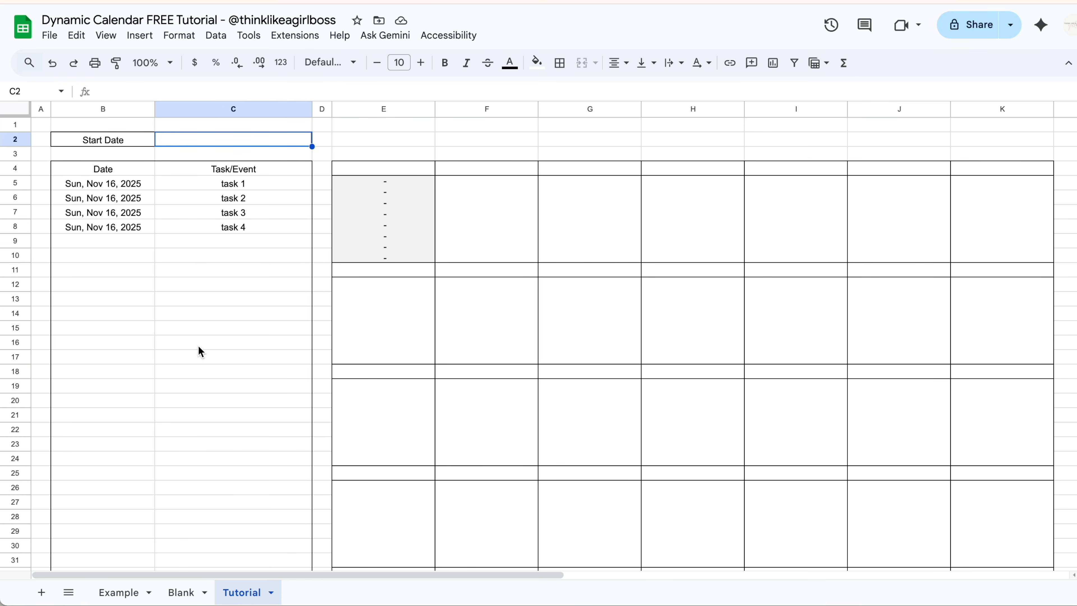
Wrap the E5 formula in IF(ISDATE(E4), … ,) so it lists tasks only when the cell above holds a date.
left_click(418, 221)
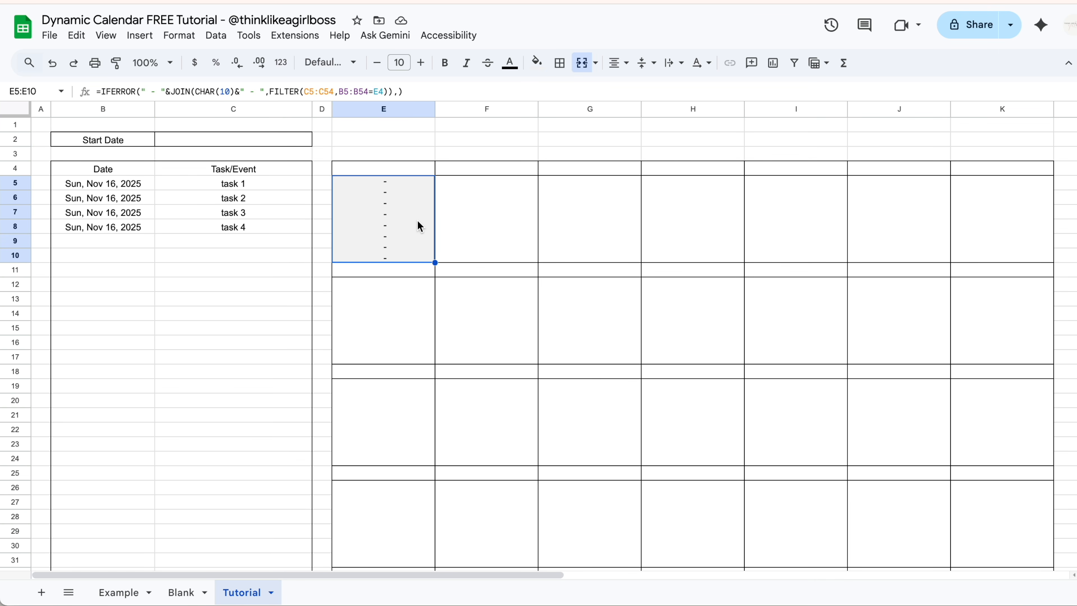
double_click(418, 225)
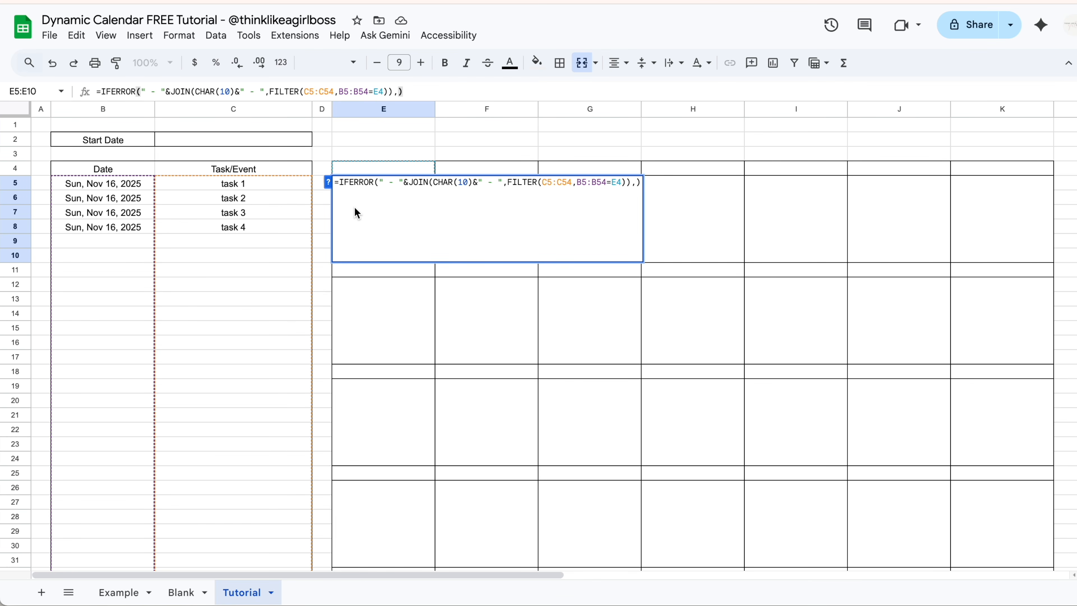
key("Up")
key("Right")
type("IF(")
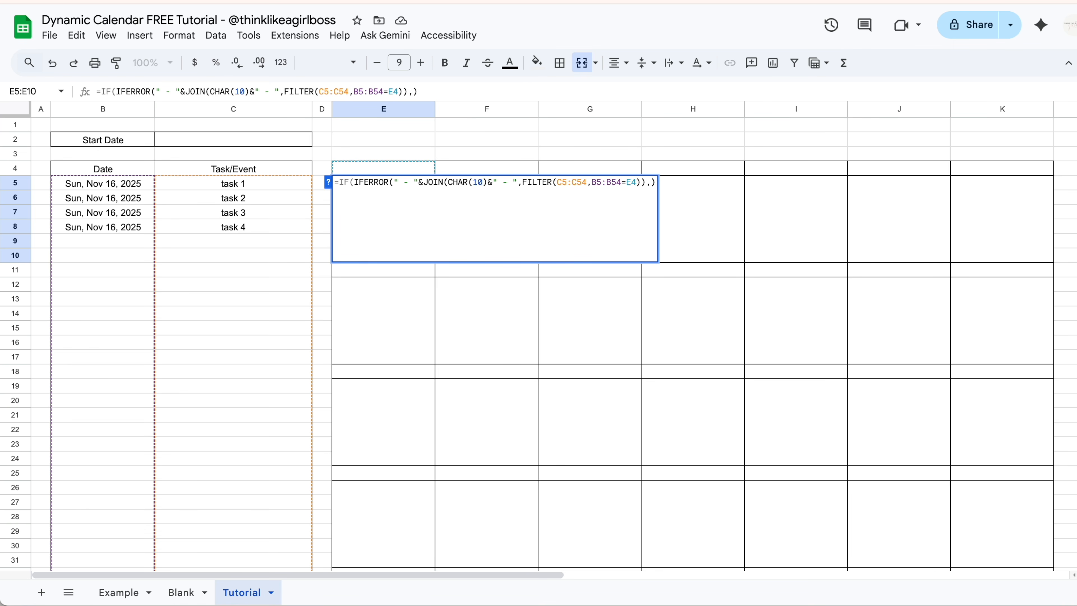
type("ISDATE(")
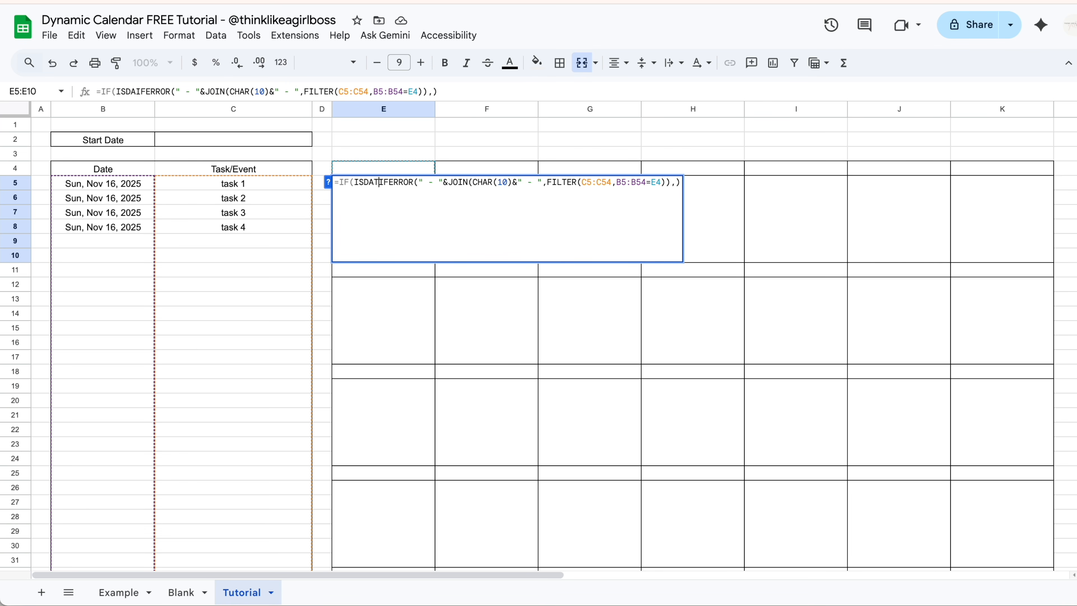
type("E4")
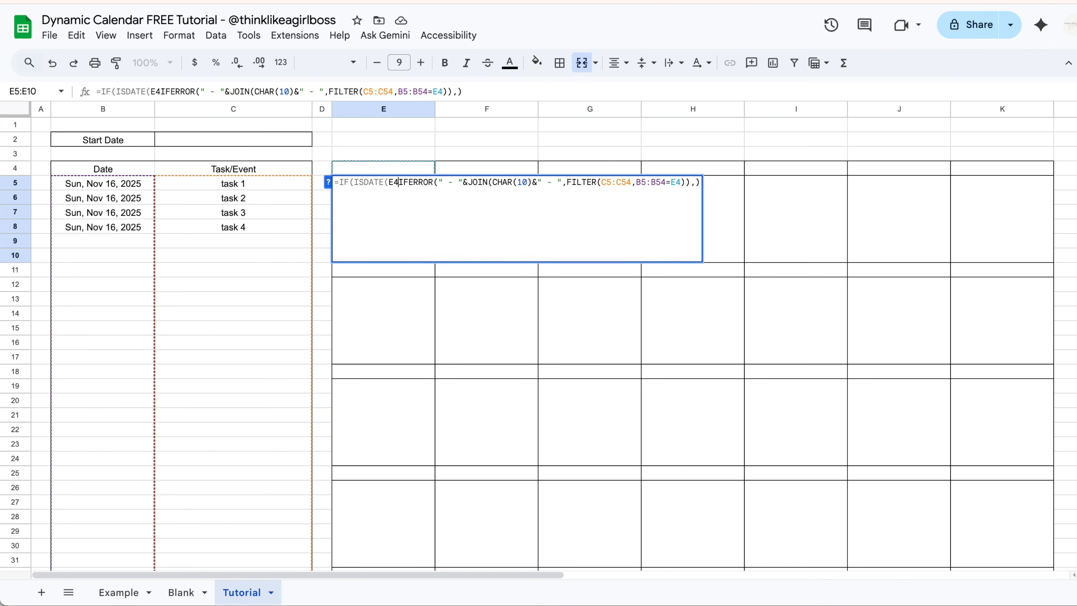
type(")")
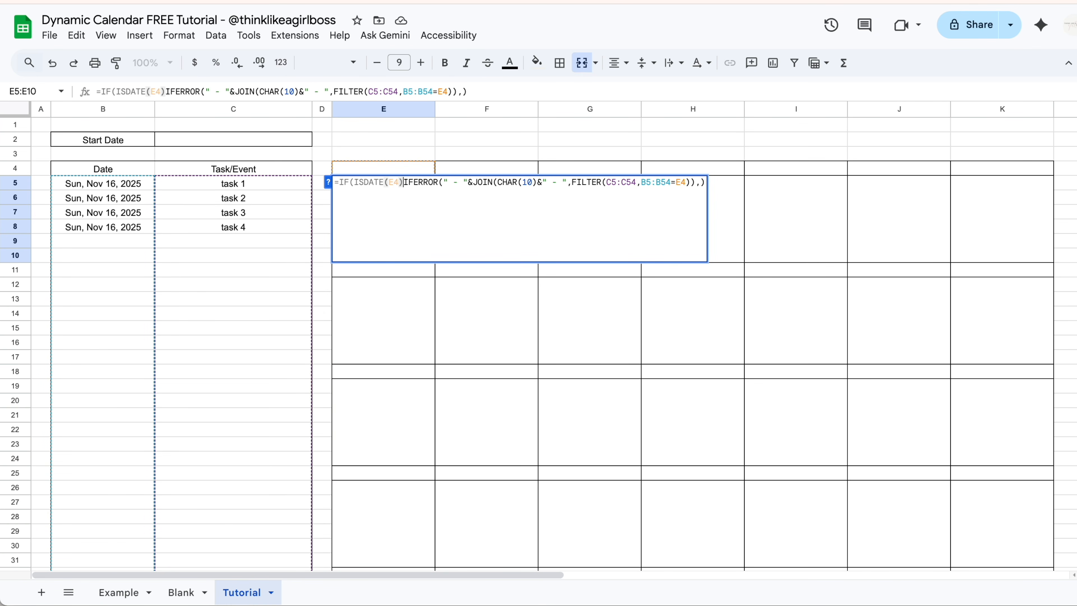
type(",")
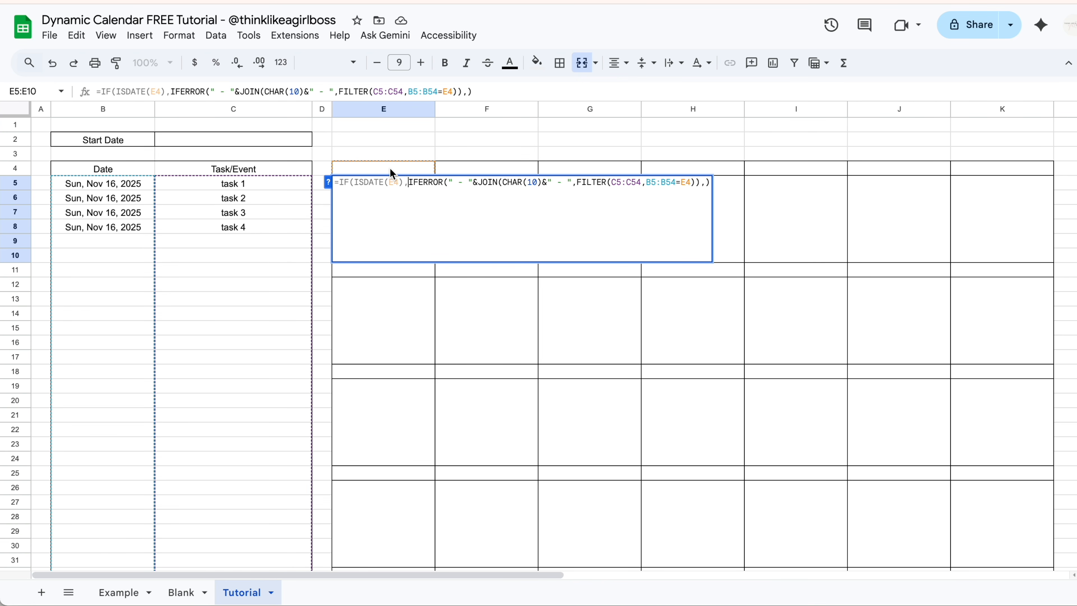
left_click(707, 182)
type(",")
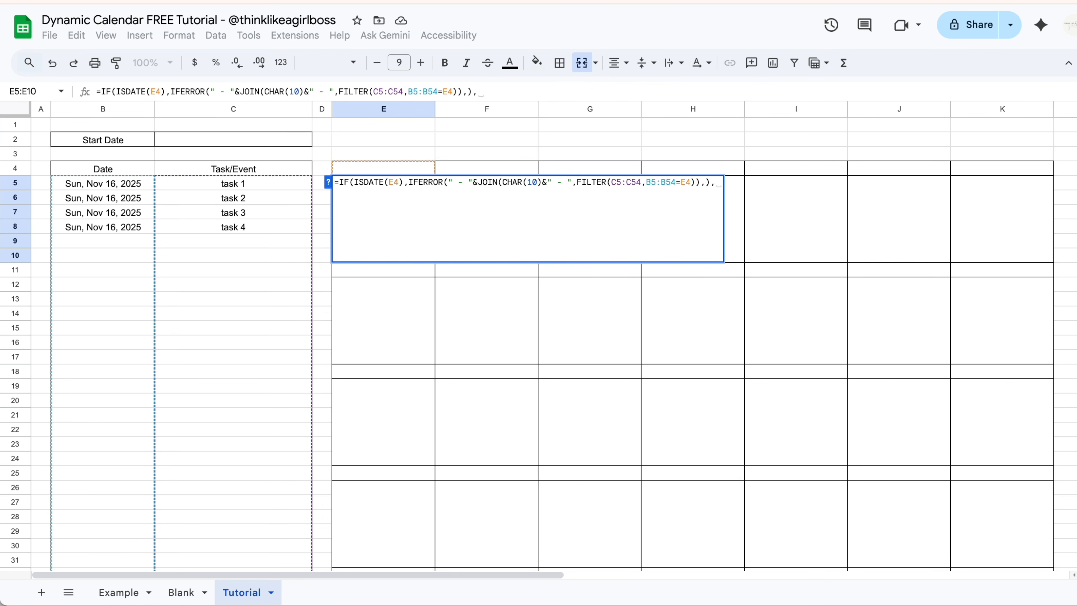
type(")")
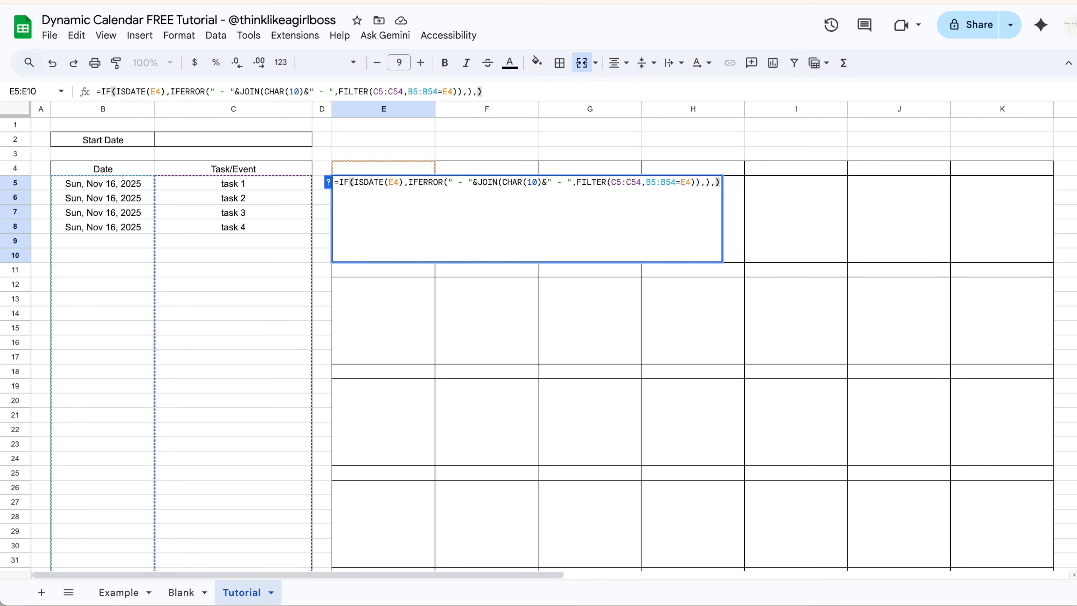
key("Return")
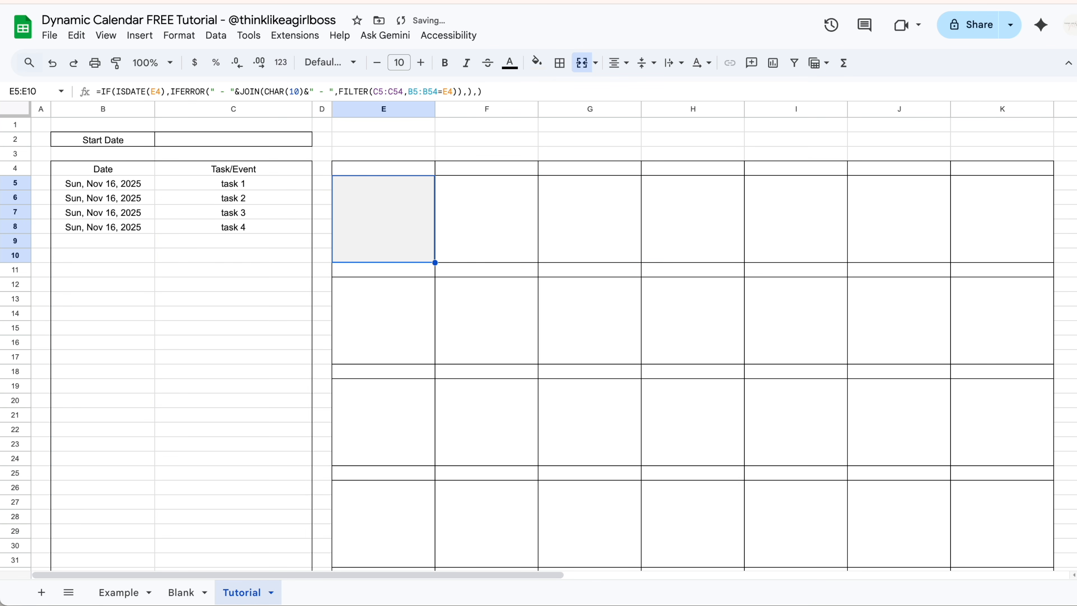
Test the calendar with the start date in C2 set to Nov 16, 2025, and change it to Nov 20, 2025.
left_click(292, 140)
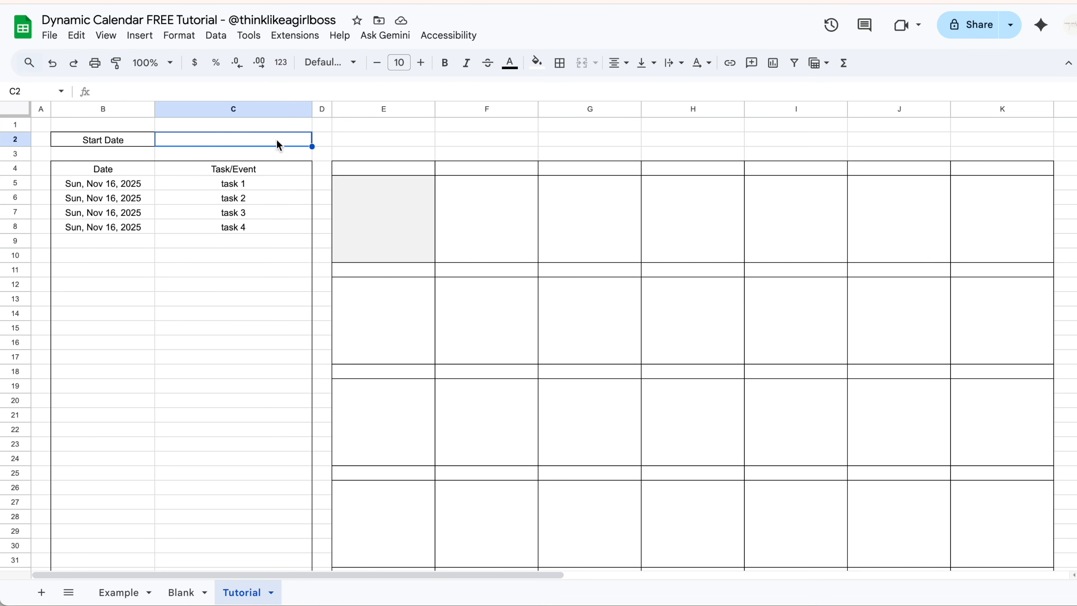
double_click(262, 144)
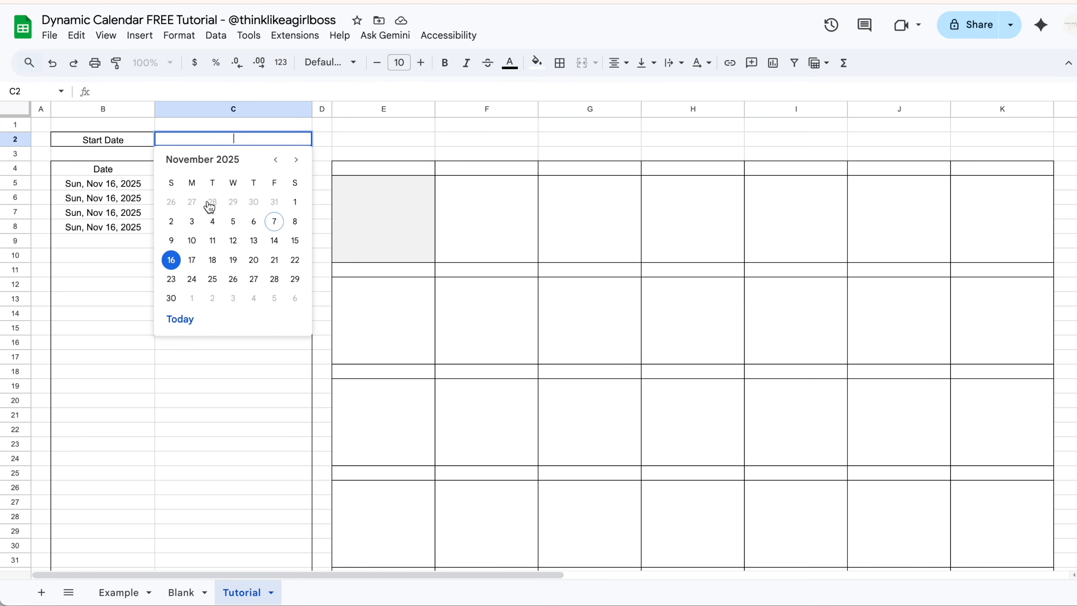
left_click(170, 259)
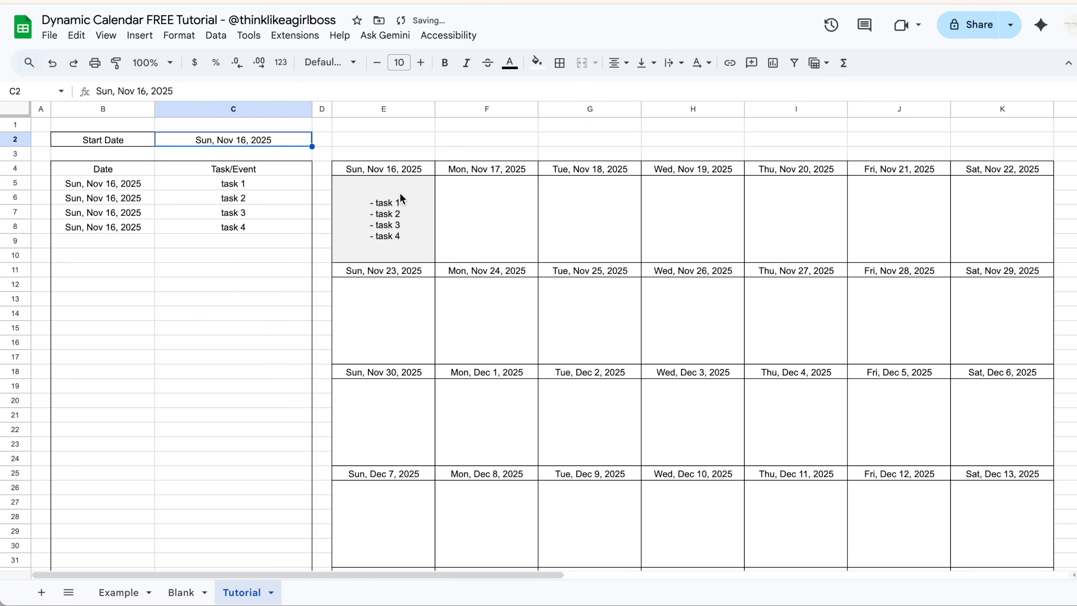
double_click(239, 139)
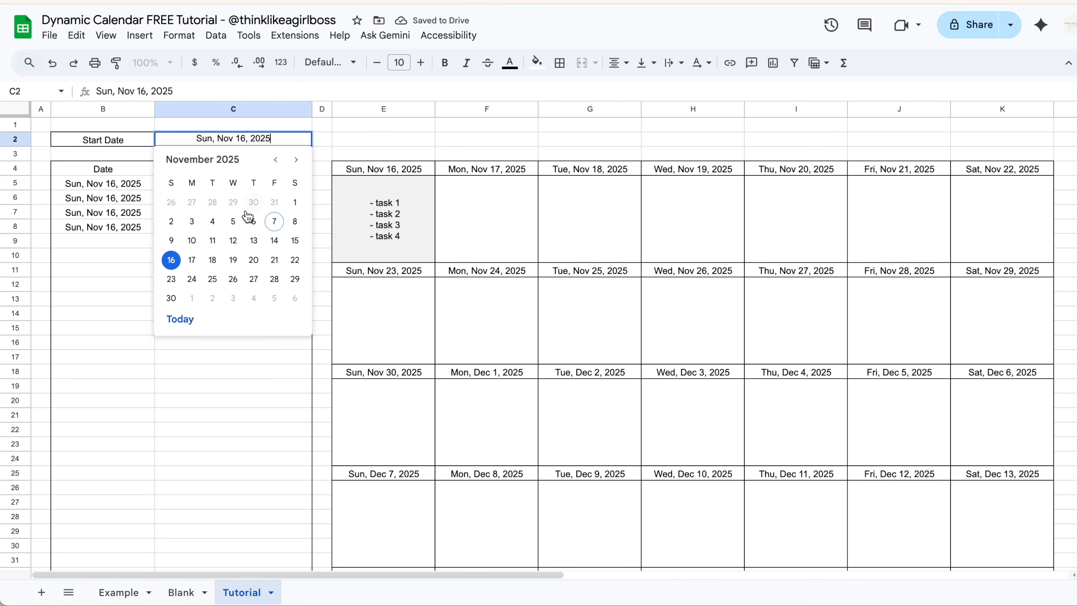
left_click(254, 261)
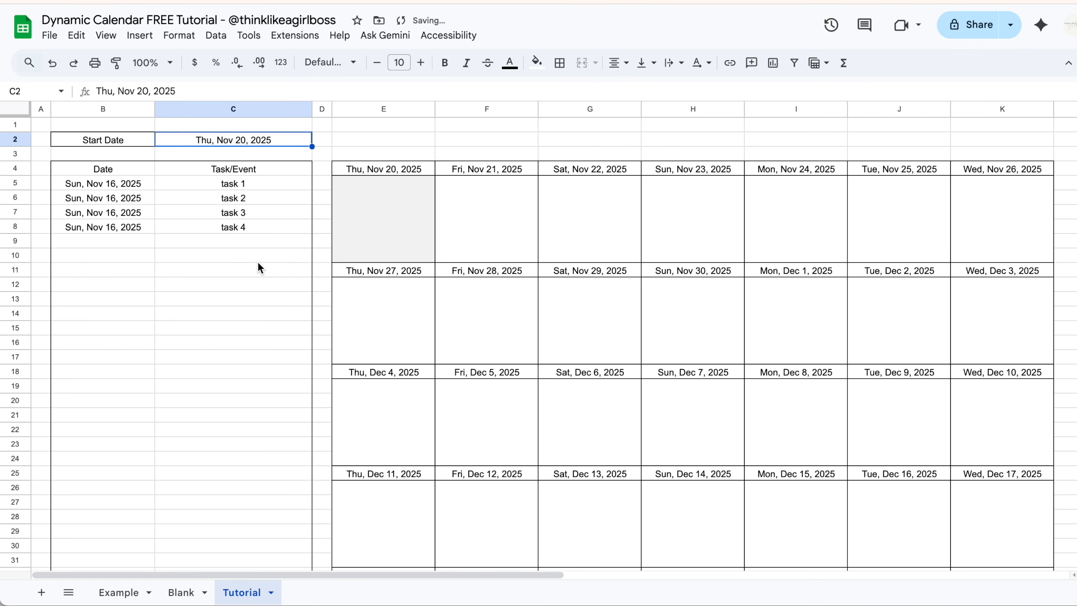
Review the E5 formula's references and compare them with the empty neighbouring day cells in the first week.
left_click(372, 243)
key("Return")
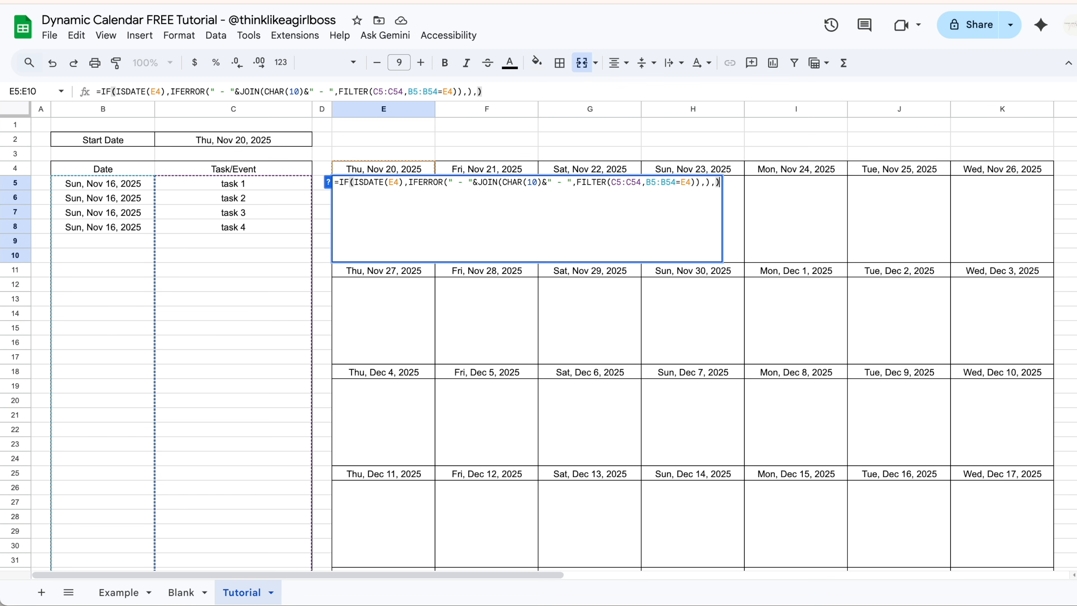
key("Return")
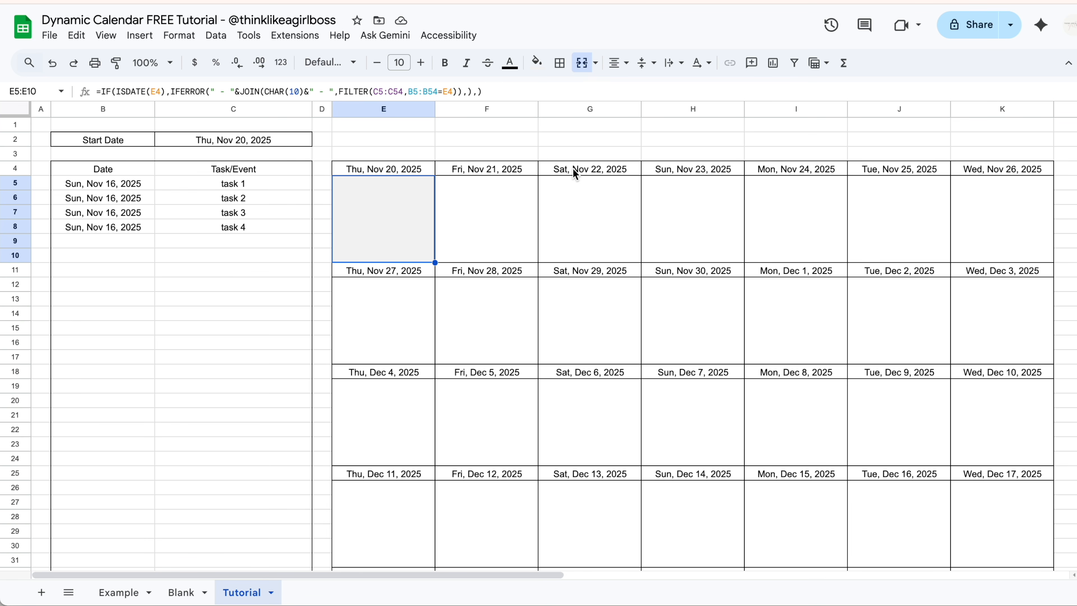
left_click(534, 215)
left_click(594, 217)
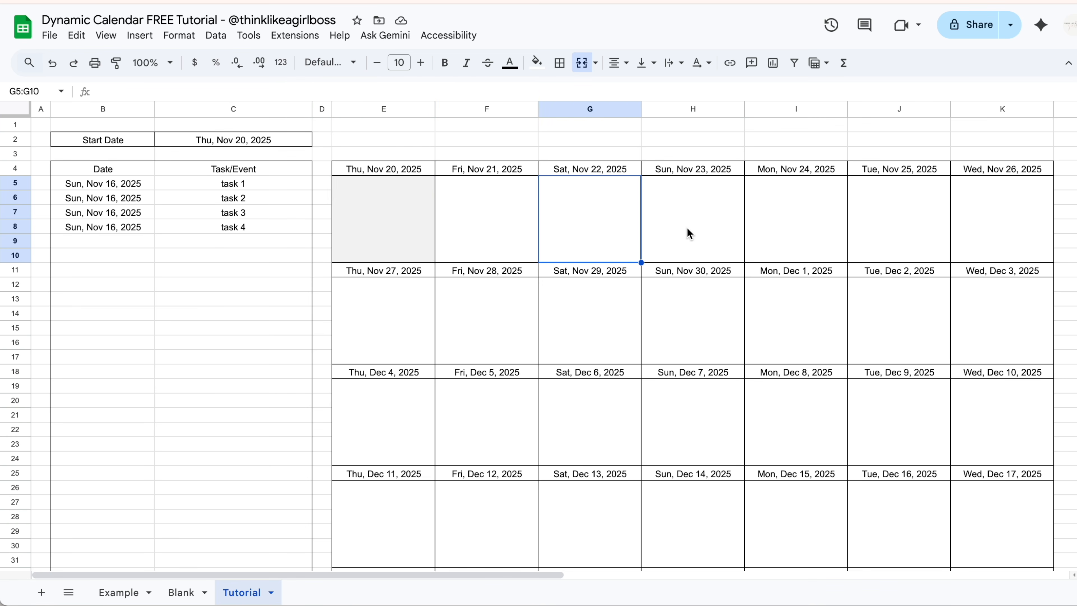
left_click(687, 227)
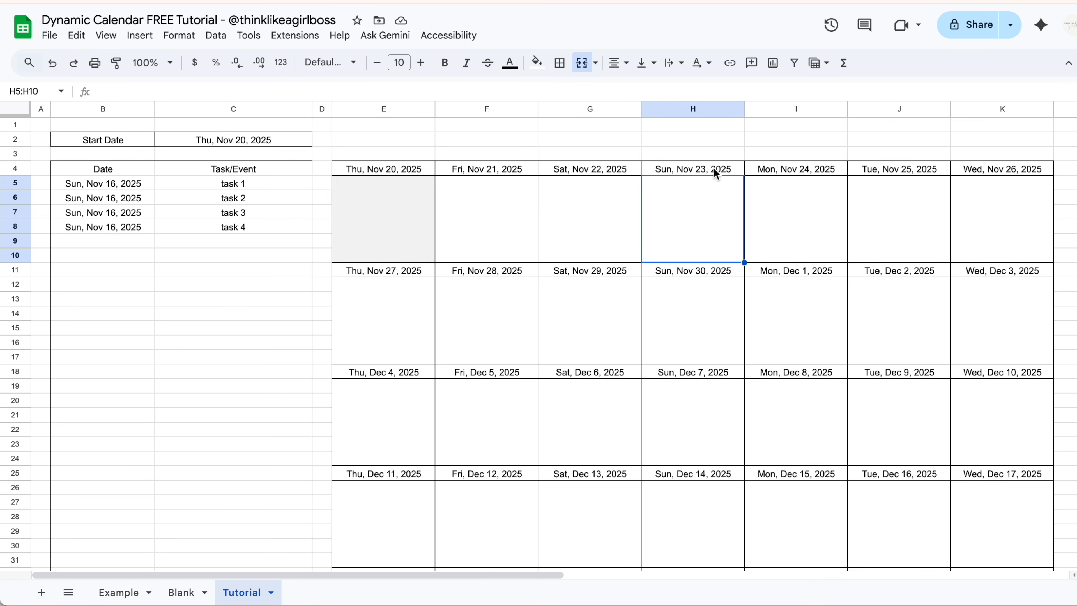
Make the FILTER ranges in the E5 formula absolute, as $C$5:$C$54 and $B$5:$B$54, keeping E4 relative.
left_click(394, 208)
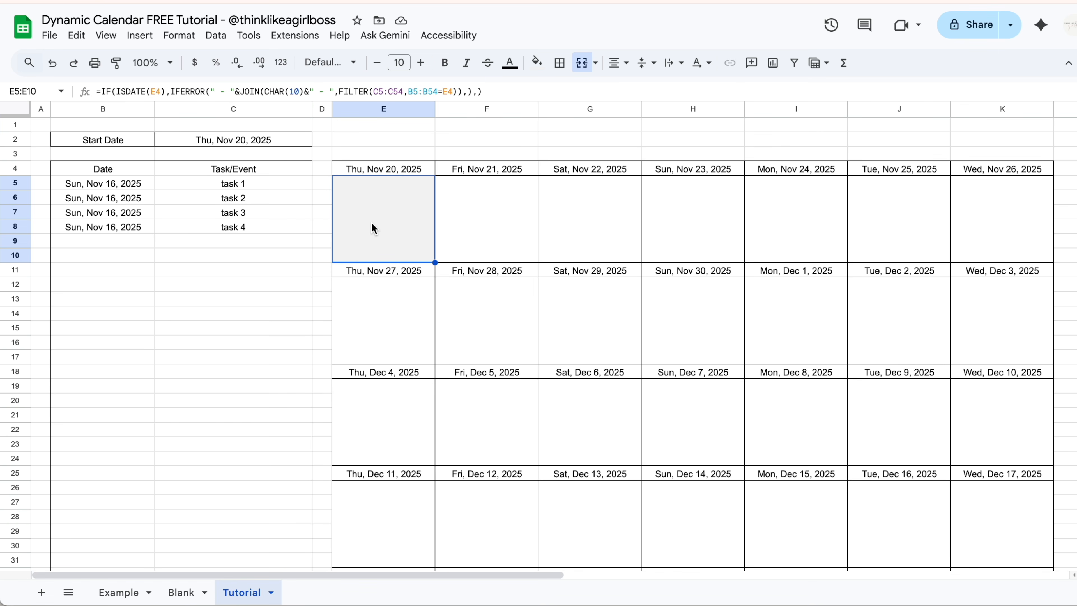
key("Return")
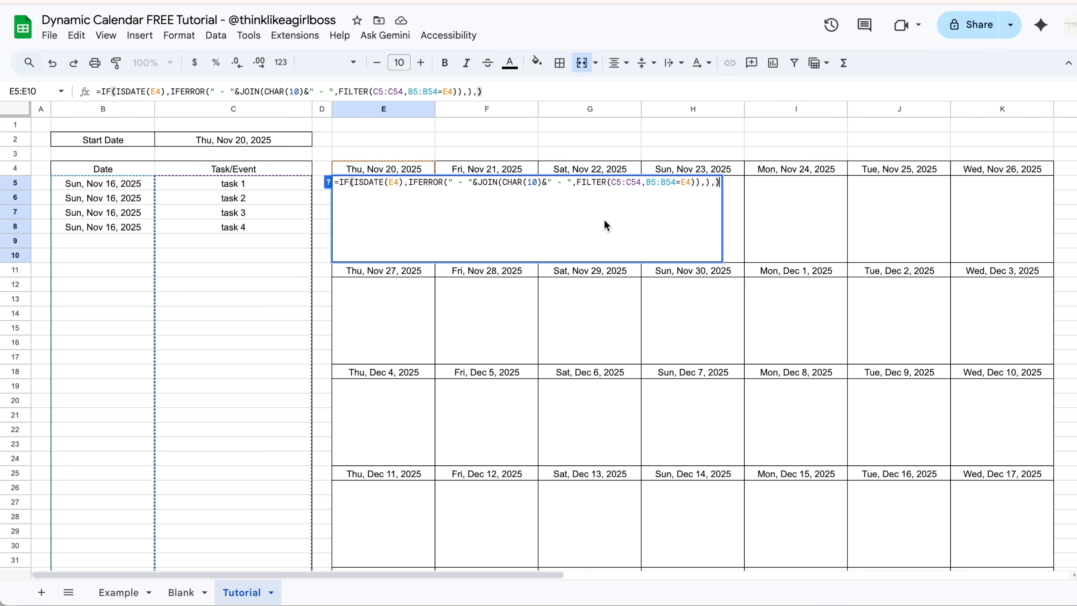
left_click(620, 183)
key("F4")
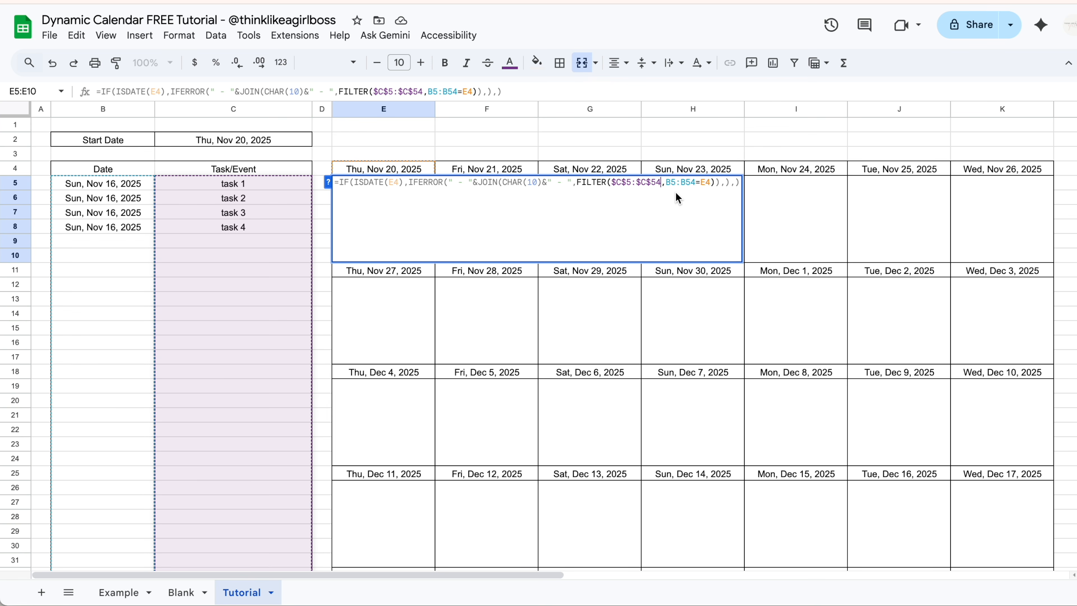
left_click(684, 188)
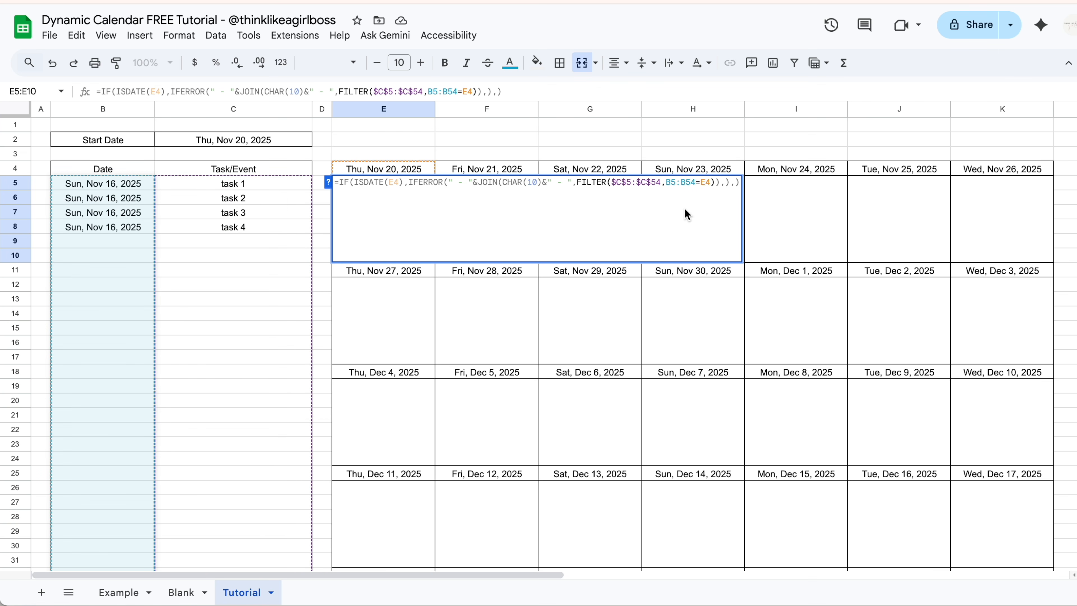
key("F4")
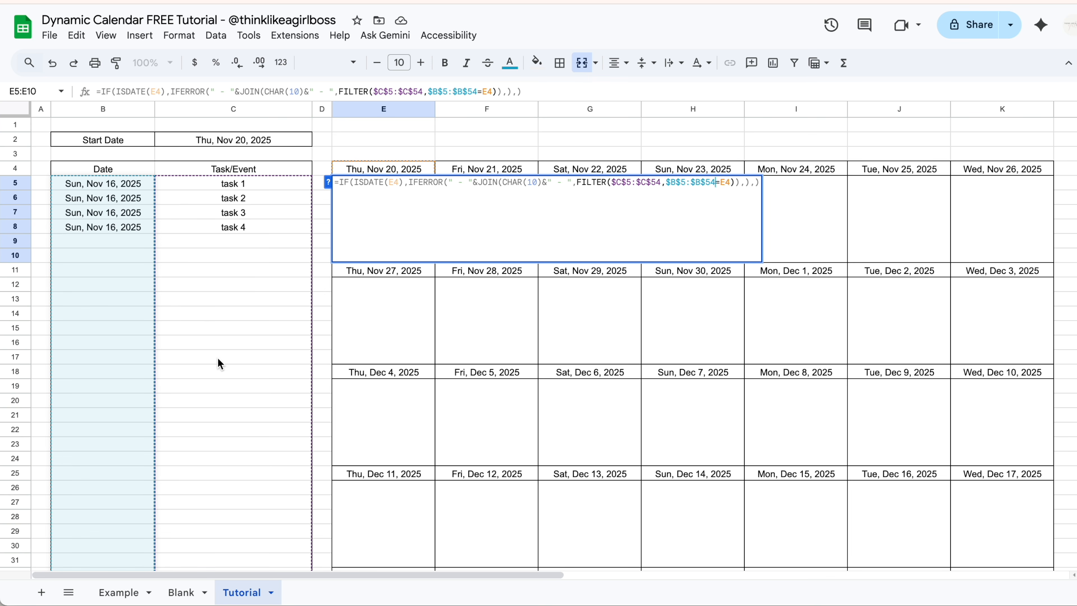
left_click(625, 236)
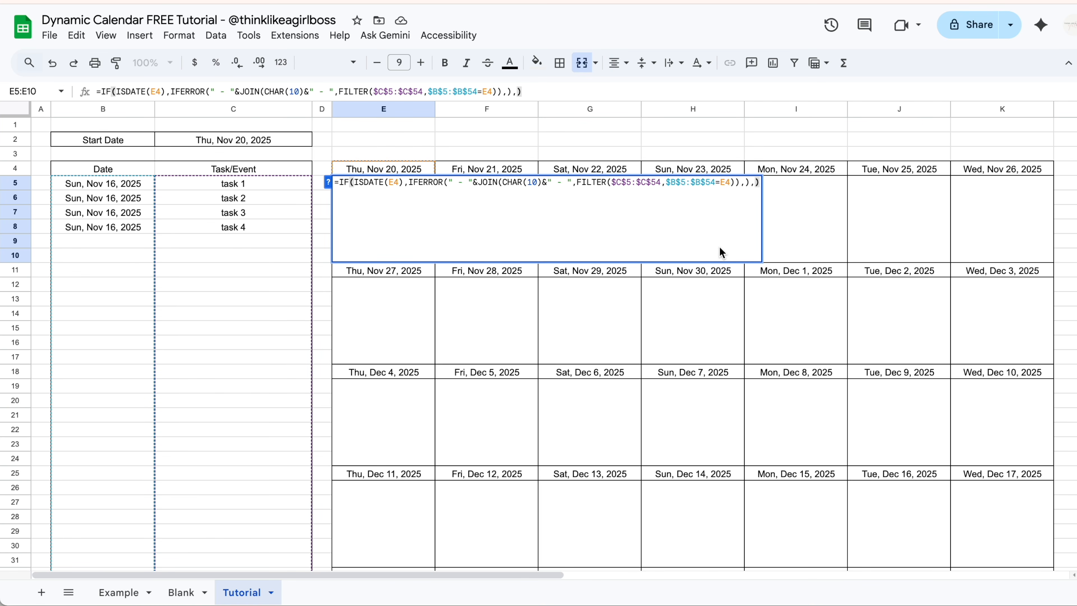
key("Return")
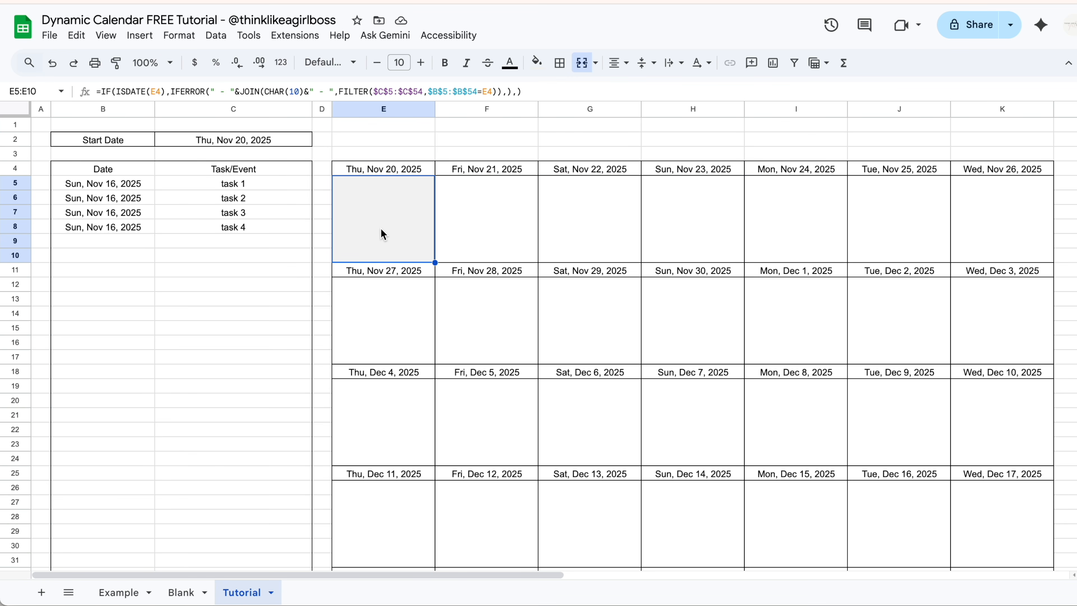
Copy the E5 formula into the first week's remaining day cells, F5:K10.
key("ctrl+c")
left_click_drag(476, 223, 955, 214)
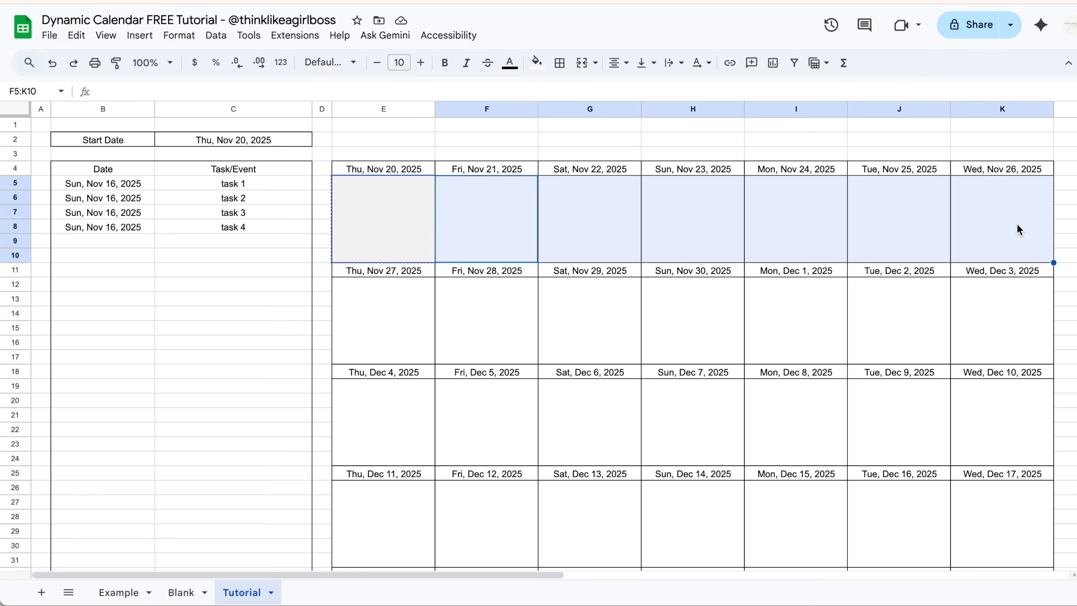
key("ctrl+v")
left_click(400, 240)
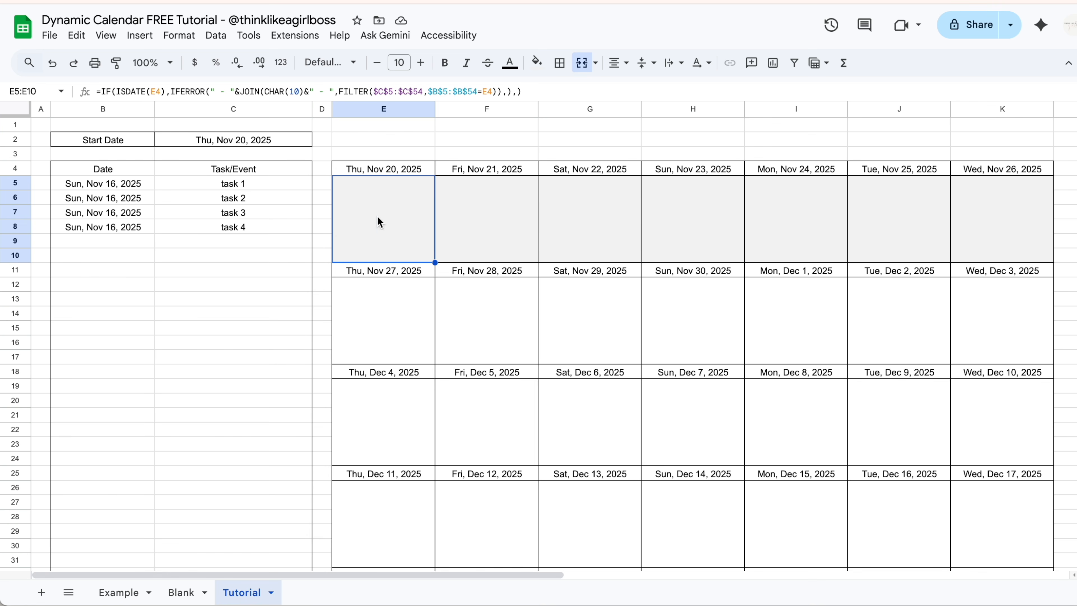
Set the dates of tasks 1 to 4 in B5:B8 to Nov 20, 21, 22 and 23, 2025.
double_click(126, 180)
double_click(122, 318)
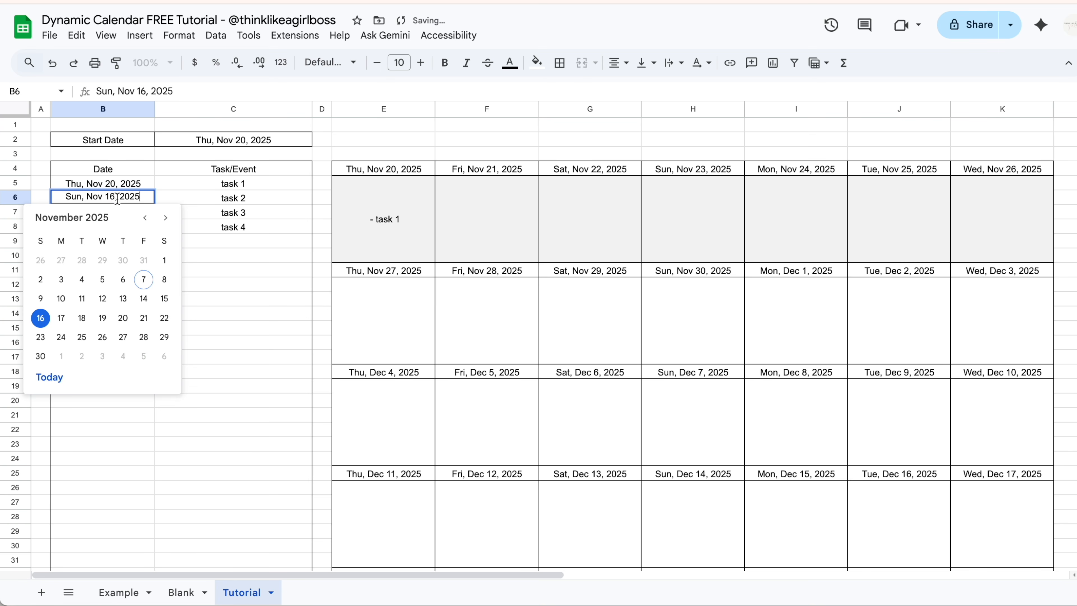
left_click(141, 317)
double_click(123, 212)
left_click(165, 333)
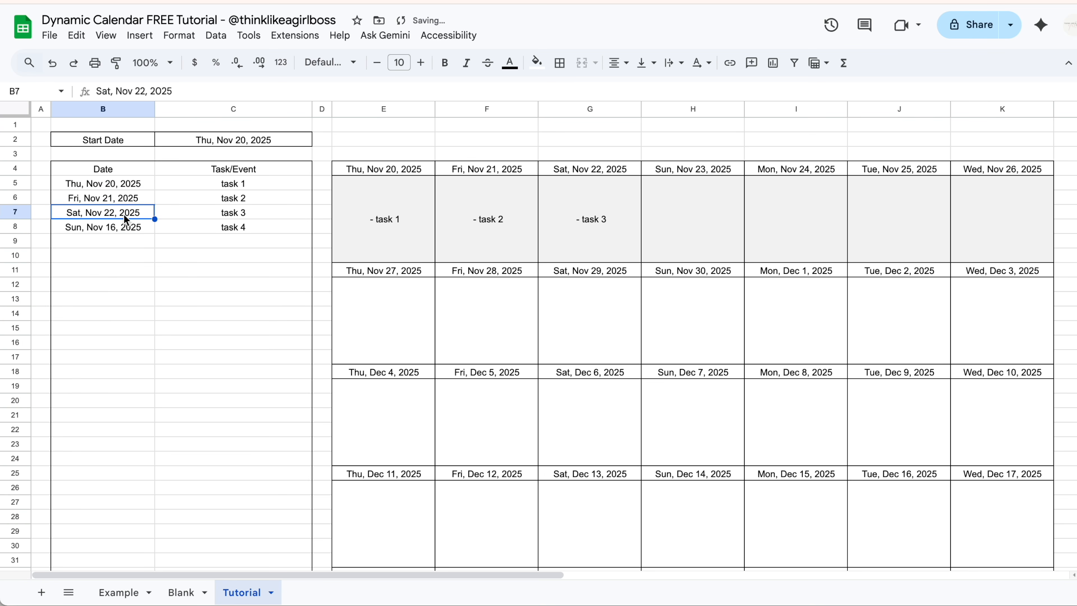
double_click(122, 227)
left_click(40, 367)
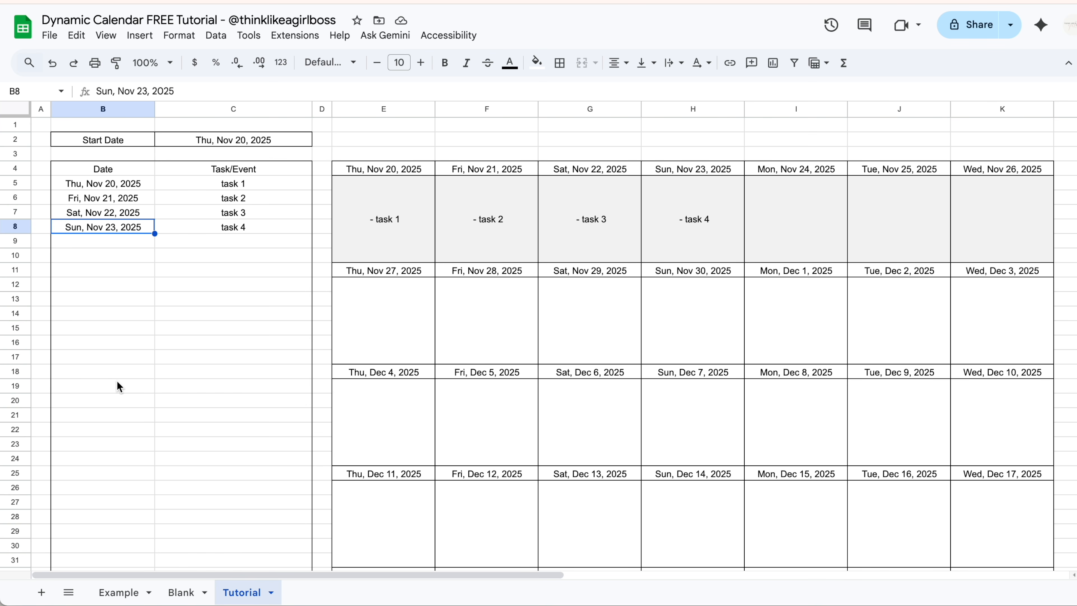
Add "task 5" dated Nov 23, 2025 to row 9 of the task list.
double_click(112, 240)
left_click(145, 261)
left_click(41, 381)
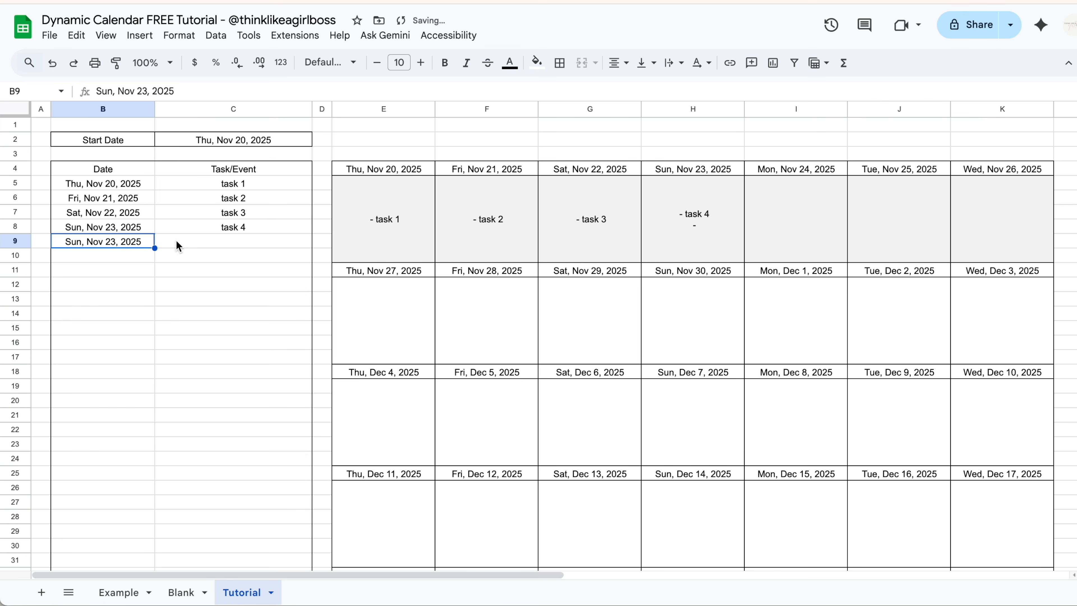
key("Tab")
type("task 5")
key("Return")
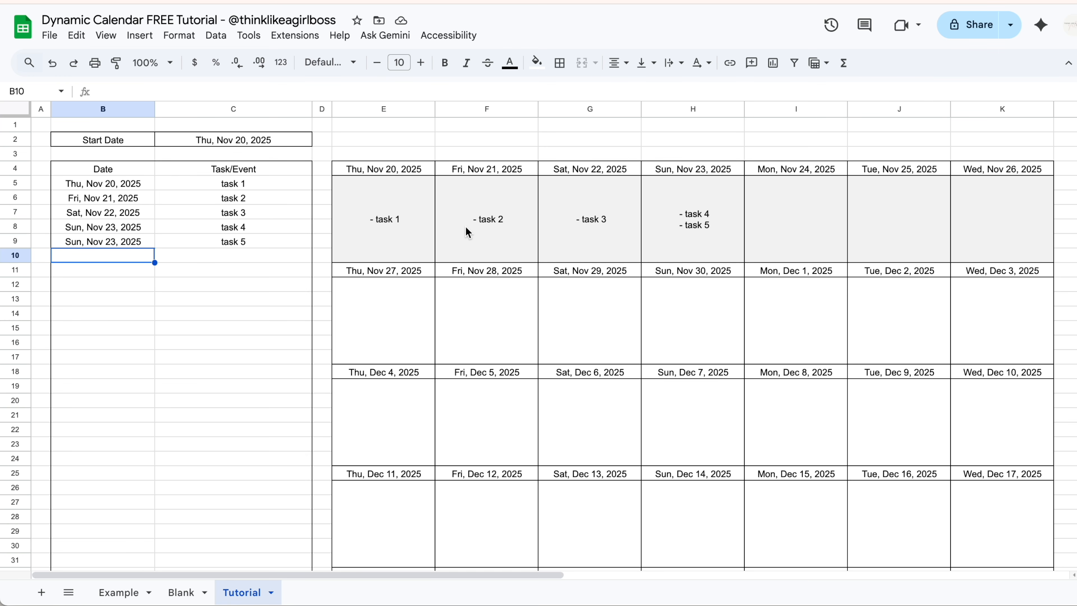
Copy the first week's task formulas from E5:K10 into the second week's day cells, E12:K17.
left_click_drag(375, 232, 970, 221)
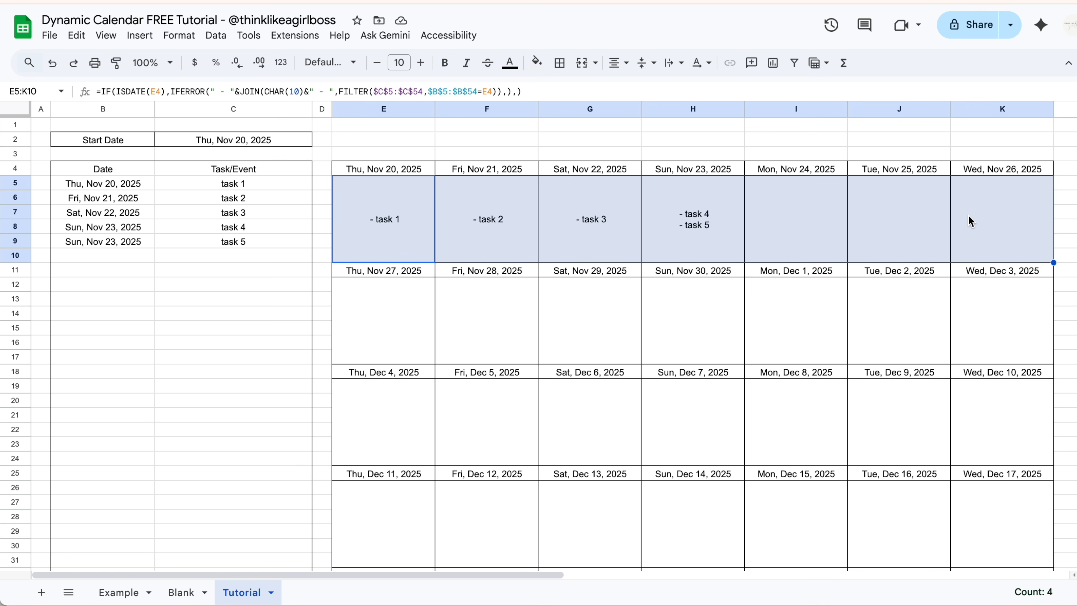
key("ctrl+c")
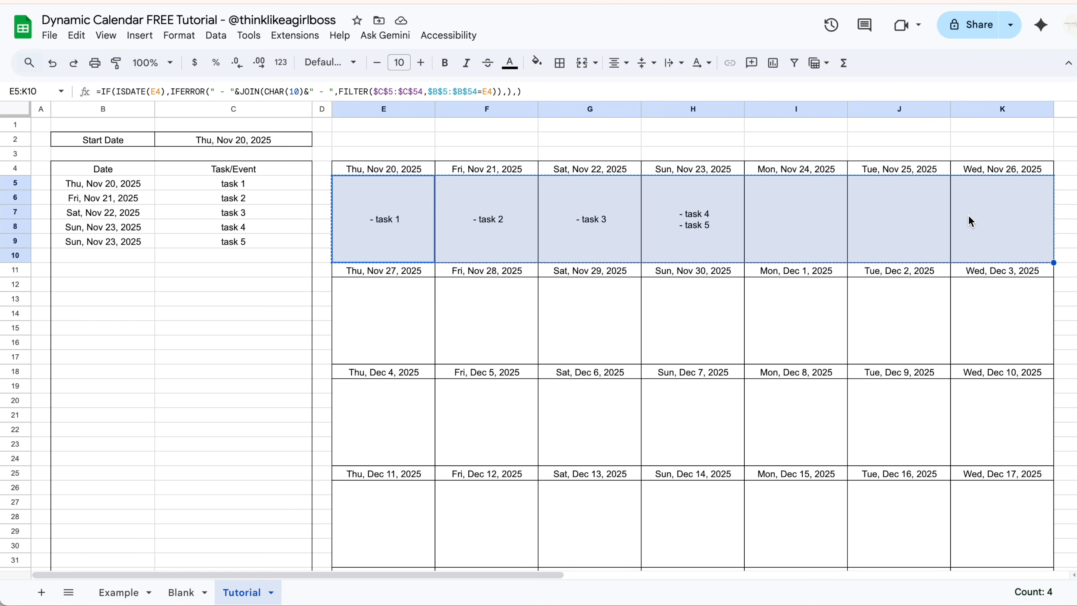
left_click(405, 338)
left_click(391, 417)
scroll(390, 419, "down", 3)
left_click(404, 398)
left_click(389, 506)
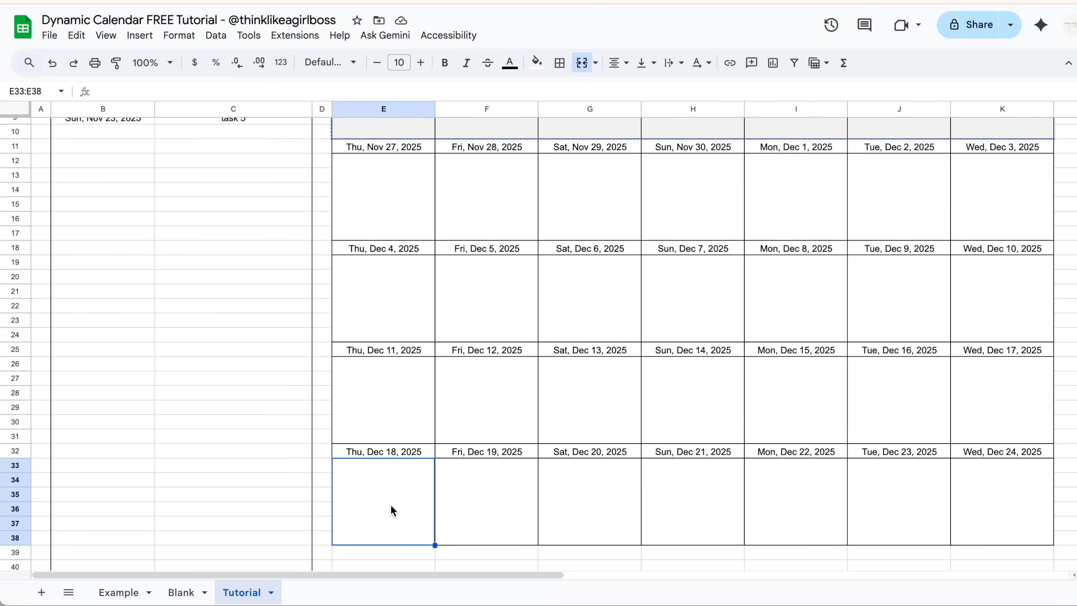
scroll(476, 374, "up", 3)
left_click(408, 326)
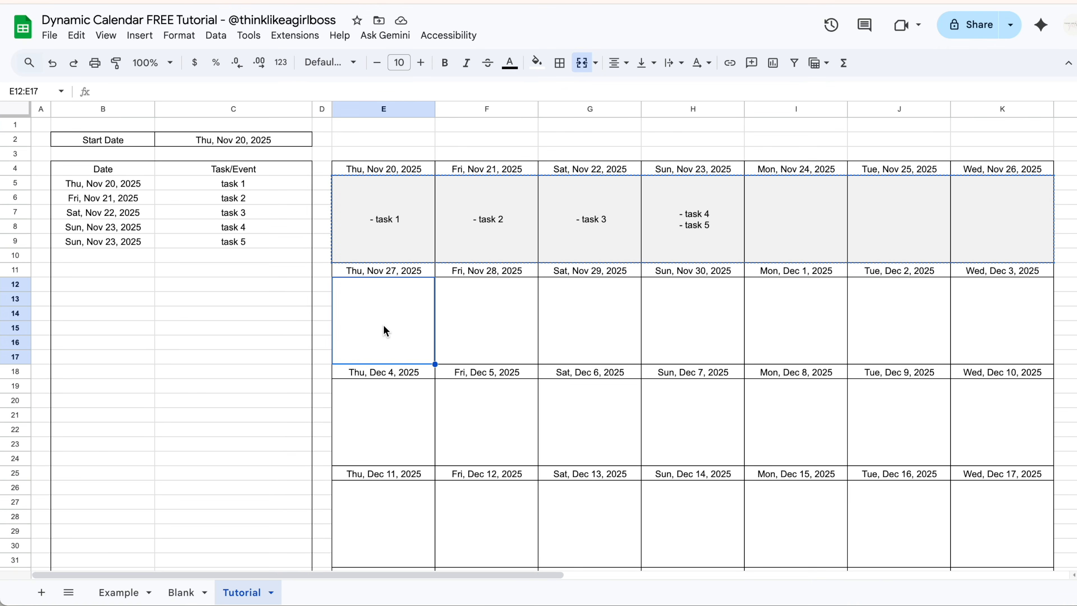
key("ctrl+v")
Paste the copied task formulas into the day cells of the last three weeks, starting at E19, E26 and E33.
scroll(385, 330, "down", 1)
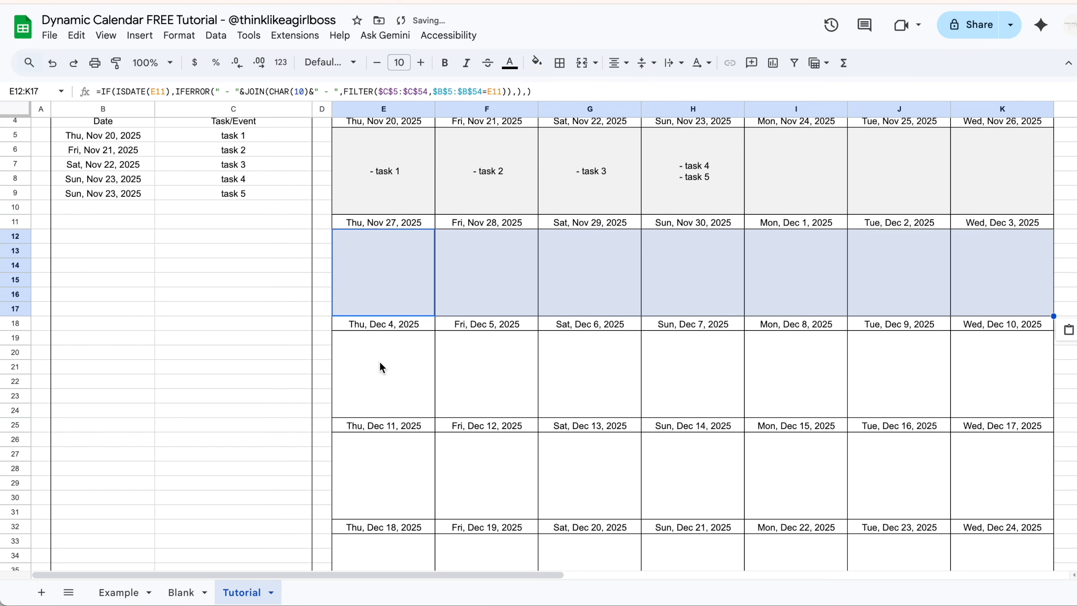
left_click(379, 362)
key("ctrl+v")
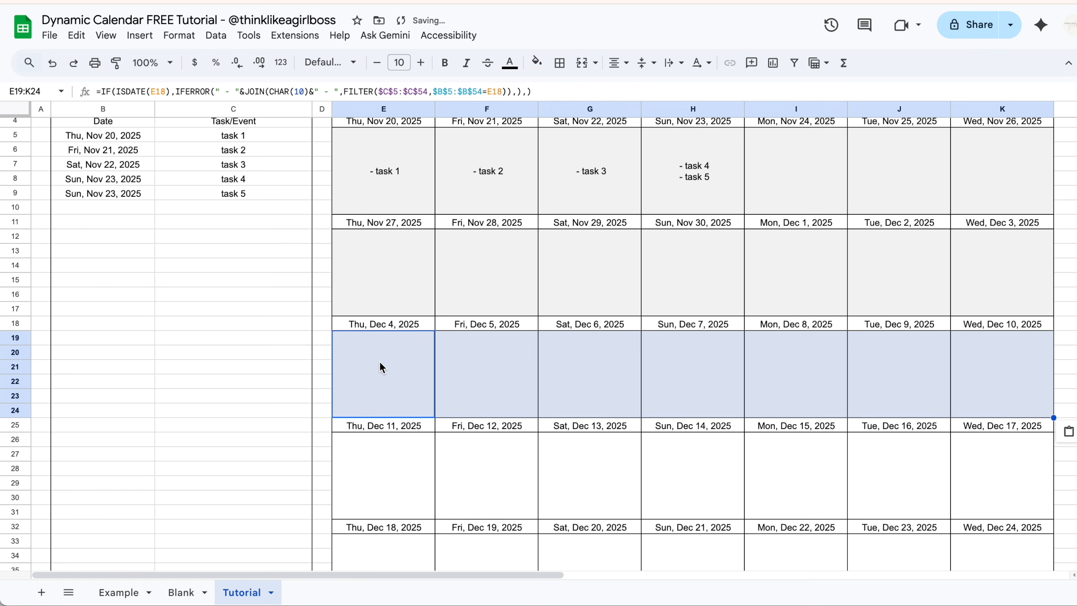
scroll(379, 361, "down", 2)
left_click(379, 389)
scroll(381, 394, "down", 2)
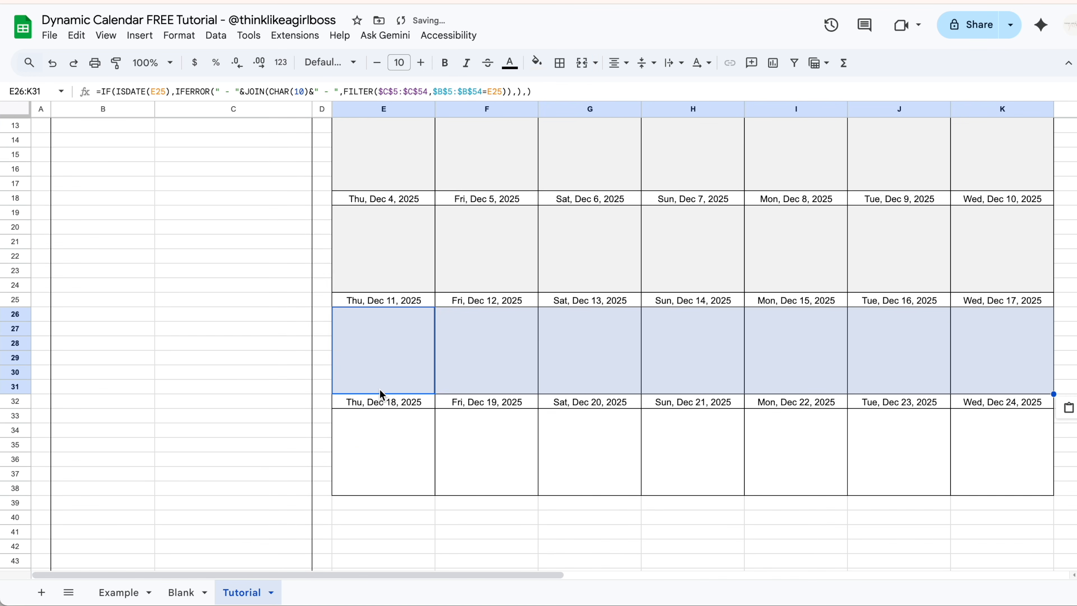
left_click(382, 440)
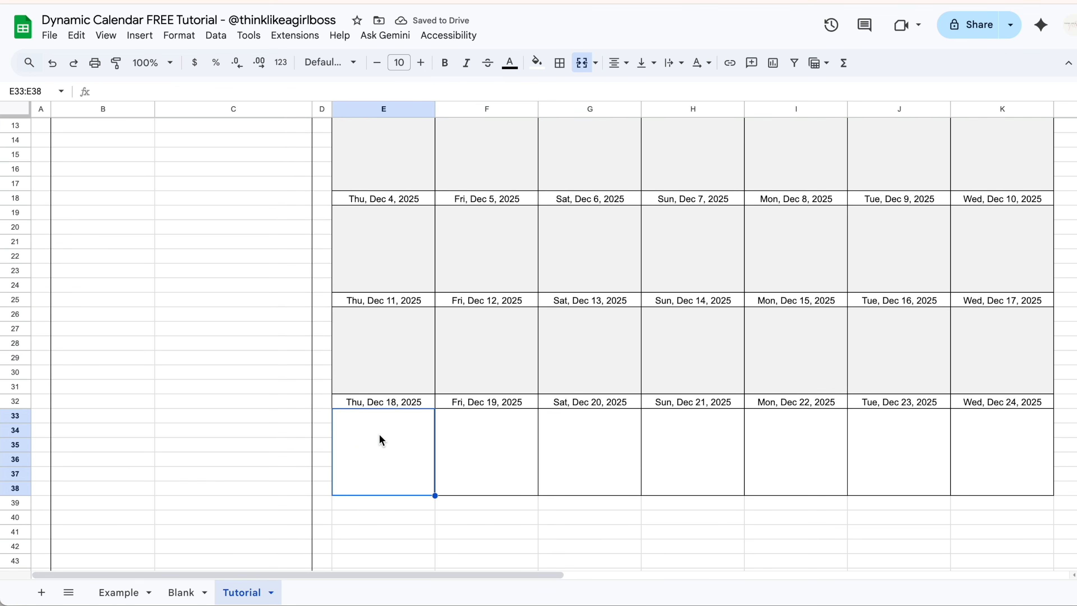
key("ctrl+v")
scroll(752, 360, "up", 5)
scroll(752, 360, "down", 6)
scroll(762, 263, "up", 5)
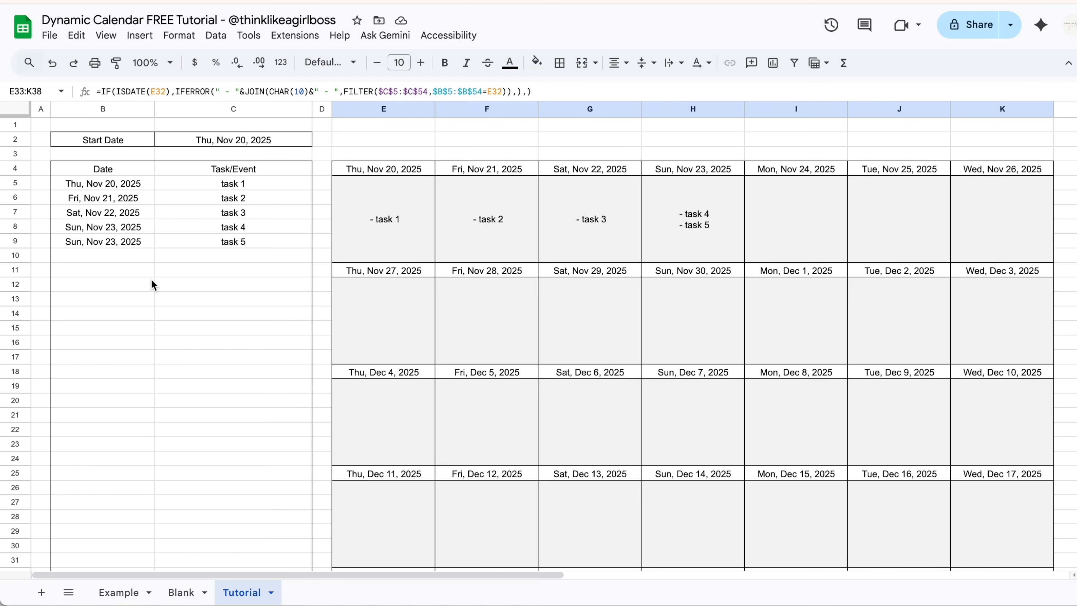
Add "task 6" dated Dec 6, 2025 to row 10 of the task list.
double_click(116, 256)
left_click(166, 276)
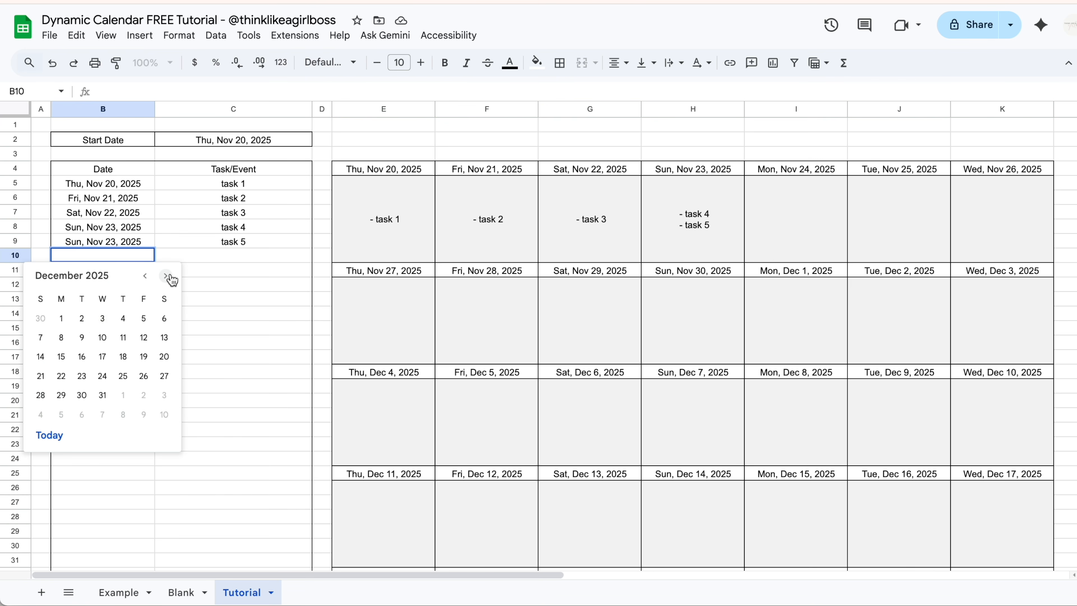
left_click(164, 318)
left_click(197, 255)
type("task 6")
key("Return")
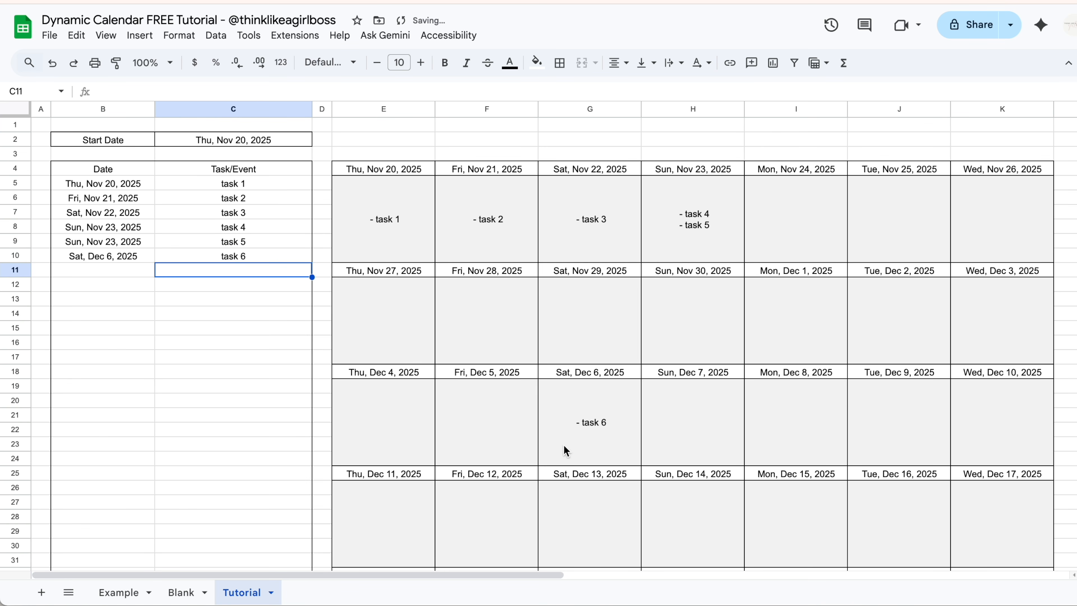
Set the start date in C2 to Nov 16, 2025 and consult the Example sheet.
double_click(271, 140)
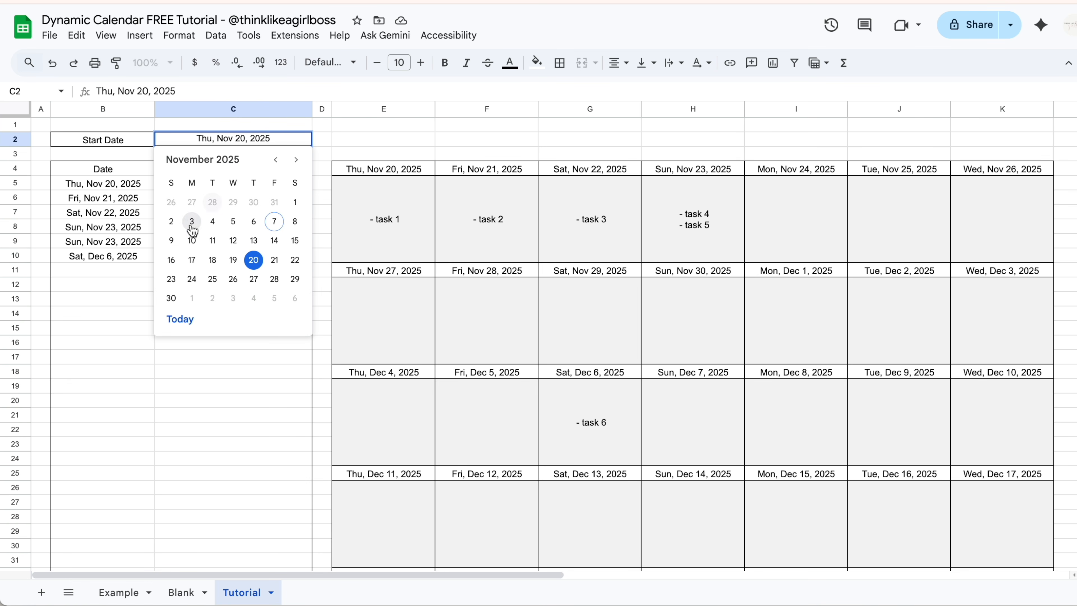
left_click(168, 254)
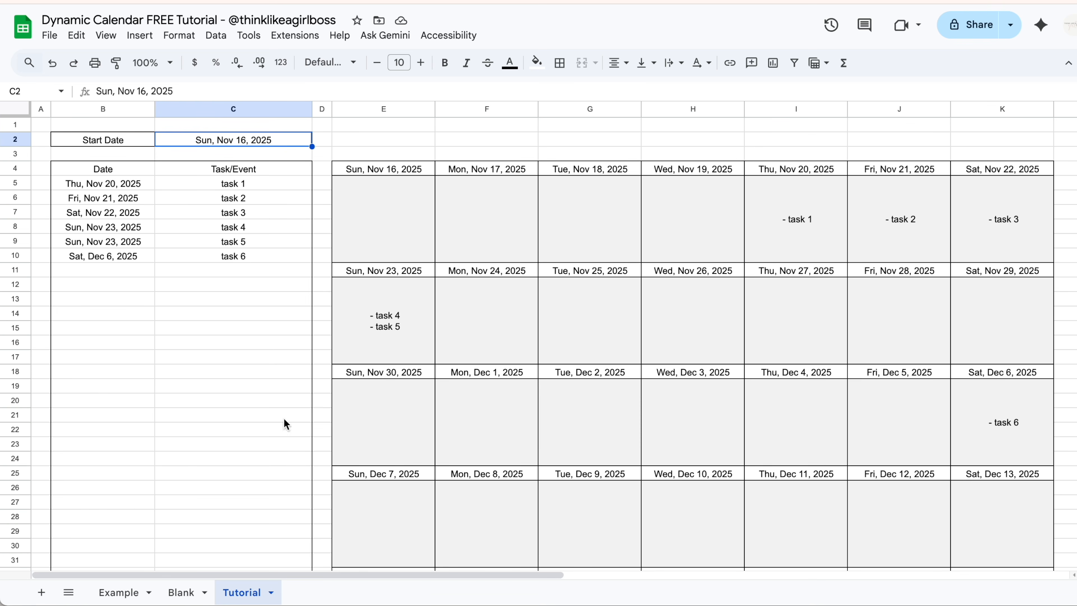
left_click(109, 599)
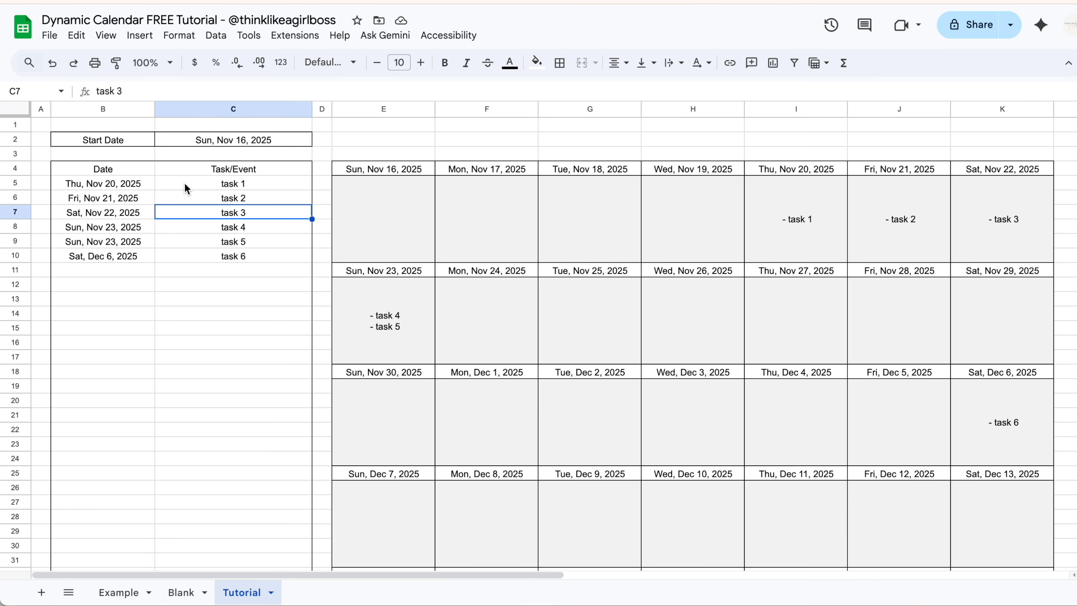
Format the entire Tutorial sheet with centred horizontal alignment, middle vertical alignment and wrapped text.
left_click(21, 112)
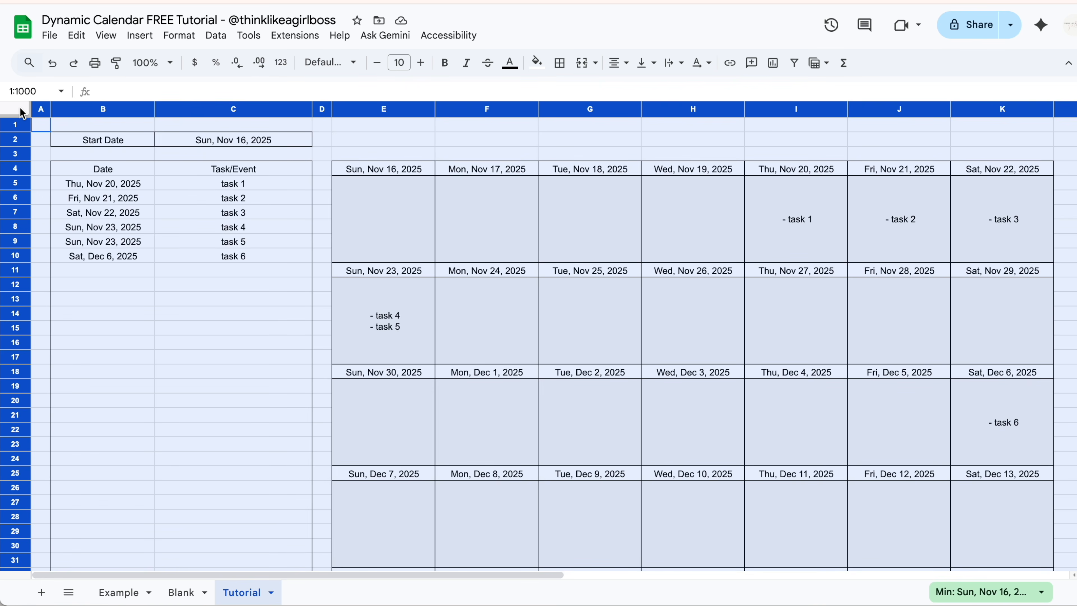
left_click(627, 69)
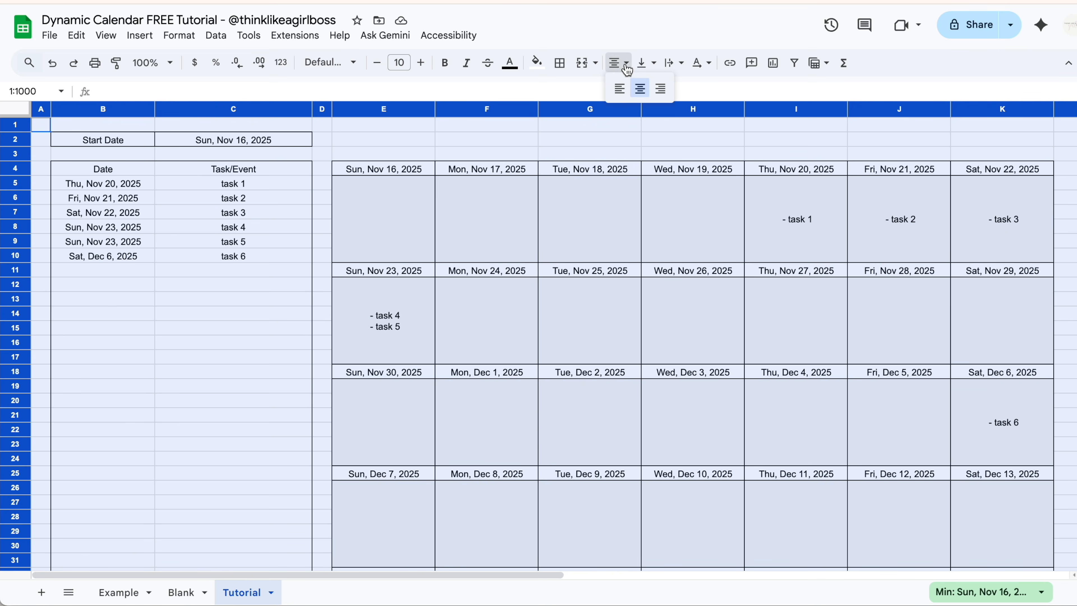
left_click(641, 90)
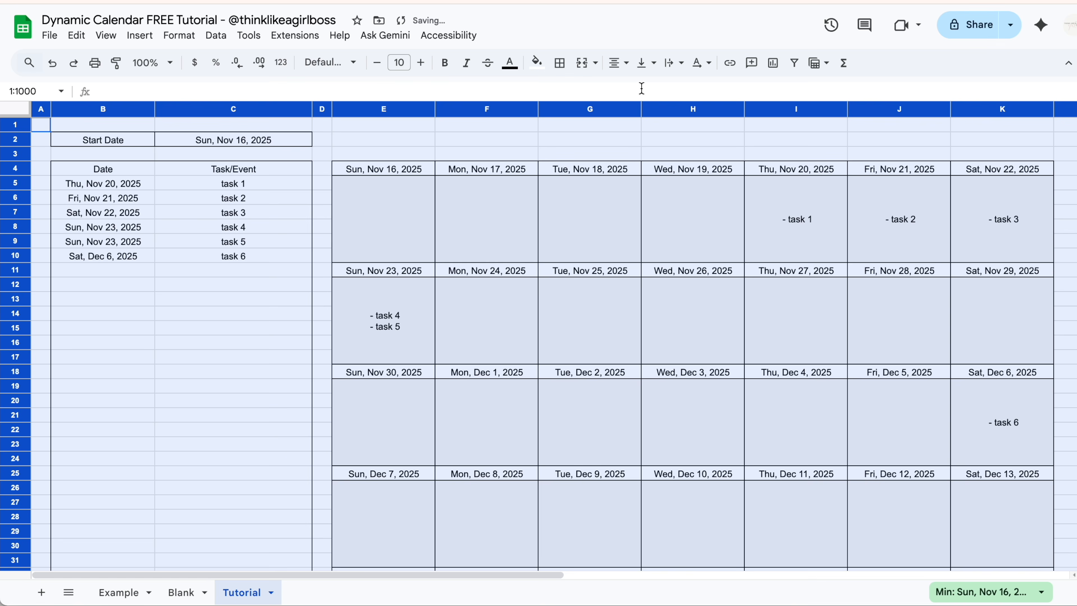
left_click(656, 70)
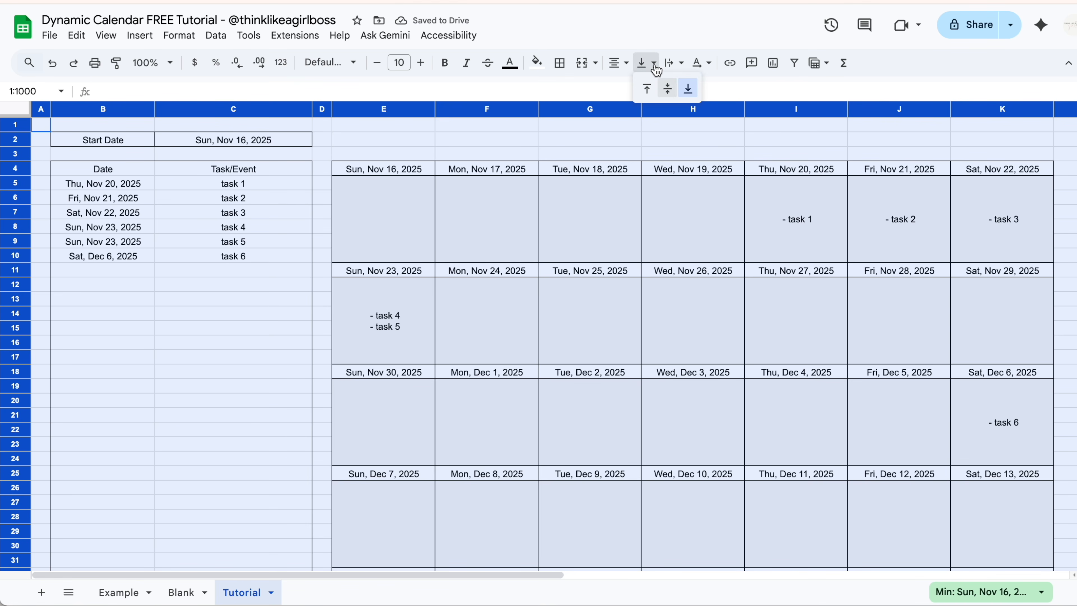
left_click(668, 89)
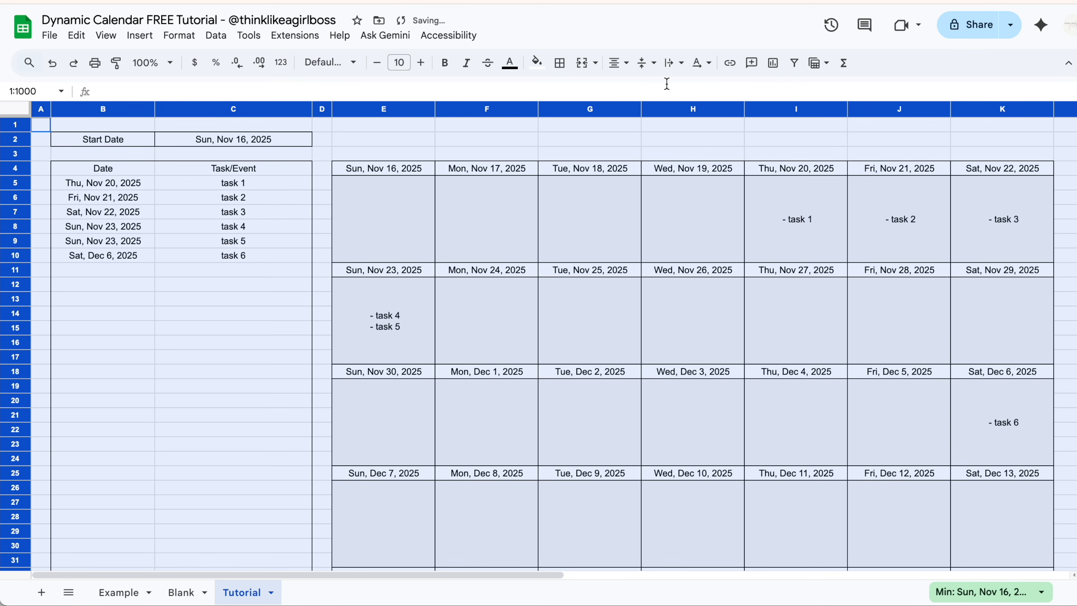
left_click(684, 67)
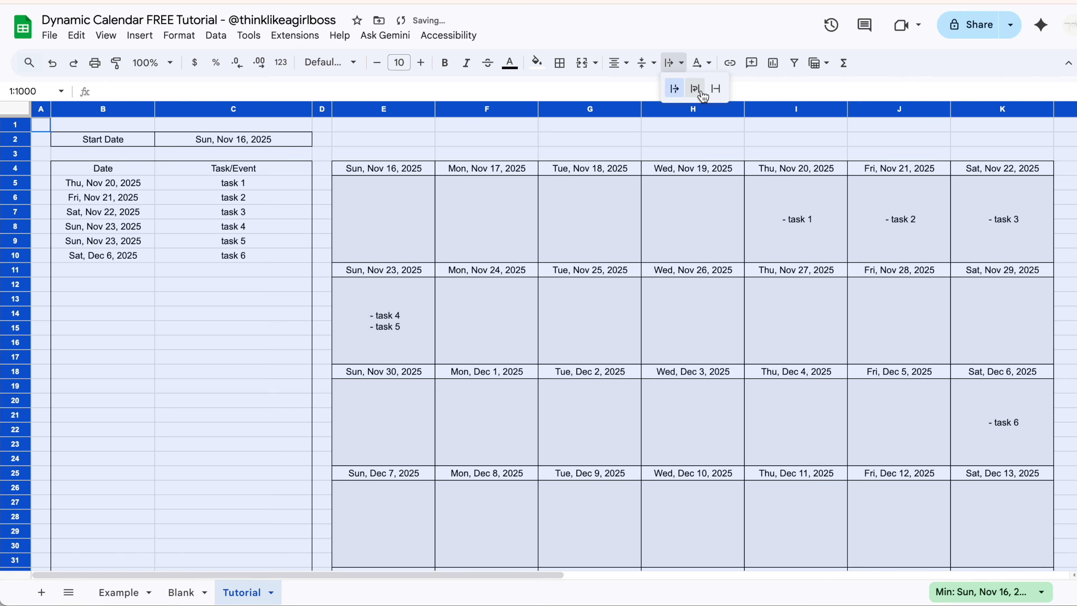
left_click(700, 96)
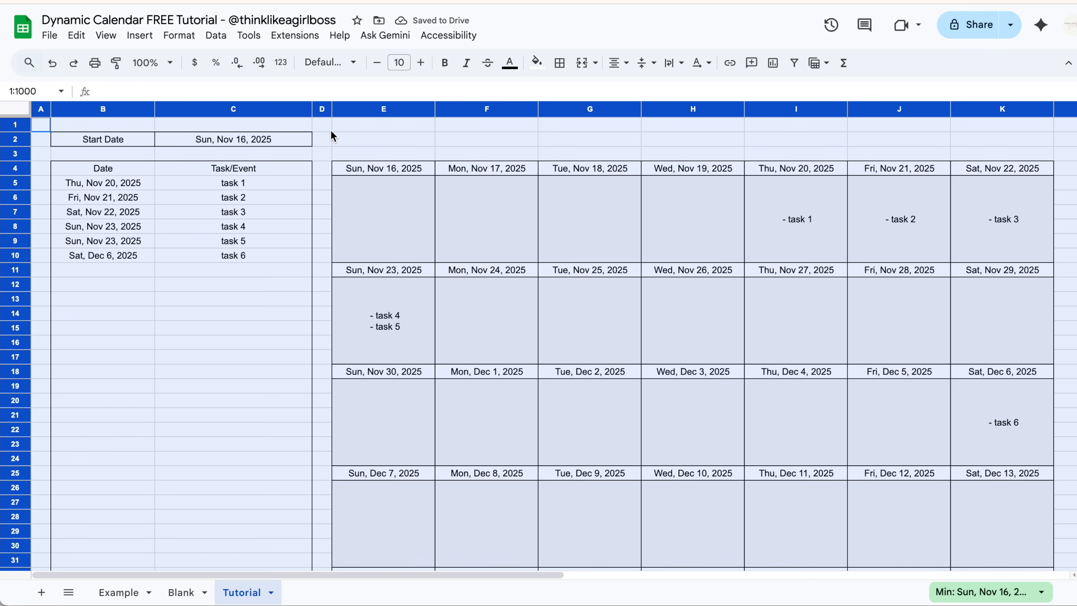
Change the font of the entire Tutorial sheet to Lato.
left_click(356, 63)
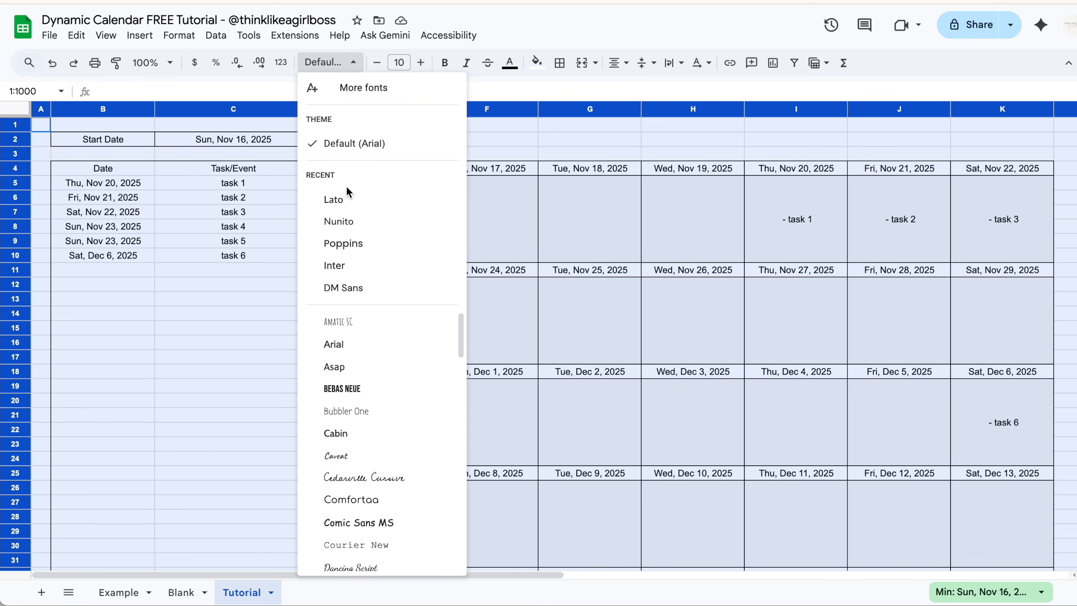
left_click(352, 200)
left_click(162, 229)
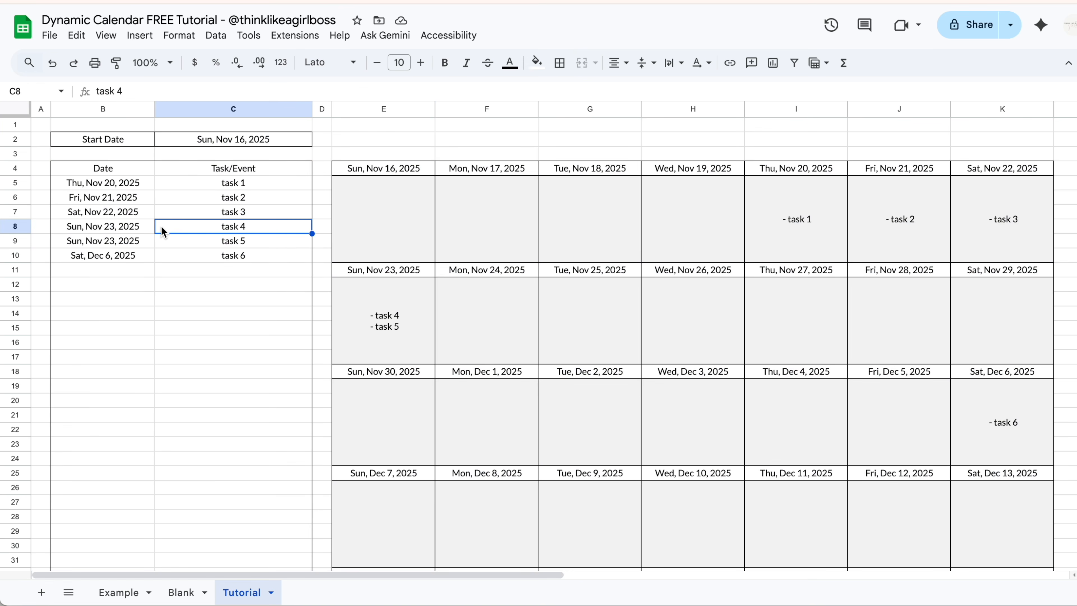
Make the Date and Task/Event headers in B4:C4 and the Start Date label in B2 bold.
left_click_drag(103, 173, 202, 167)
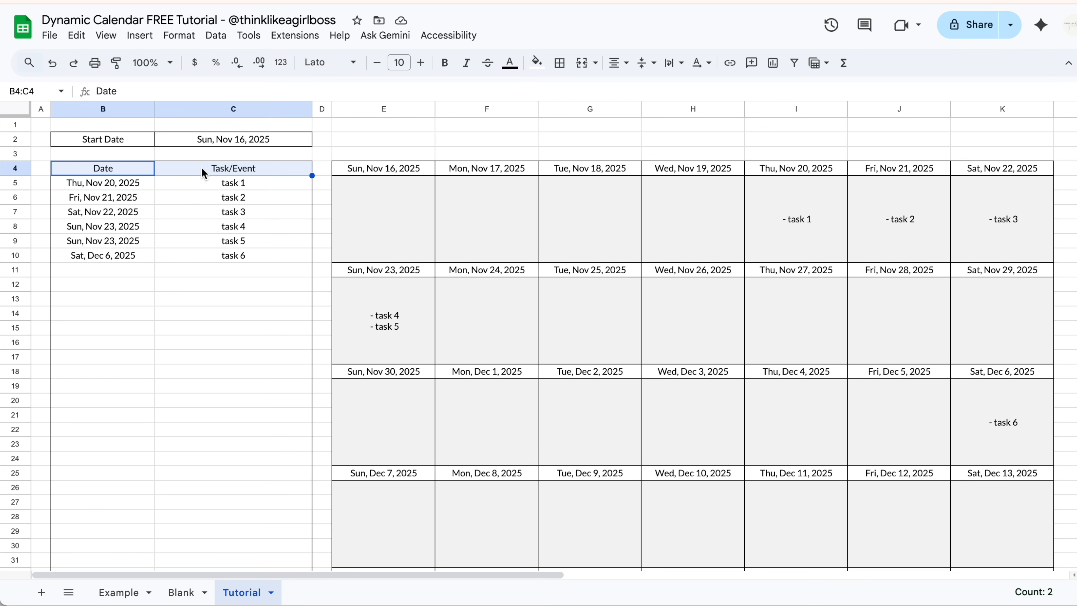
left_click(451, 71)
left_click(124, 138)
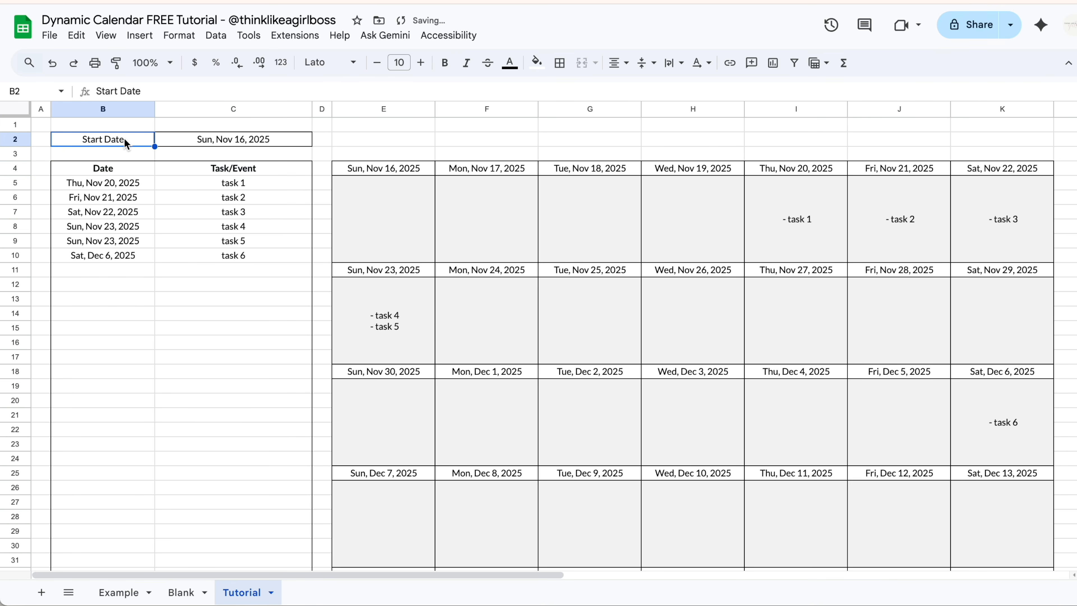
left_click(448, 71)
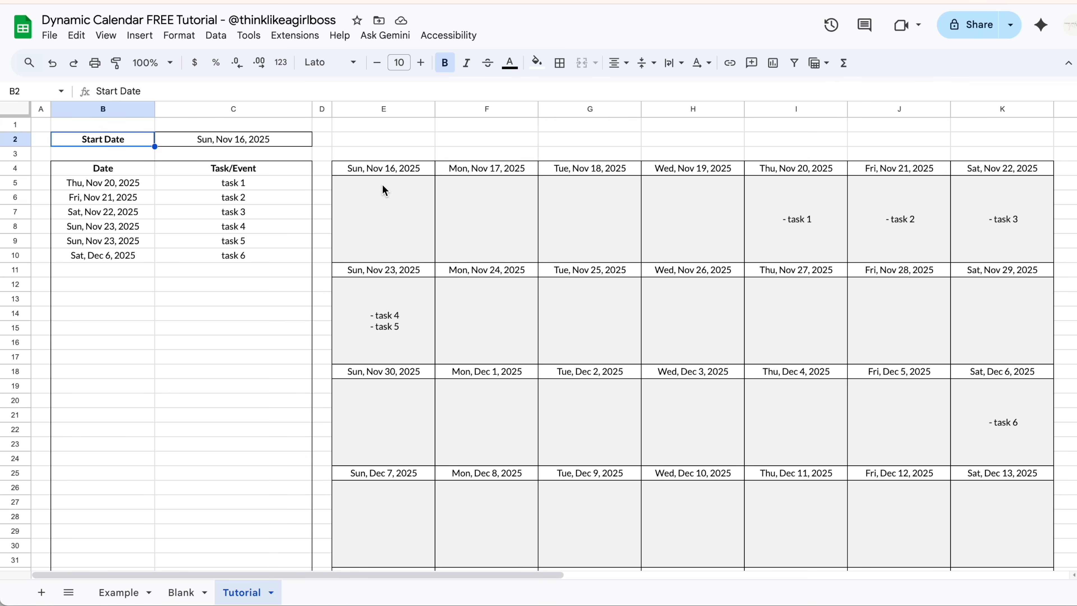
Set the start date in C2 to Nov 20, 2025 and move task 2 and task 3 to that same date.
double_click(258, 140)
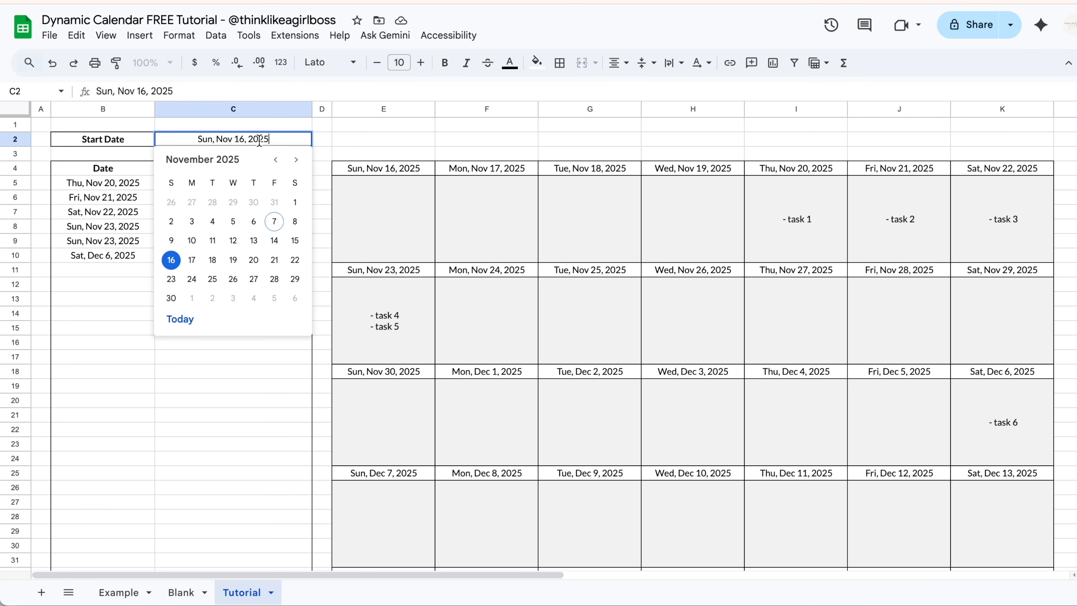
left_click(255, 260)
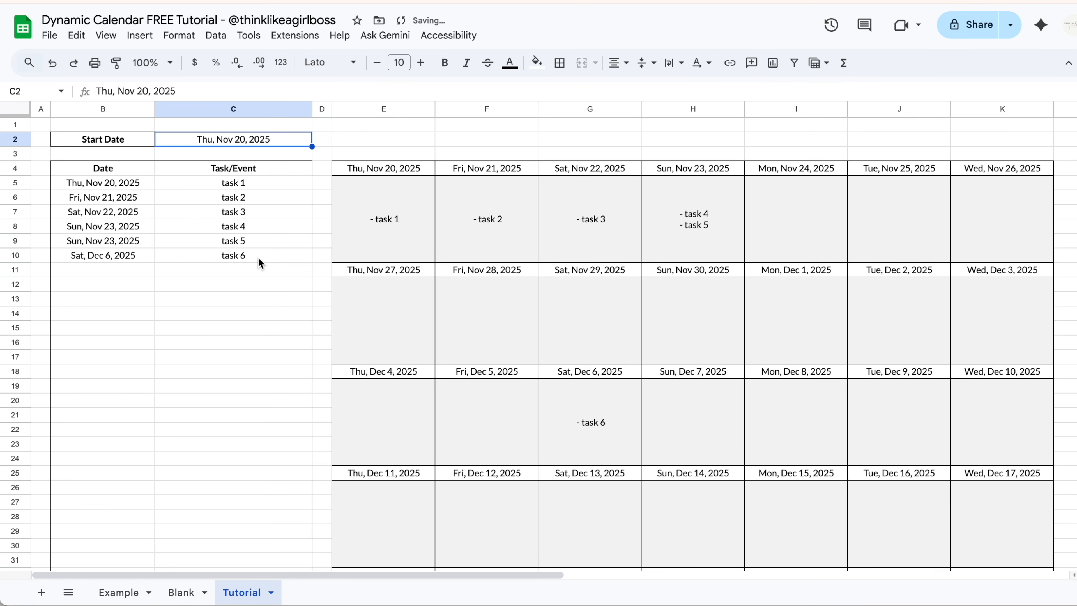
double_click(121, 196)
left_click(123, 317)
double_click(124, 215)
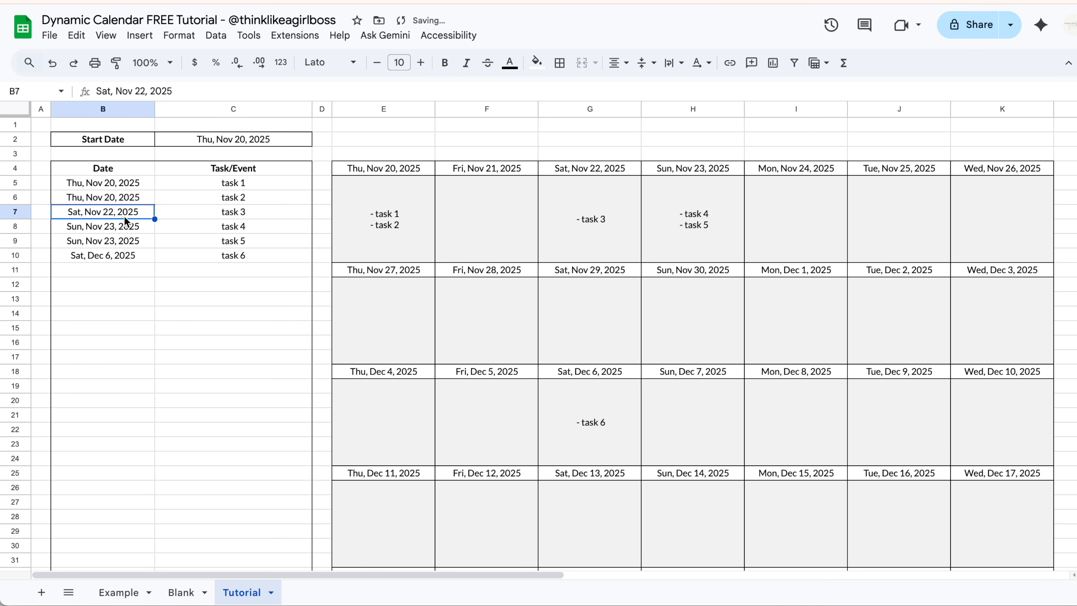
left_click(122, 332)
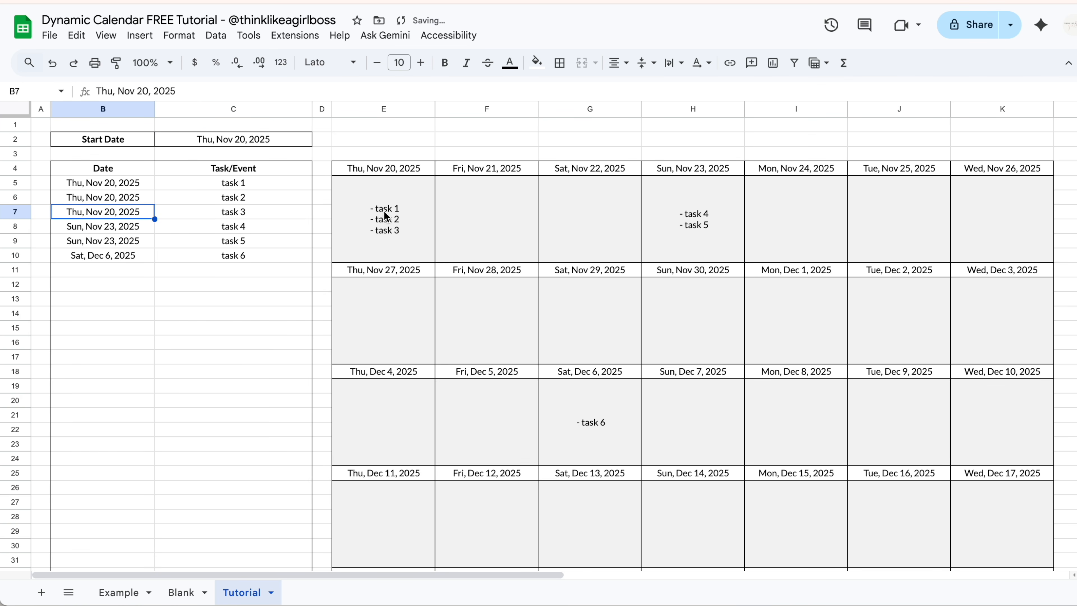
Fill the first calendar date cell E4 with light cyan and left-align the task cell E5:E10 below it.
left_click(426, 169)
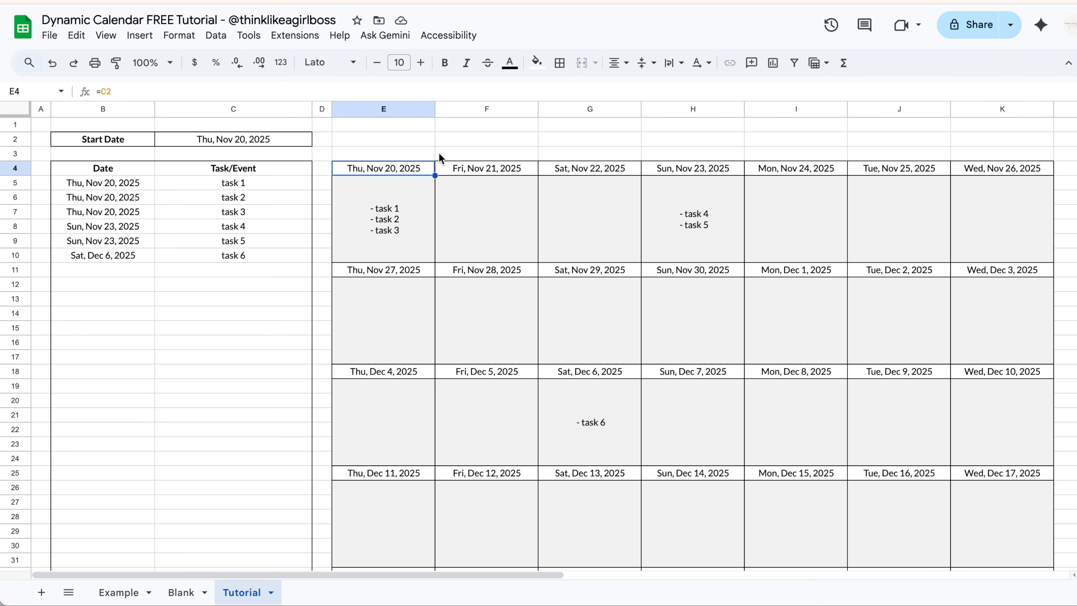
left_click(542, 68)
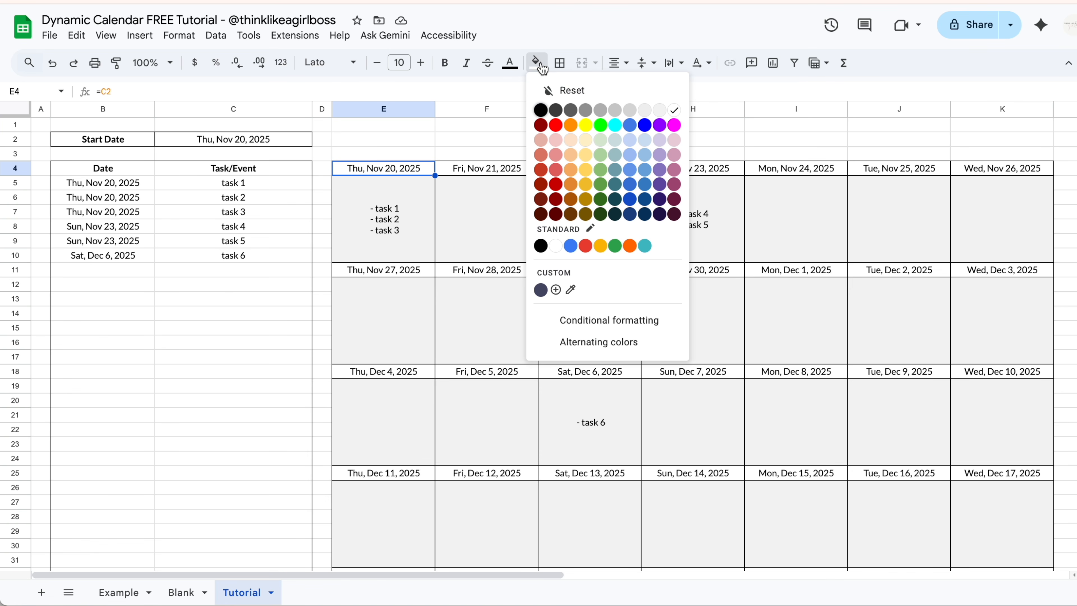
left_click(617, 145)
left_click(420, 217)
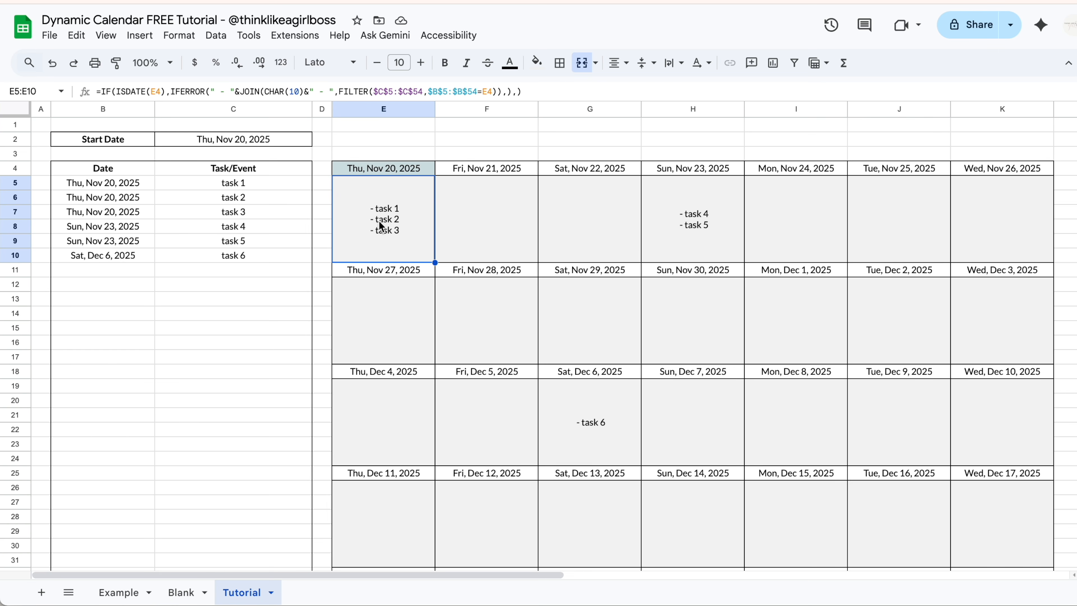
left_click(626, 67)
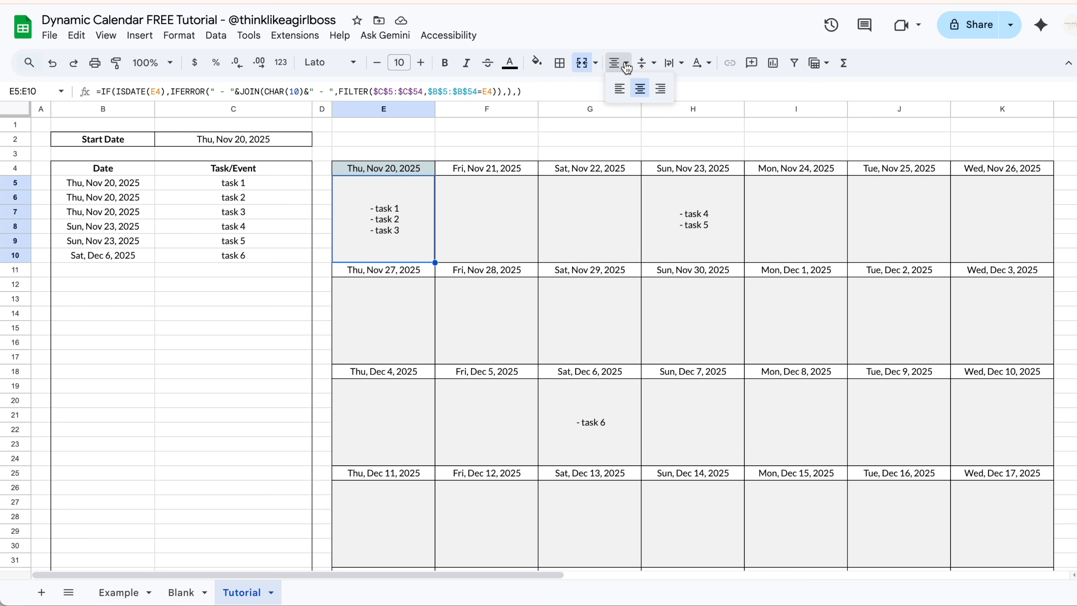
left_click(620, 89)
Apply the custom date format "Aug 5, 1930" to E4 so it omits the weekday.
left_click(403, 172)
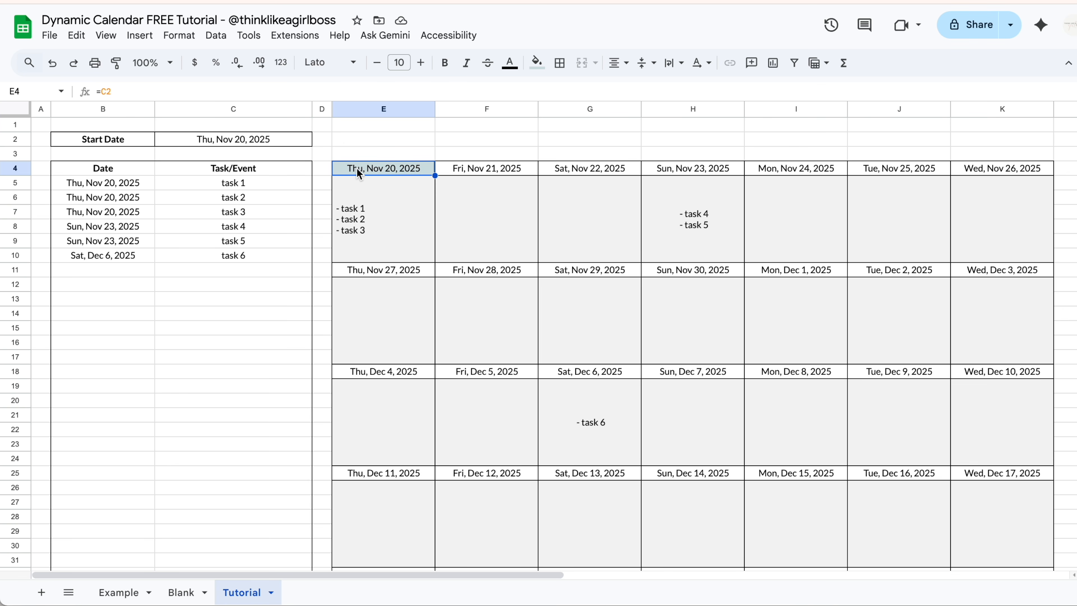
left_click(355, 143)
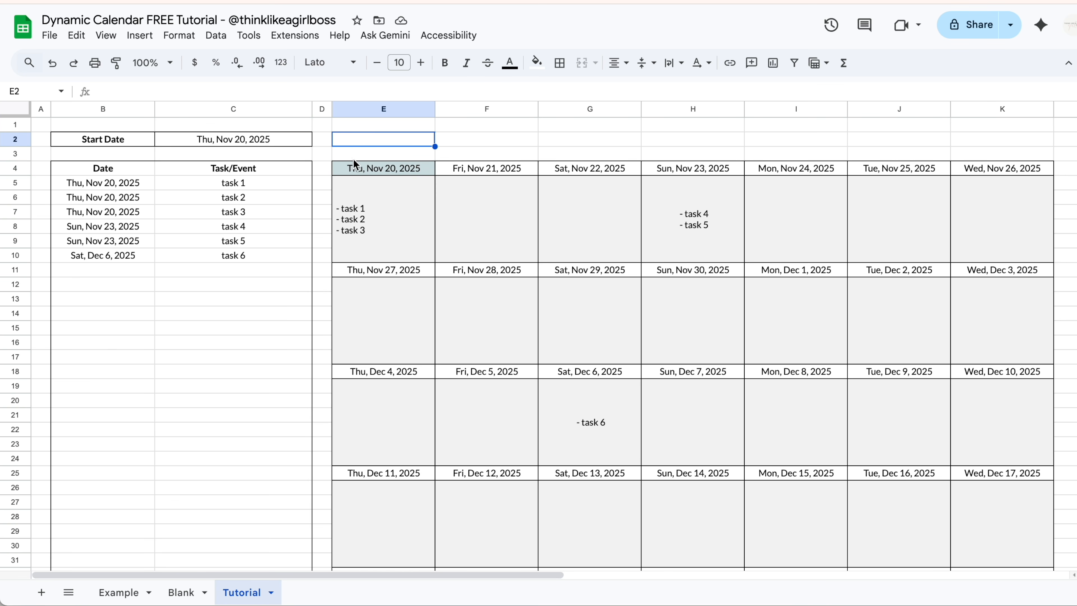
left_click(354, 170)
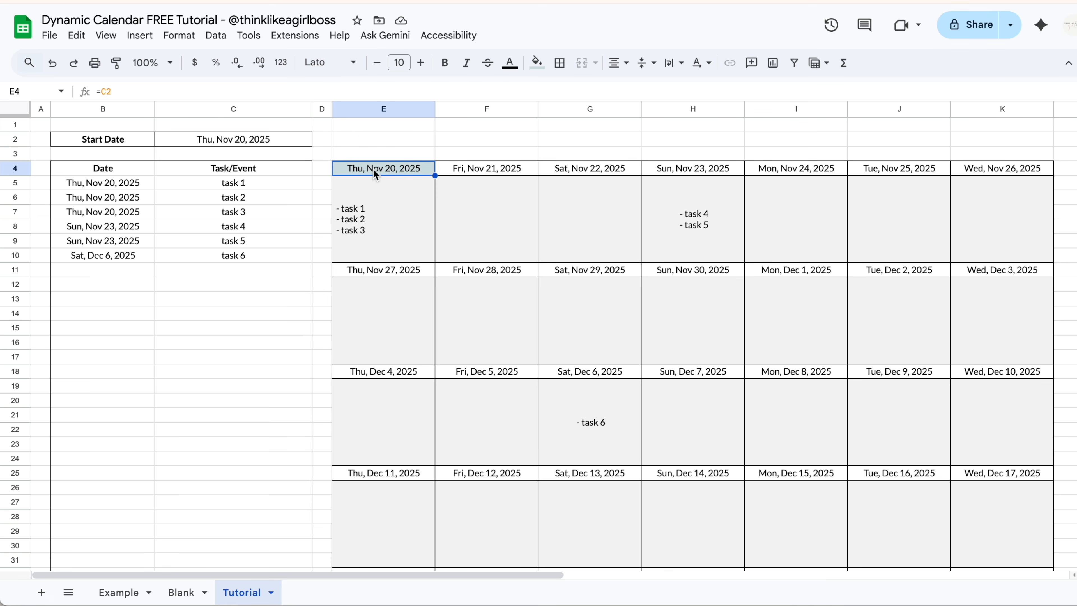
left_click(186, 38)
mouse_move(214, 93)
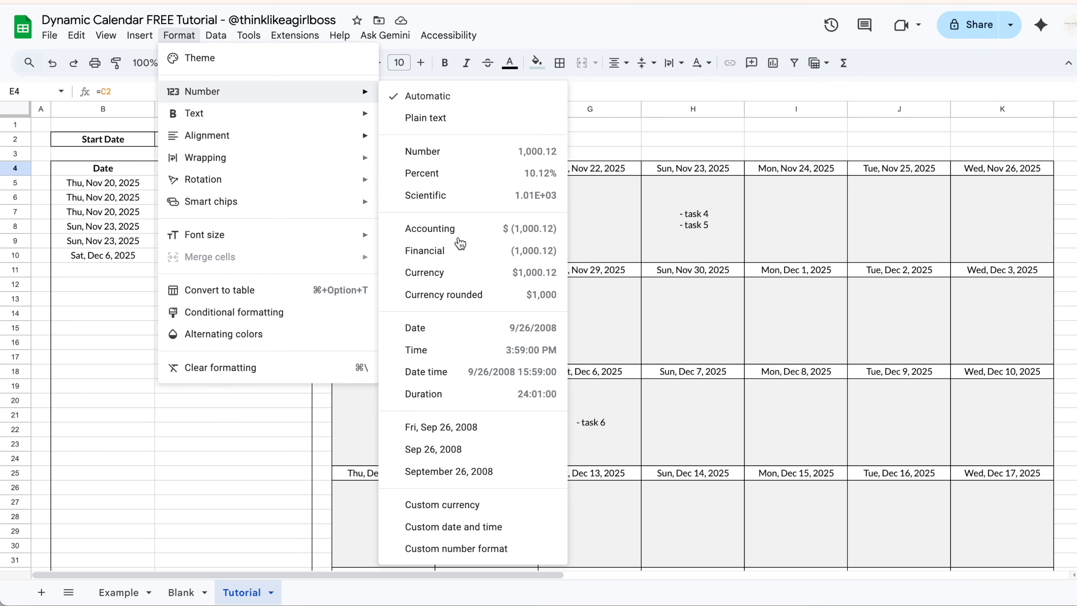
left_click(510, 530)
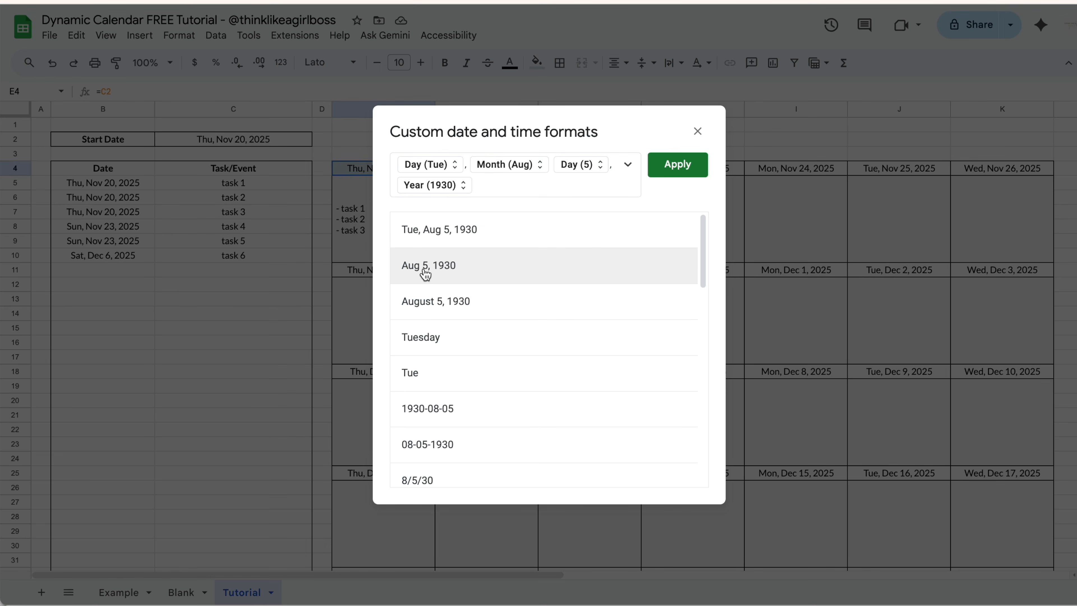
left_click(483, 267)
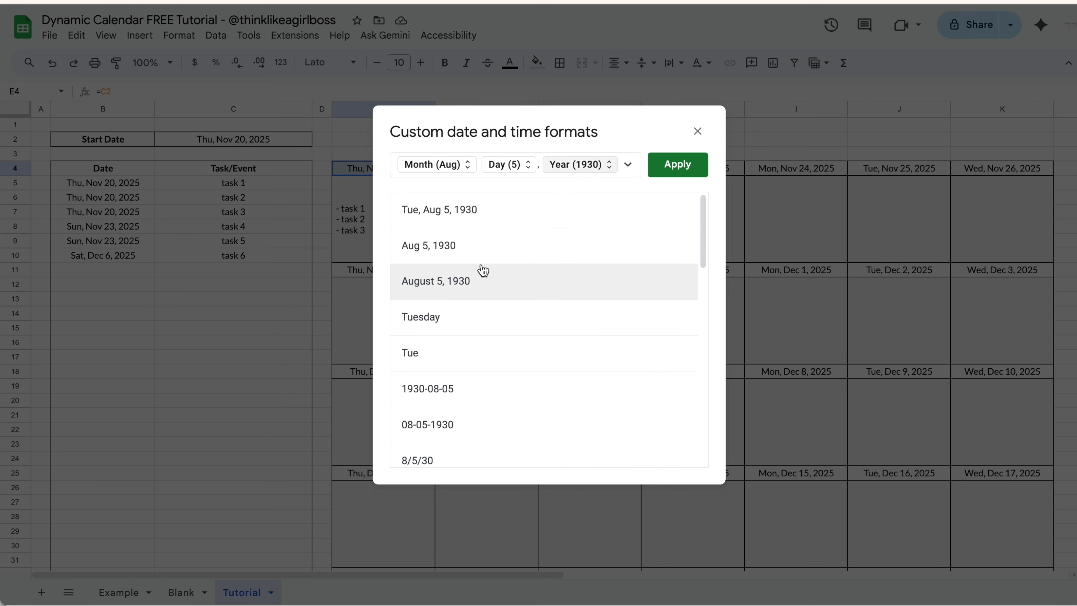
left_click(680, 166)
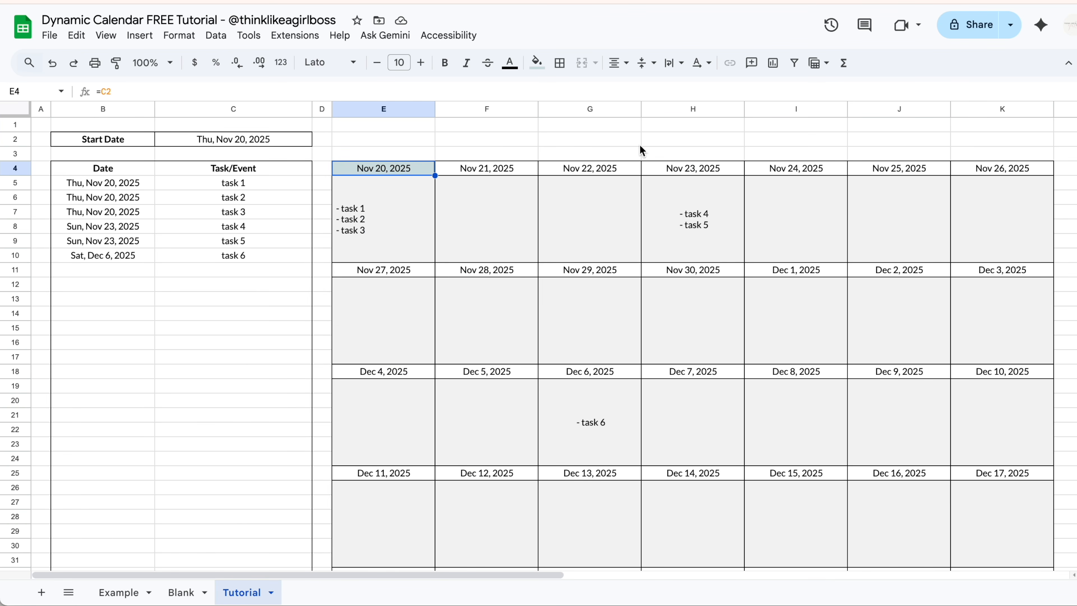
Copy the formatting of the first day block E4:E10 onto the whole five-week calendar, E4:K38.
left_click(474, 172)
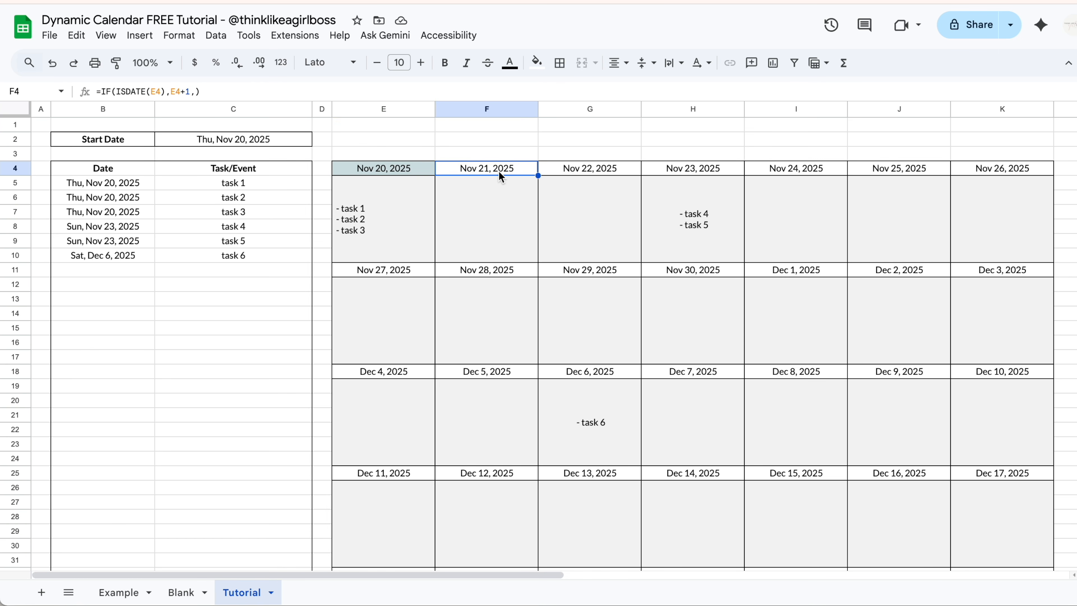
left_click(567, 170)
left_click(673, 171)
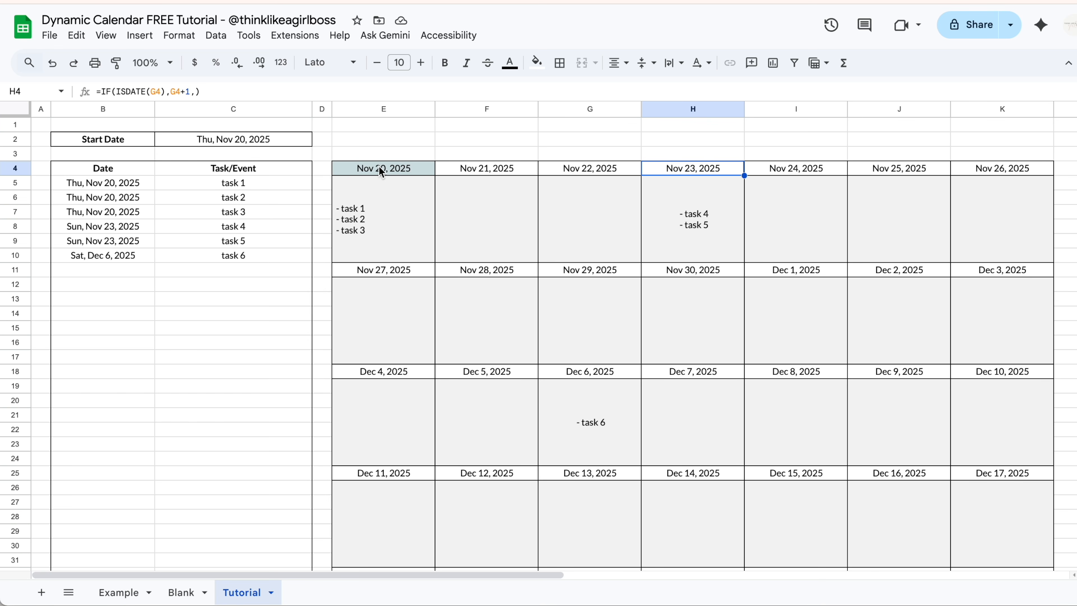
left_click_drag(425, 167, 421, 181)
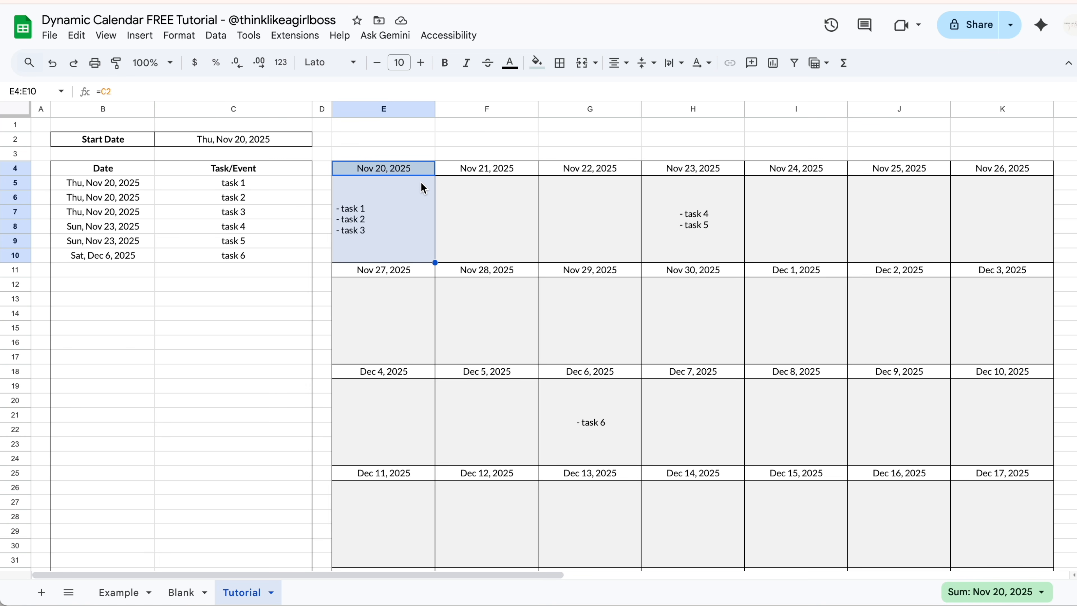
left_click(117, 66)
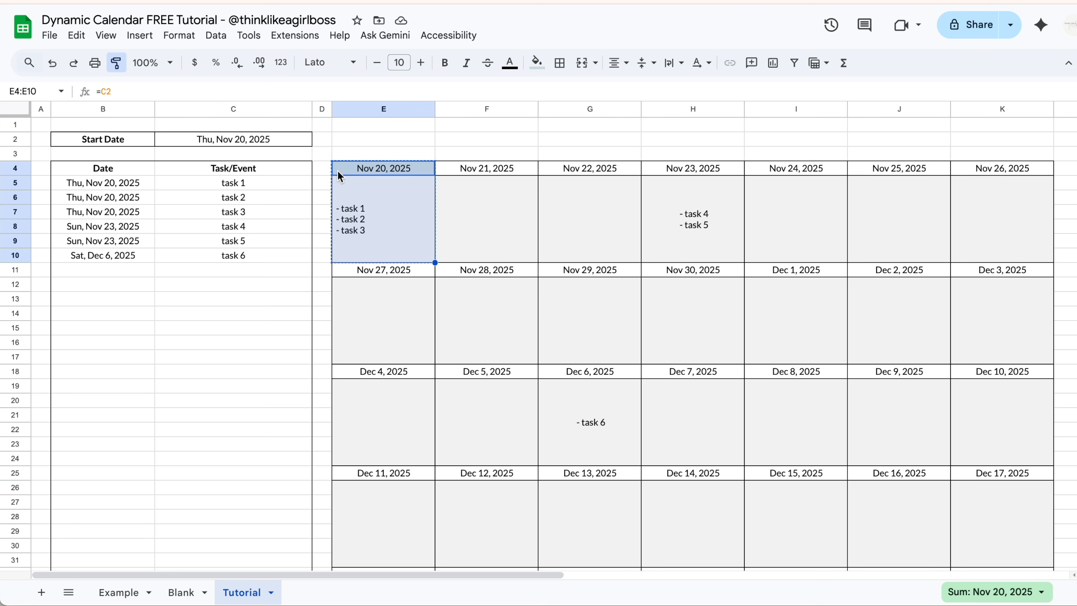
mouse_move(342, 169)
left_mouse_down()
mouse_move(591, 346)
mouse_move(765, 386)
mouse_move(817, 413)
left_mouse_up()
scroll(590, 346, "down", 5)
scroll(590, 346, "right", 3)
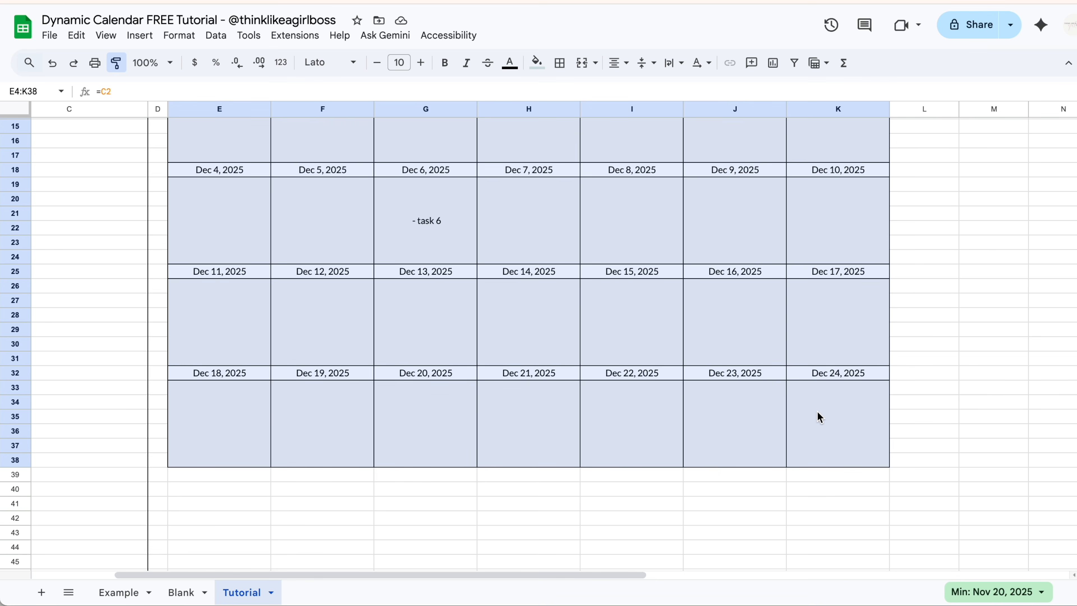
left_click_drag(817, 410, 817, 411)
scroll(817, 412, "up", 2)
scroll(817, 412, "left", 4)
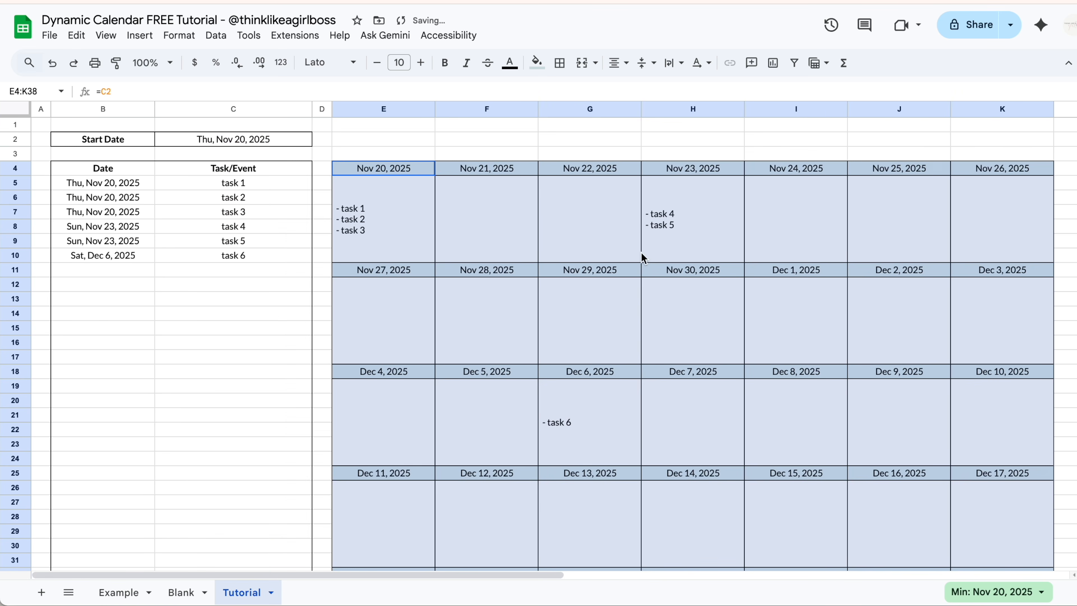
left_click(477, 229)
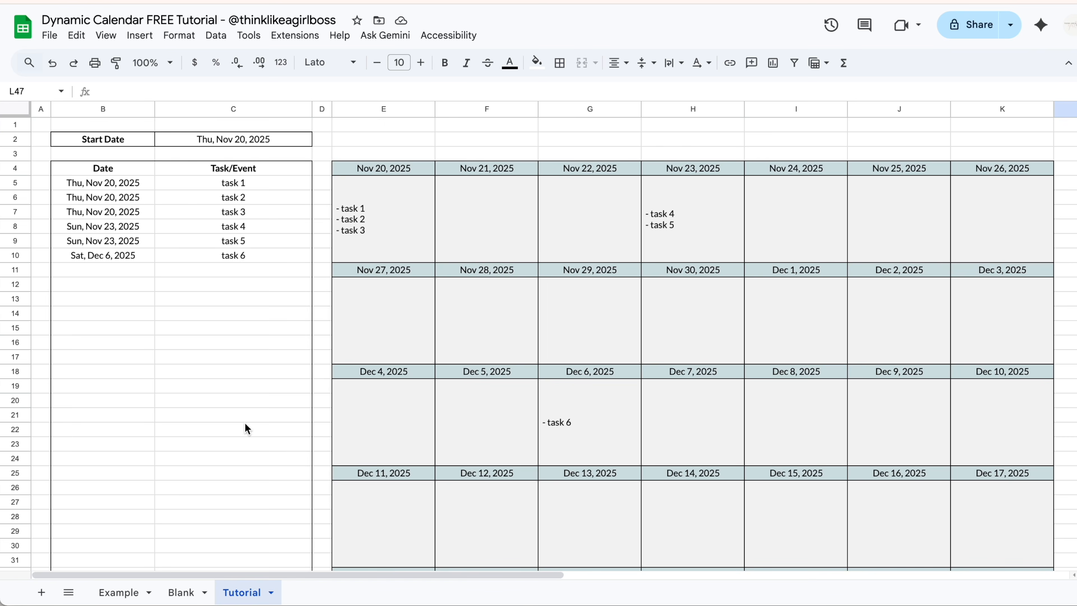
On the Example sheet, set the start date to Jan 19, 2026 and to Jan 23, 2026 to examine how the weekday headers respond.
left_click(114, 591)
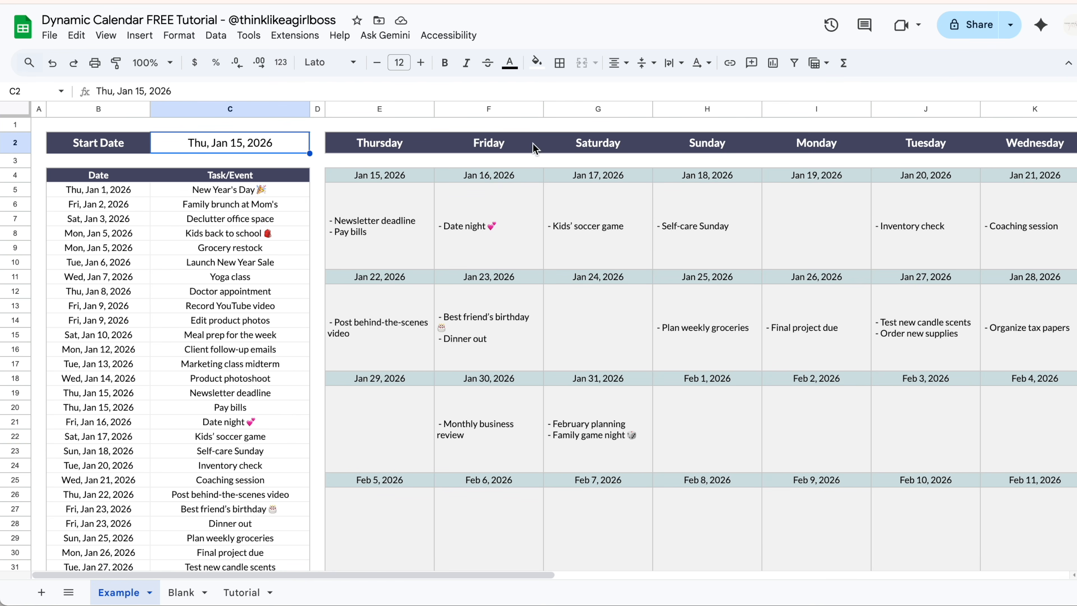
double_click(207, 149)
left_click(191, 267)
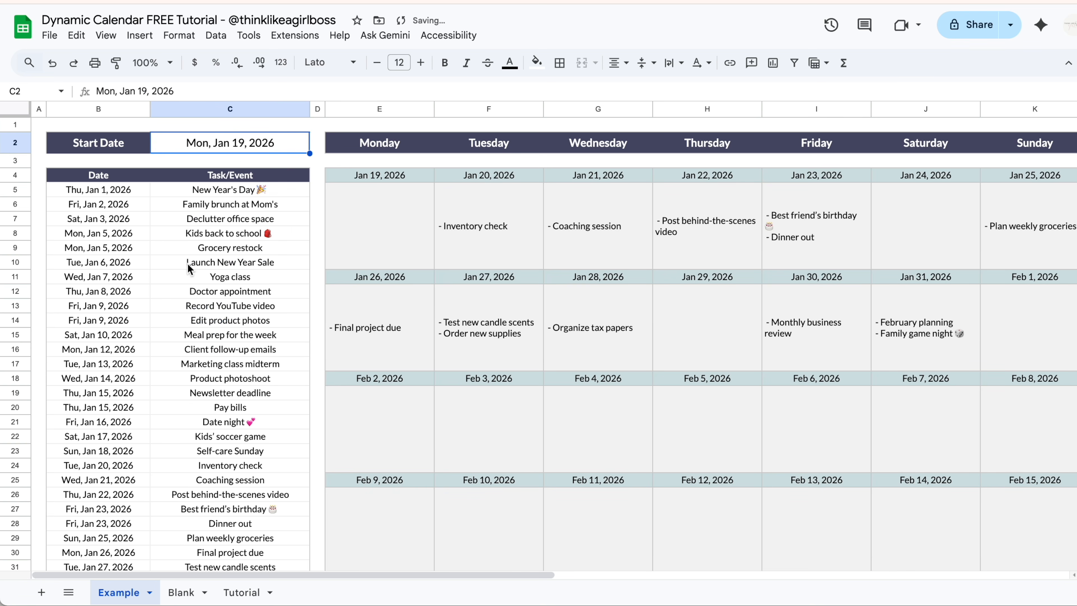
double_click(246, 142)
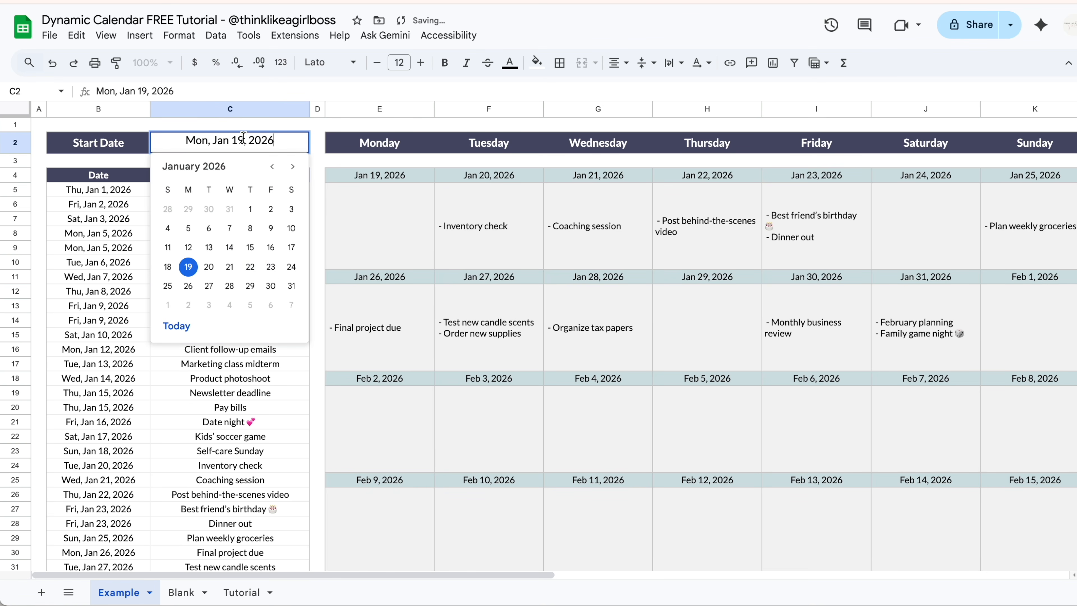
left_click(270, 266)
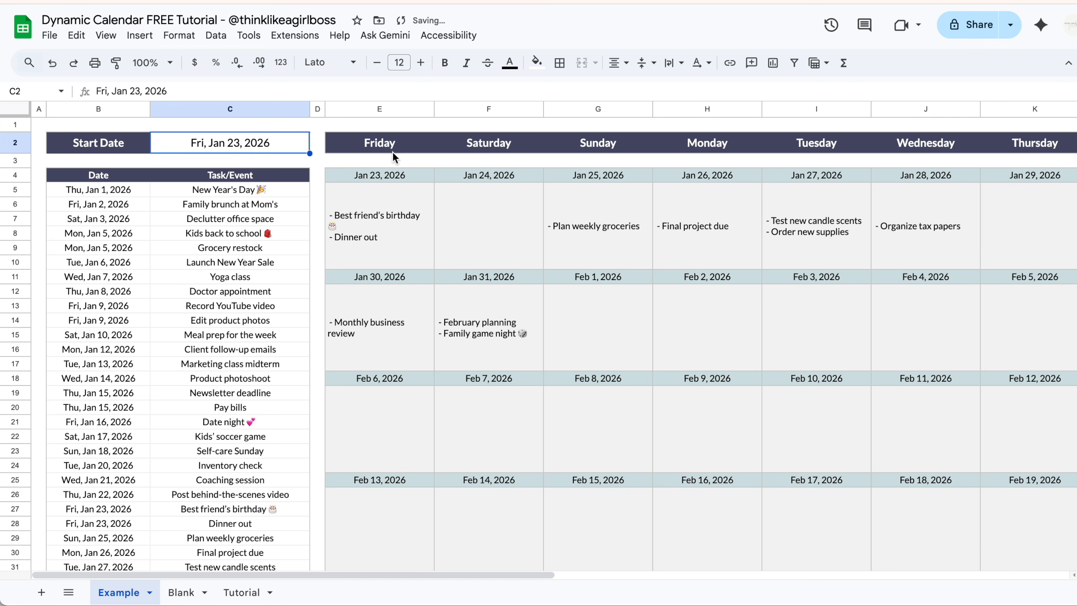
On the Tutorial sheet, link E2 to the first calendar date with =E4 and set the start date to Nov 10, 2025.
left_click(242, 592)
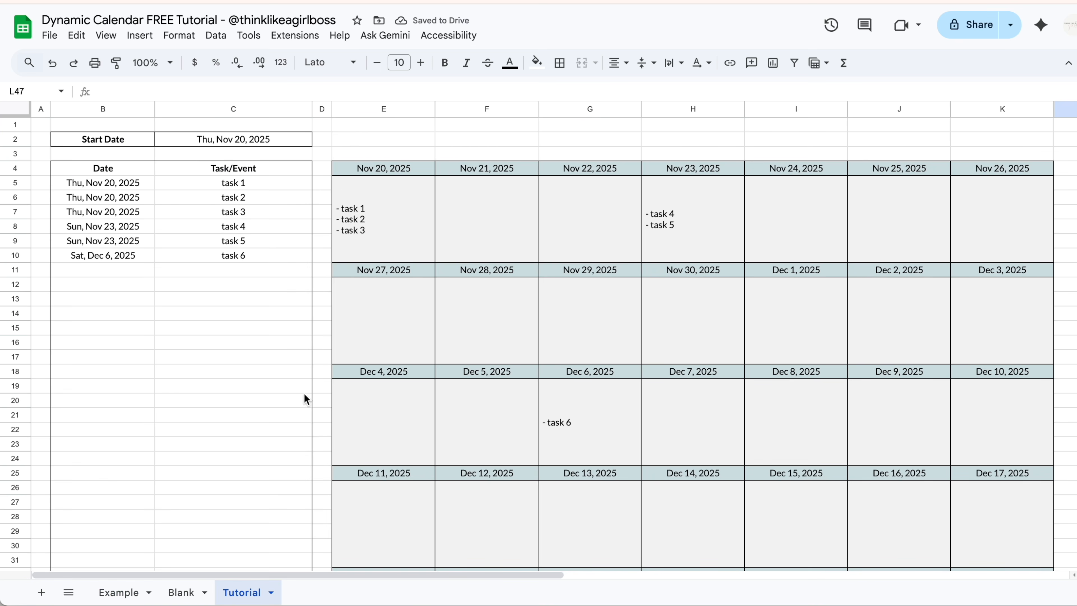
left_click(365, 139)
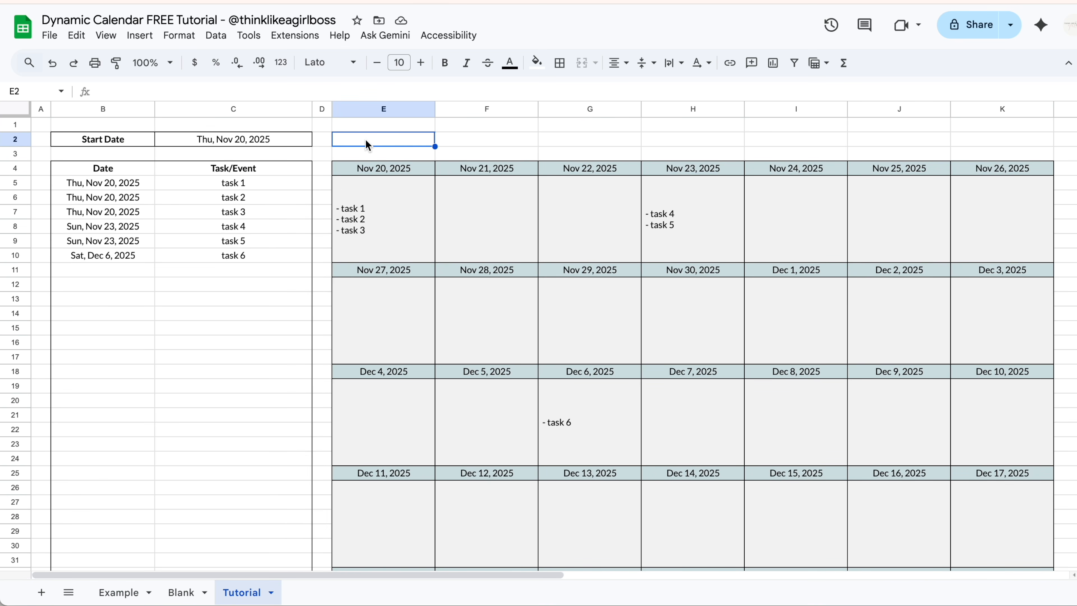
type("=")
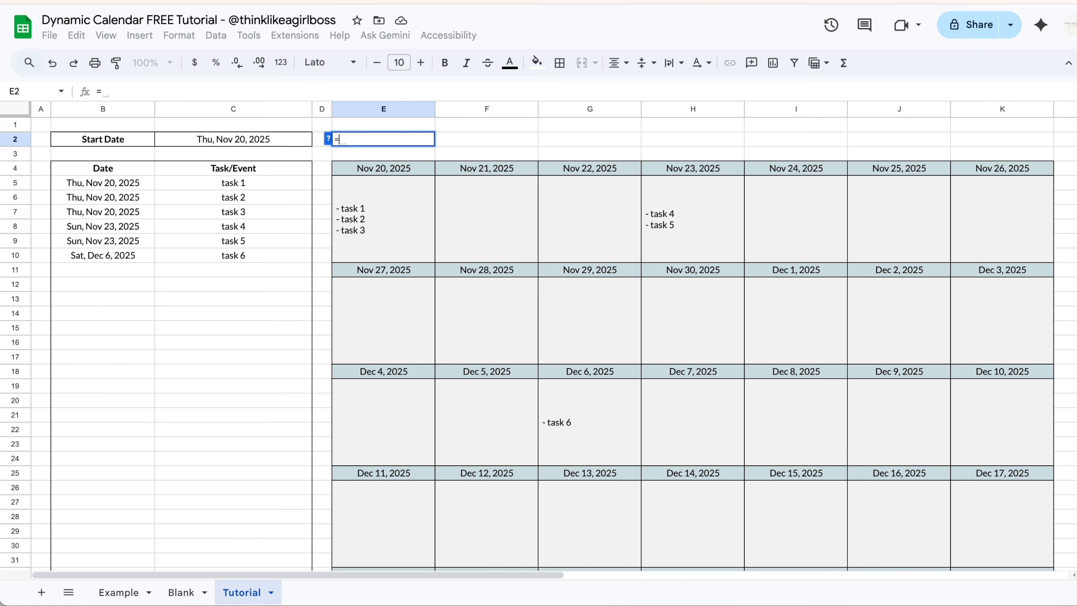
left_click(360, 169)
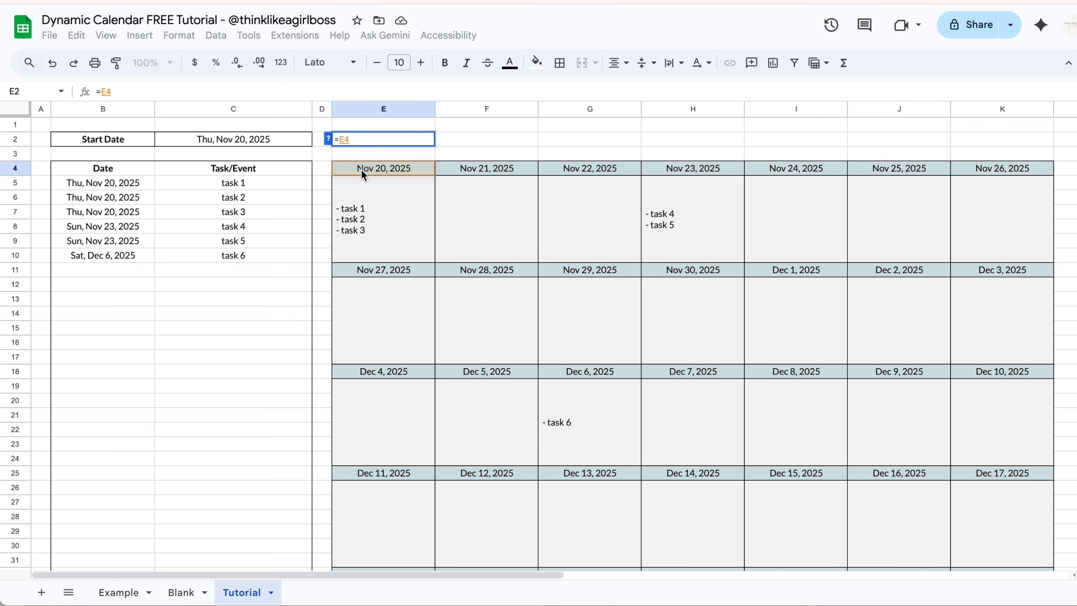
key("Return")
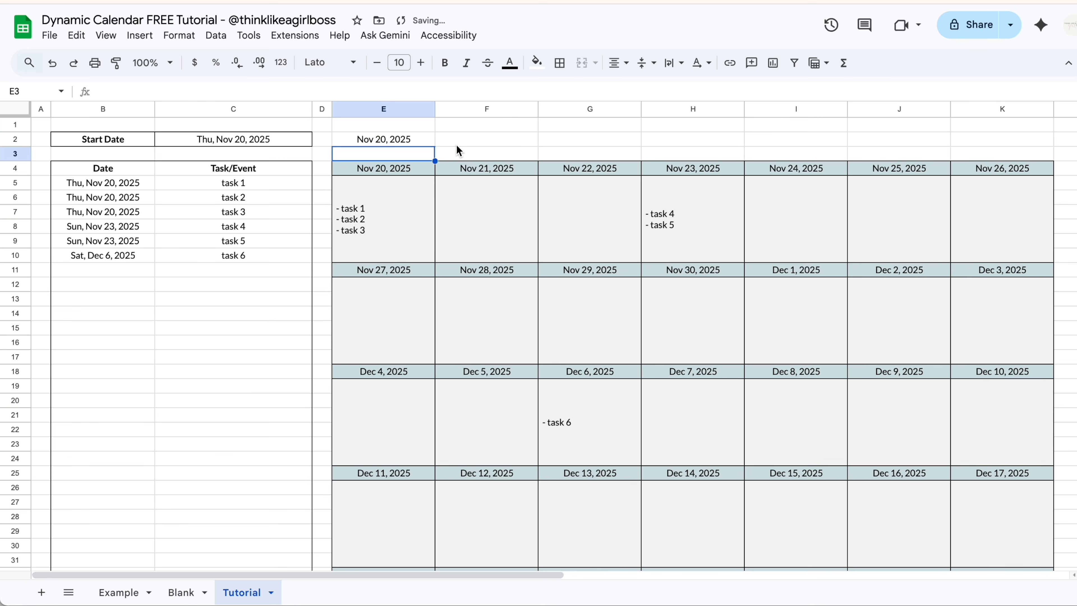
left_click(416, 137)
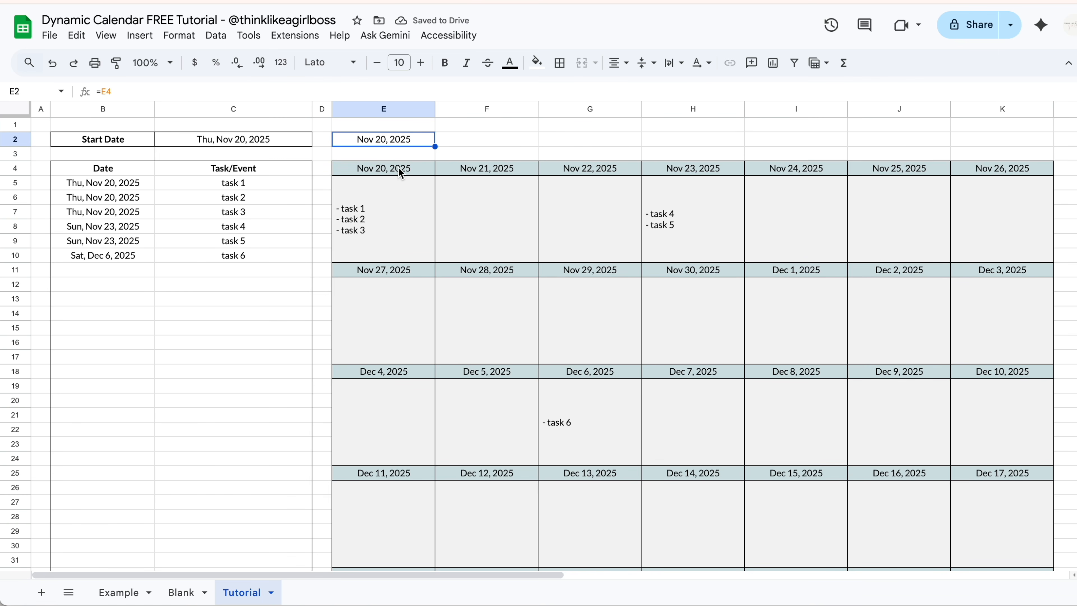
double_click(286, 141)
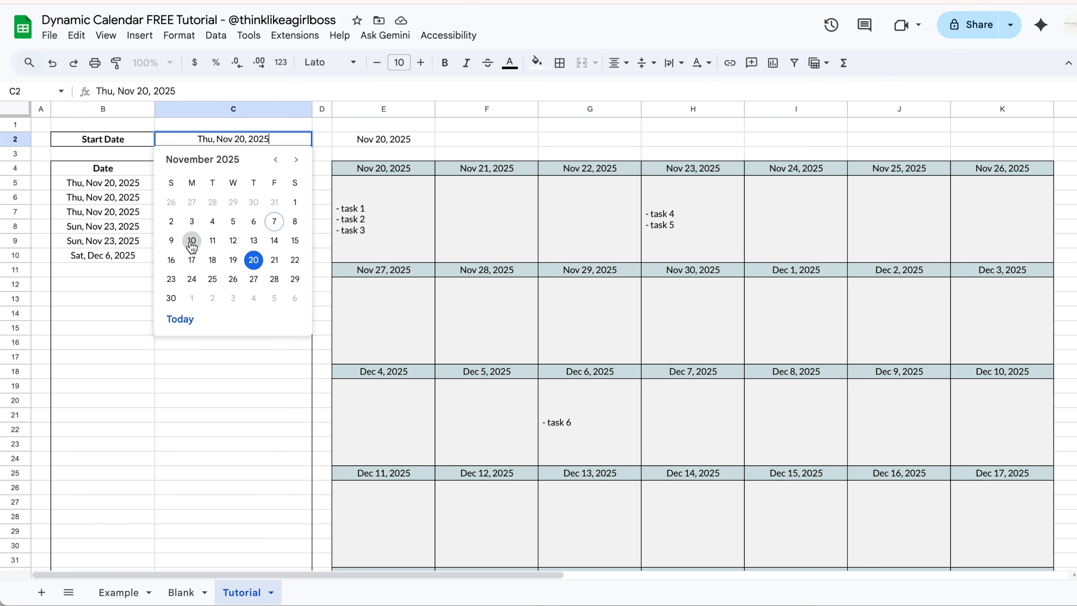
left_click(200, 242)
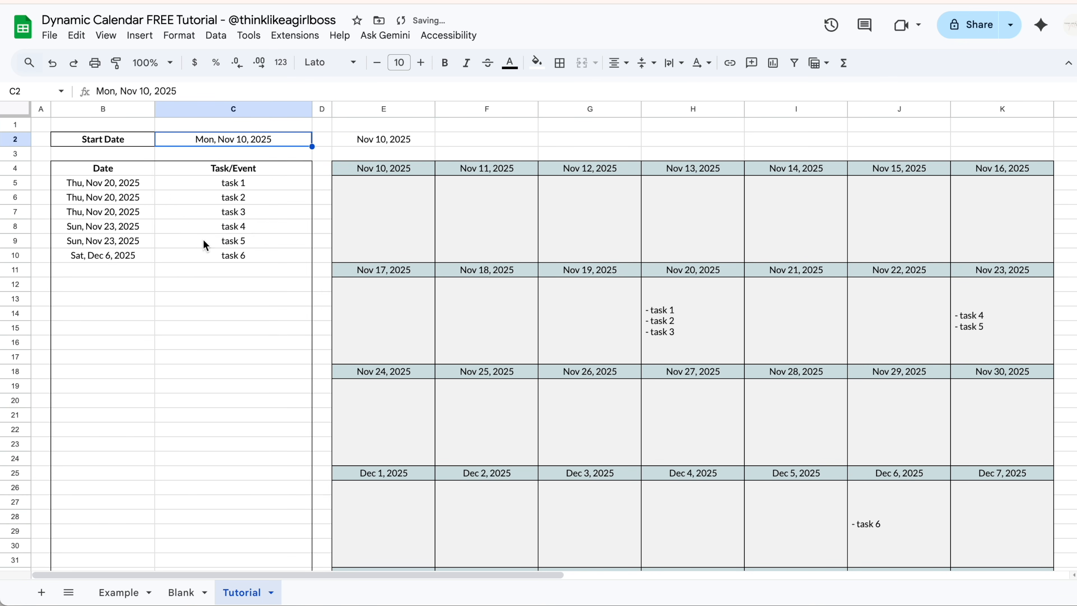
Apply the custom date format "Tuesday" to E2 so it shows only the full weekday name.
left_click(426, 145)
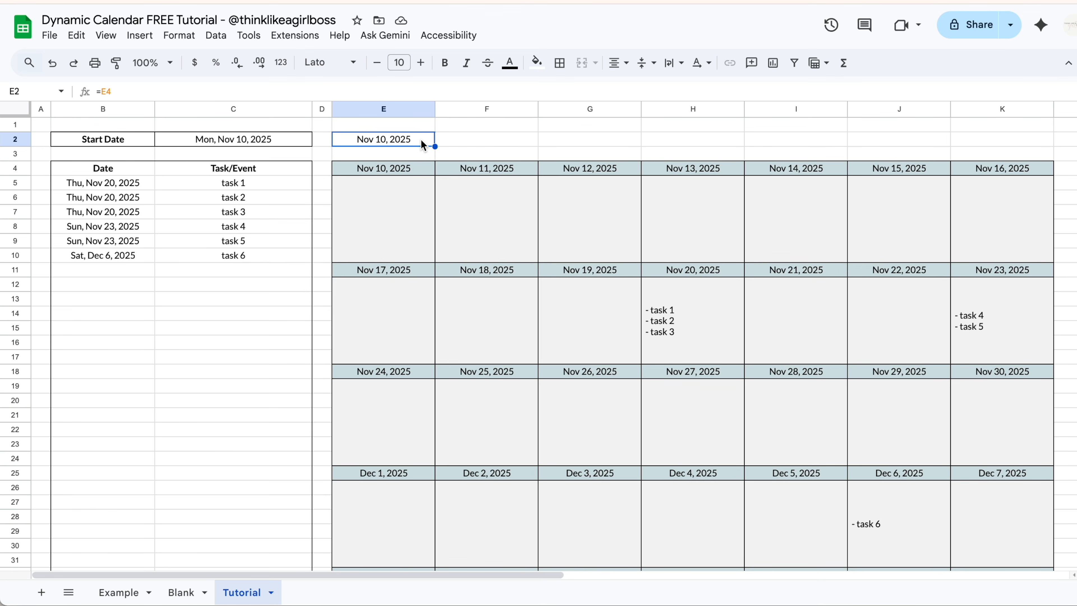
left_click(179, 36)
mouse_move(235, 90)
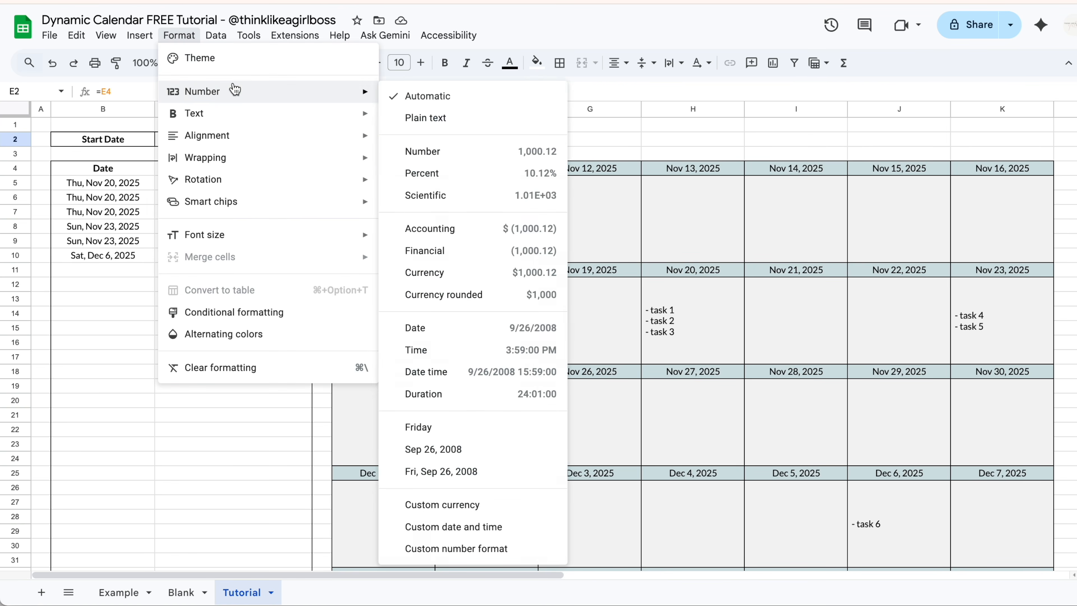
left_click(514, 532)
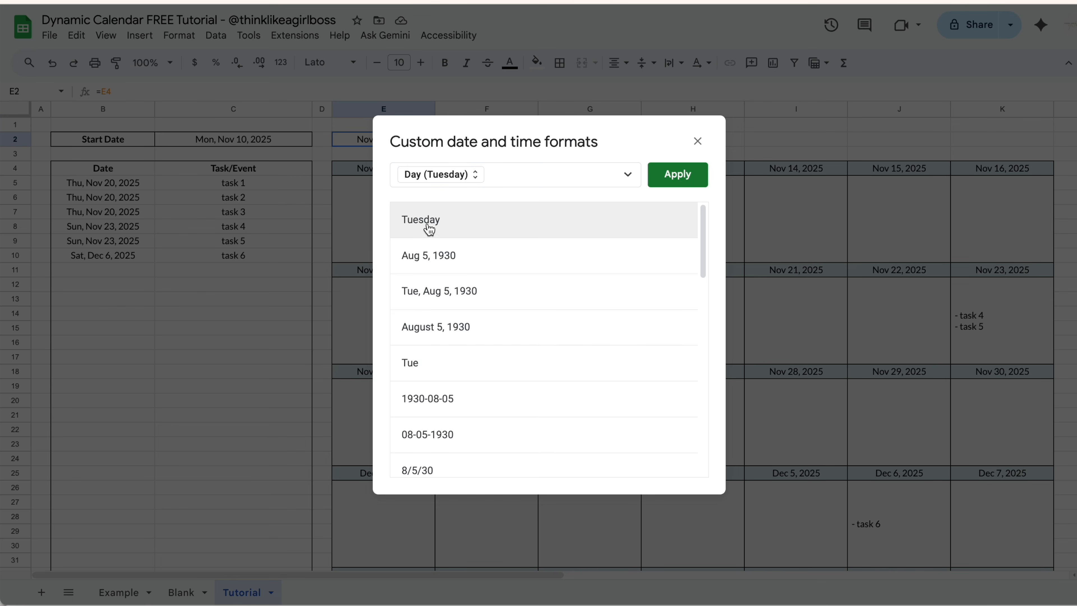
scroll(496, 361, "down", 5)
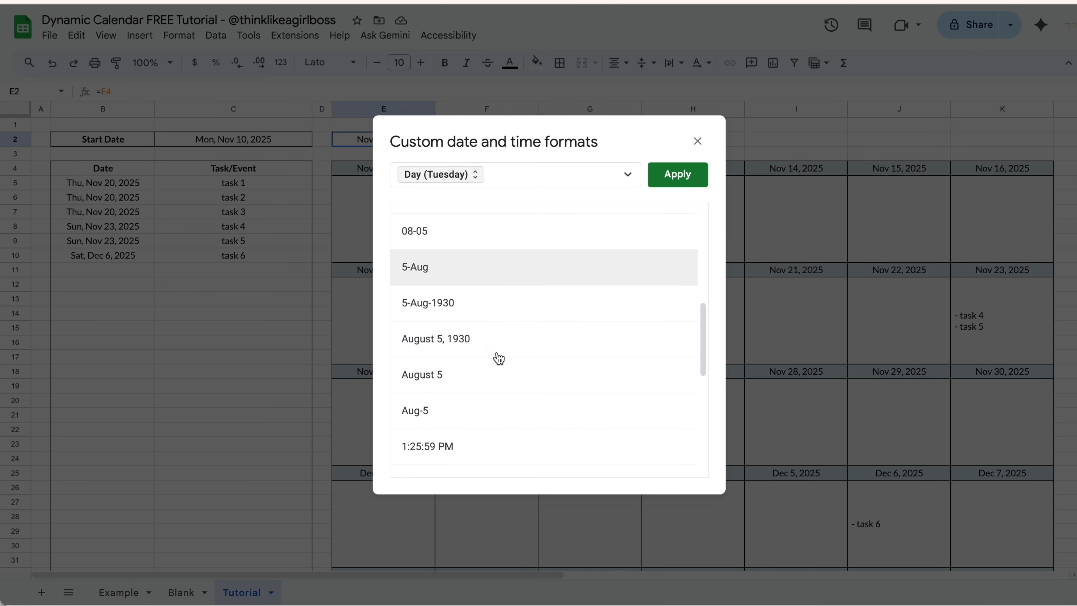
scroll(499, 358, "up", 5)
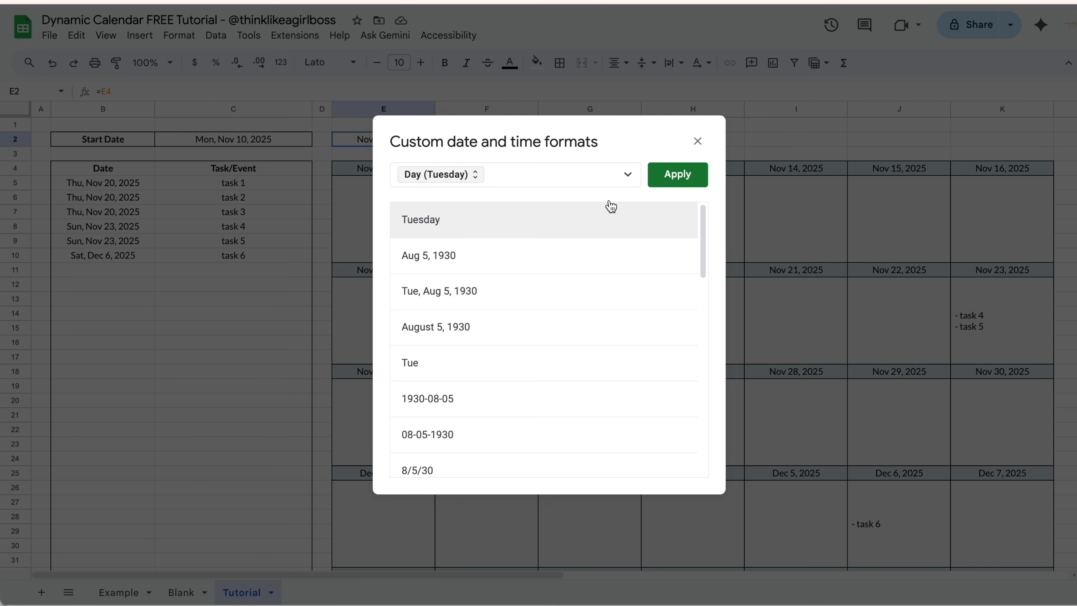
left_click(675, 176)
Set the start date to Nov 12, Nov 21 and Nov 17, 2025 in turn to test the weekday header.
double_click(269, 140)
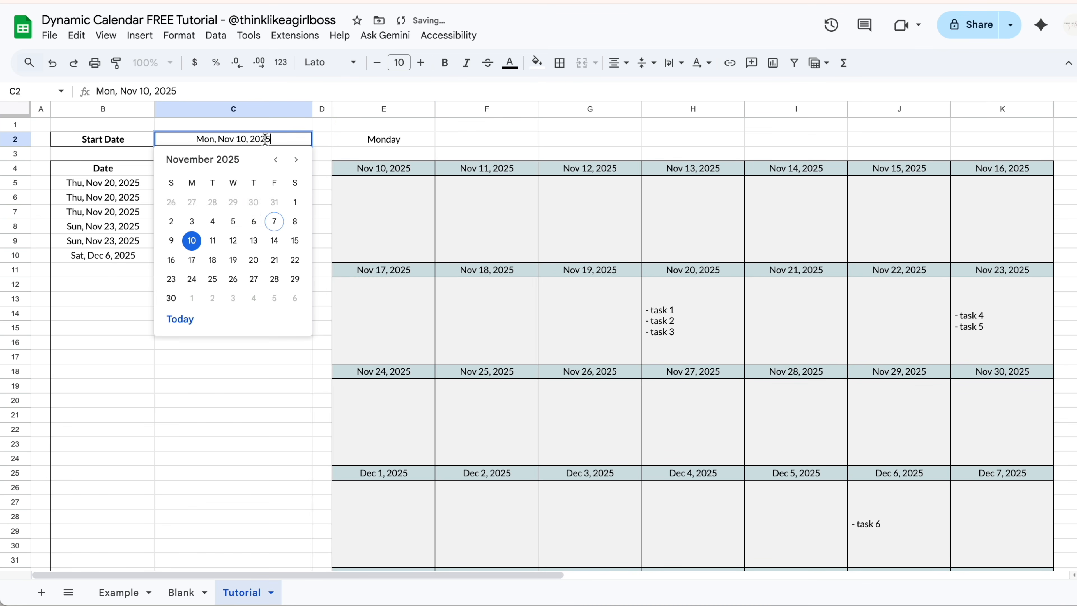
left_click(233, 241)
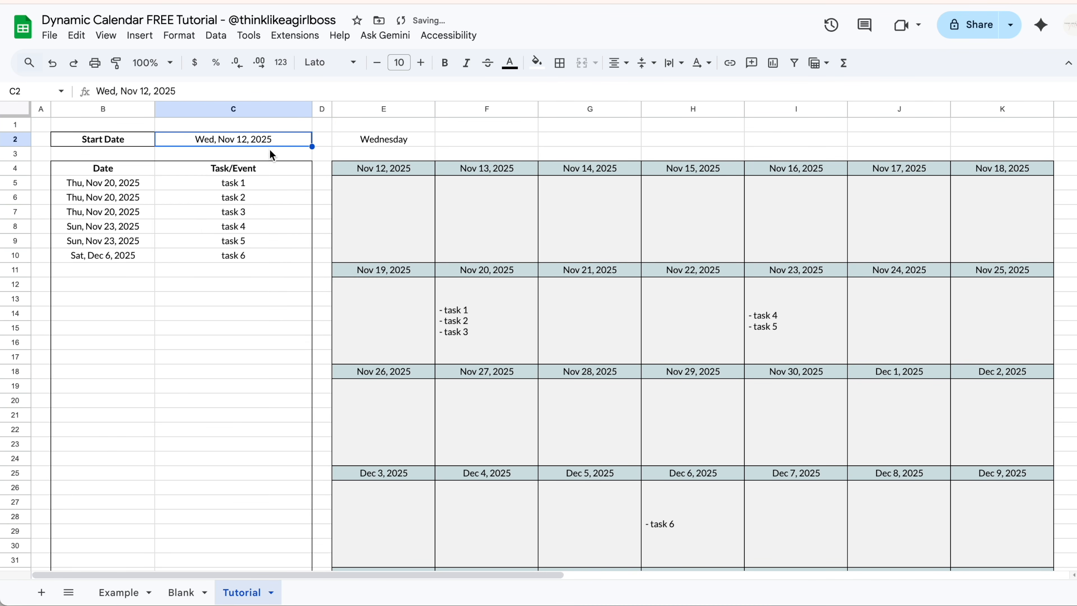
double_click(270, 144)
left_click(275, 260)
double_click(247, 140)
left_click(192, 260)
Fill the weekday header E2 with the custom color #4a4e69 and make its text white.
left_click(396, 142)
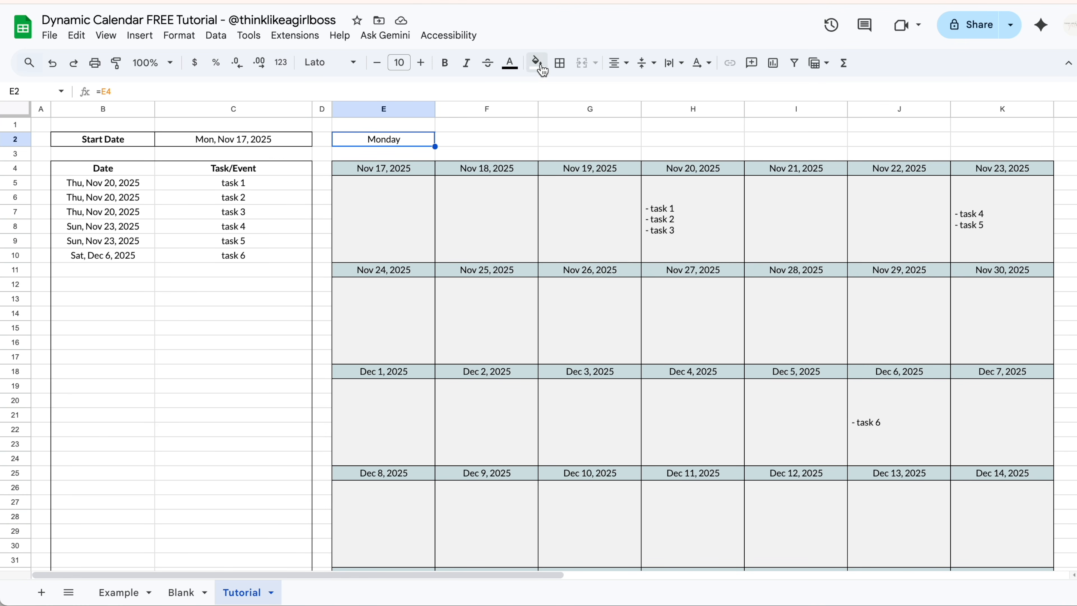
left_click(536, 63)
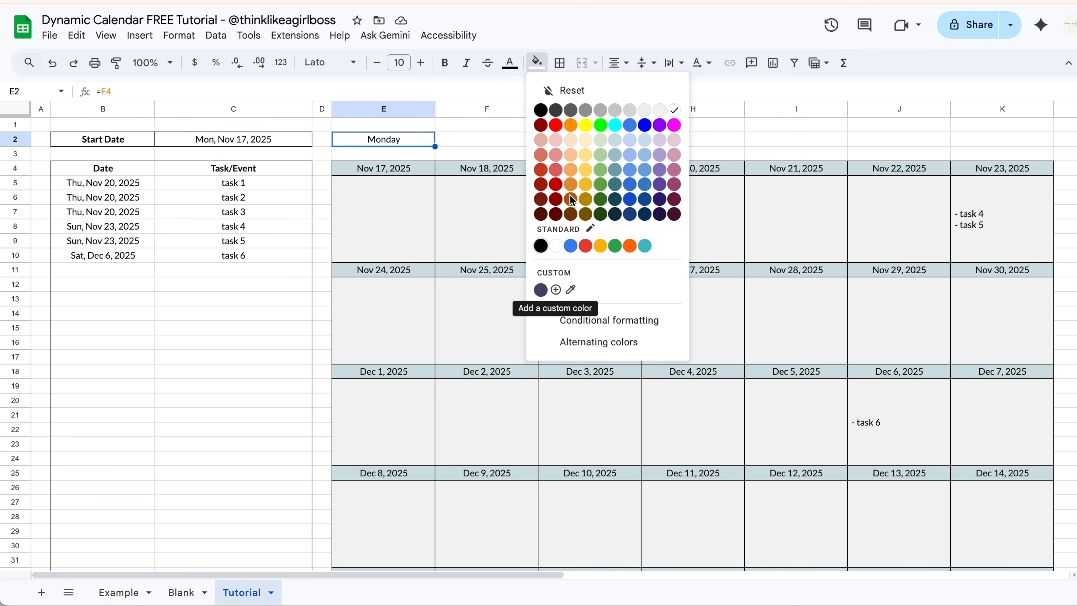
left_click(556, 290)
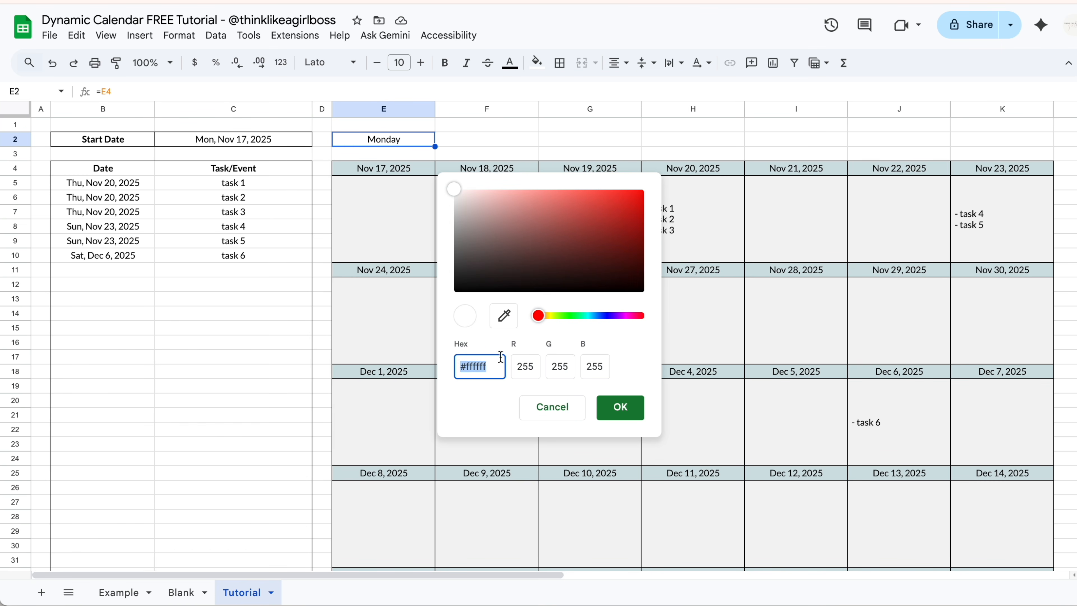
triple_click(489, 364)
key("BackSpace")
type("#4a4e69")
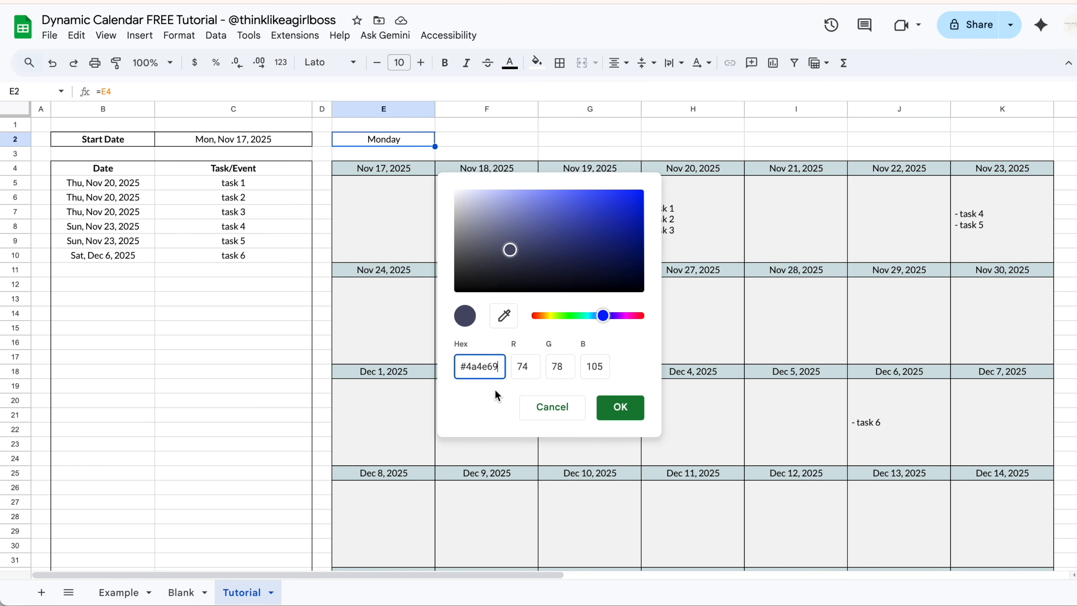
left_click(632, 408)
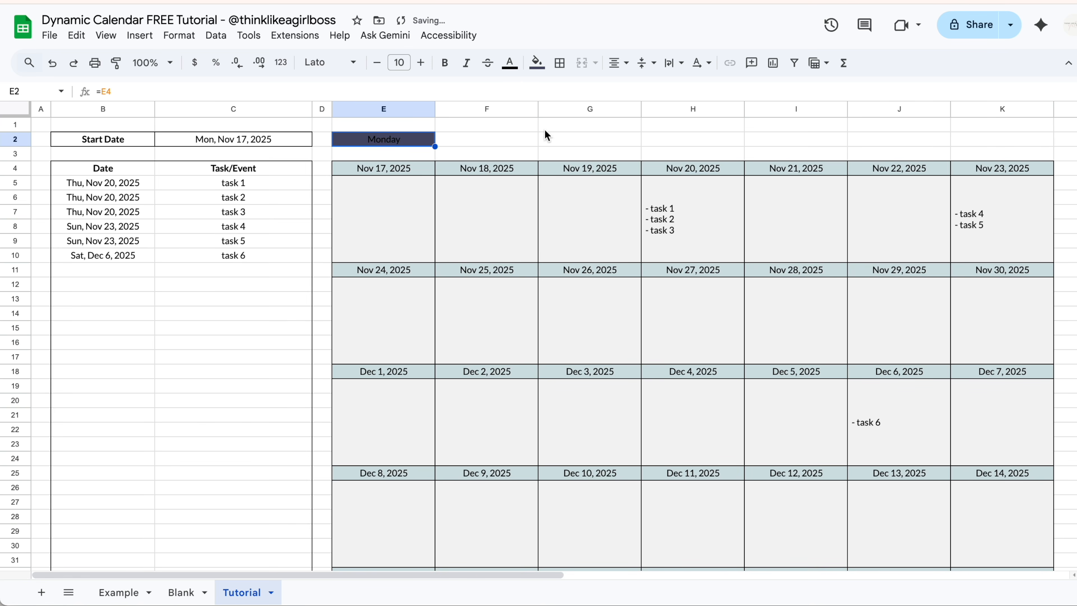
left_click(509, 63)
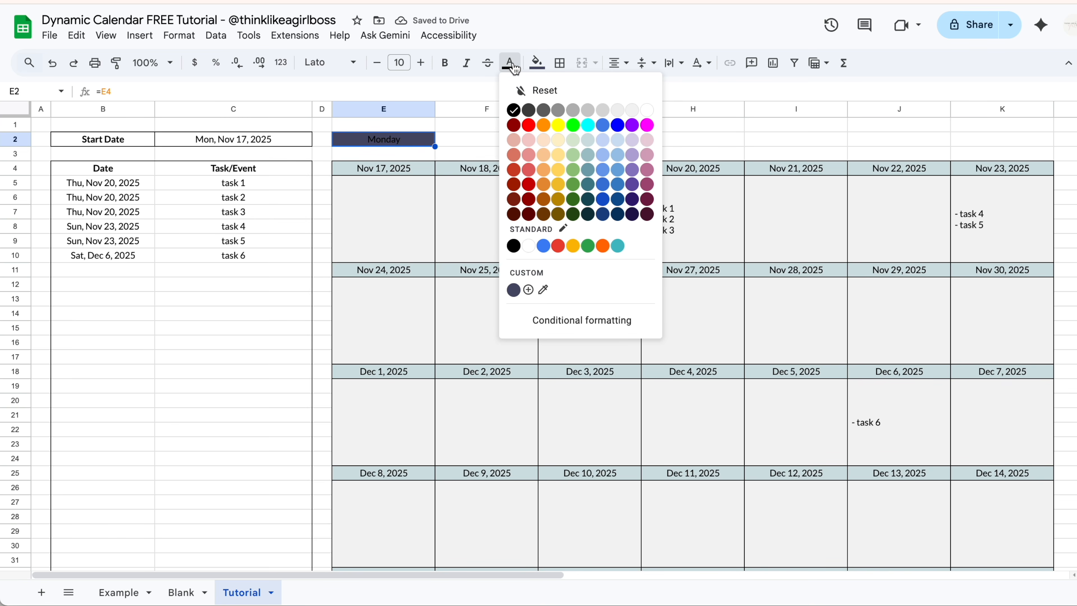
left_click(645, 111)
left_click(592, 142)
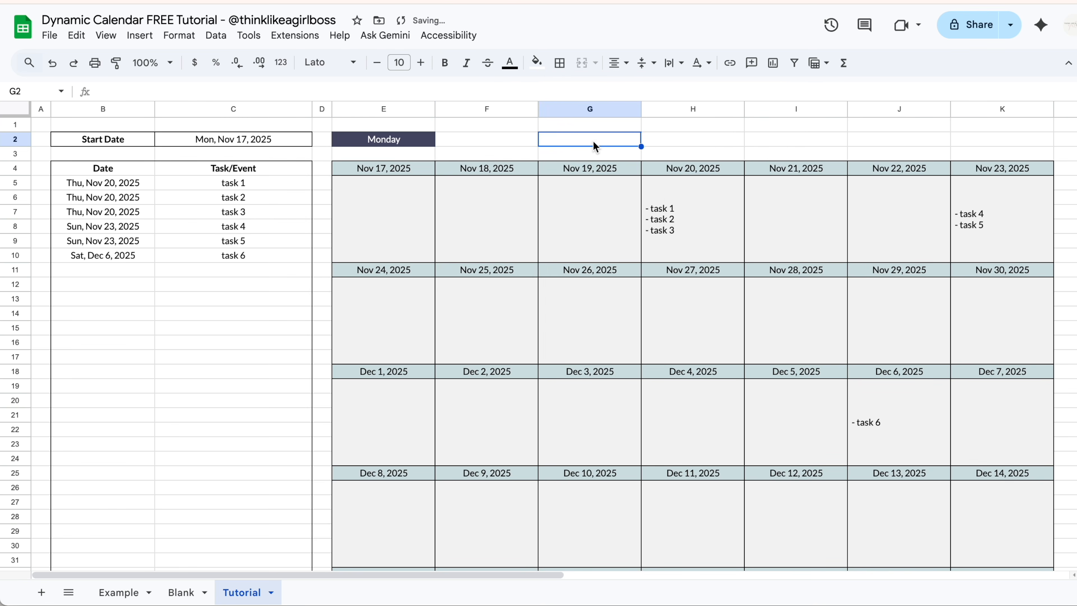
Copy the weekday header E2 across F2:K2 and check the date references in the header cells.
left_click(402, 140)
key("ctrl+c")
left_click_drag(455, 139, 961, 136)
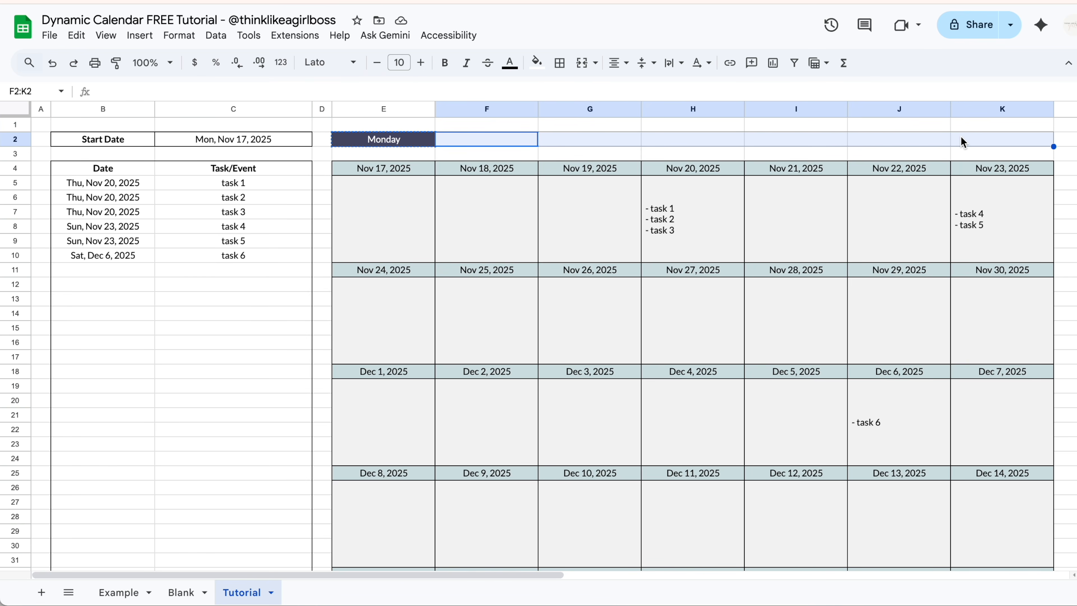
key("ctrl+v")
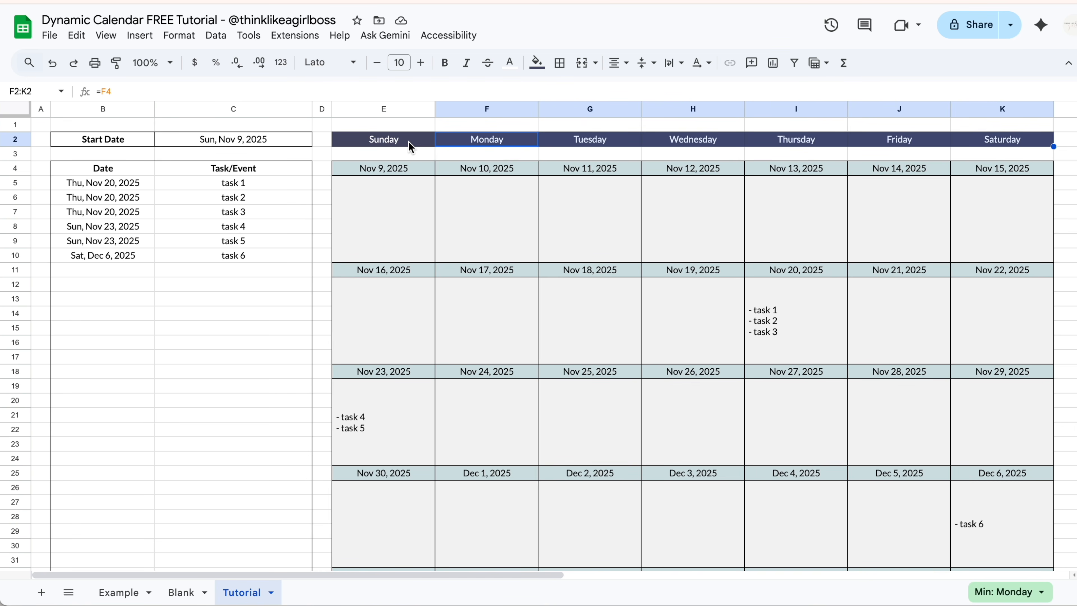
left_click(426, 143)
left_click(459, 144)
left_click(553, 143)
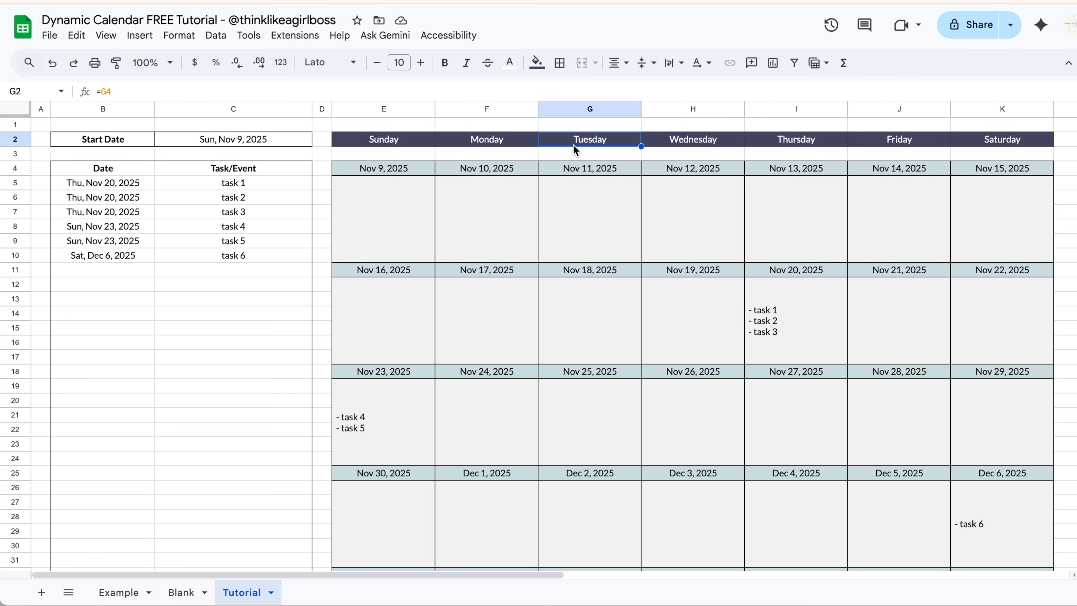
left_click(661, 145)
left_click(775, 144)
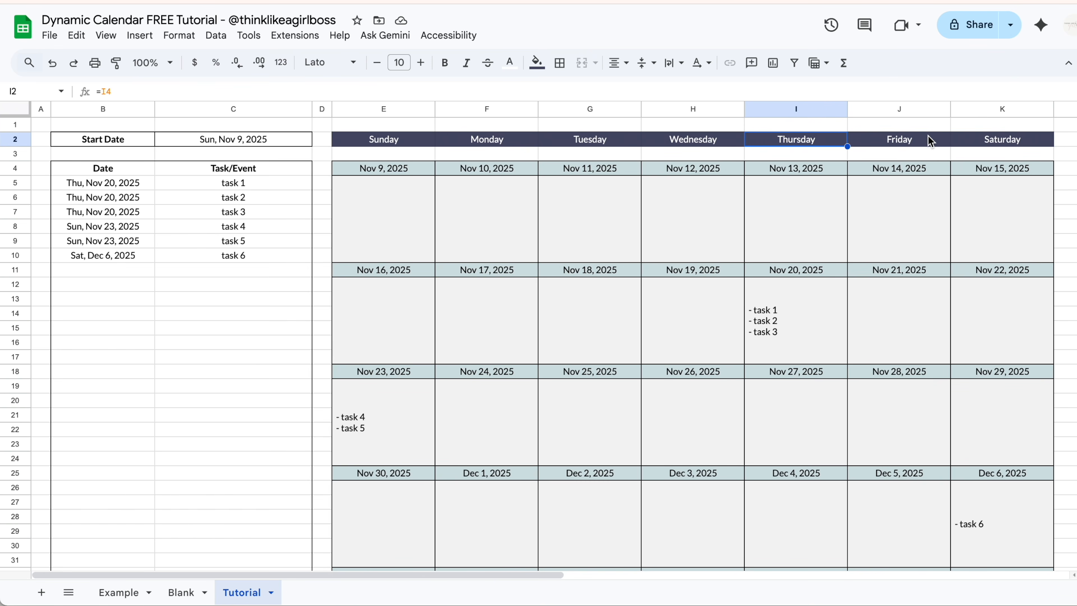
left_click(373, 144)
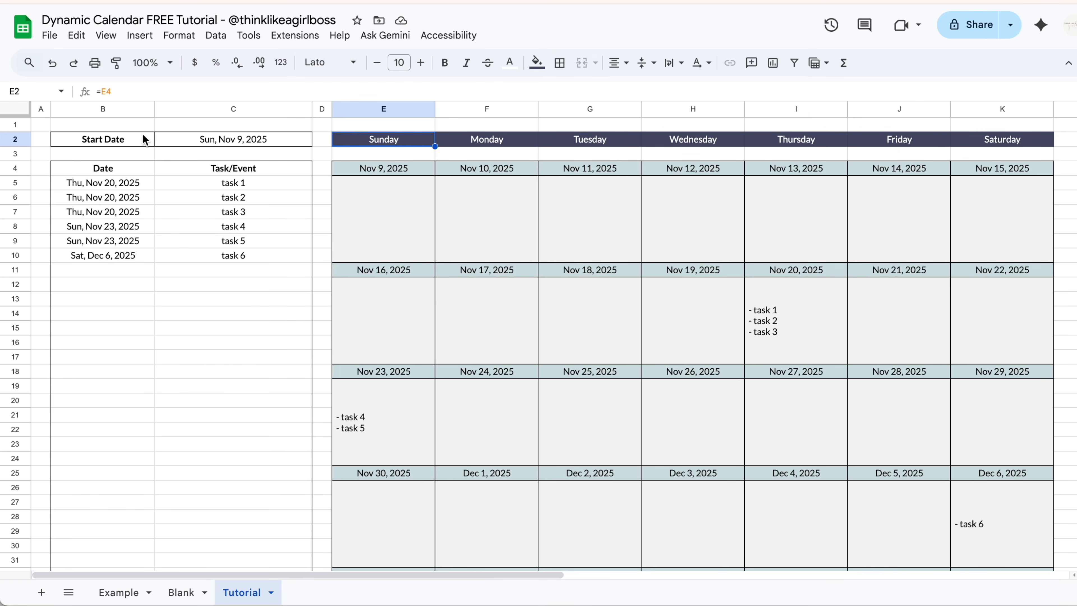
Fill the Start Date label B2 with the saved dark slate custom color and make its text white.
left_click(141, 143)
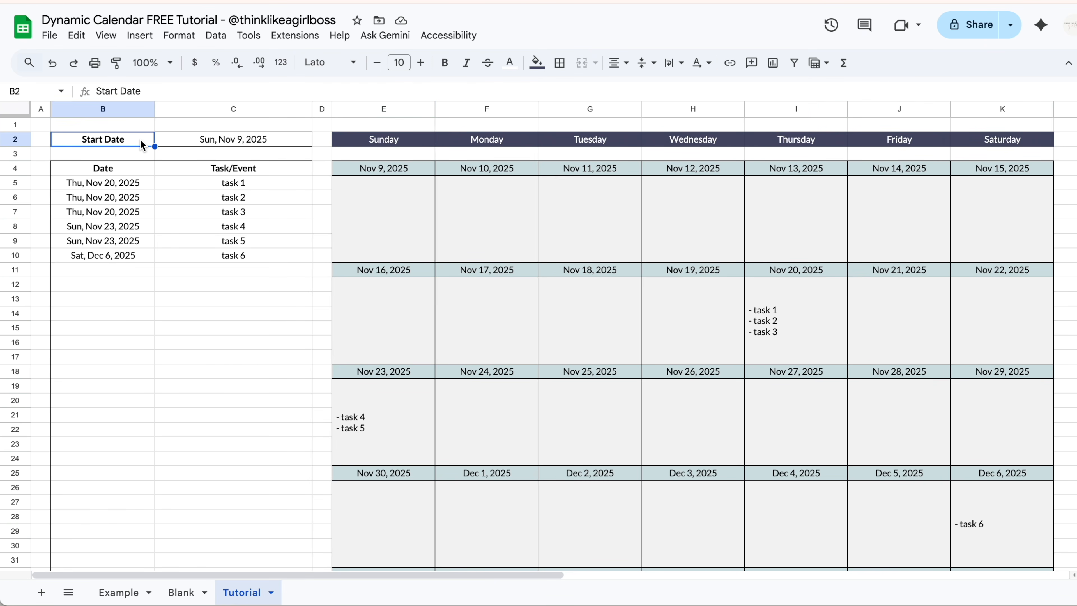
left_click(537, 63)
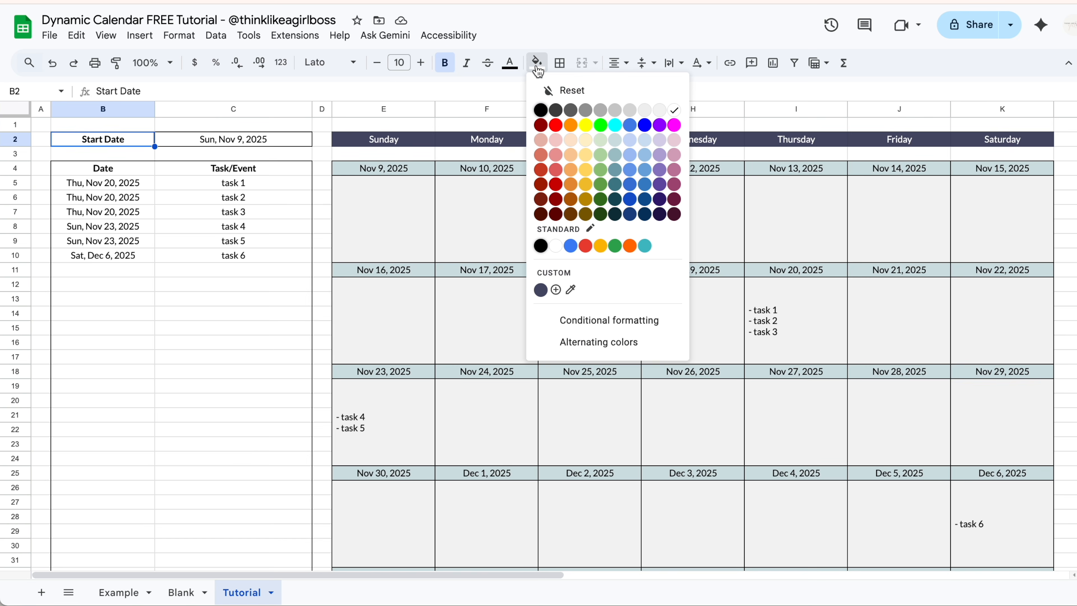
left_click(541, 290)
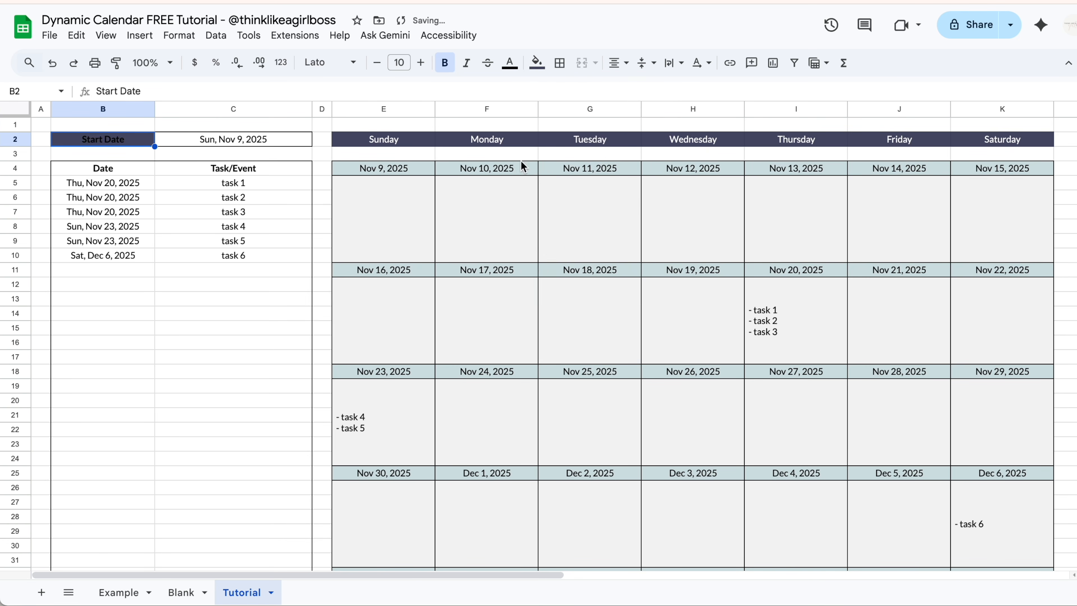
left_click(510, 62)
left_click(644, 112)
Give the Date and Task/Event headers in B4:C4 the saved dark slate custom fill and white text.
left_click_drag(136, 169, 237, 172)
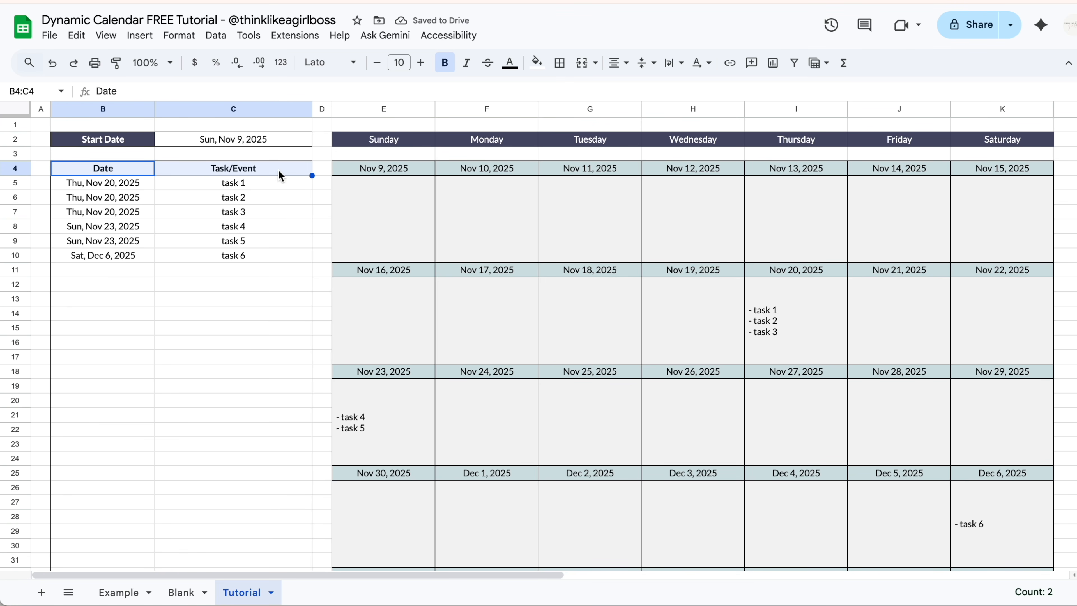
left_click(537, 63)
left_click(540, 290)
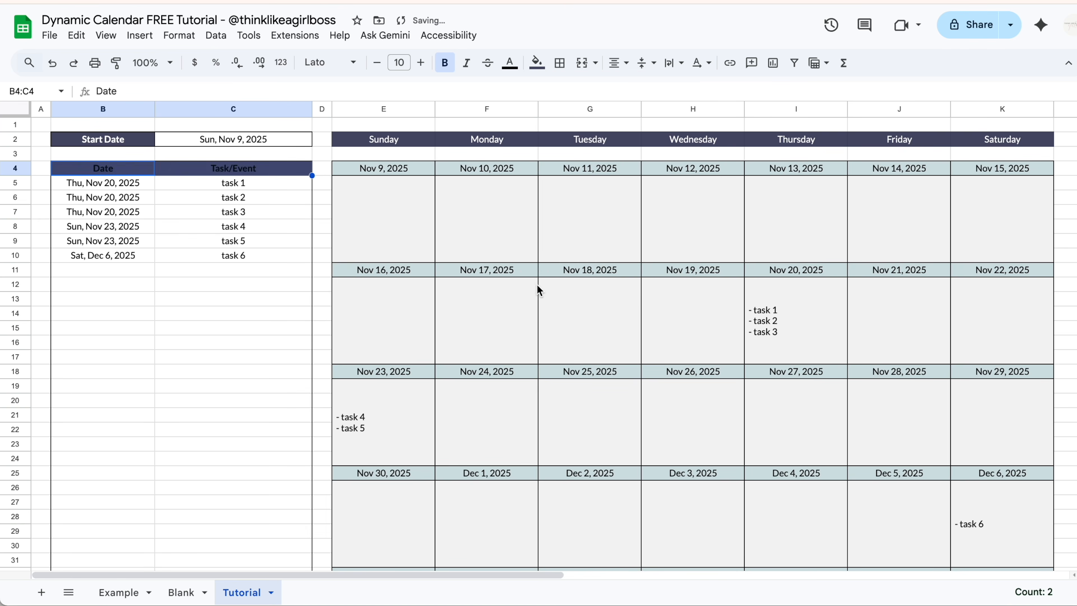
left_click(509, 63)
left_click(644, 113)
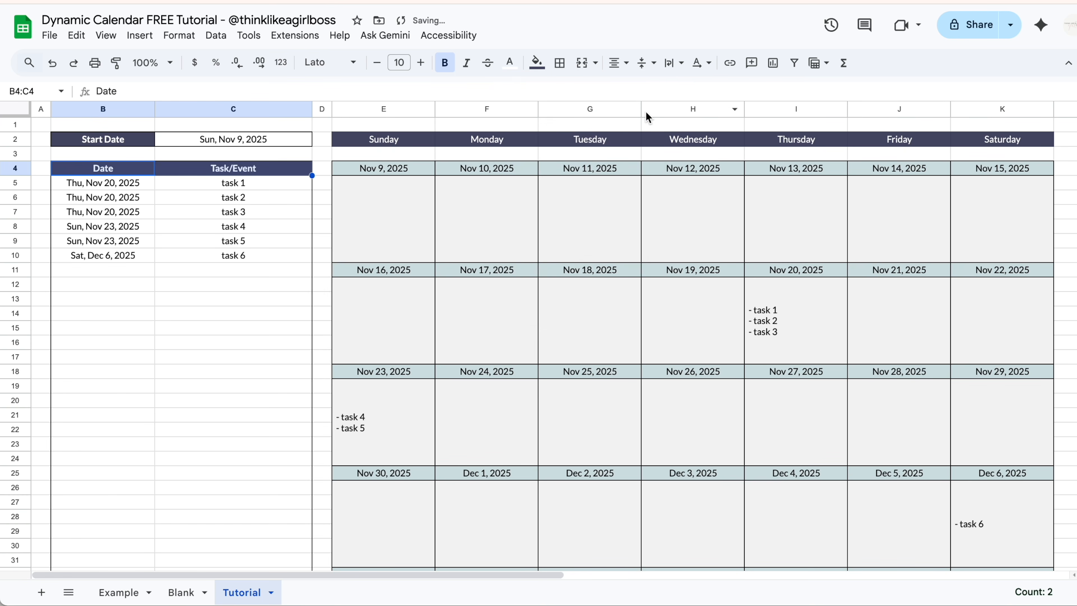
Set the font size of row 2 to 12 and make the row taller.
left_click(133, 138)
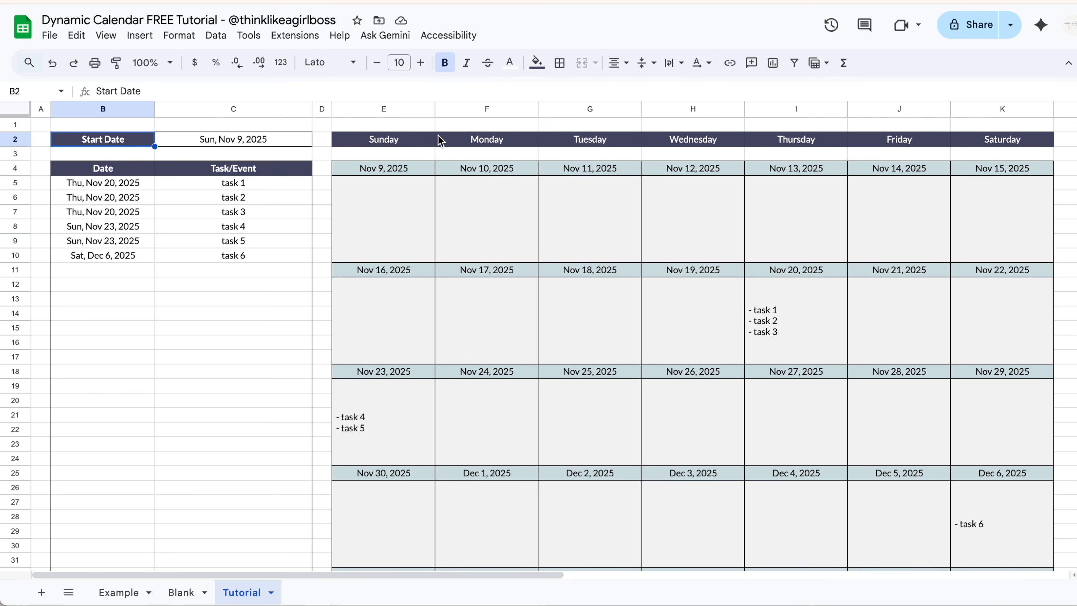
left_click(13, 139)
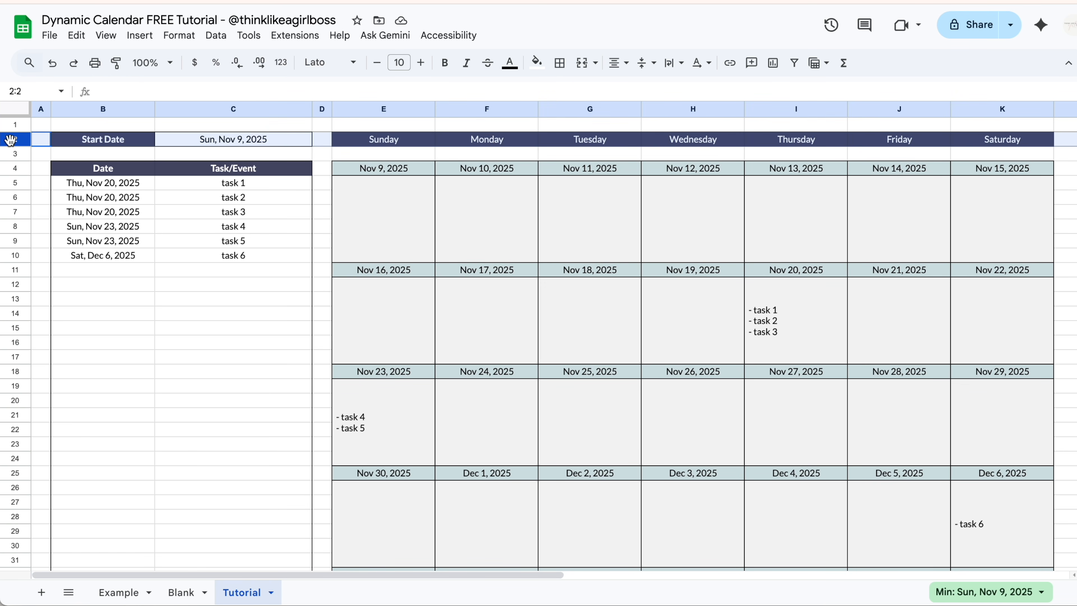
left_click(399, 63)
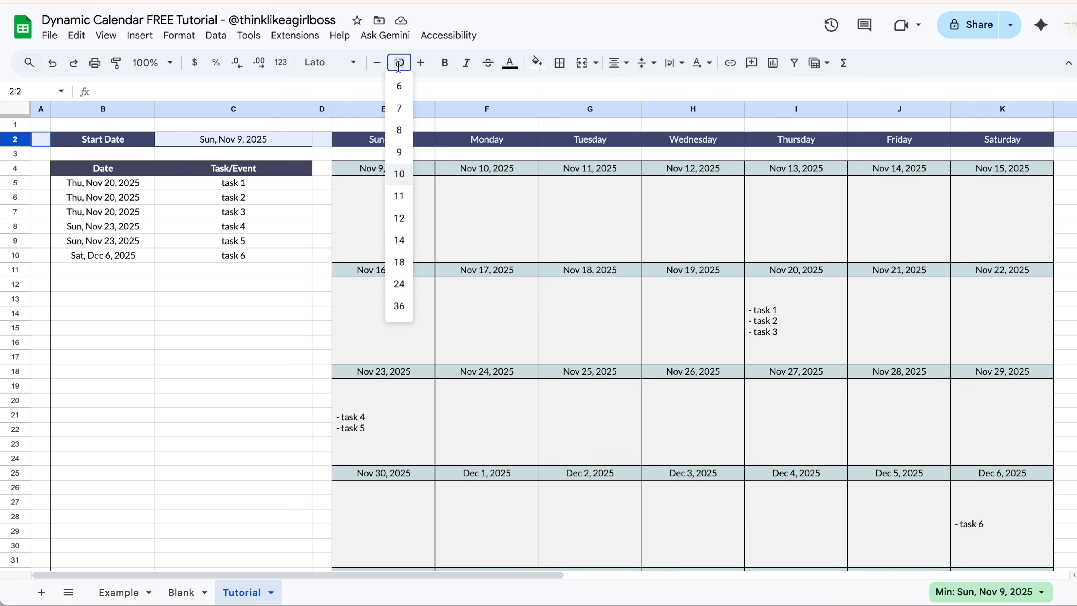
left_click(398, 240)
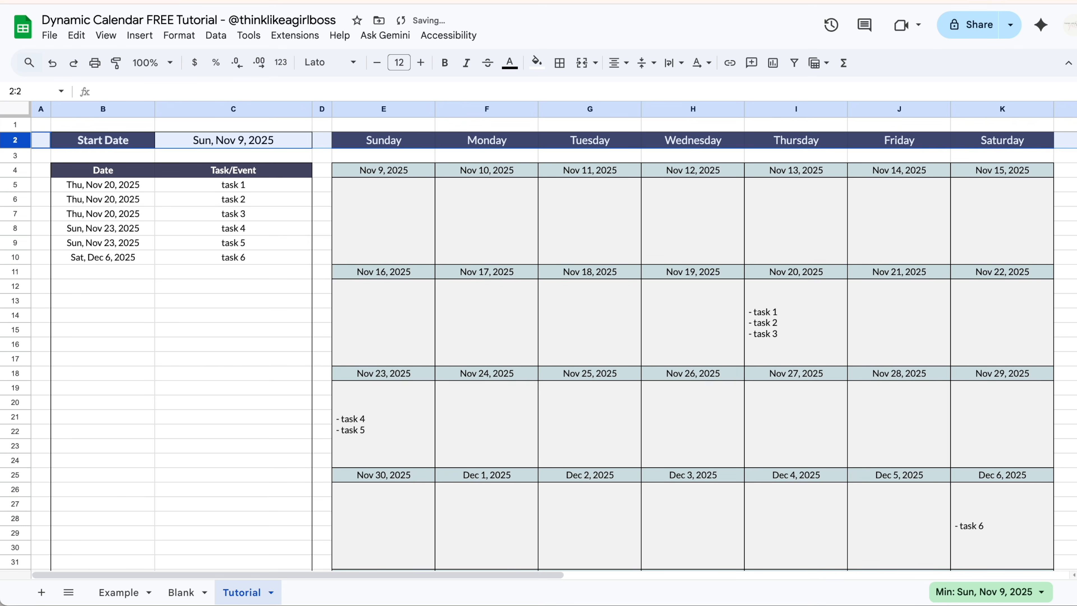
left_click_drag(16, 145, 16, 151)
left_click(196, 368)
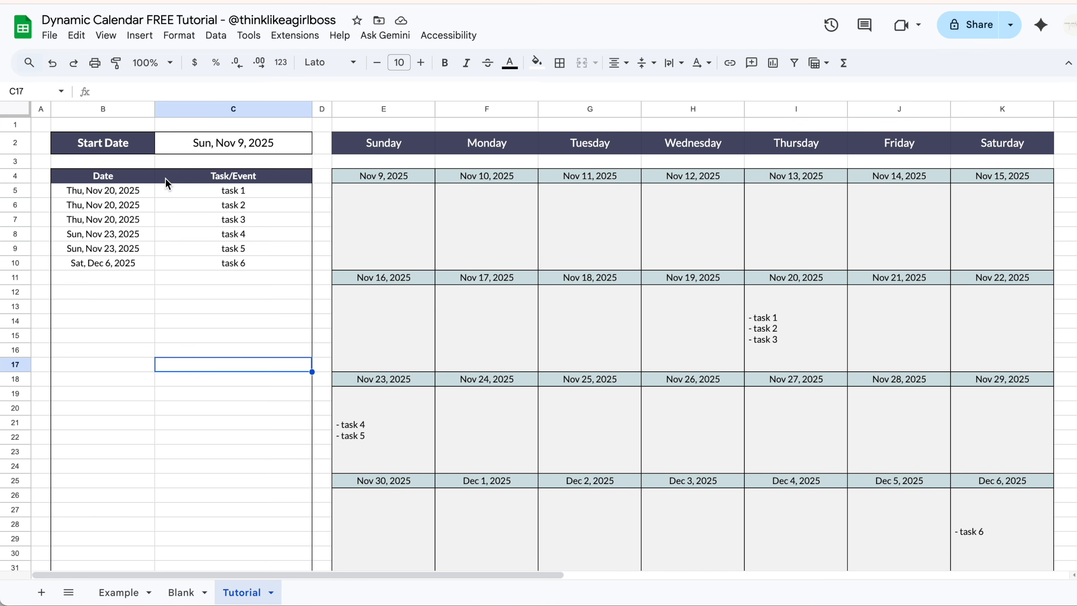
Narrow the Date column B slightly and hide the sheet's gridlines.
left_click_drag(155, 109, 142, 111)
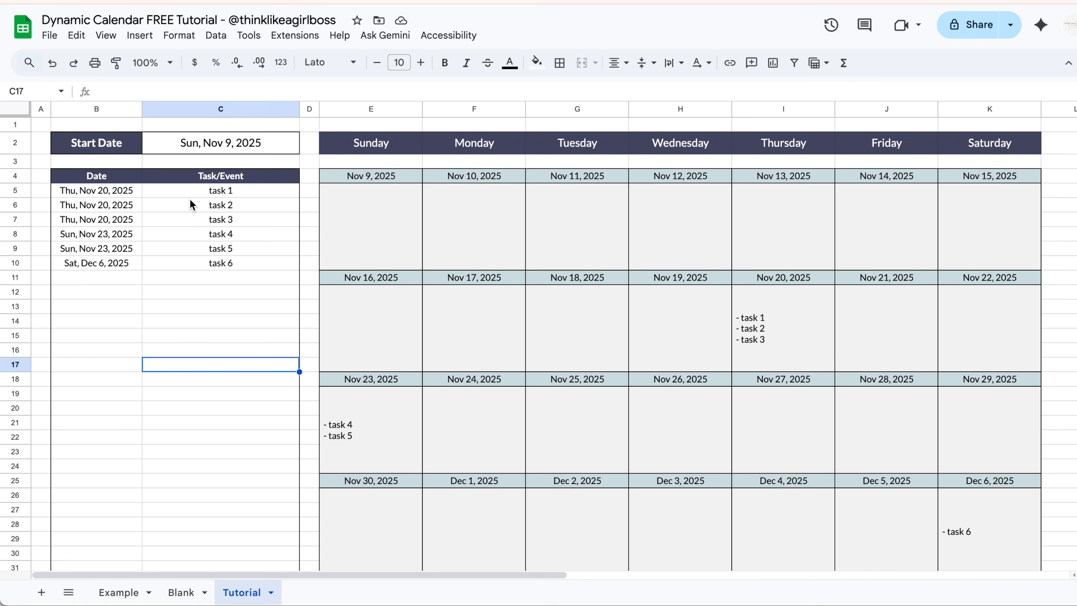
left_click(106, 36)
mouse_move(135, 61)
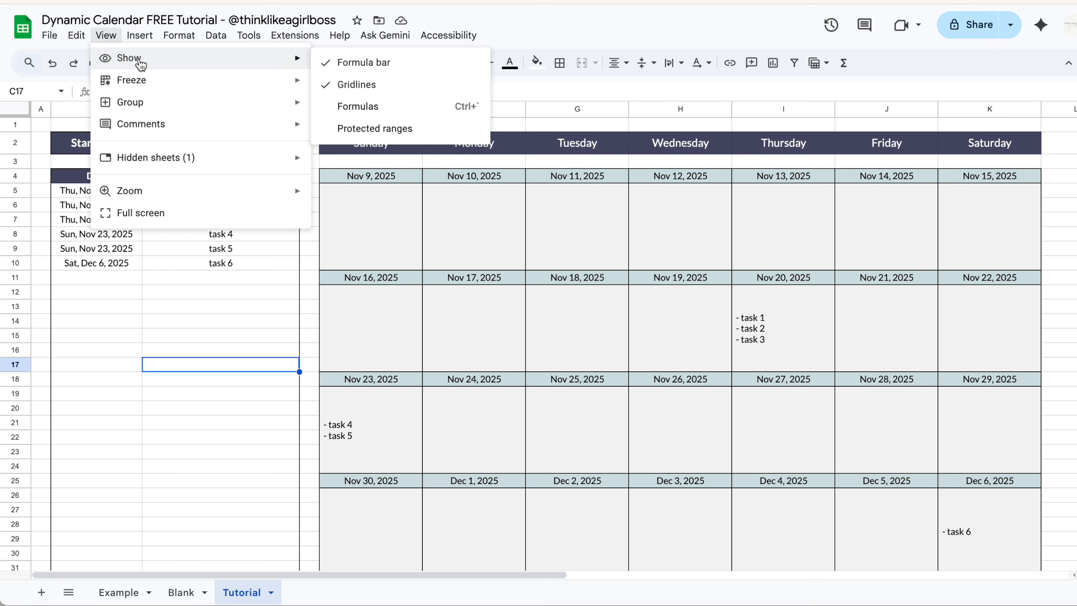
left_click(398, 85)
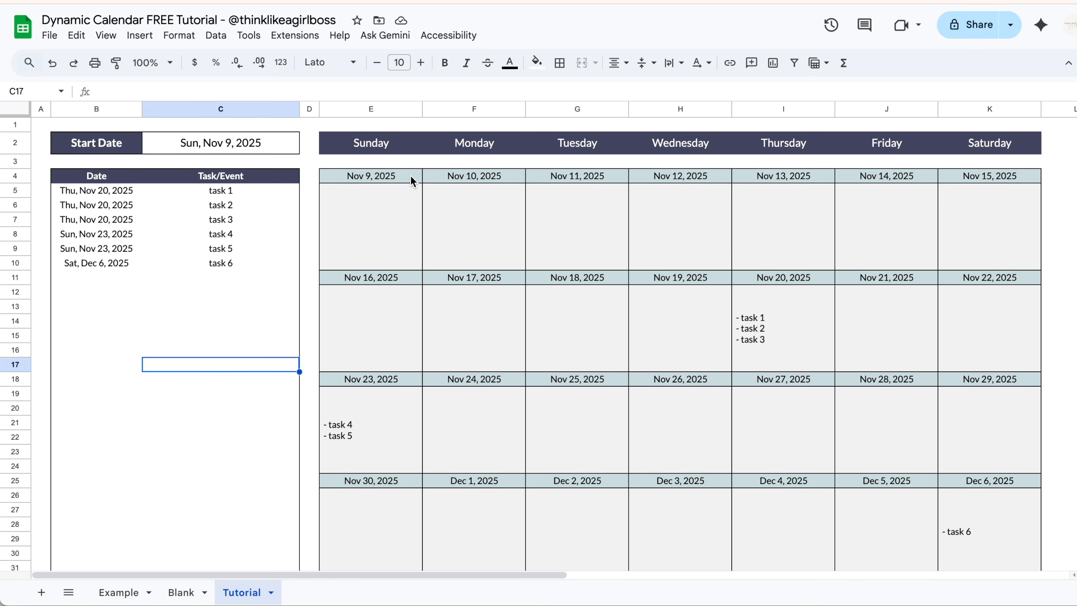
Change all borders of the calendar grid E4:K38 to gray.
left_click_drag(330, 176, 897, 483)
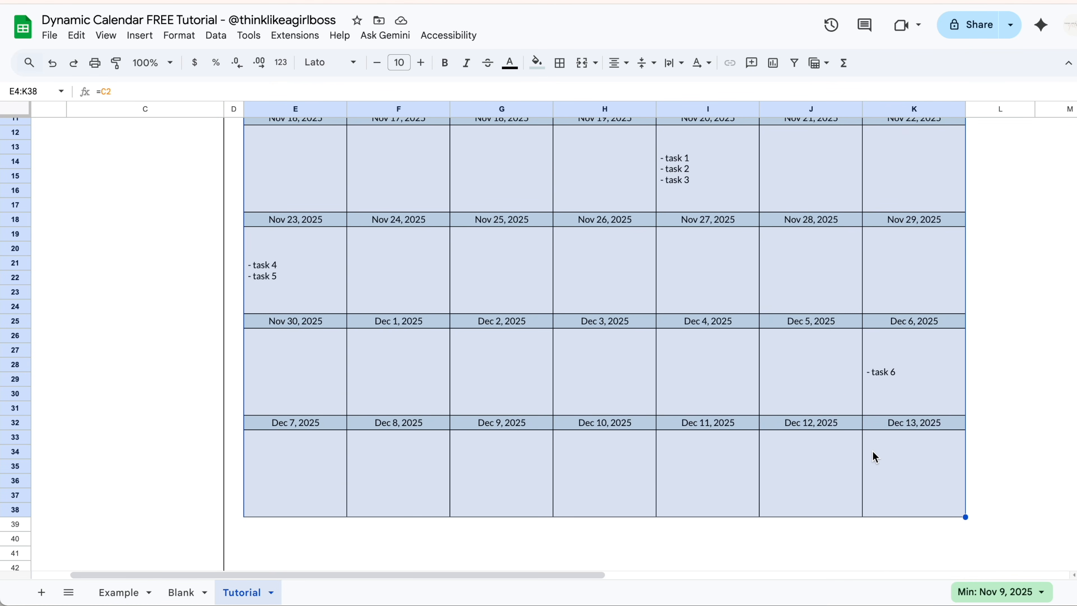
scroll(840, 397, "up", 5)
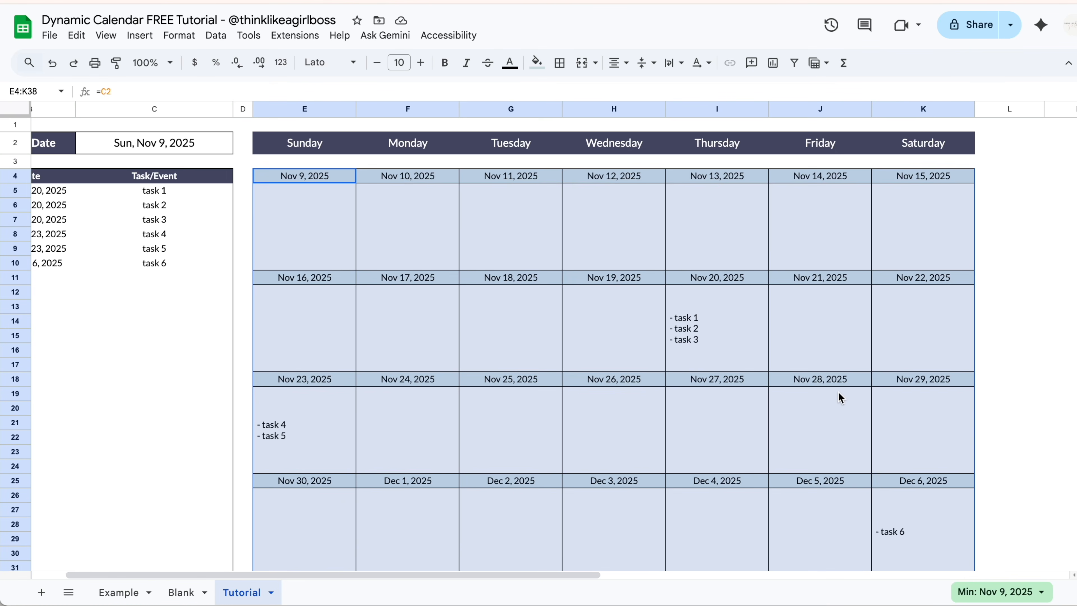
left_click(561, 64)
left_click(693, 94)
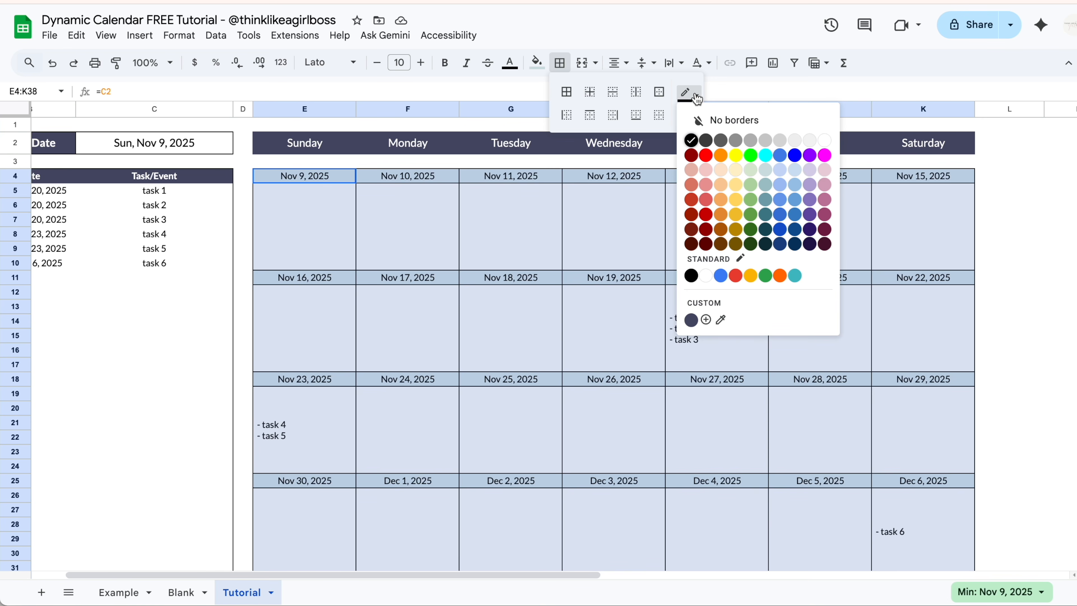
left_click(766, 142)
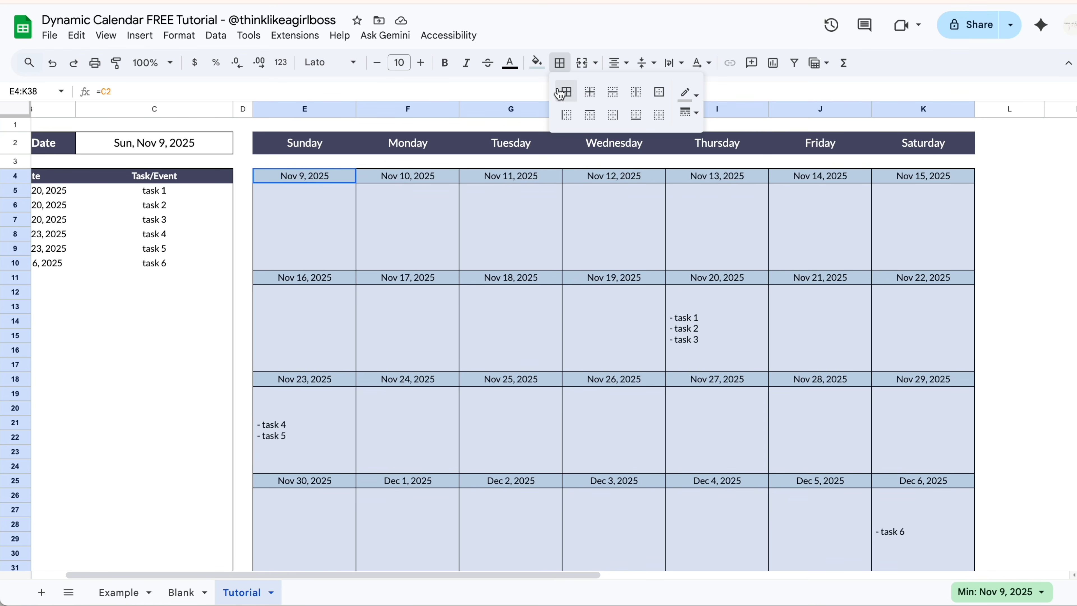
left_click(566, 92)
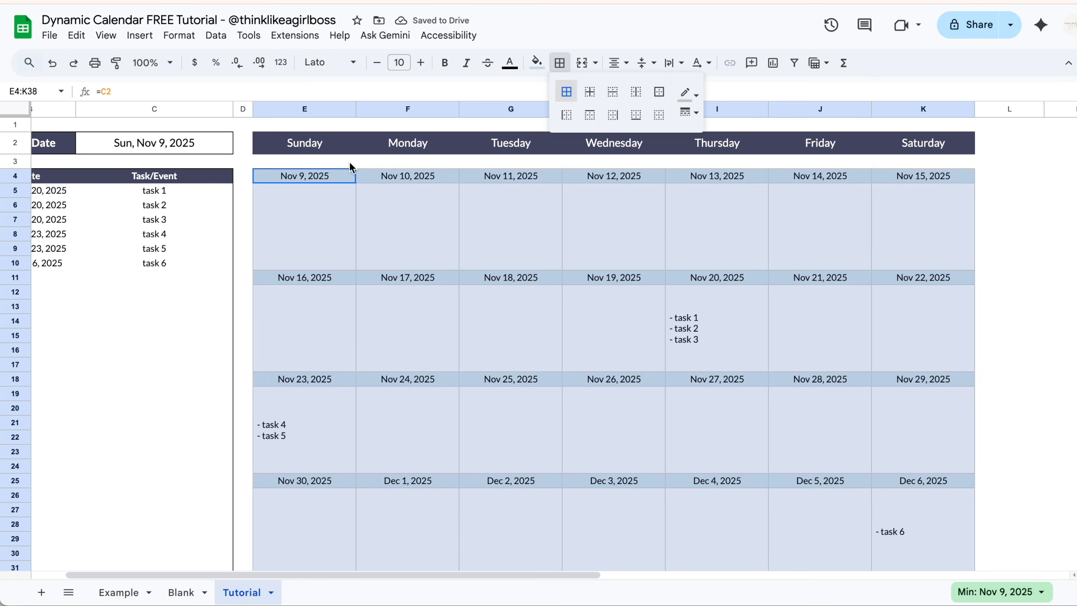
left_click(353, 162)
Apply gray borders on all sides of the Start Date cells B2:C2.
scroll(102, 155, "left", 2)
left_click_drag(101, 148, 195, 149)
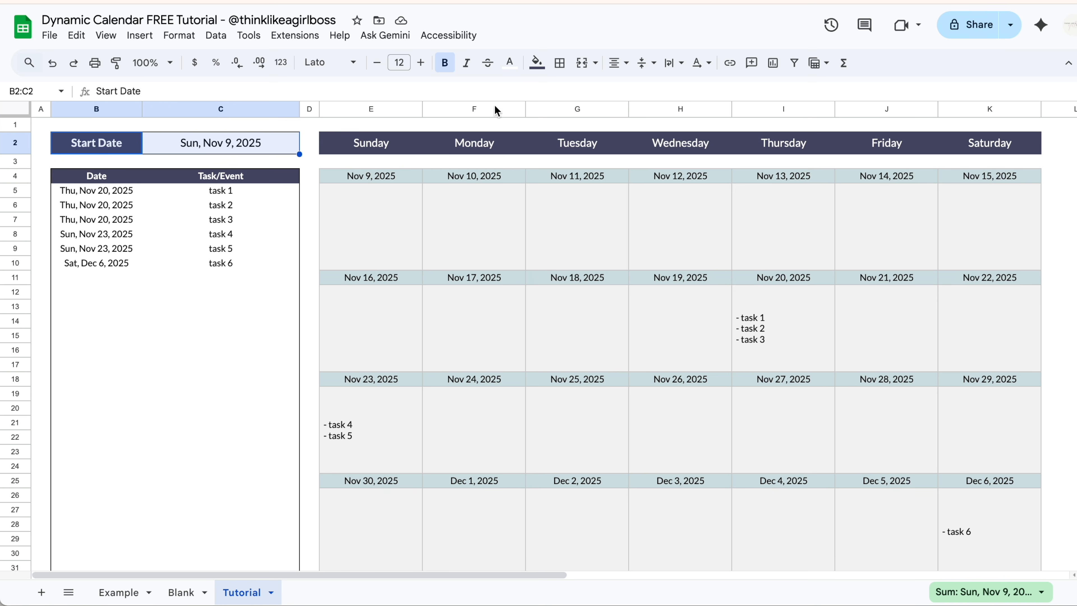
left_click(561, 64)
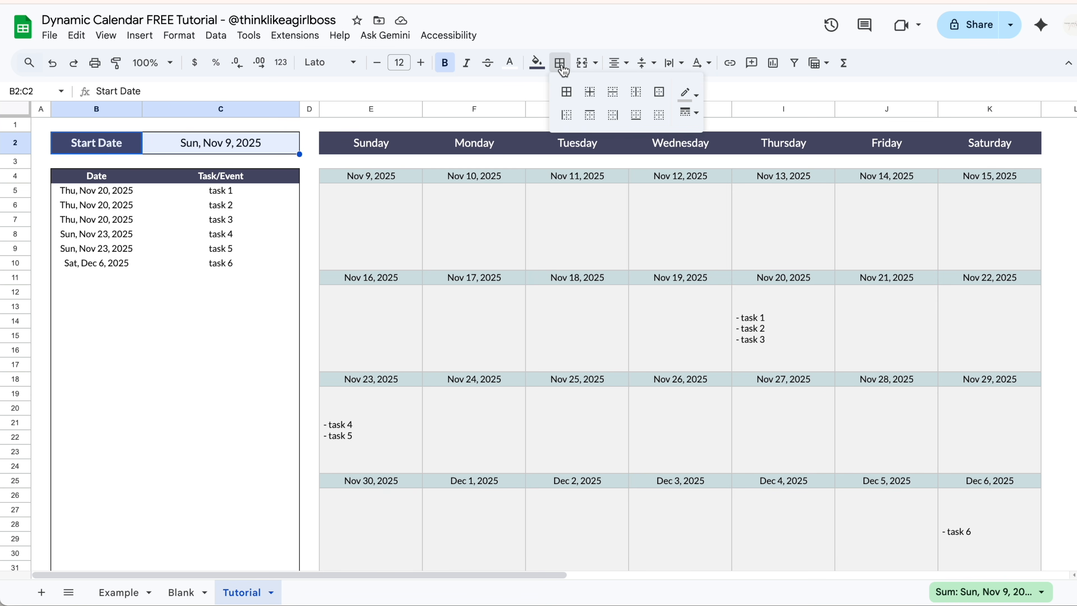
left_click(568, 93)
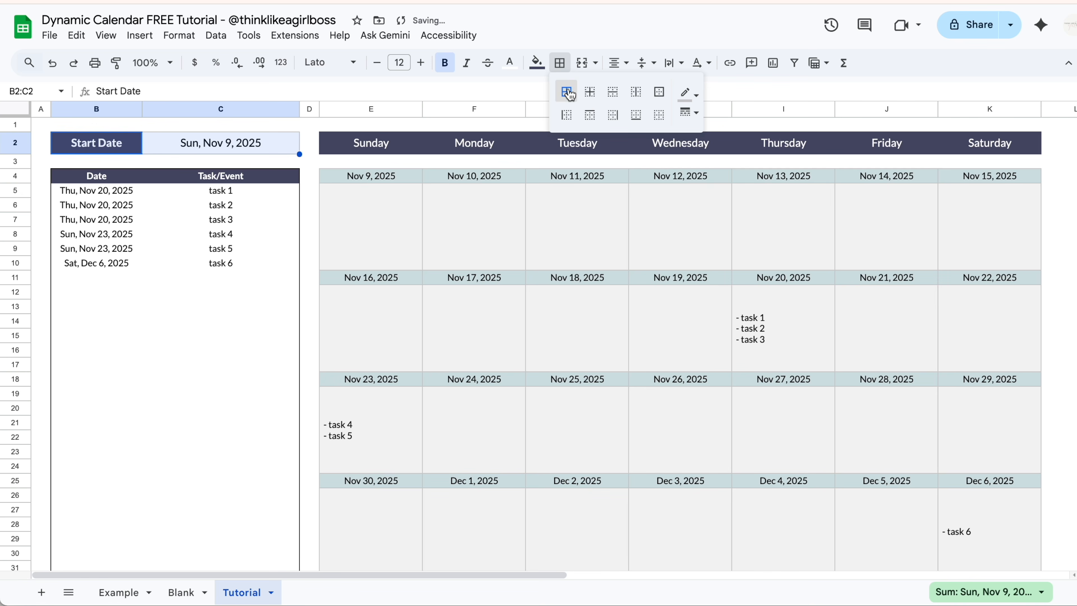
Give the Date and Task/Event table B4:C54 a gray outer border.
left_click(100, 178)
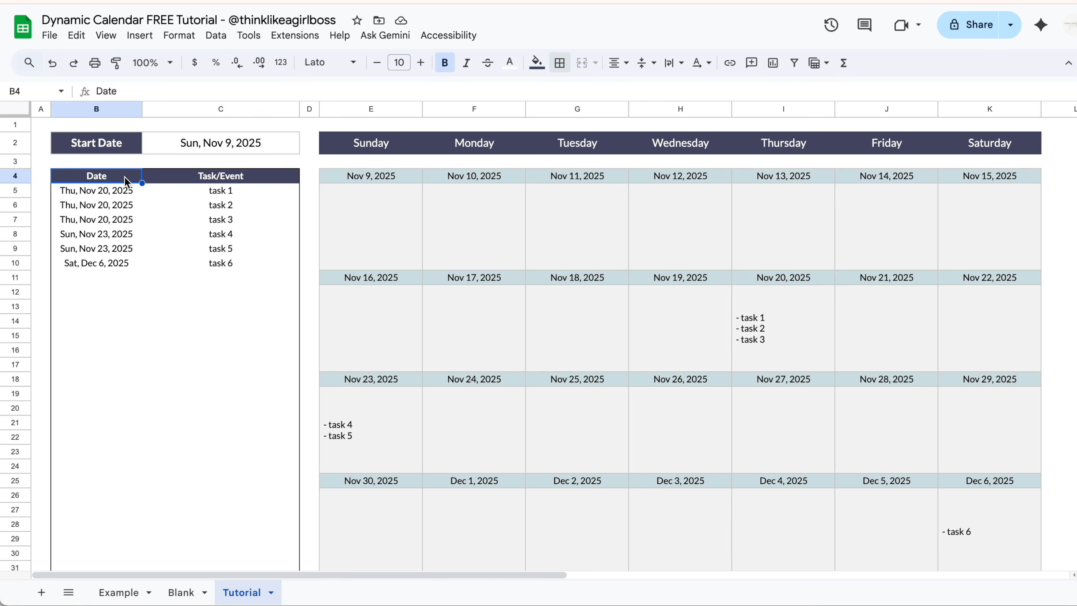
left_click_drag(126, 180, 204, 471)
scroll(231, 355, "up", 10)
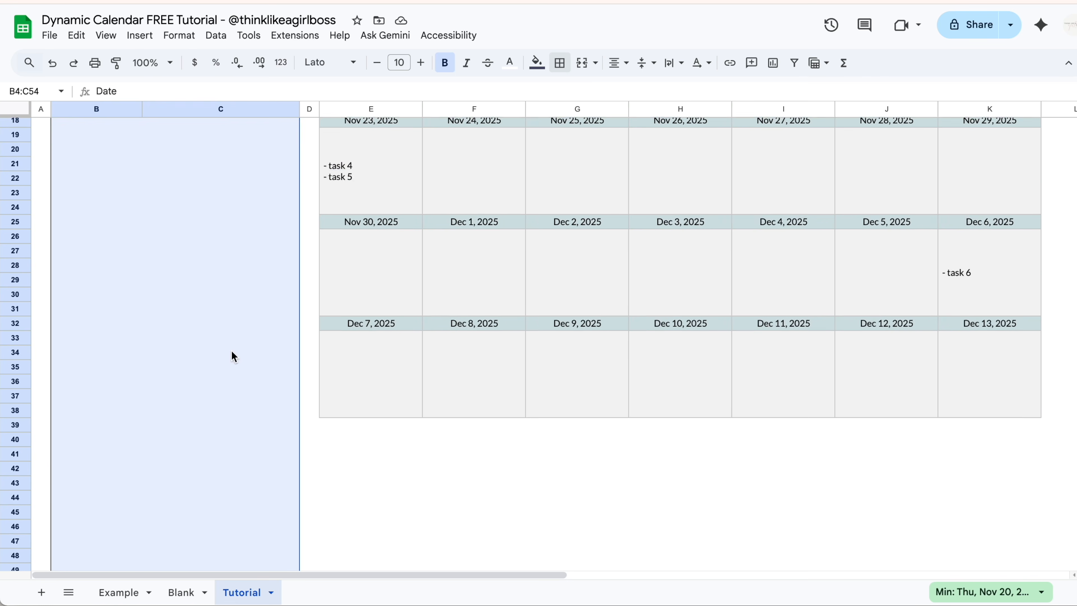
left_click(559, 64)
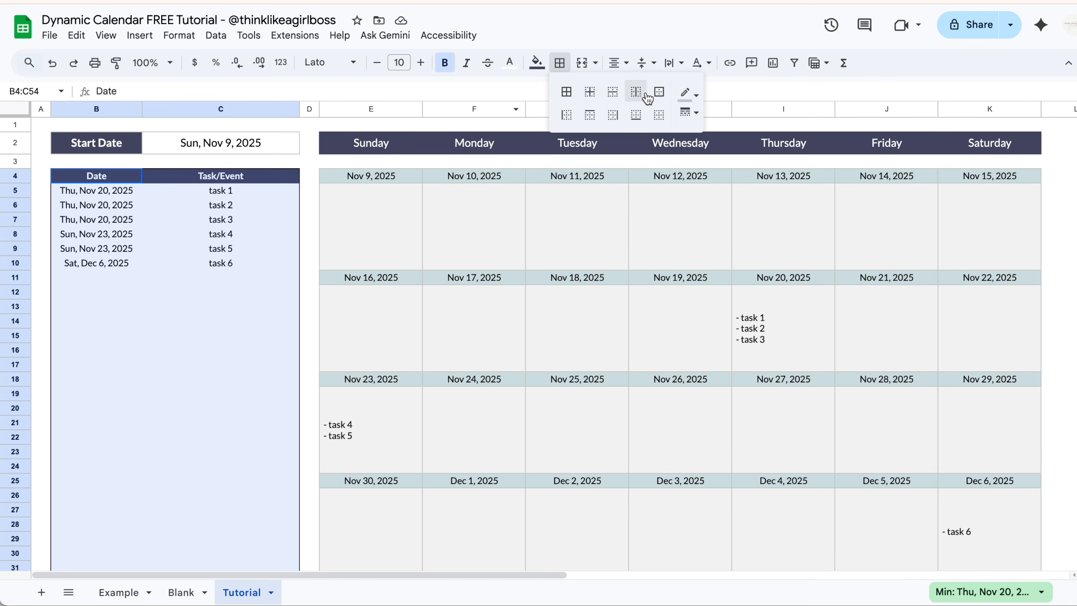
left_click(659, 93)
left_click(207, 322)
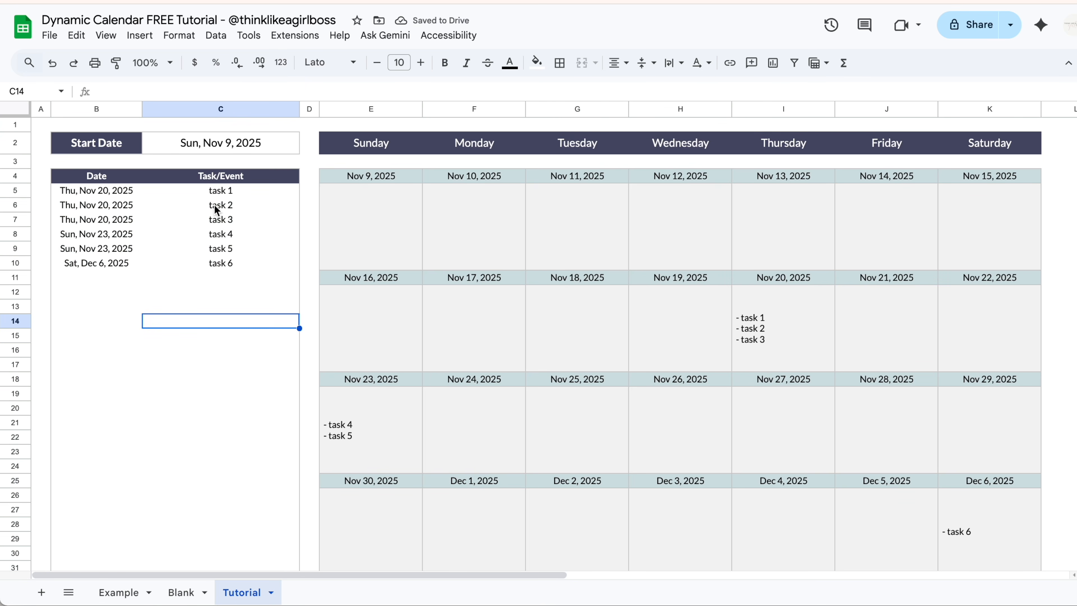
Check the Example sheet's task list styling and add light gray inner borders to B5:C54 on the Tutorial sheet.
left_click(119, 592)
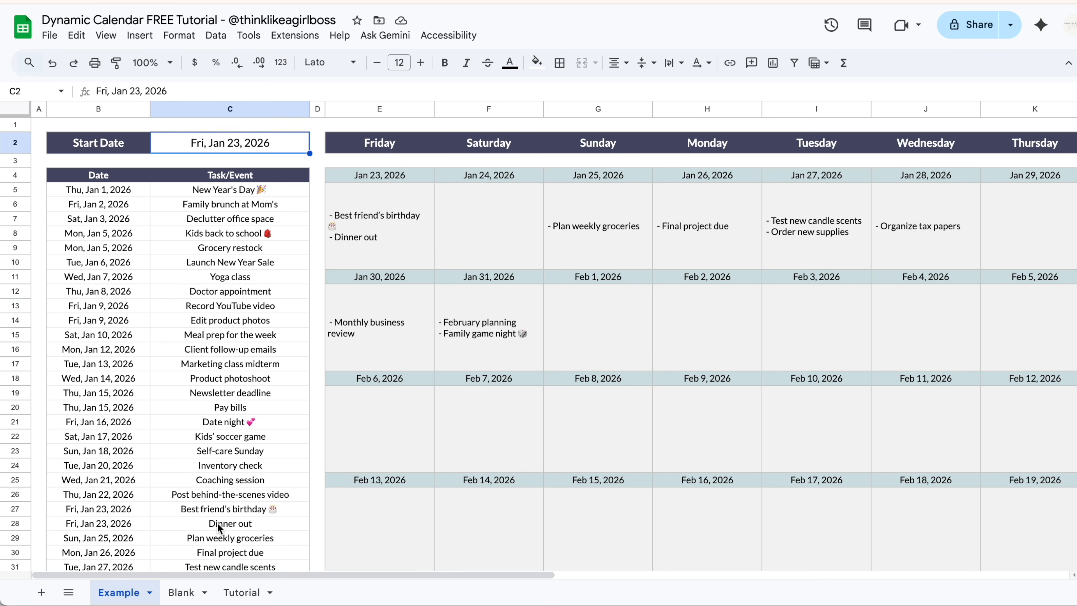
left_click(237, 592)
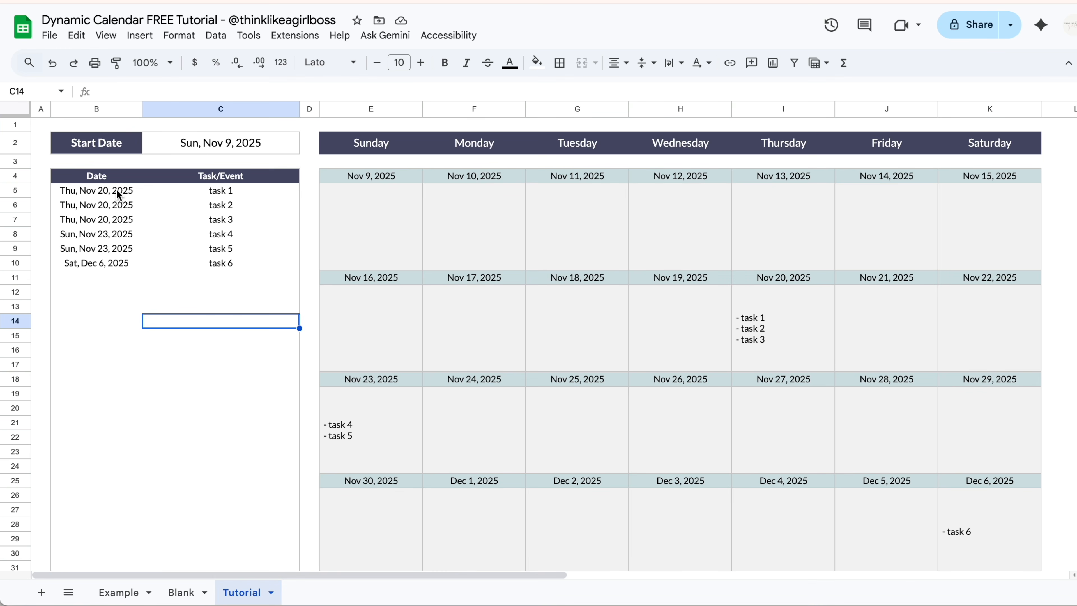
left_click(103, 190)
left_click_drag(103, 190, 221, 449)
scroll(209, 380, "down", 10)
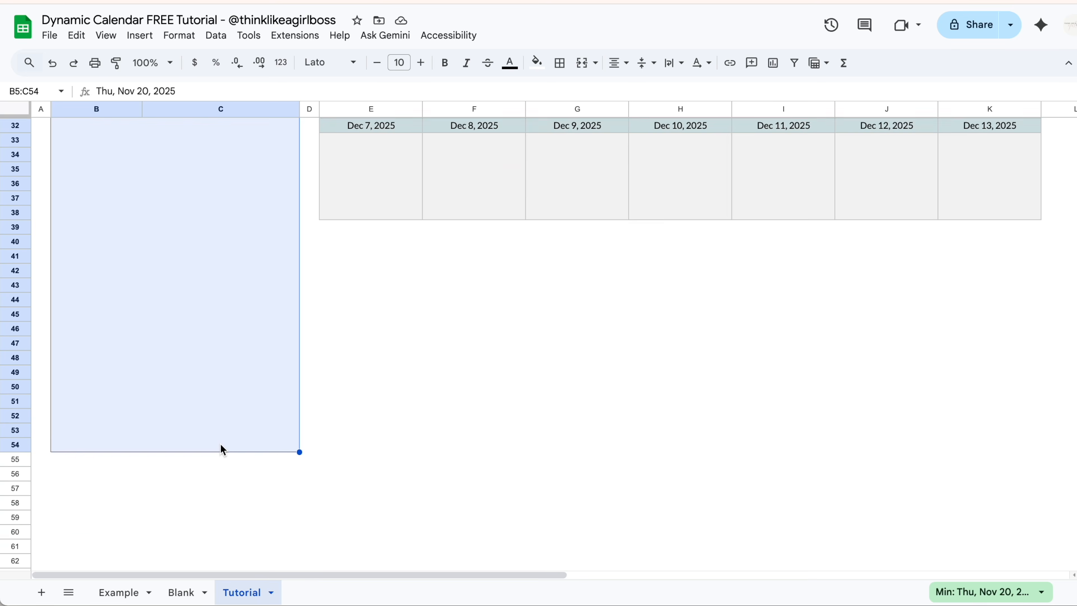
scroll(221, 449, "up", 10)
left_click(559, 62)
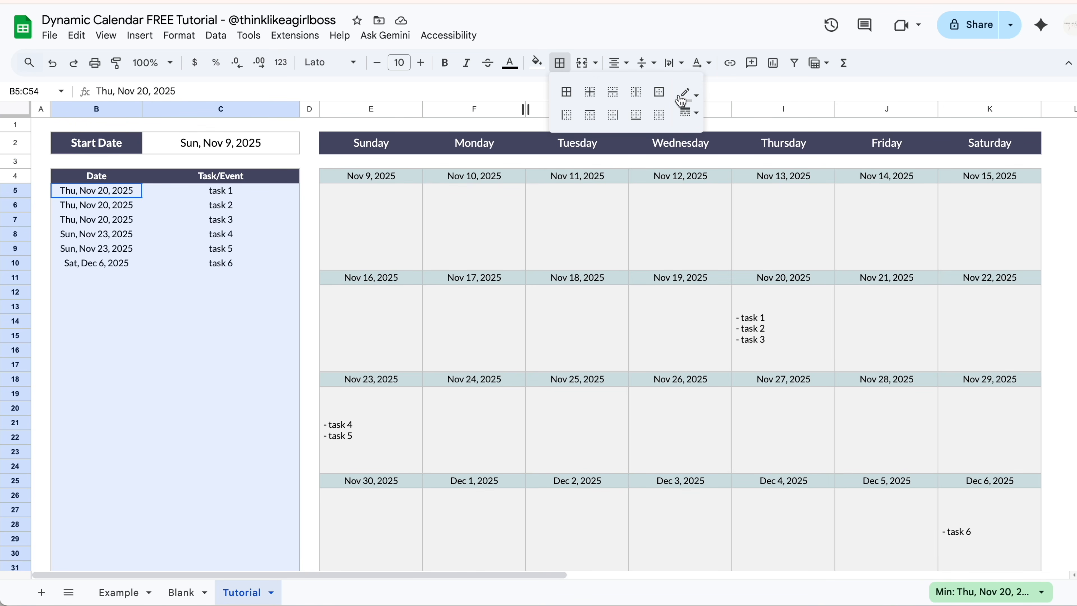
left_click(687, 94)
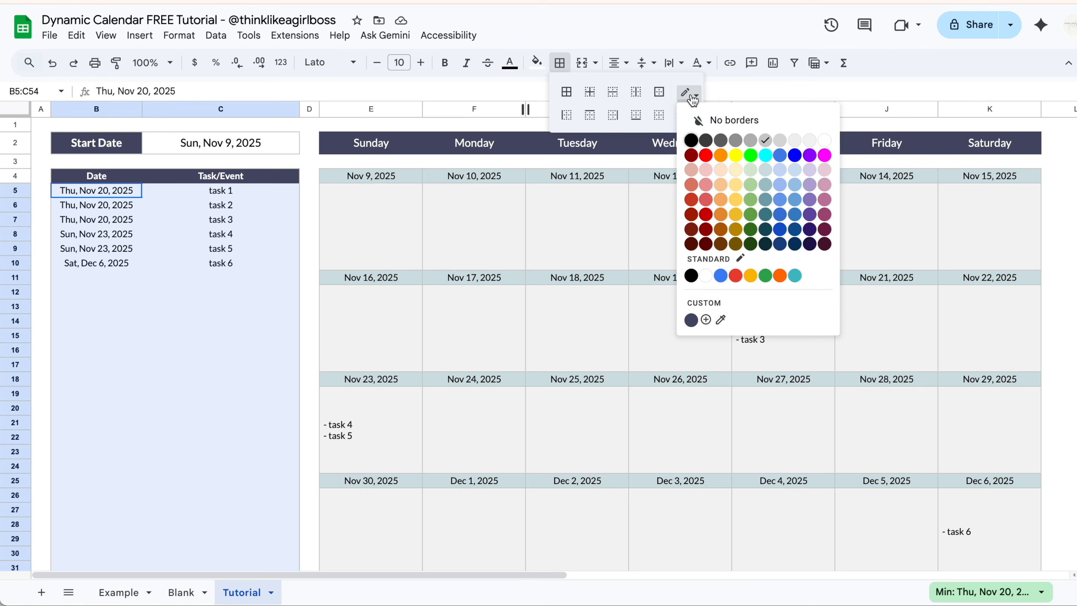
left_click(810, 139)
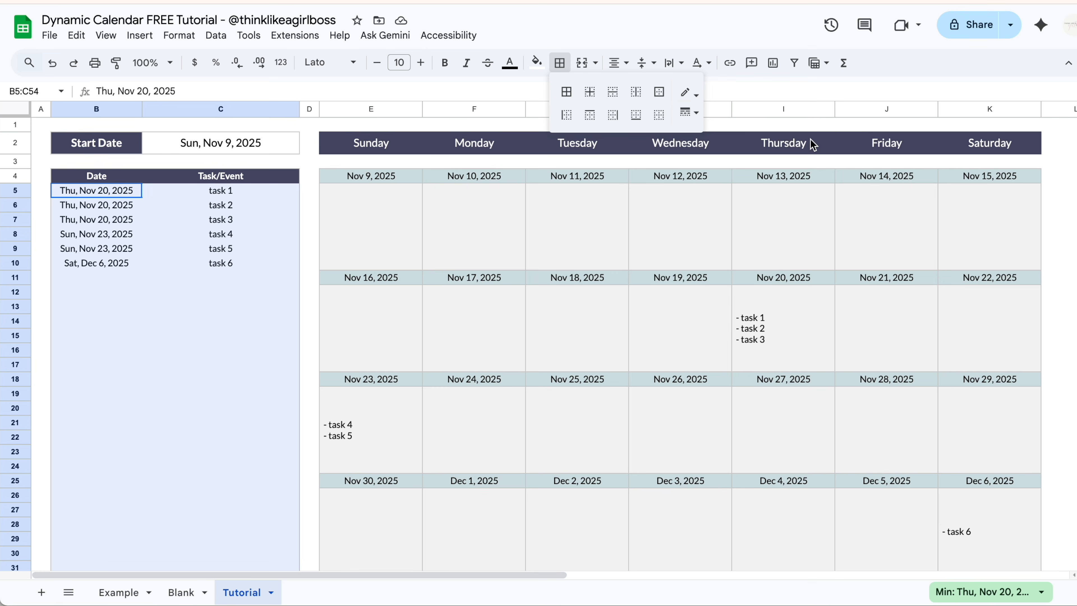
left_click(592, 98)
Delete the sample dates and tasks in B5:C10.
left_click(113, 198)
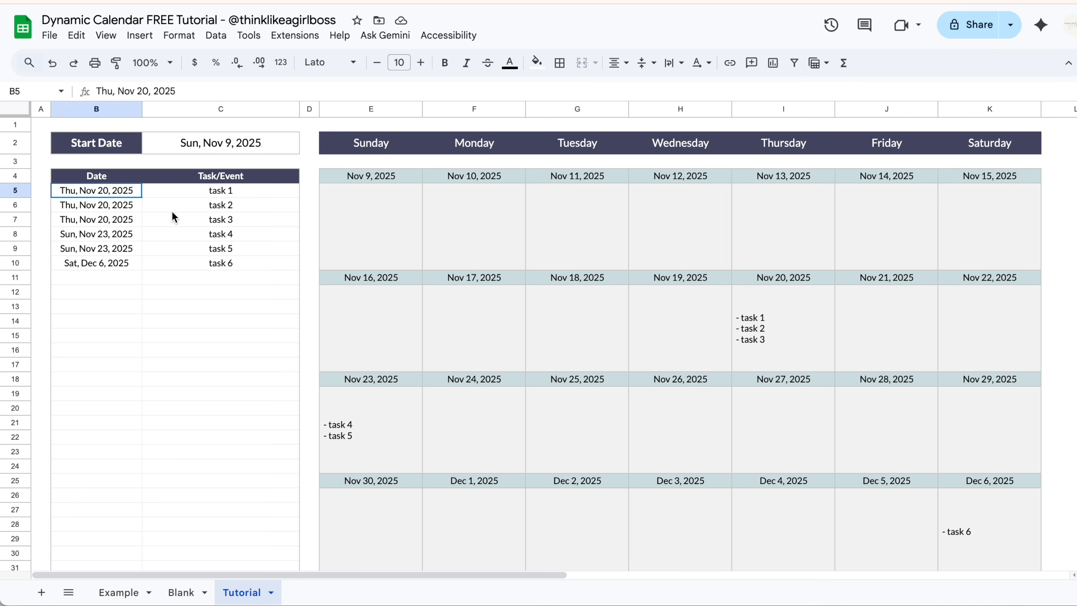
left_click(211, 265, "shift")
key("Delete")
Clear the start date in C2 and pick January 1, 2026 from the date picker.
left_click(202, 147)
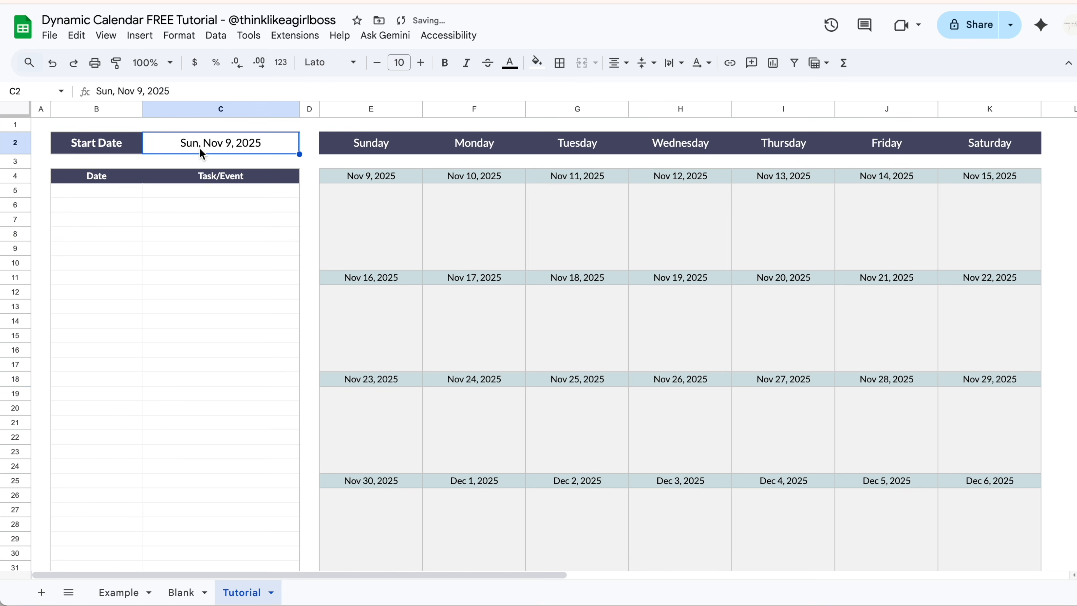
key("Delete")
double_click(188, 145)
left_click(283, 167)
left_click(283, 167)
left_click(284, 167)
left_click(263, 167)
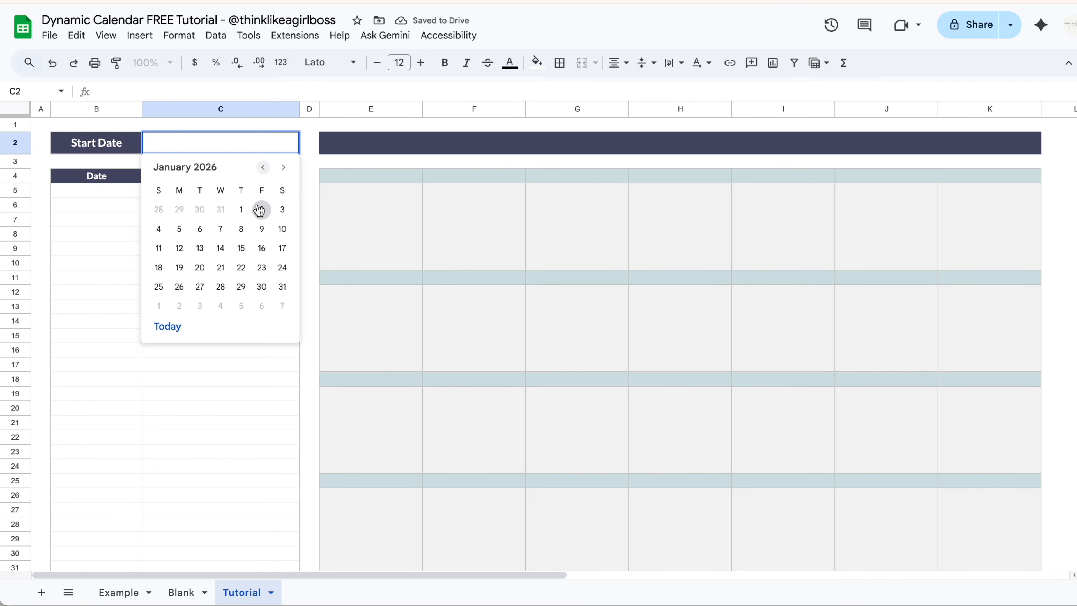
left_click(241, 209)
Paste the copied January 2026 dates and tasks into B5:C36 and check all five calendar weeks.
left_click(119, 195)
key("ctrl+v")
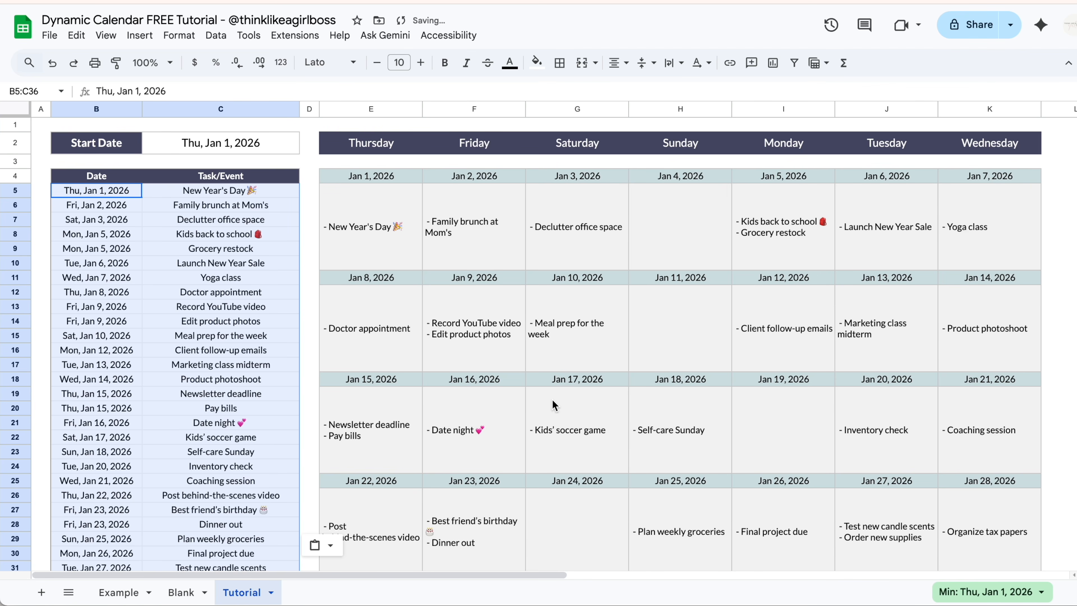
left_click(985, 432)
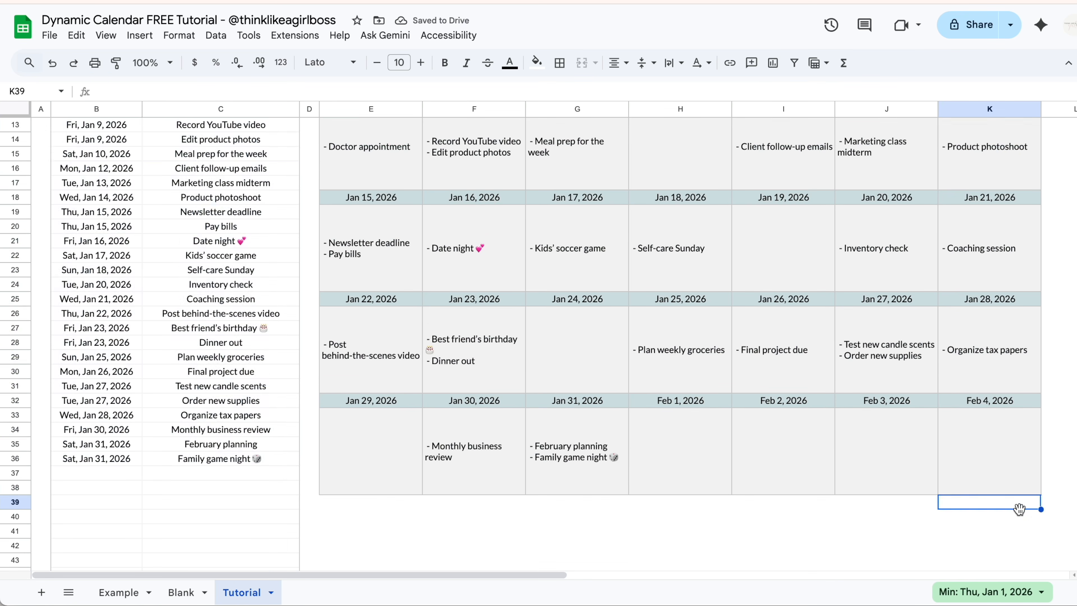
scroll(1018, 509, "up", 5)
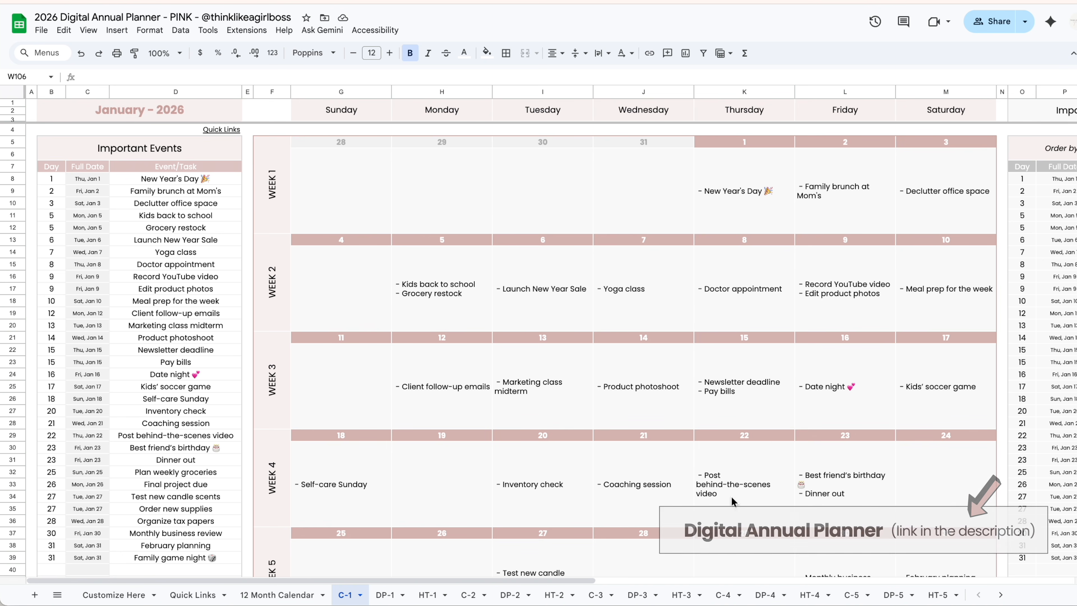
Switch to the 2026 Digital Annual Planner and examine its January calendar, sorted events list and DP-1 daily schedule.
scroll(774, 447, "right", 10)
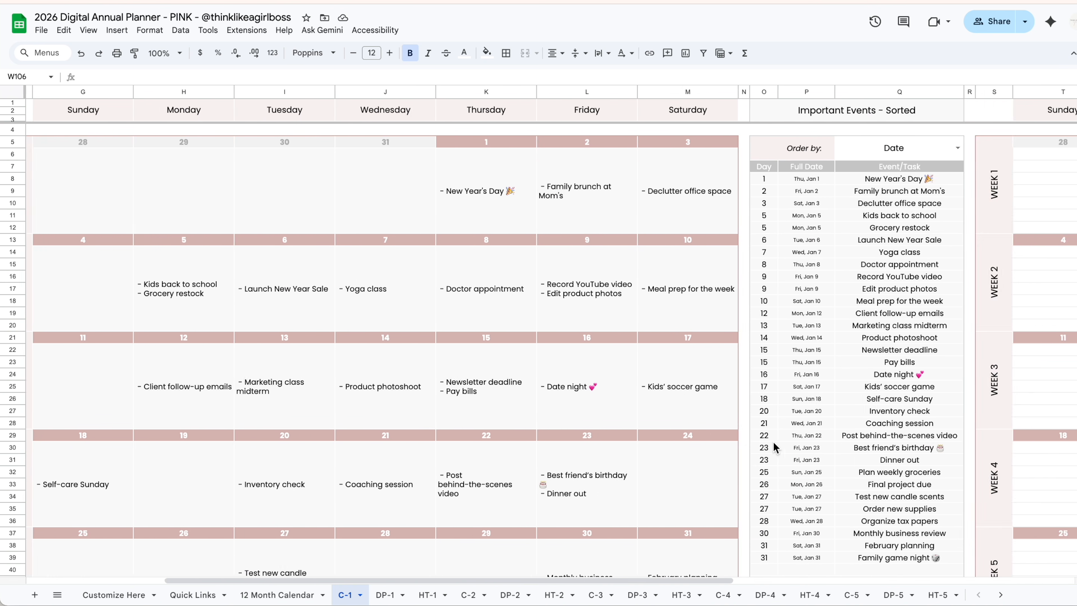
scroll(774, 448, "left", 10)
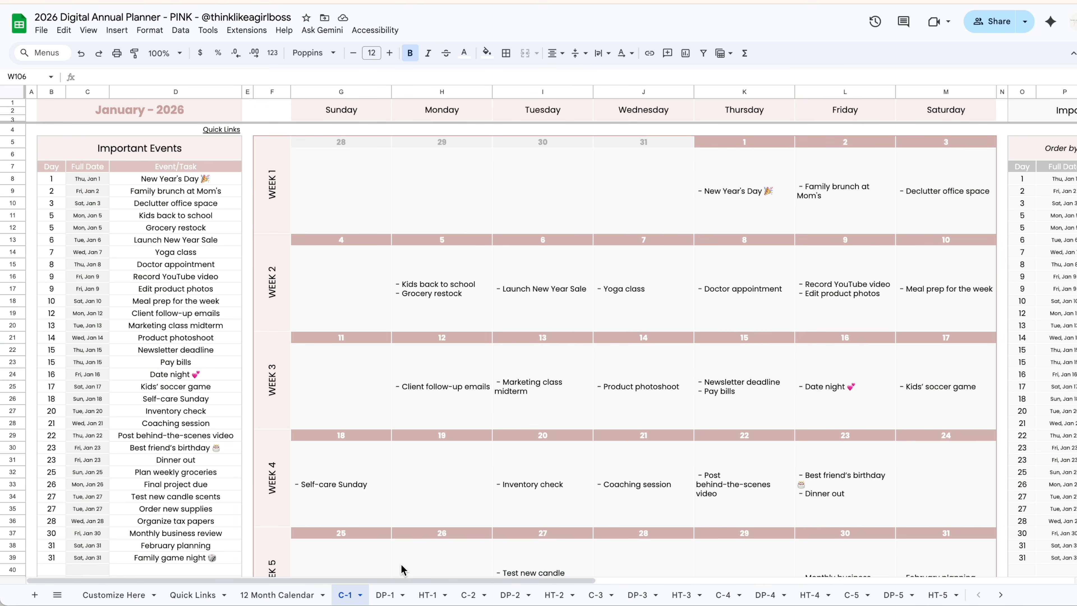
left_click(383, 594)
scroll(725, 401, "right", 10)
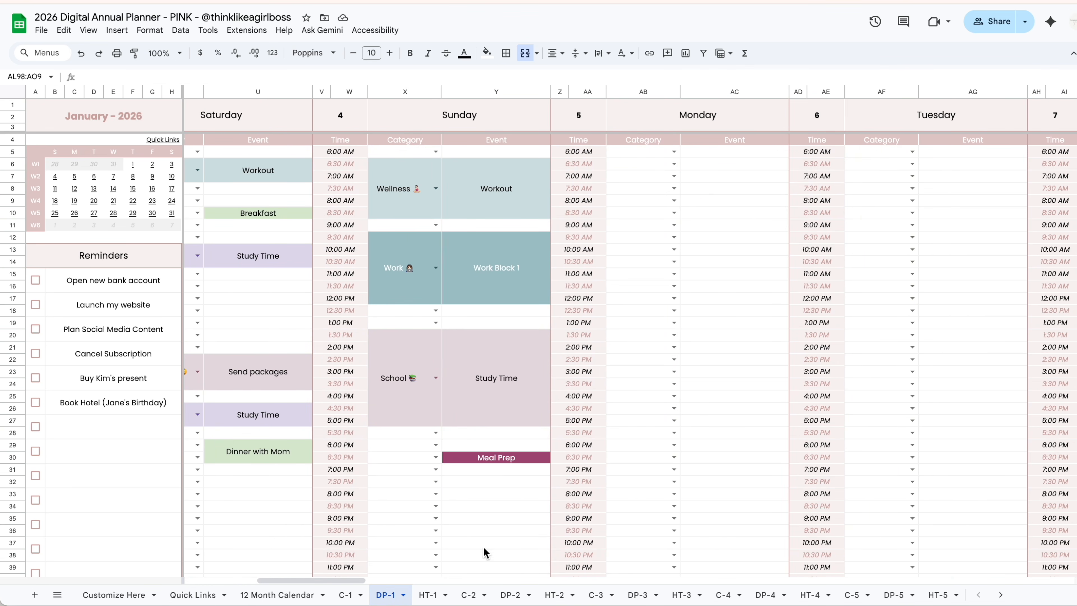
Examine the January habit tracker on HT-1 and view the 12 Month Calendar overview of the pink planner.
left_click(428, 594)
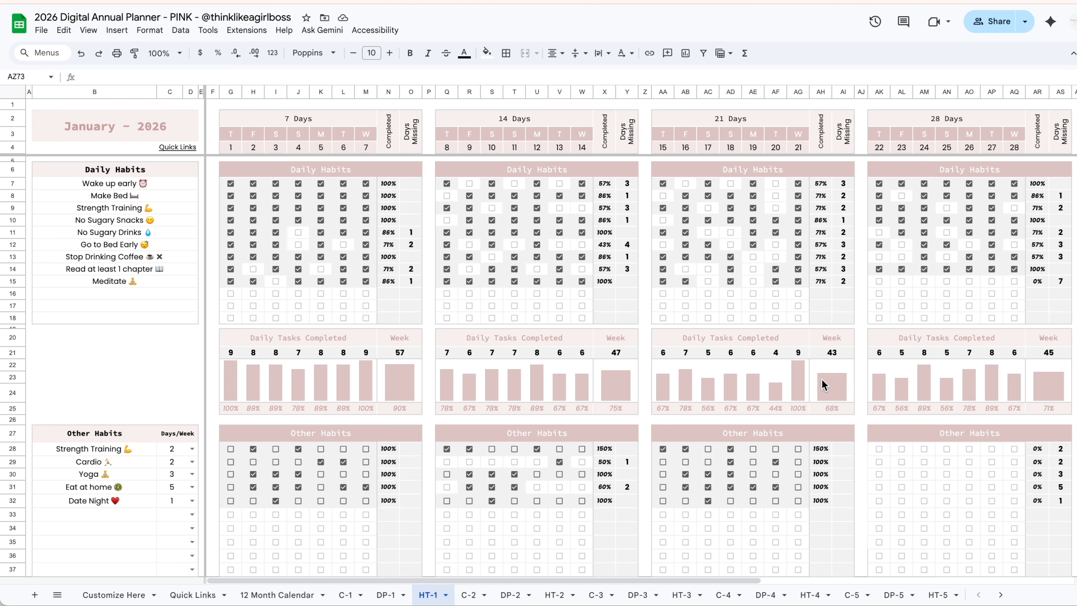
scroll(822, 385, "right", 10)
left_click(283, 594)
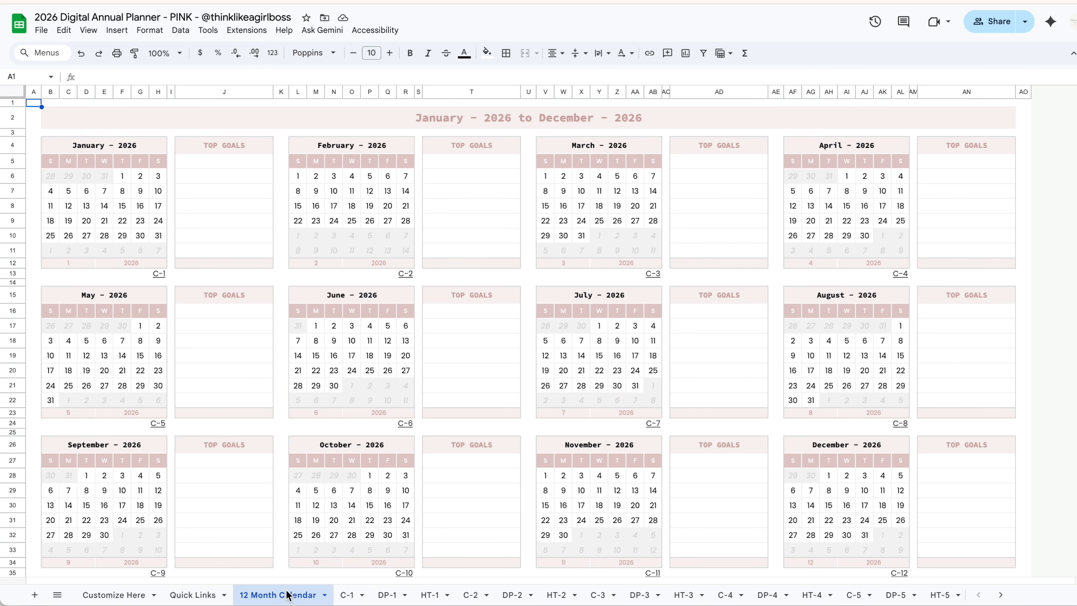
Follow the C-3 link to the March 2026 calendar and view its DP-3 daily schedule and HT-3 habit tracker.
mouse_move(660, 275)
left_click(581, 294)
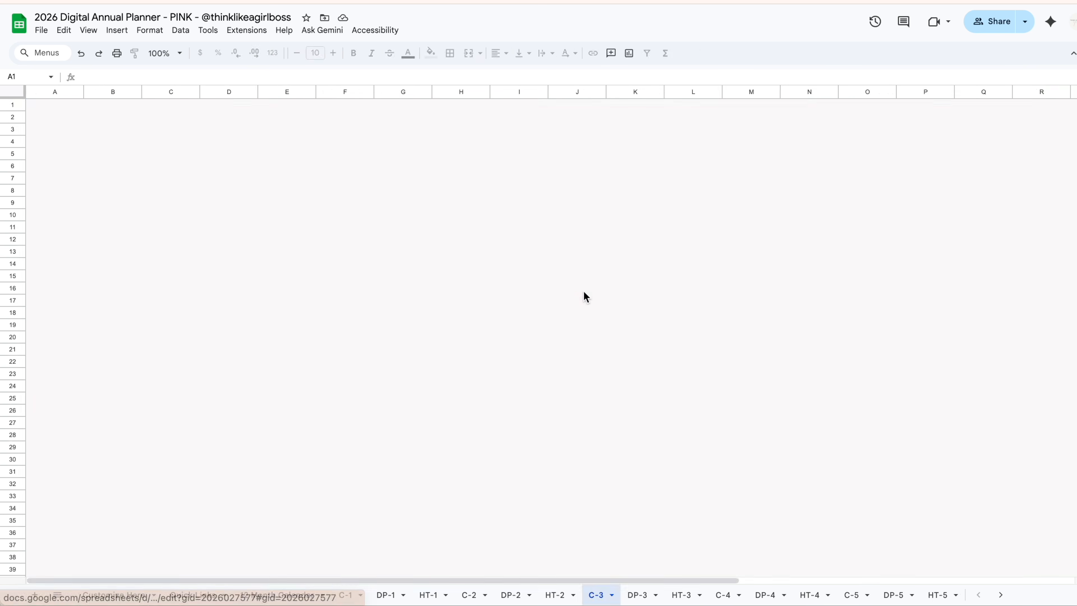
left_click(639, 594)
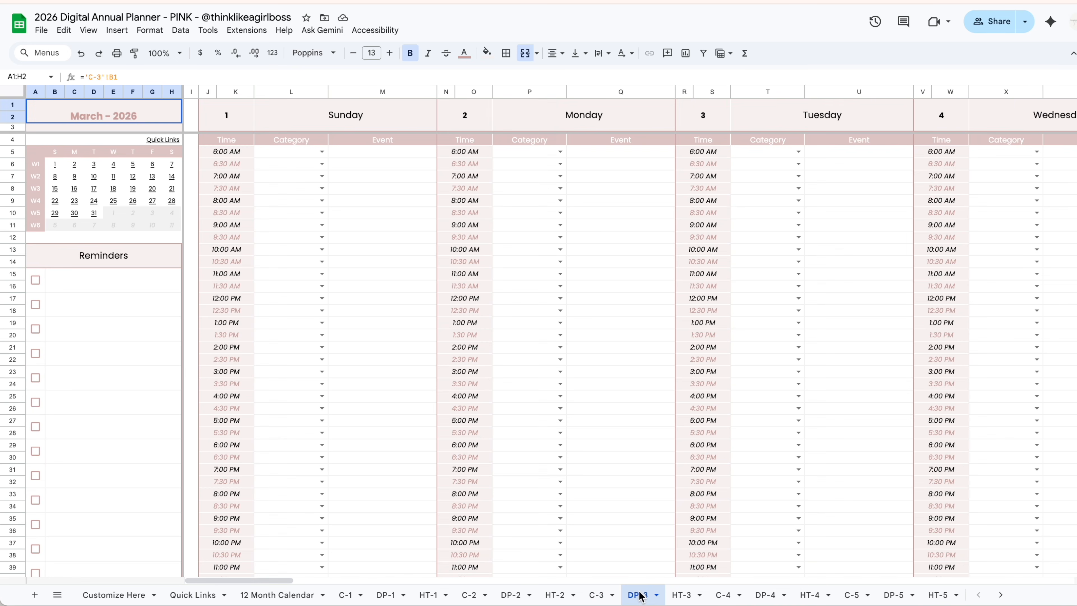
left_click(679, 596)
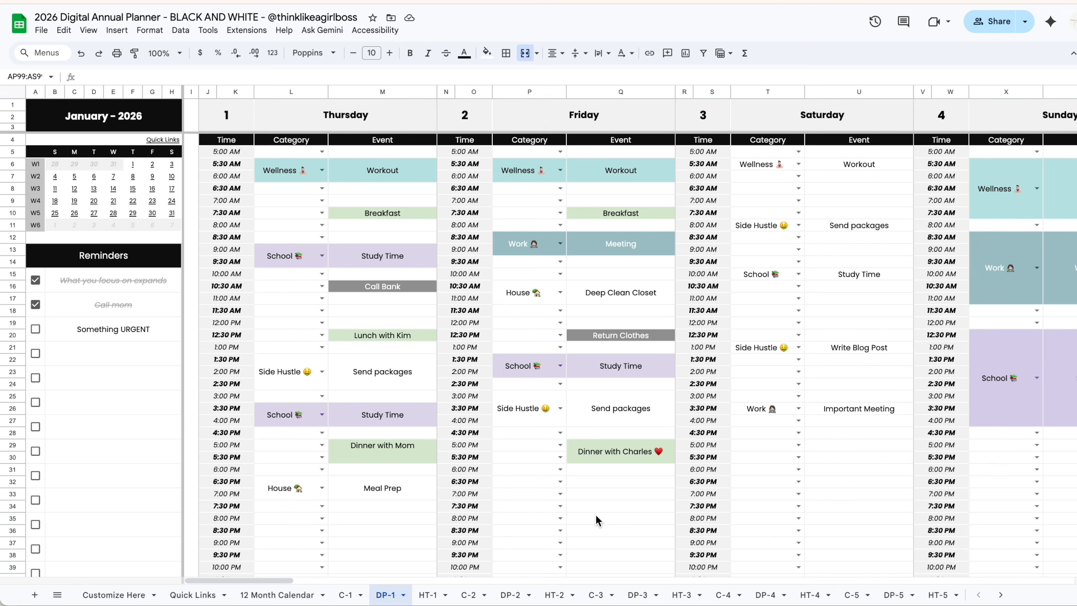
Examine the January daily schedule on DP-1 of the black and white 2026 Digital Annual Planner through day 7.
scroll(596, 517, "right", 10)
scroll(596, 517, "right", 3)
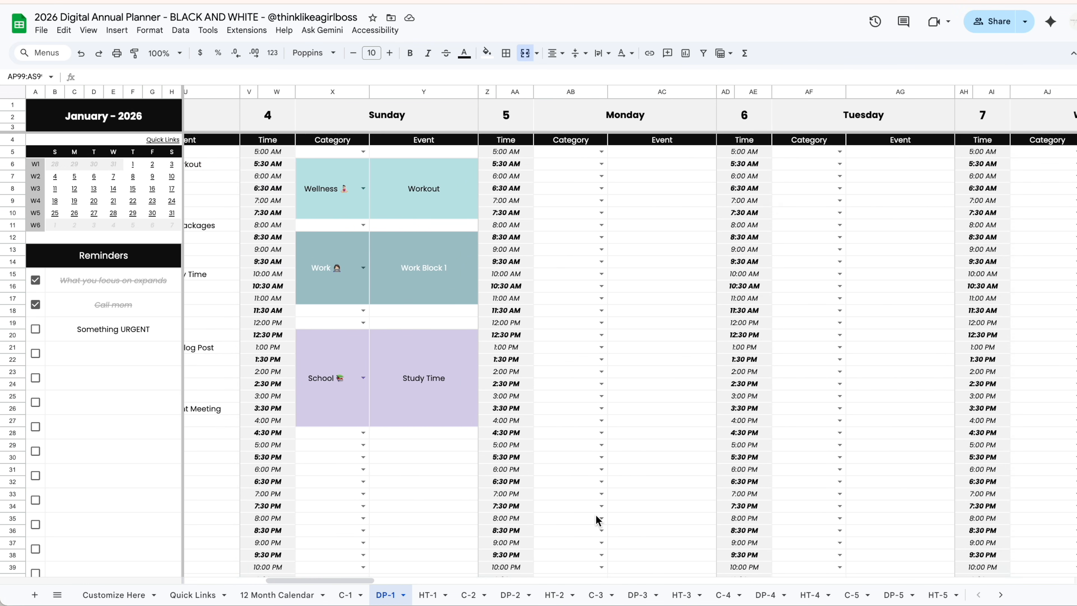
scroll(596, 517, "left", 10)
scroll(596, 518, "left", 5)
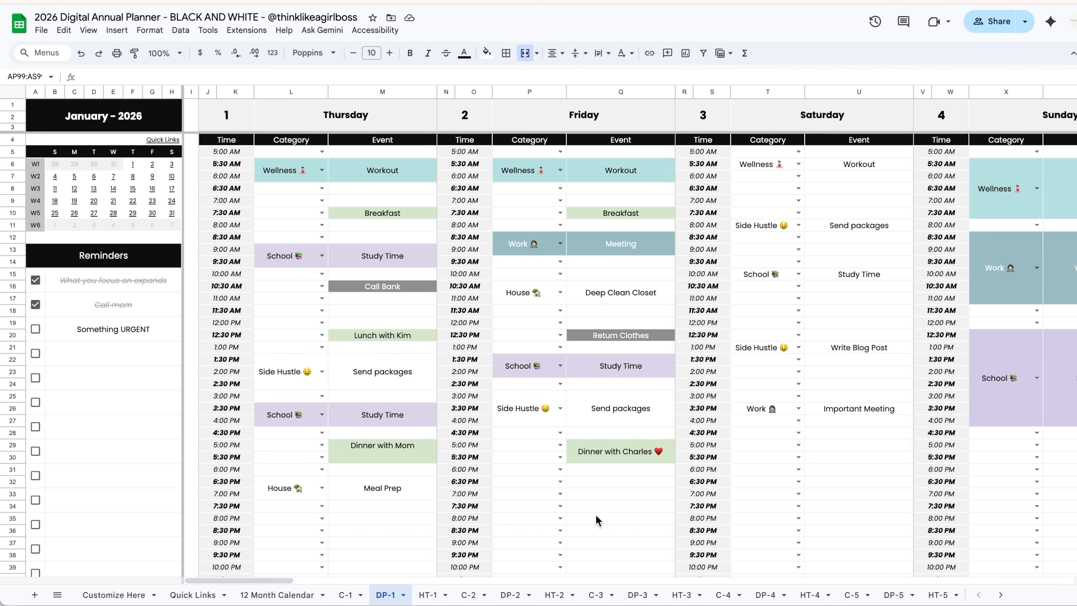